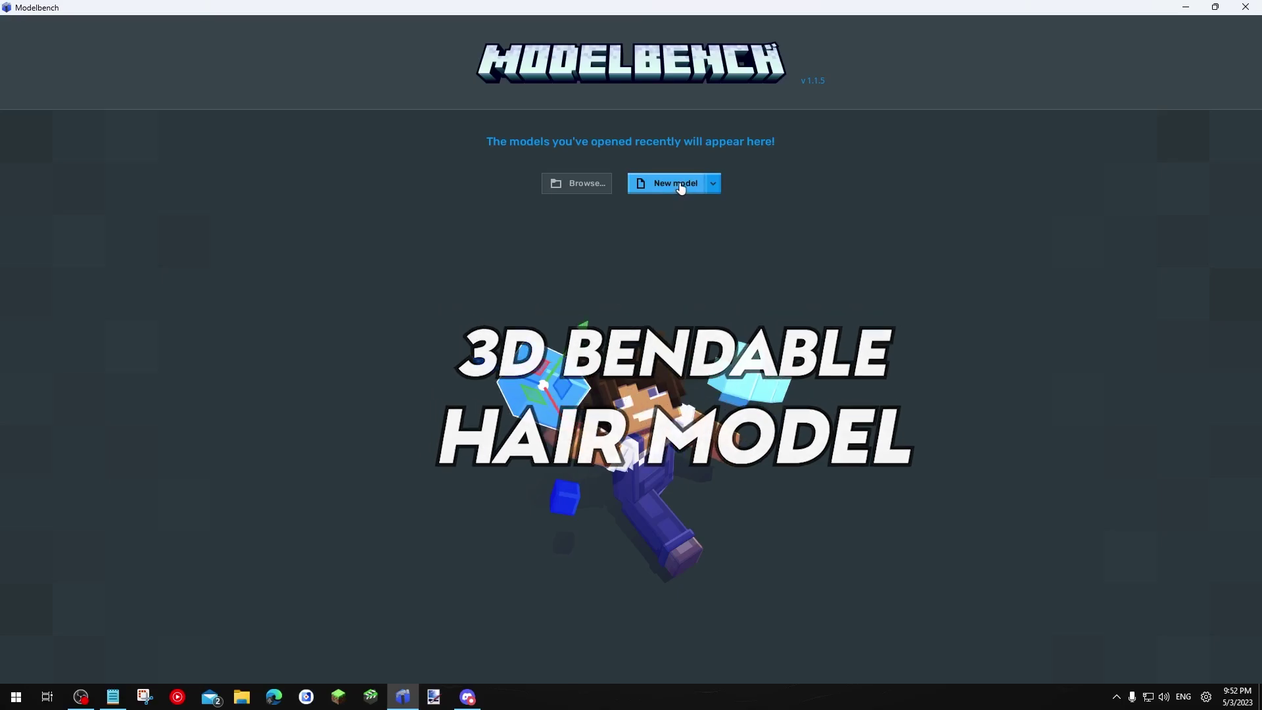
Create a new model with a part named Head(example) and add a cube shape inside it
left_click(679, 188)
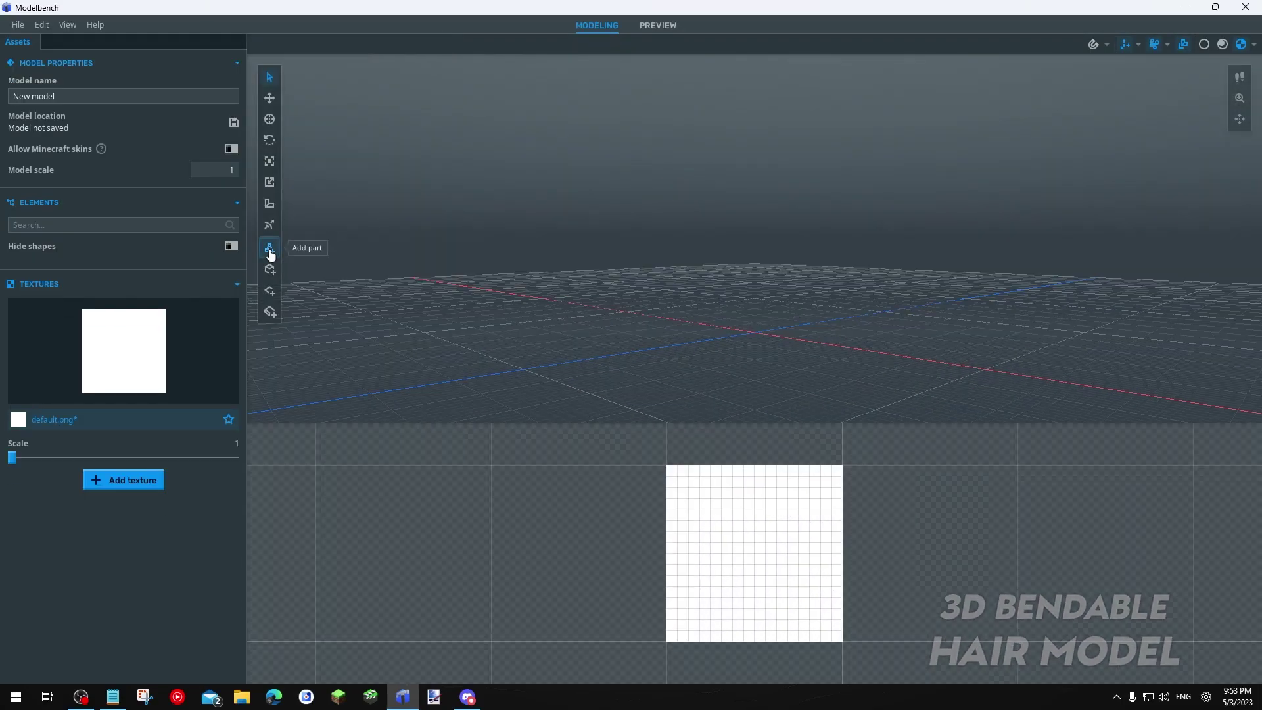
left_click(272, 251)
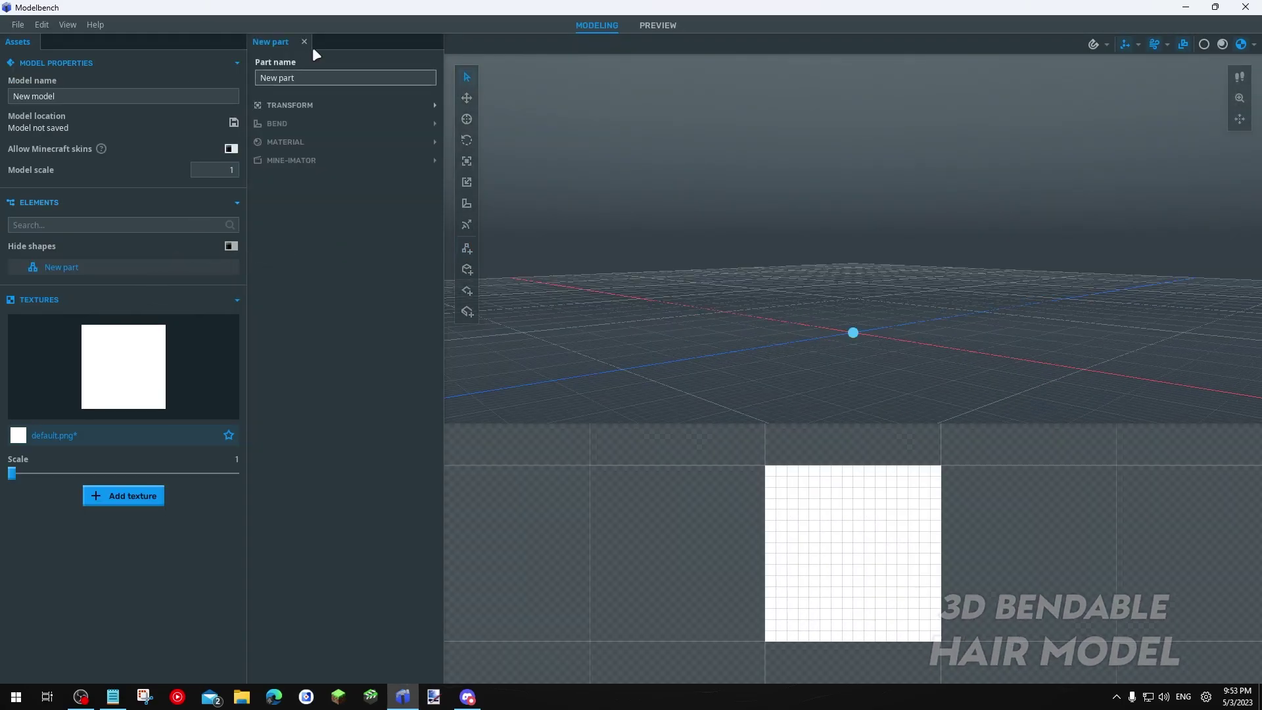
type("Head(example)")
left_click(468, 270)
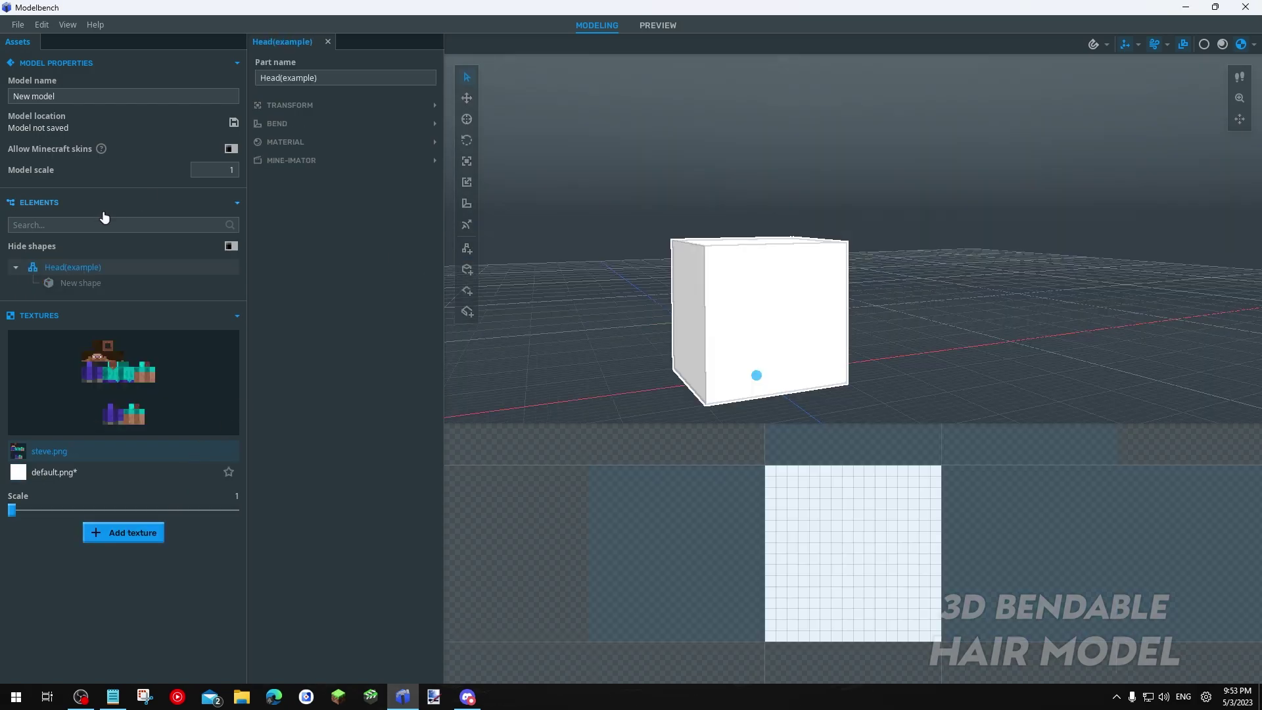
Set the head cube's texture to steve.png in its material settings
left_click(82, 282)
left_click(325, 143)
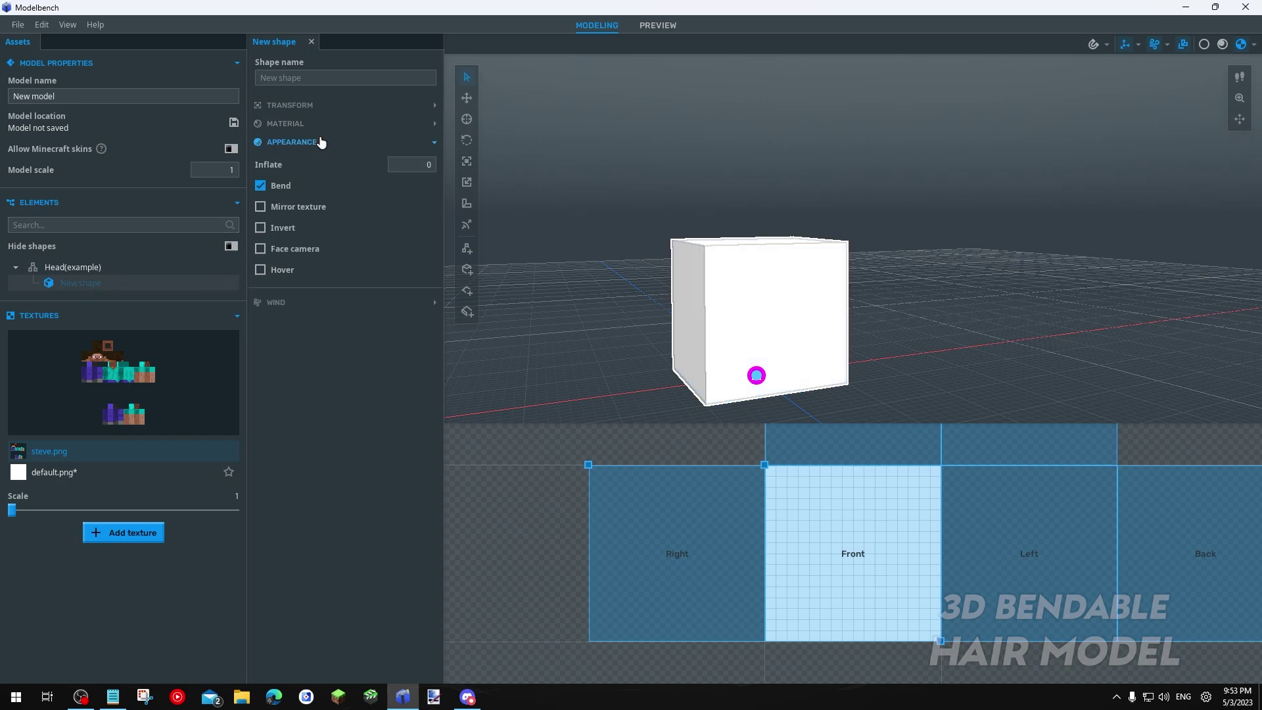
left_click(322, 125)
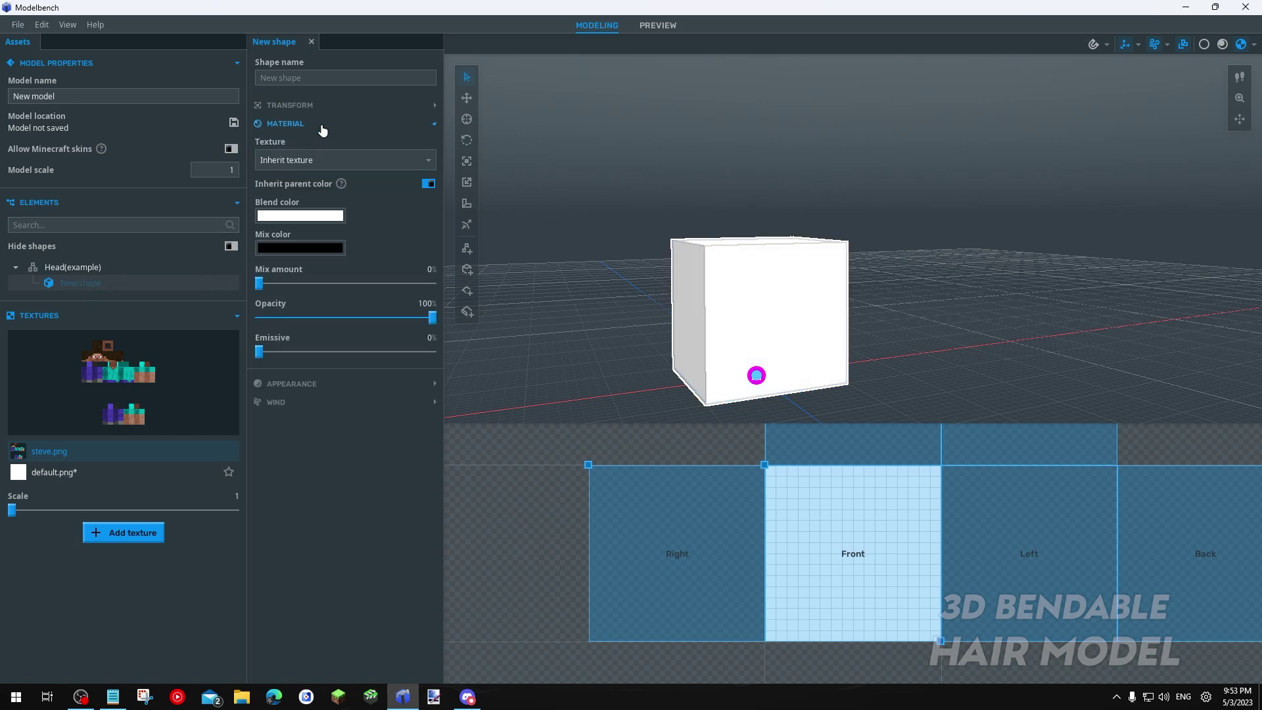
left_click(320, 164)
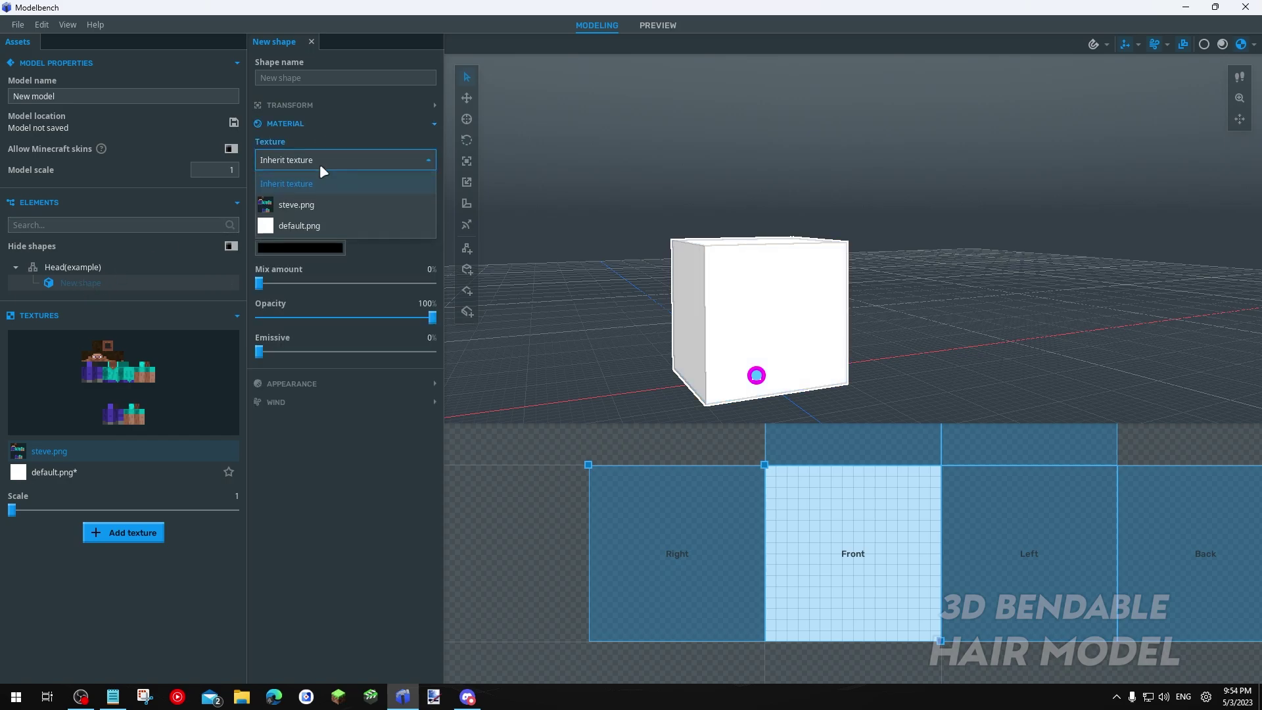
left_click(309, 207)
Align the cube's texture mapping with the Steve head and shift its pivot to centre the cube on the part's origin
left_click_drag(729, 494, 741, 530)
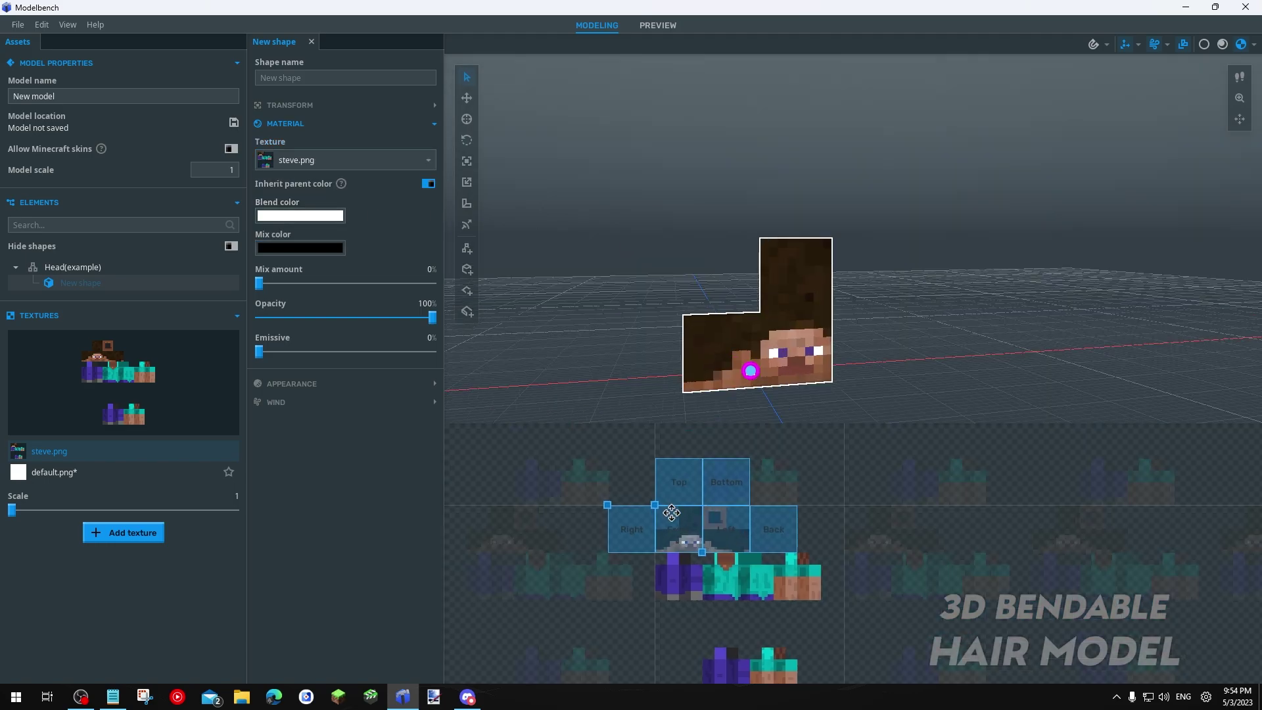
scroll(704, 530, "up", 3)
left_click_drag(579, 468, 645, 526)
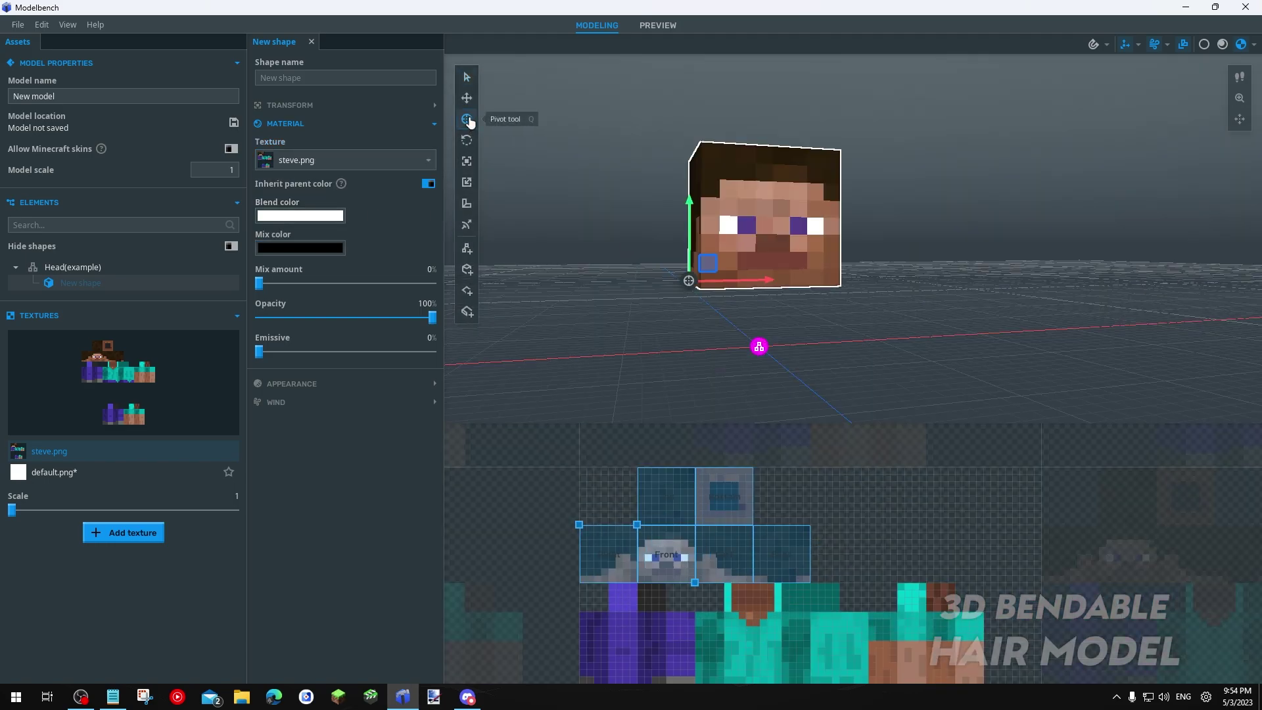
left_click(467, 119)
left_click_drag(689, 236, 690, 349)
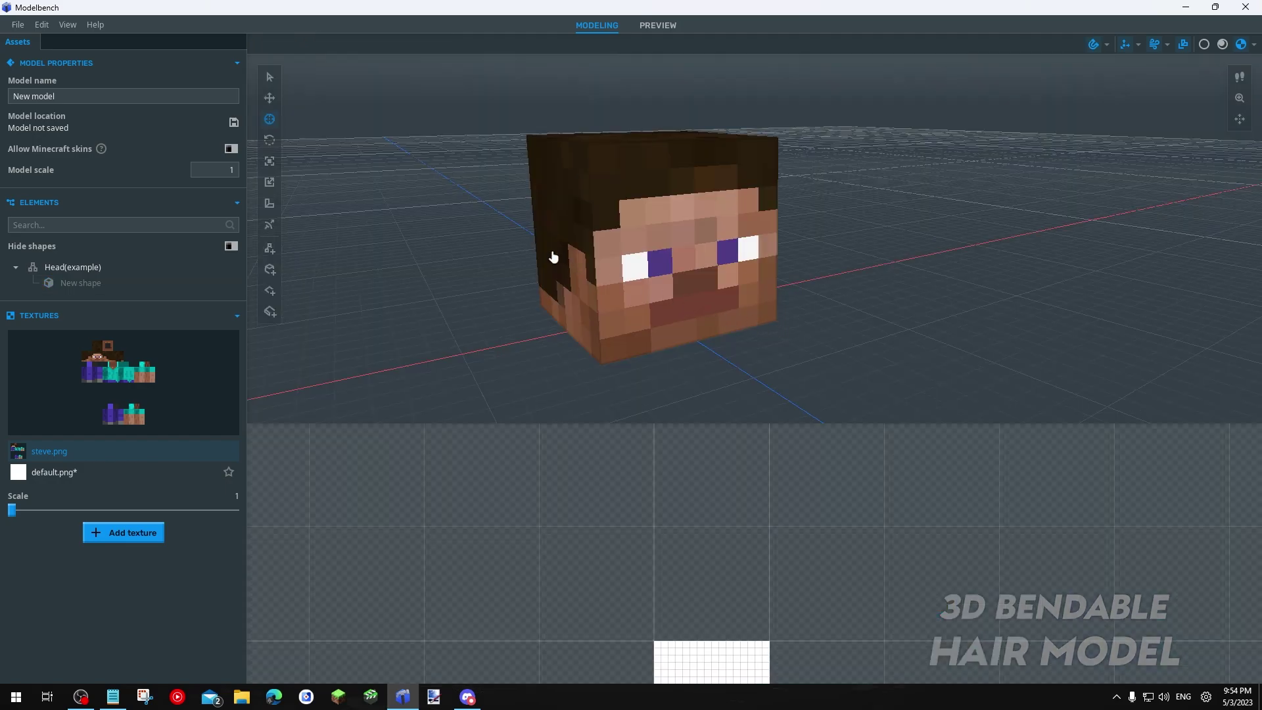
Add a part named Hair under Head(example), with a nested part named Front Hair inside it
left_click(93, 267)
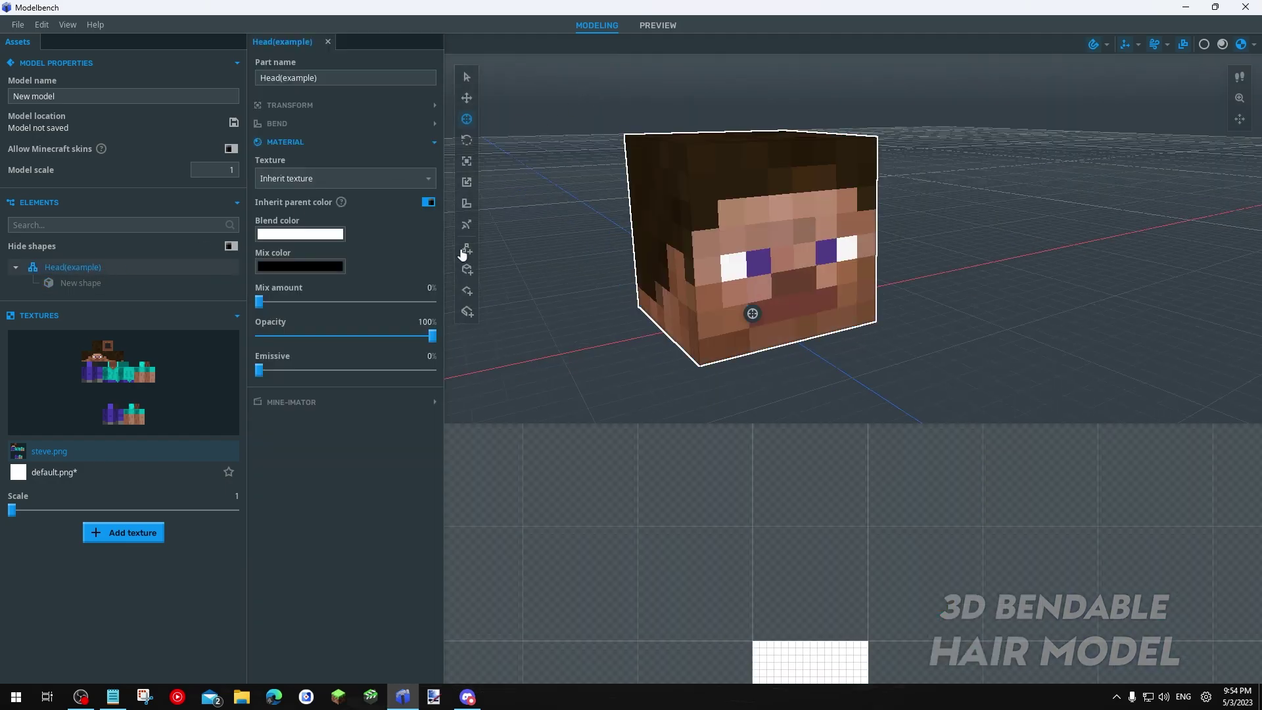
left_click(467, 248)
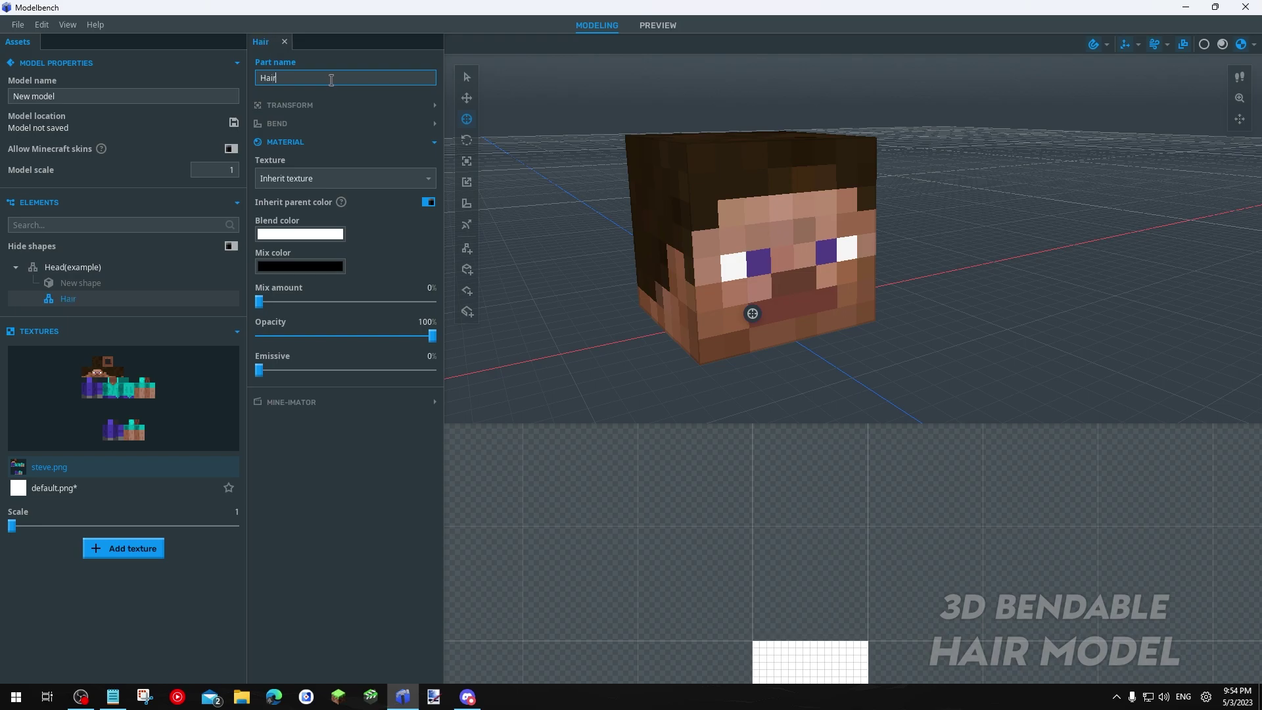
left_click(468, 254)
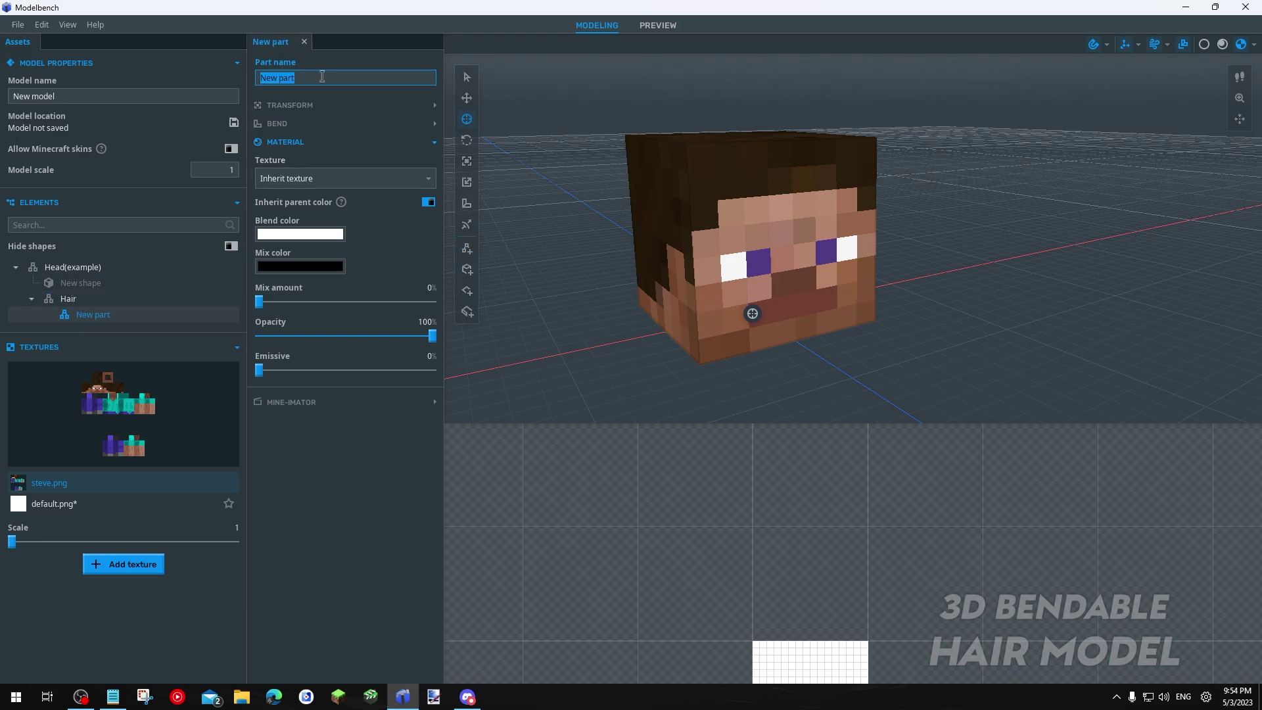
type("Front Hair")
key("Return")
Add a part named F1 inside Front Hair and move it to X 0, Y 8, Z 4 at the head's upper front edge
left_click(467, 250)
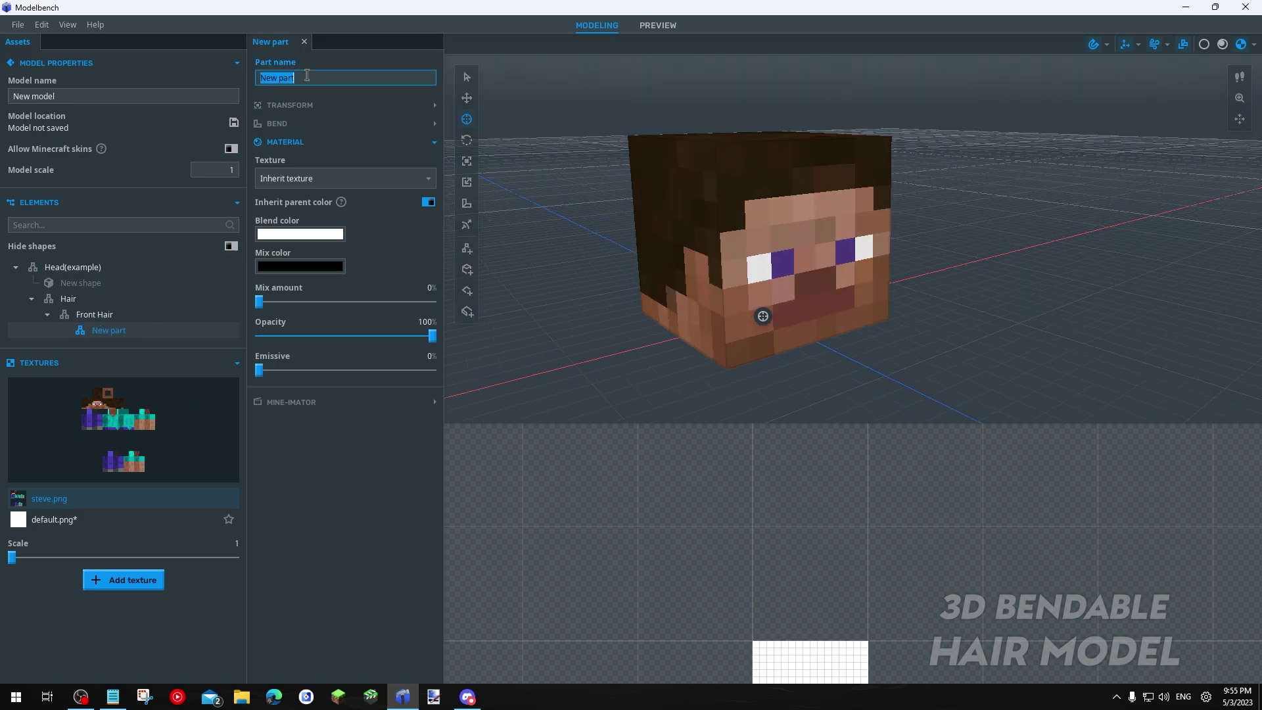
left_click(467, 97)
middle_click_drag(746, 148, 776, 250)
left_click_drag(793, 306, 849, 320)
left_click_drag(817, 263, 819, 93)
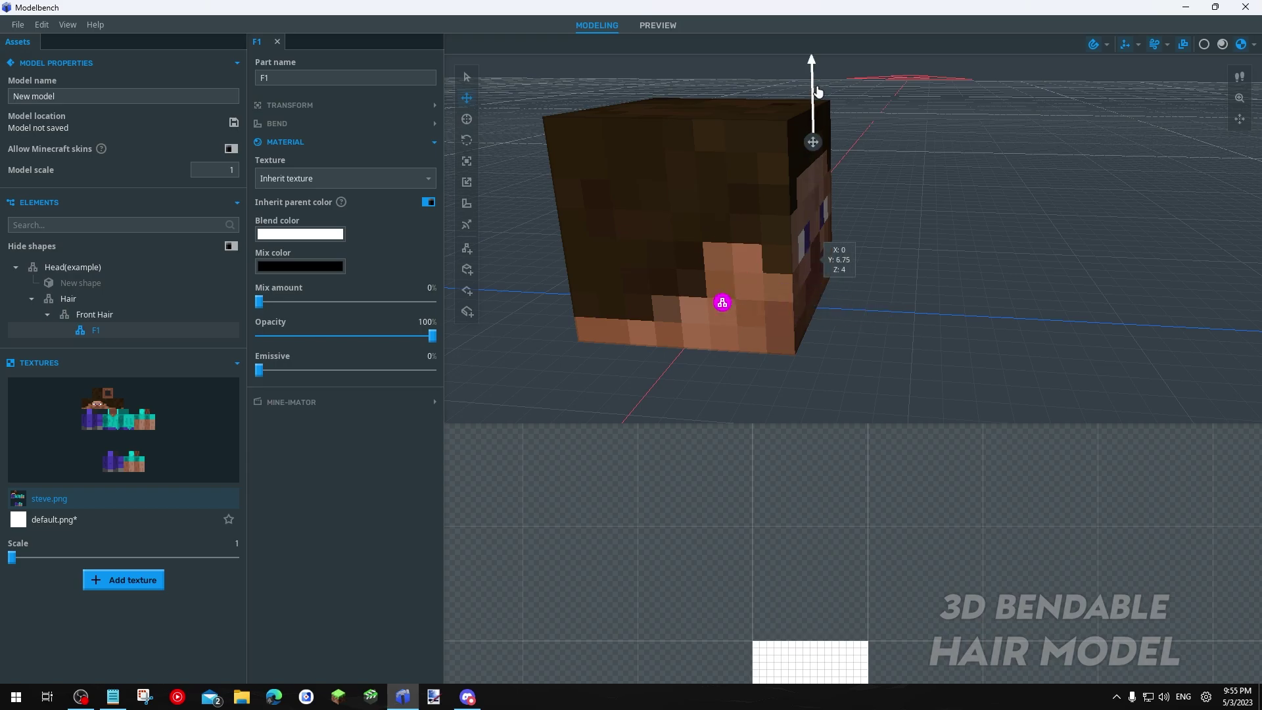
middle_click_drag(821, 95, 890, 172)
scroll(894, 171, "up", 3)
left_click_drag(894, 172, 862, 176)
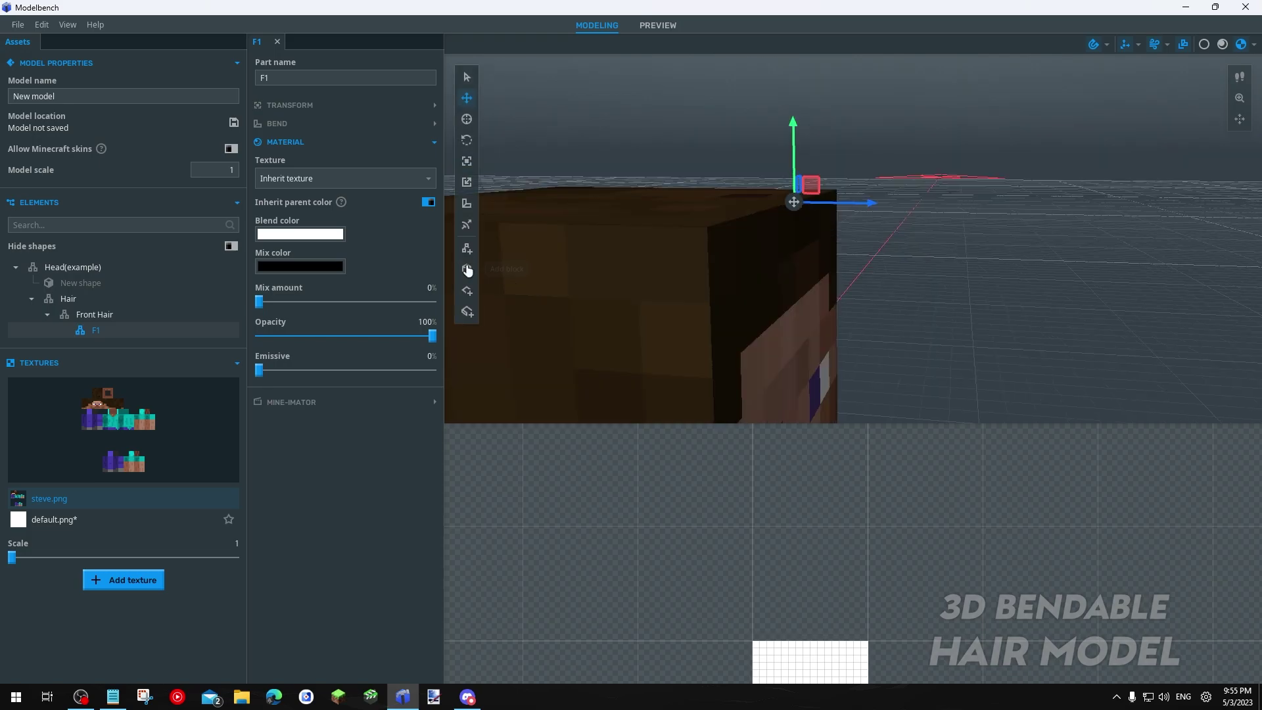
Add a 3D plane shape to F1 and set its Z scale to 0.25
left_click(467, 313)
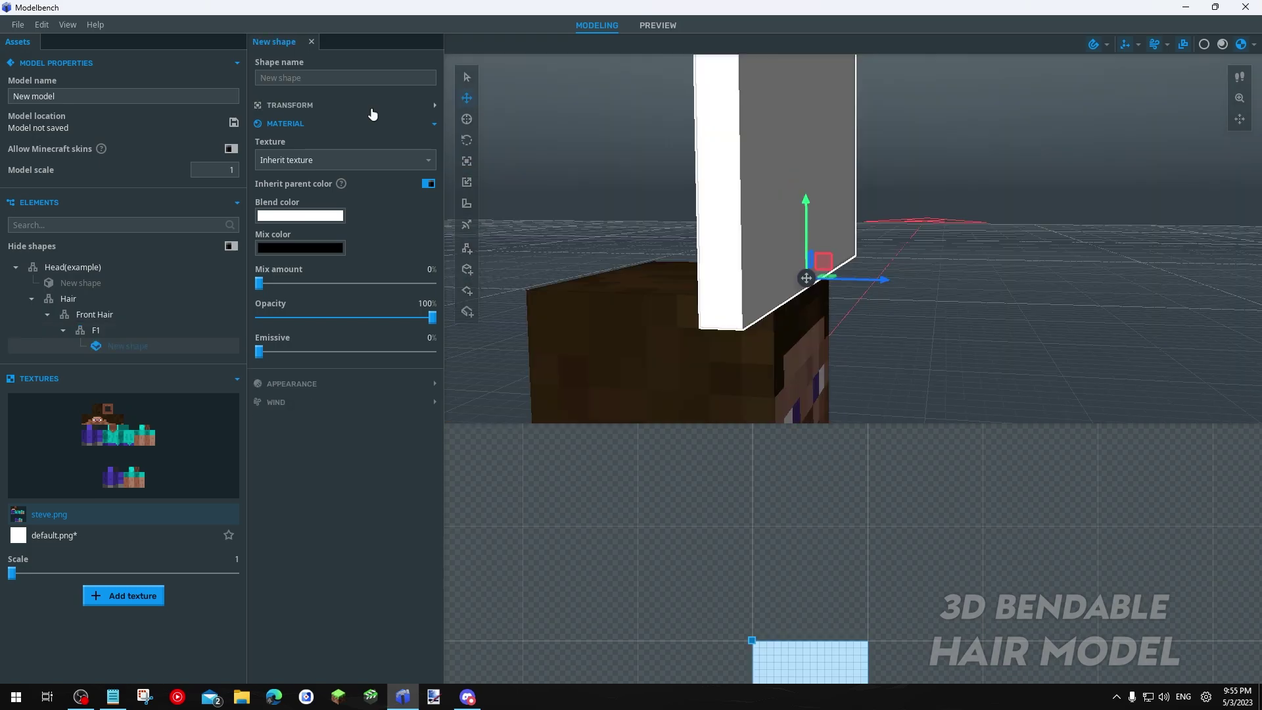
left_click(369, 107)
left_click(426, 333)
type("0")
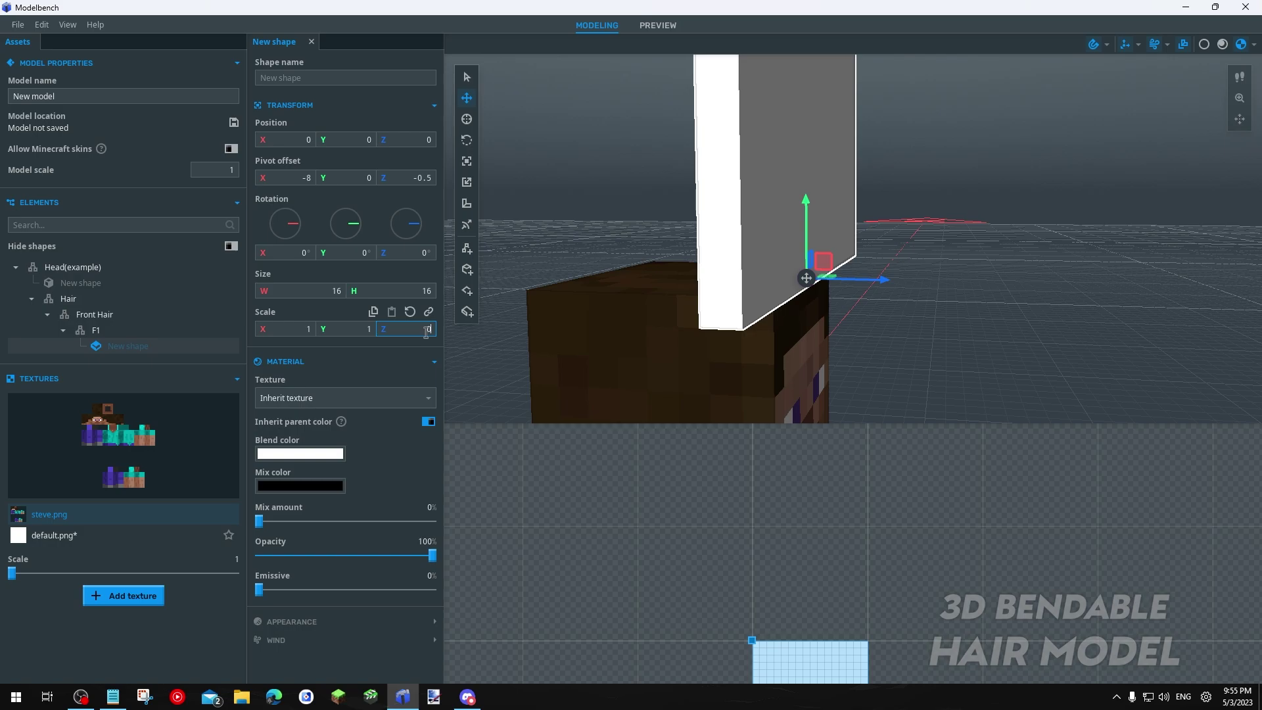
type(".25")
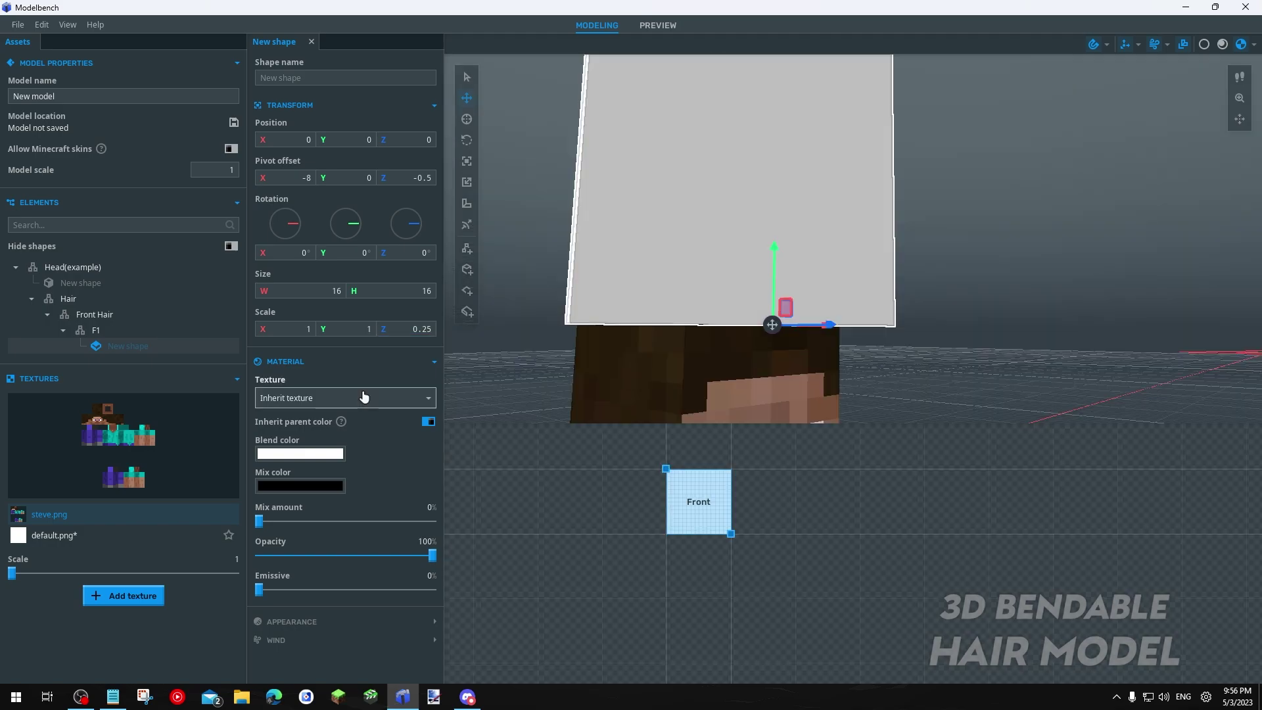
Set the F1 plane's texture to steve.png
left_click(348, 398)
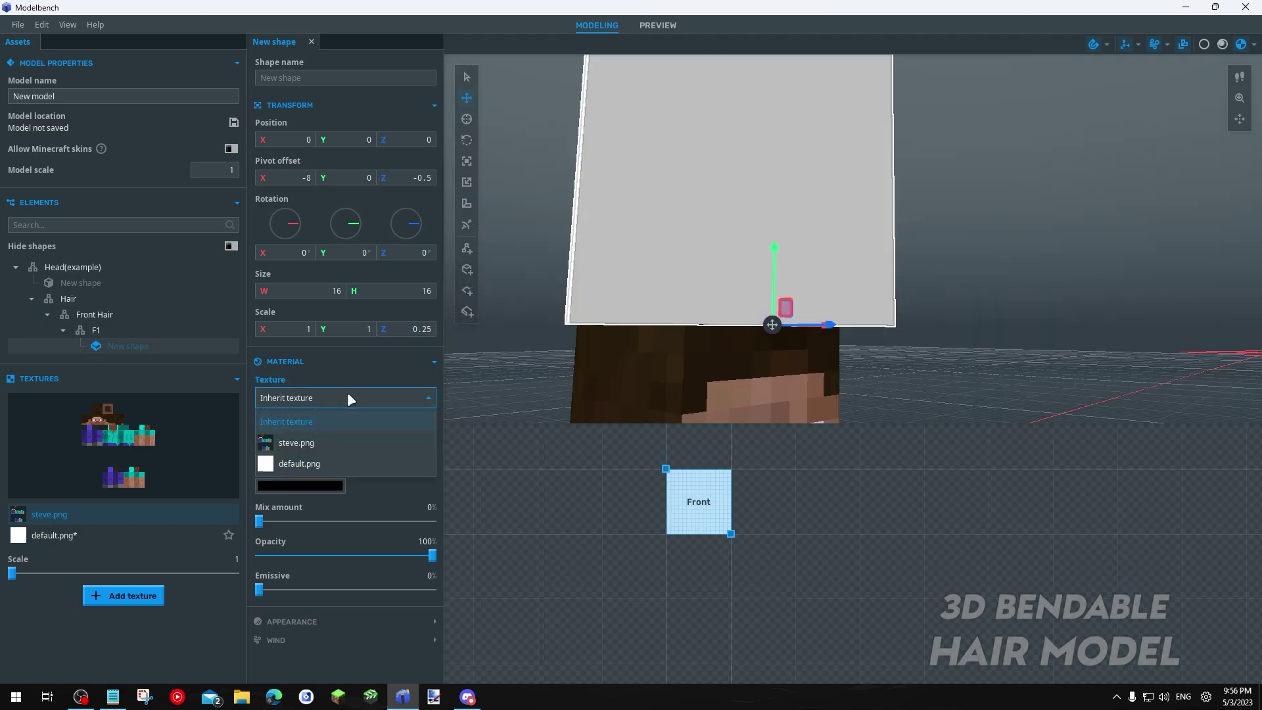
left_click(338, 446)
scroll(541, 448, "up", 4)
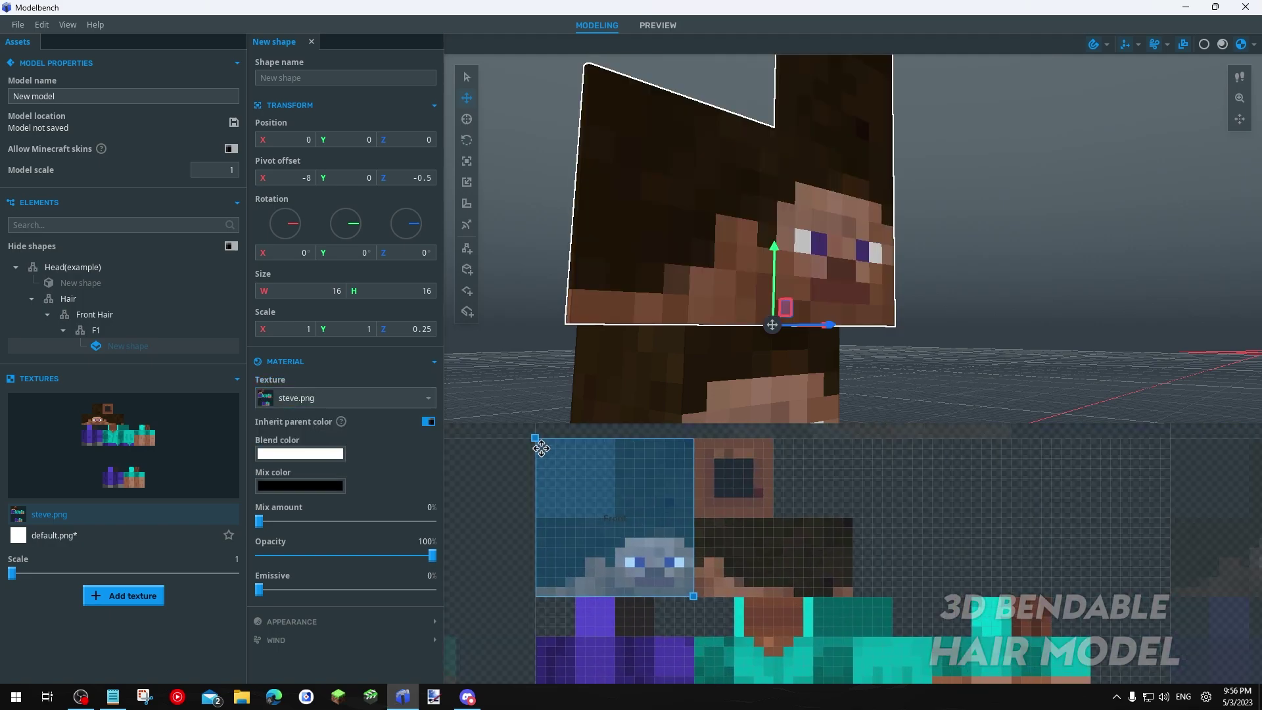
Shrink the plane's texture mapping to a 1 by 3 hair strip above the face and set its pivot offset Y to -3
left_click_drag(539, 438, 618, 517)
scroll(730, 559, "up", 2)
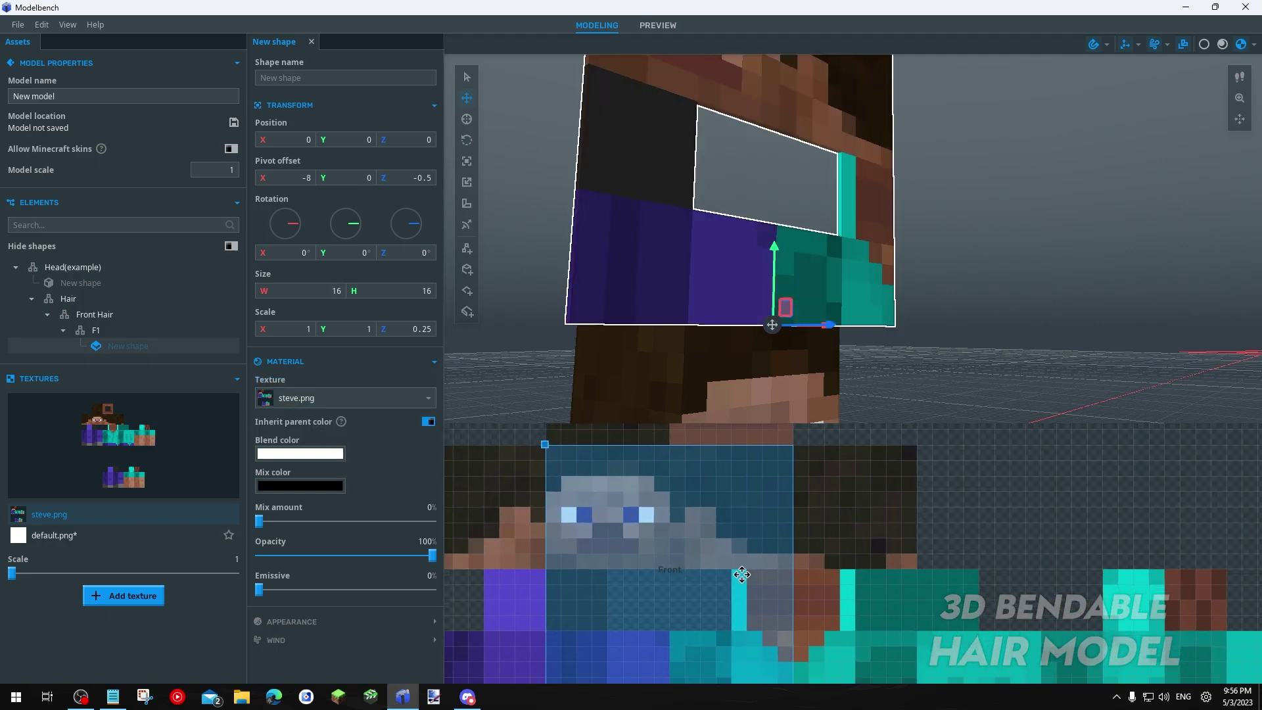
scroll(743, 578, "down", 2)
scroll(746, 585, "up", 1)
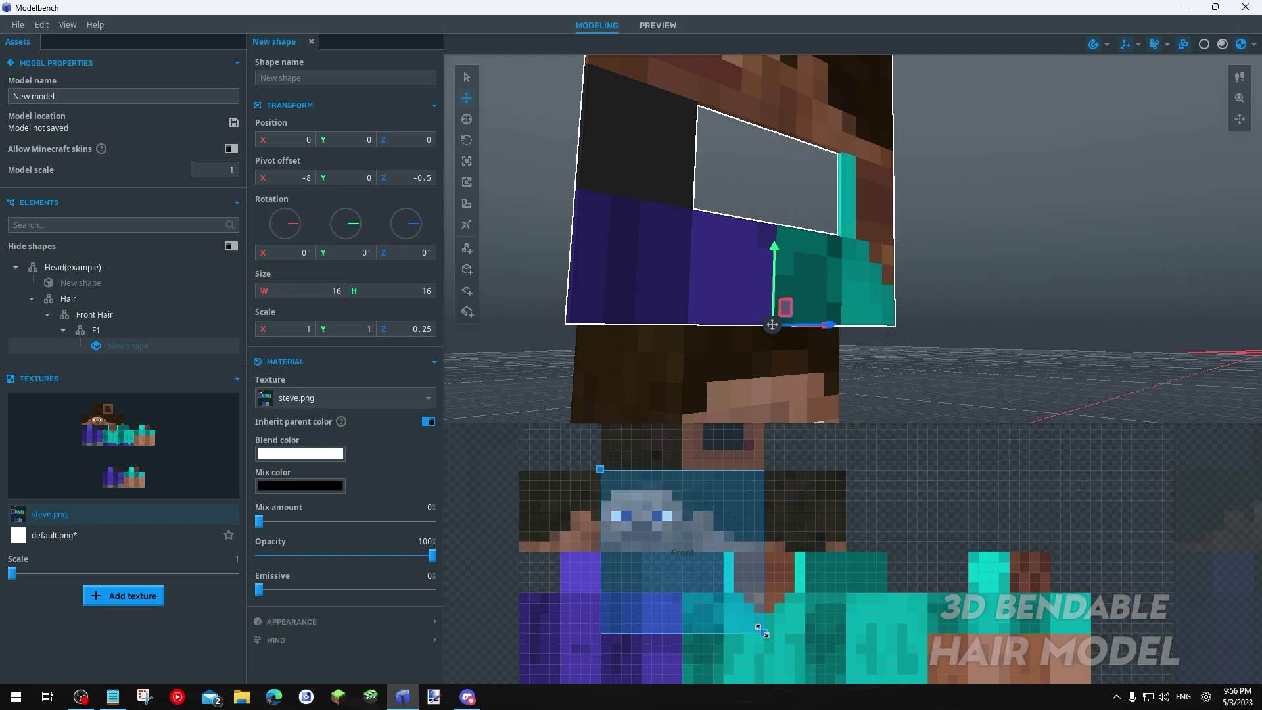
left_click_drag(757, 625, 644, 521)
left_click(466, 119)
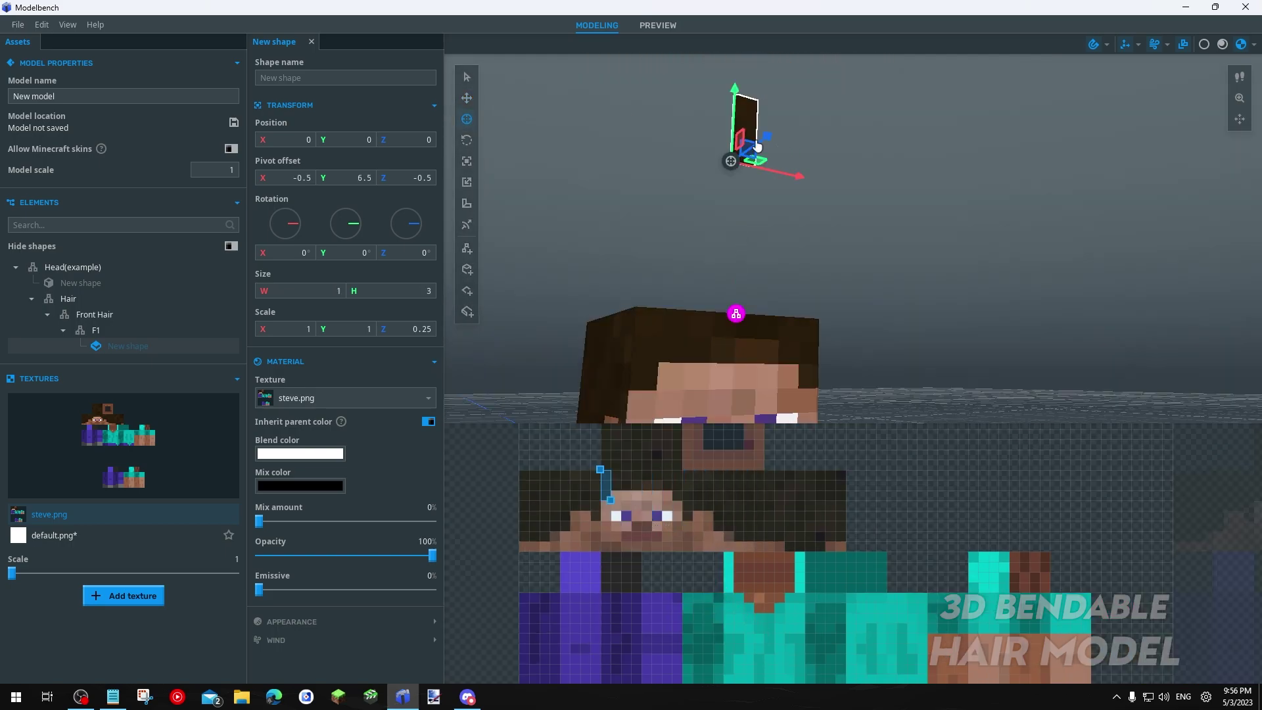
left_click_drag(735, 126, 750, 331)
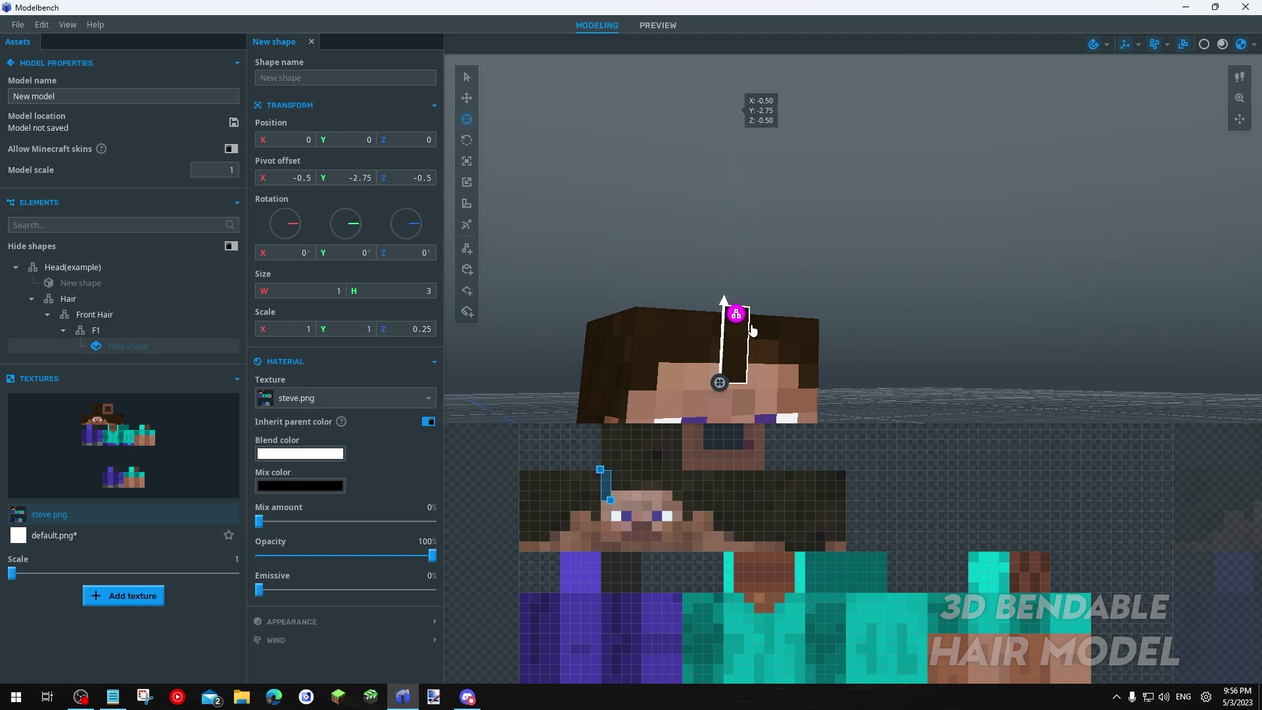
Enable bending of F1 on the X, Y and Z axes for the Lower part, with a custom bend size of 80
left_click(136, 333)
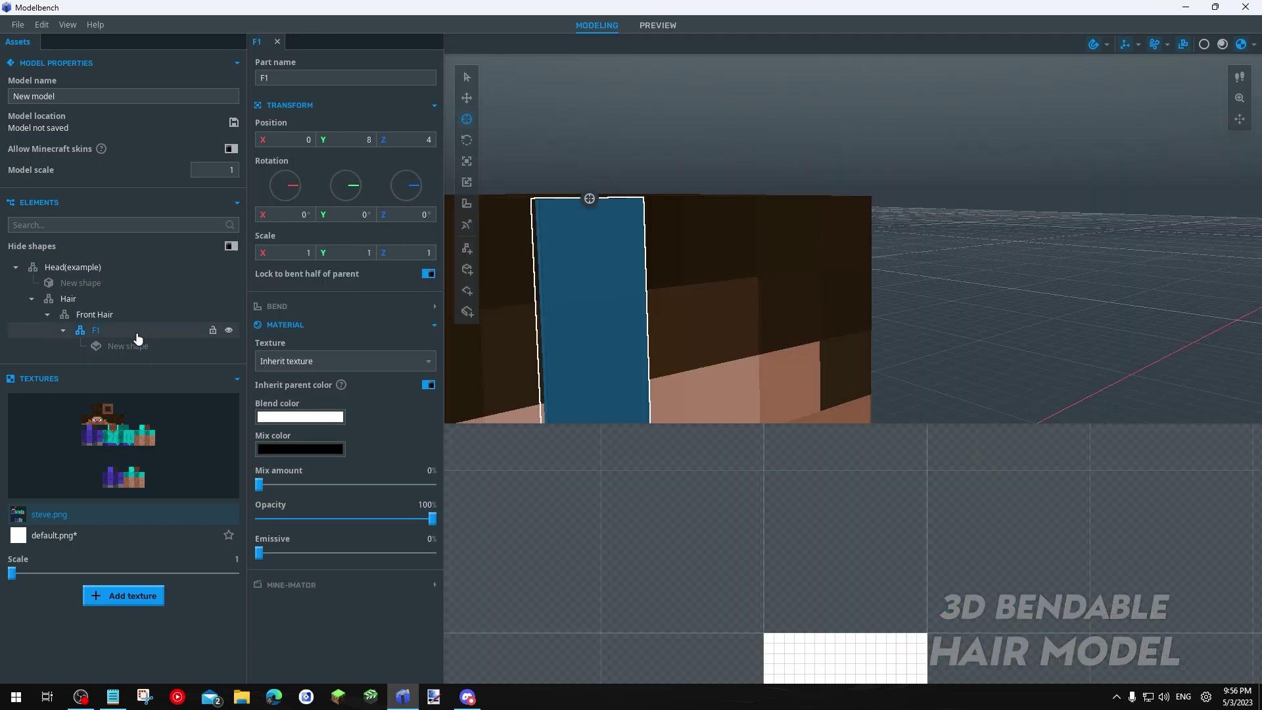
left_click(394, 307)
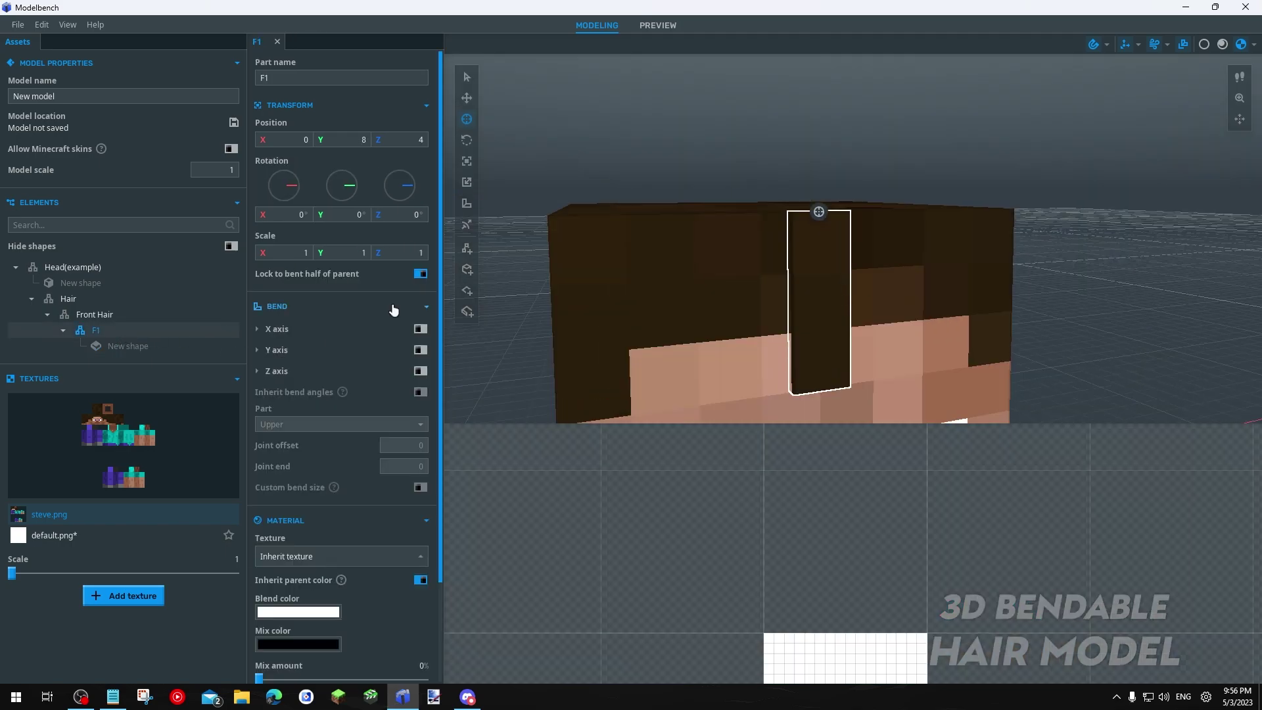
left_click(421, 329)
left_click(421, 372)
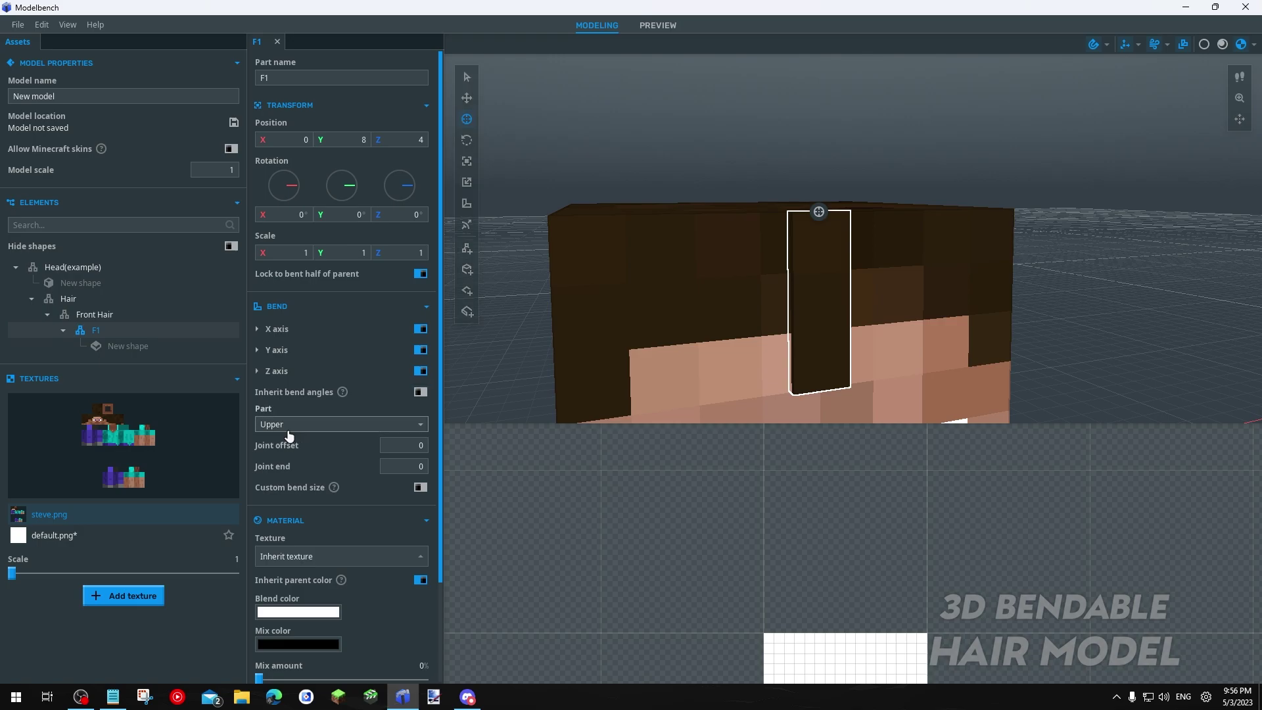
left_click(287, 426)
left_click(286, 522)
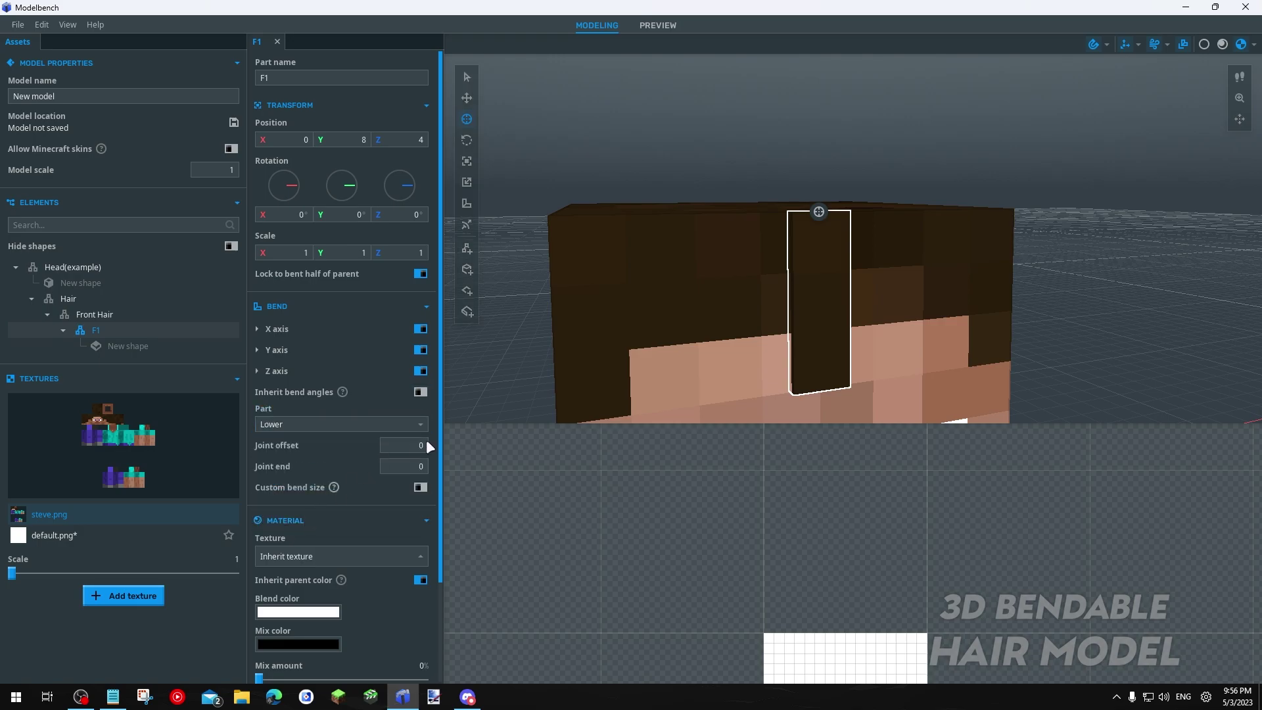
left_click(421, 488)
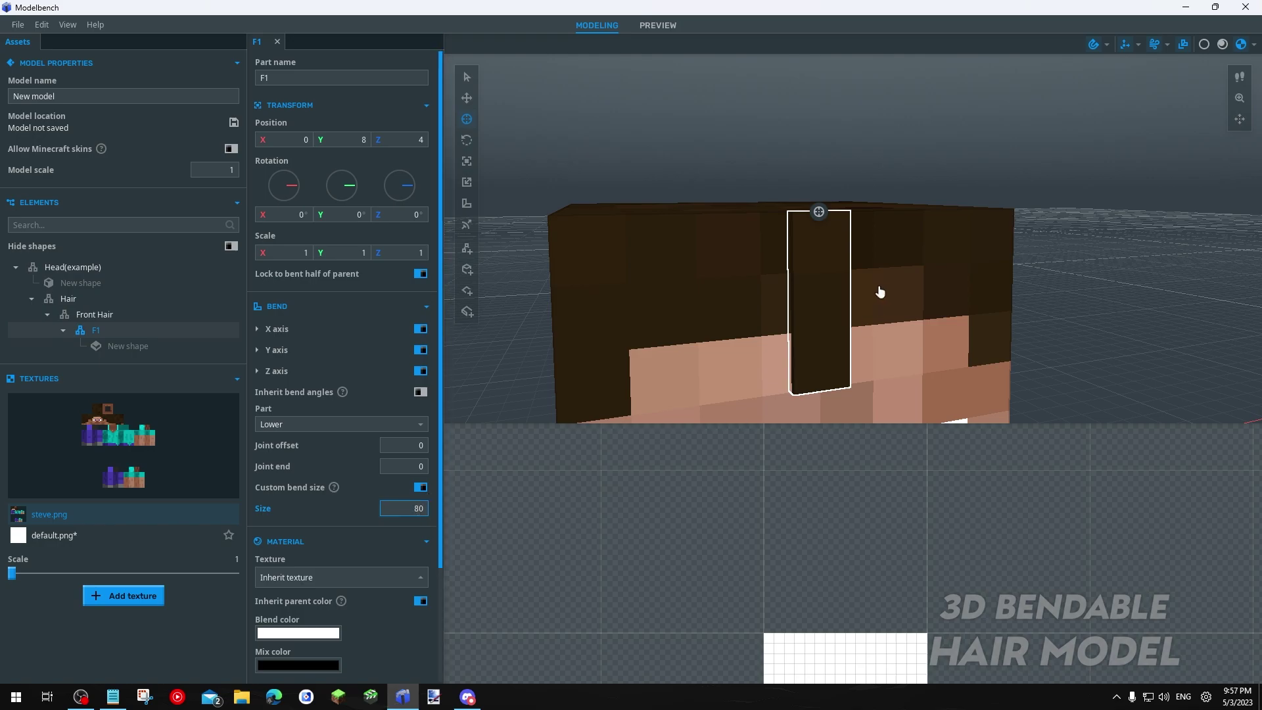
Set the Z pivot offset of F1's plane shape to 0
left_click_drag(880, 292, 1045, 368)
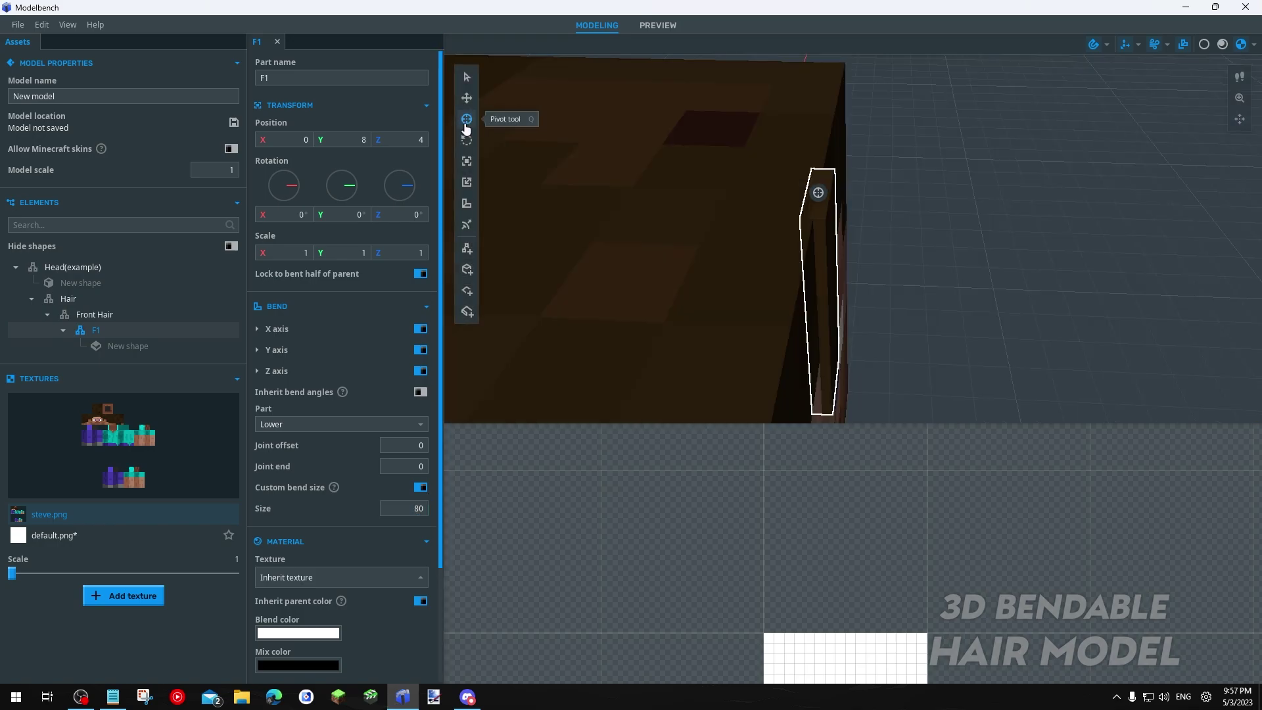
left_click(131, 352)
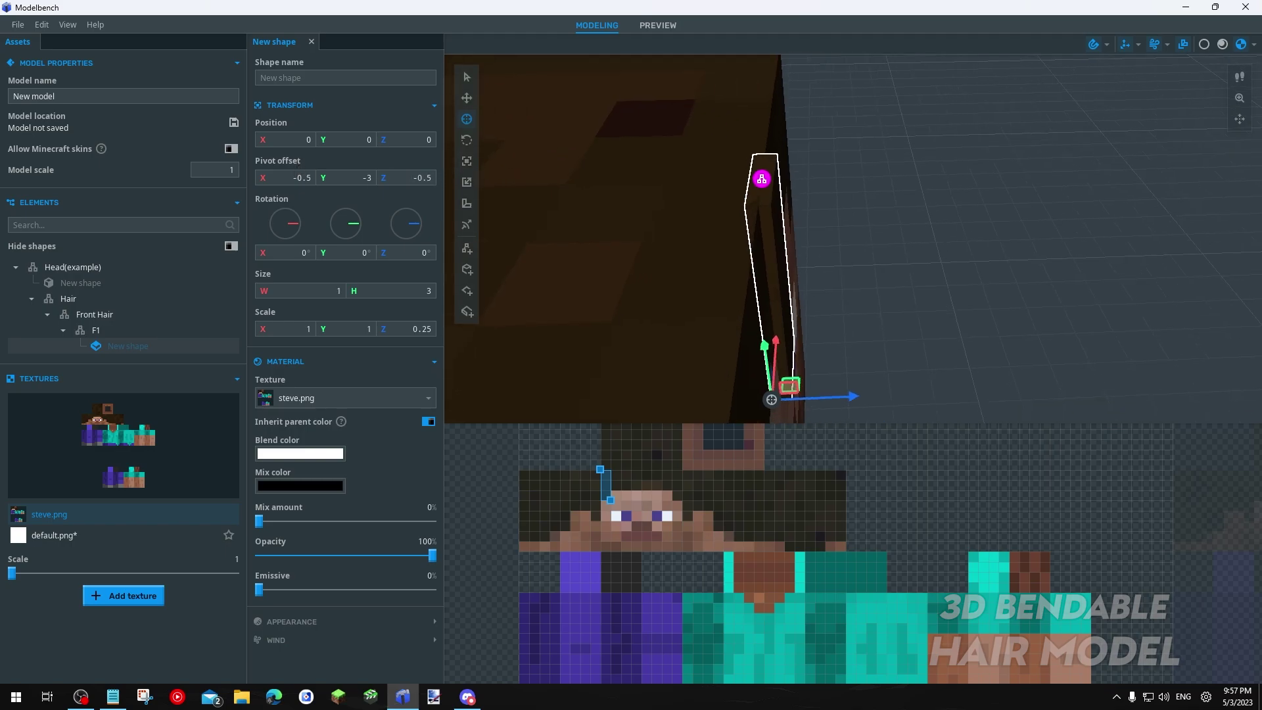
left_click_drag(390, 180, 393, 180)
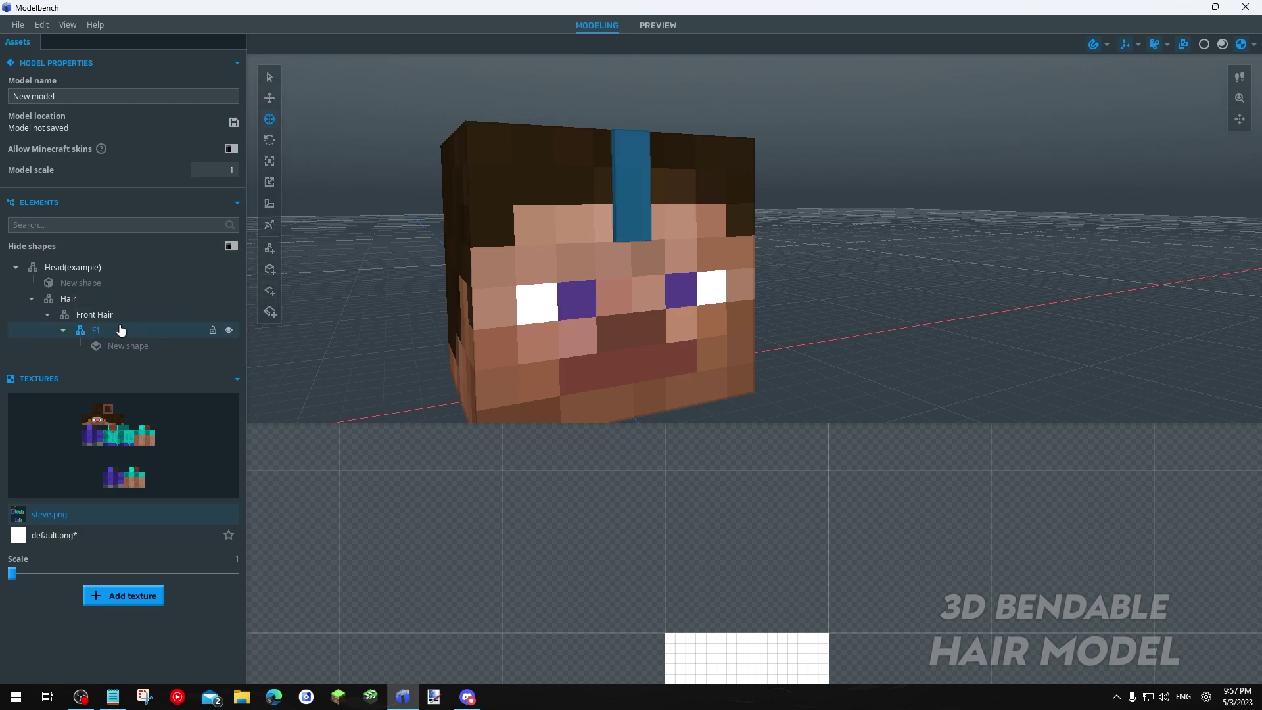
Duplicate the F1 hair strip part seven times
left_click(124, 329)
middle_click_drag(760, 303, 738, 277)
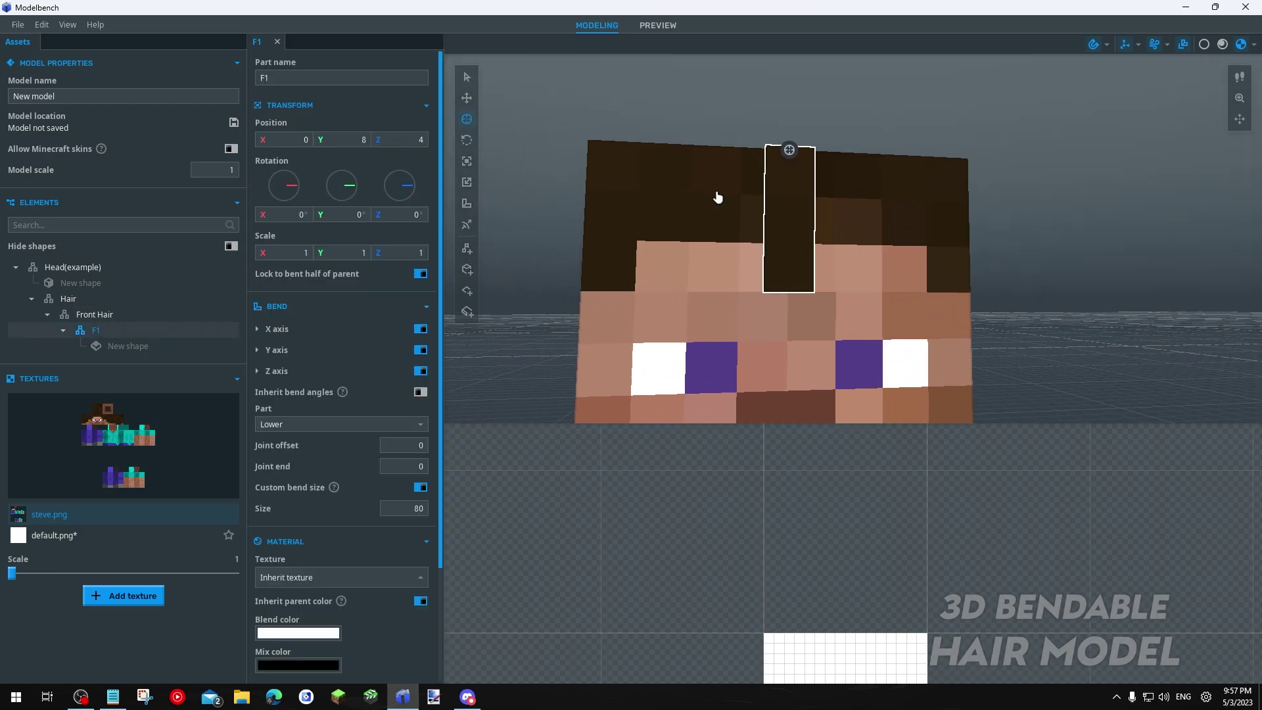
key("ctrl+d")
key("ctrl+d")
key("ctrl+d")
key("ctrl+d")
key("ctrl+d")
key("ctrl+d")
key("ctrl+d")
Move the F1 copies along the X axis so the eight strips sit side by side across the head's front
left_click(125, 332)
key("w")
left_click_drag(858, 156, 705, 167)
left_click(167, 366)
left_click(178, 389)
left_click_drag(820, 161, 763, 163)
left_click(171, 362)
left_click_drag(713, 152, 727, 154)
left_click(177, 425)
left_click(178, 456)
mouse_move(848, 154)
left_mouse_down()
mouse_move(822, 155)
mouse_move(847, 155)
left_mouse_up()
left_click(178, 488)
left_click_drag(822, 154, 937, 157)
left_click(178, 520)
left_click(177, 551)
left_click_drag(821, 154, 993, 158)
left_click(1039, 217)
left_click_drag(578, 220, 614, 220)
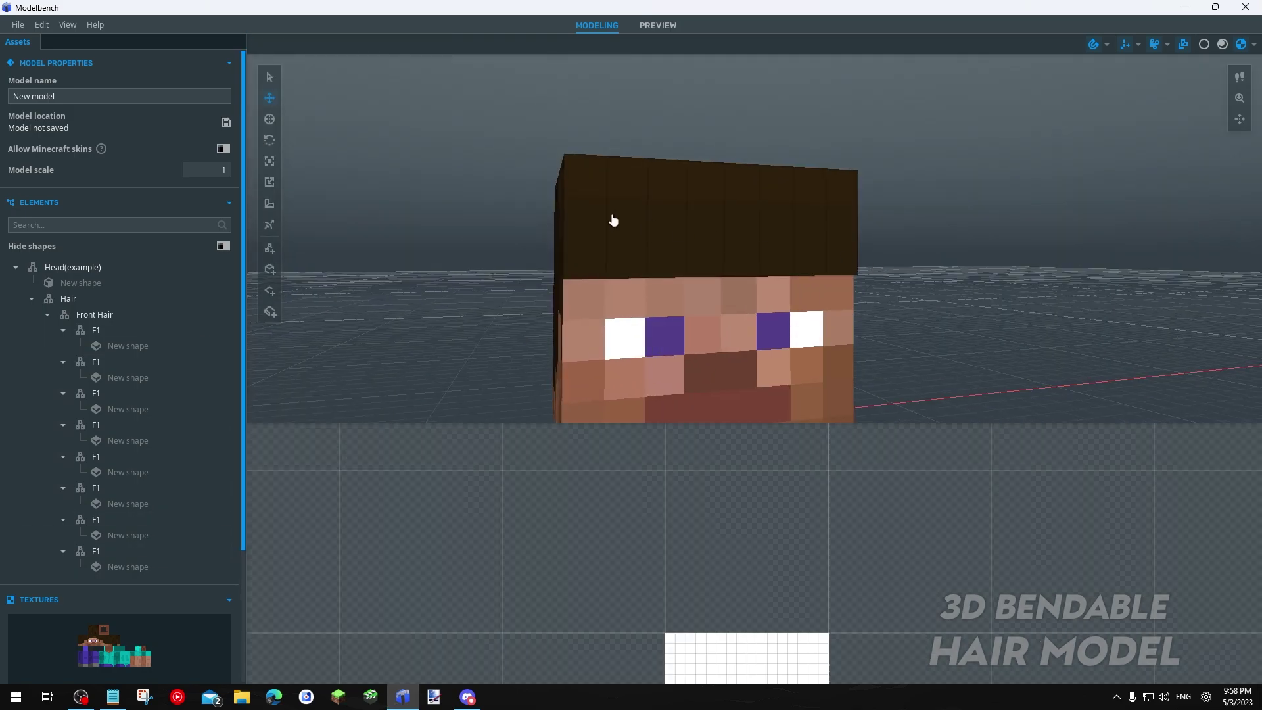
Shift the second hair strip's texture region one pixel column over and shorten the strip to height 2
left_click(614, 220)
left_click(727, 224)
scroll(665, 475, "up", 4)
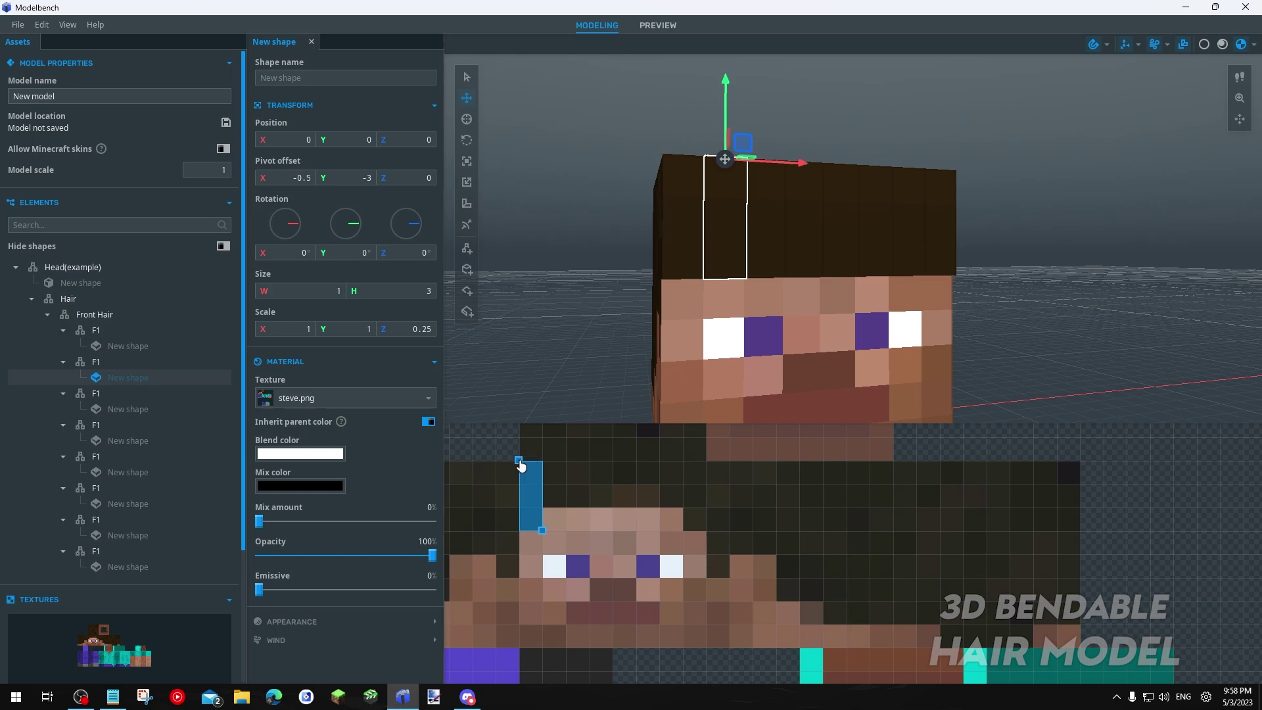
left_click_drag(522, 463, 546, 468)
left_click_drag(565, 529, 565, 508)
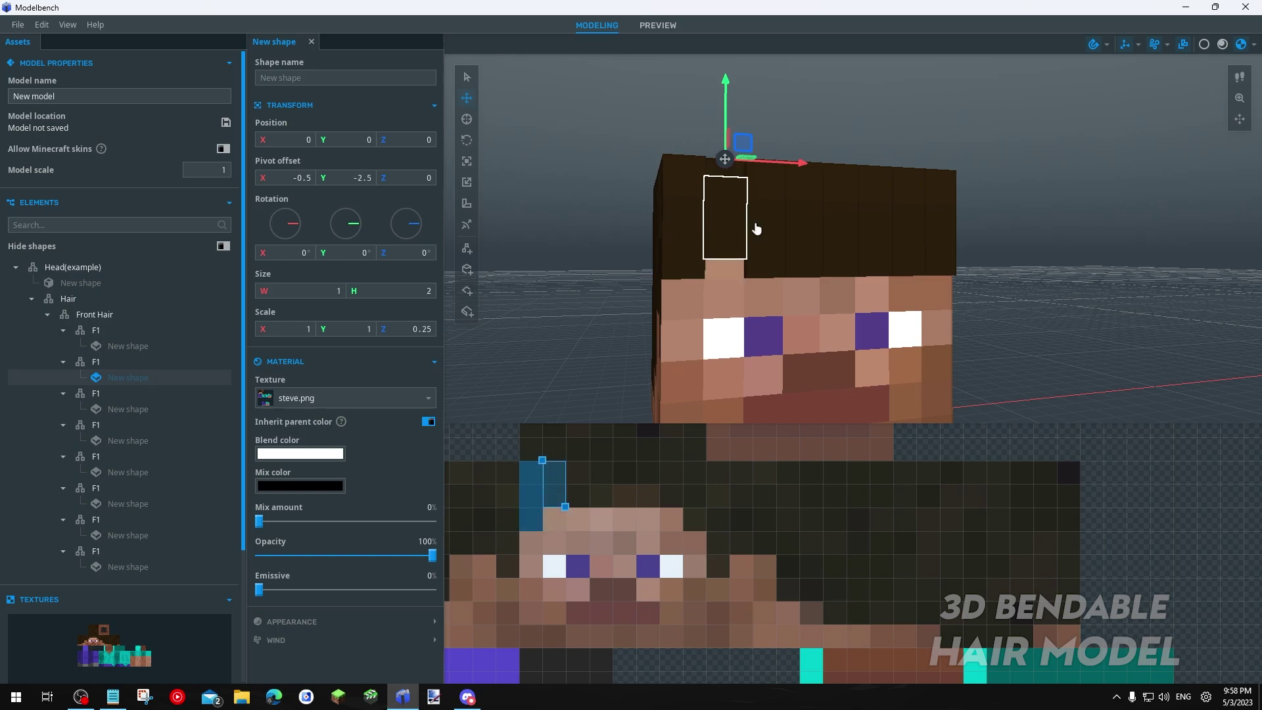
Shorten the following middle hair strips to height 2 and map each to its own successive column of the steve.png fringe
left_click(766, 233)
left_click_drag(542, 529, 542, 507)
left_click_drag(525, 459, 569, 460)
left_click(805, 237)
left_click_drag(545, 527, 544, 505)
left_click_drag(524, 459, 592, 460)
left_click(841, 240)
left_click_drag(545, 526, 545, 505)
Map the outermost strip at the far end of the row to the last fringe column of steve.png
left_click(937, 258)
left_click_drag(526, 459, 687, 480)
left_click_drag(751, 250, 730, 276)
Raise the six shortened strip shapes together with the Pivot tool so their tops align with the head's upper edge
left_click(711, 266)
left_click(748, 267, "shift")
left_click(792, 265, "ctrl")
left_click(835, 264, "ctrl")
left_click(869, 263, "shift")
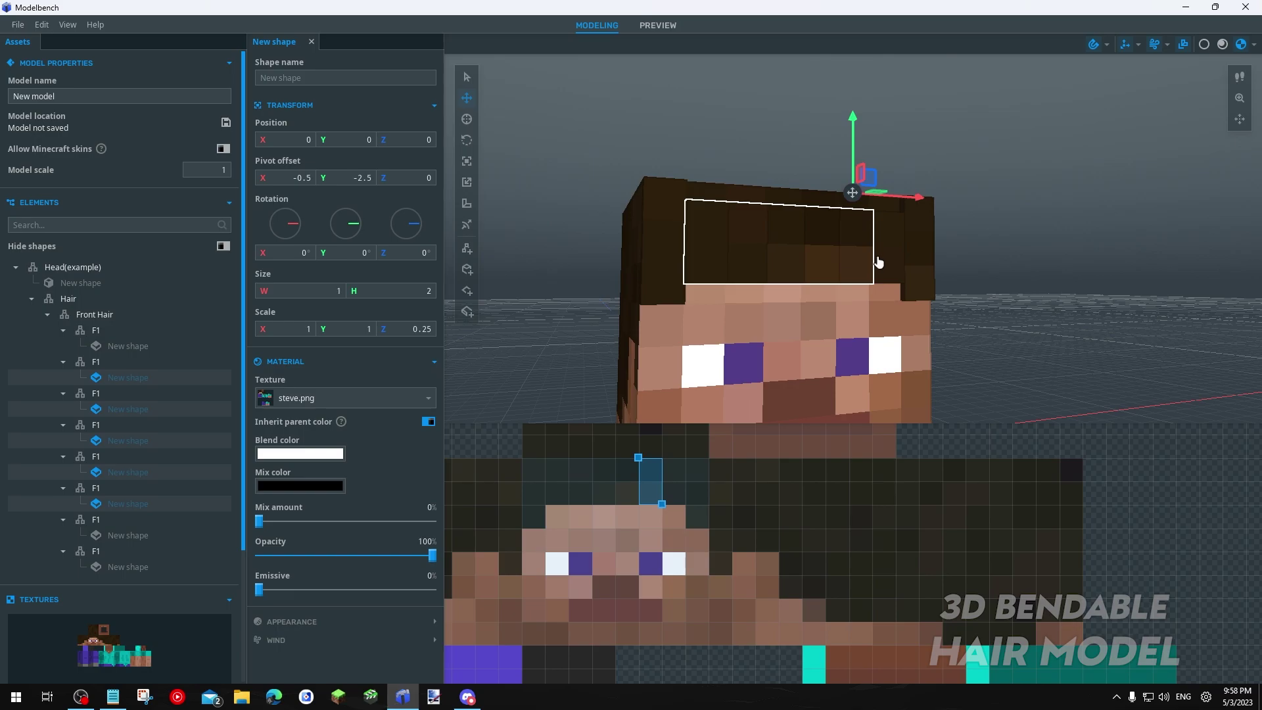
left_click(887, 263, "shift")
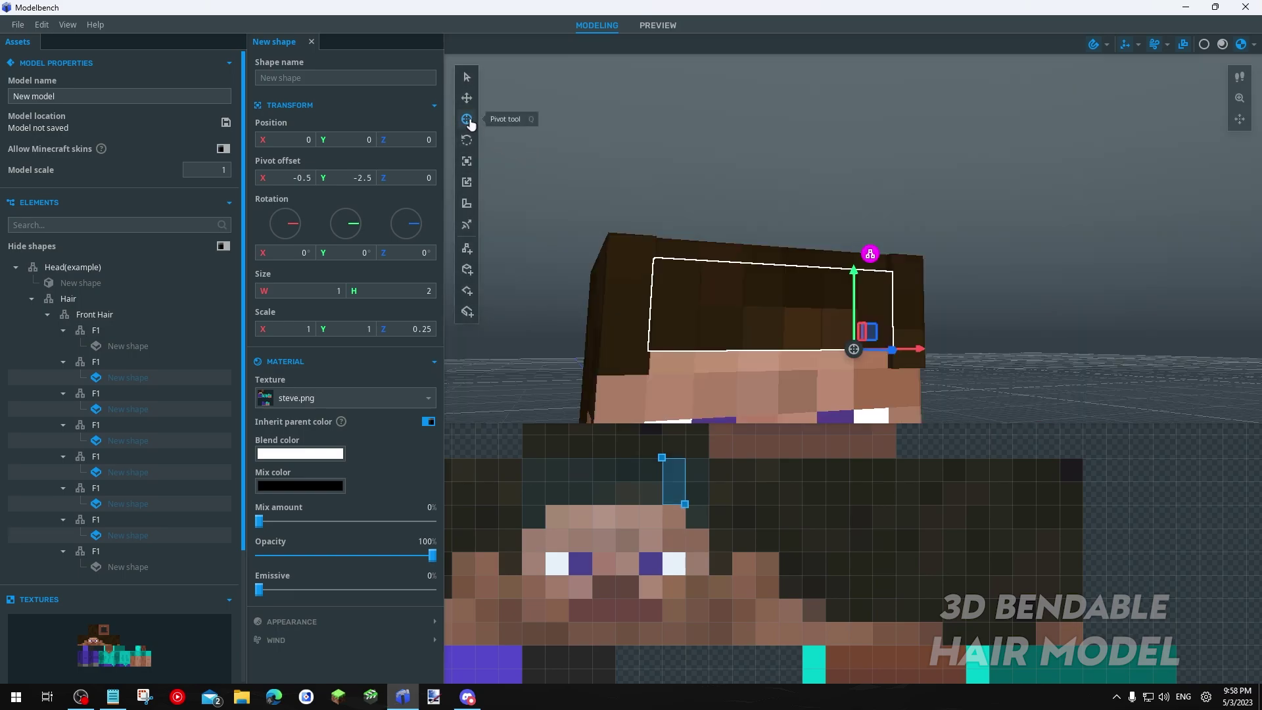
scroll(710, 276, "up", 2)
left_click_drag(710, 276, 873, 322)
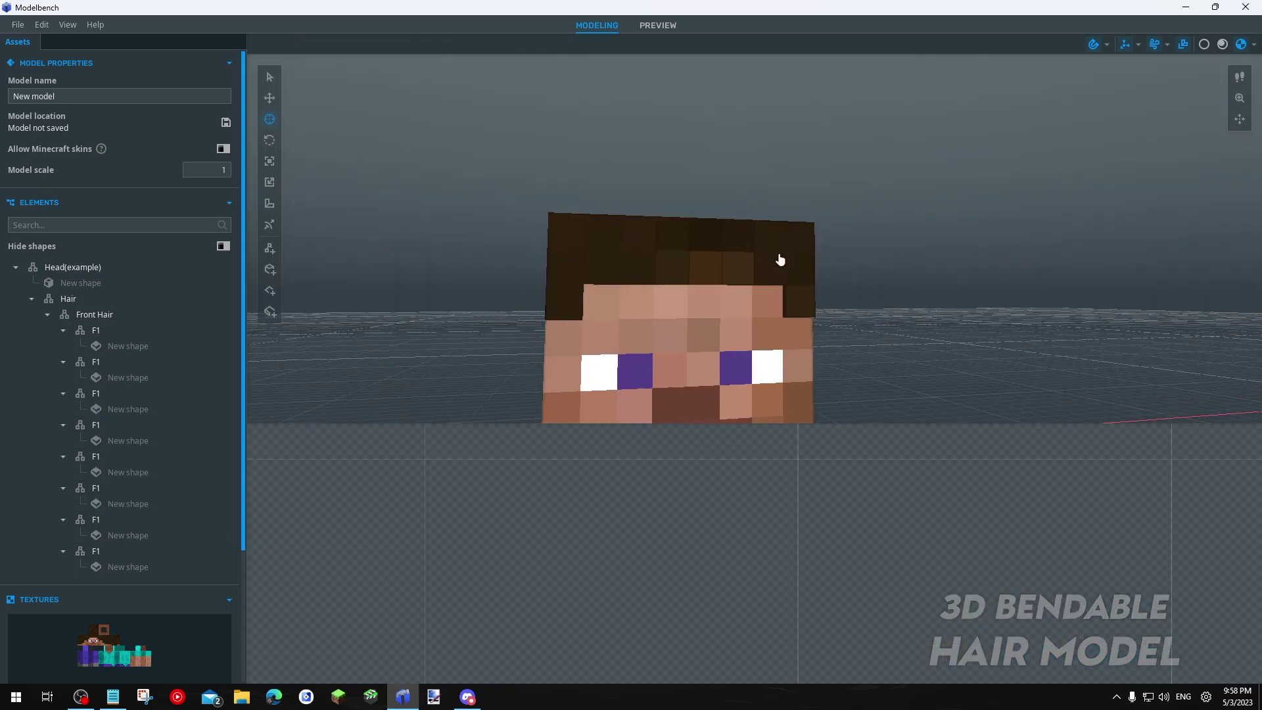
Hide the shapes in the element tree and select all eight F1 parts under Front Hair
left_click_drag(778, 276, 756, 296)
scroll(775, 290, "up", 3)
scroll(755, 296, "down", 3)
scroll(696, 299, "up", 4)
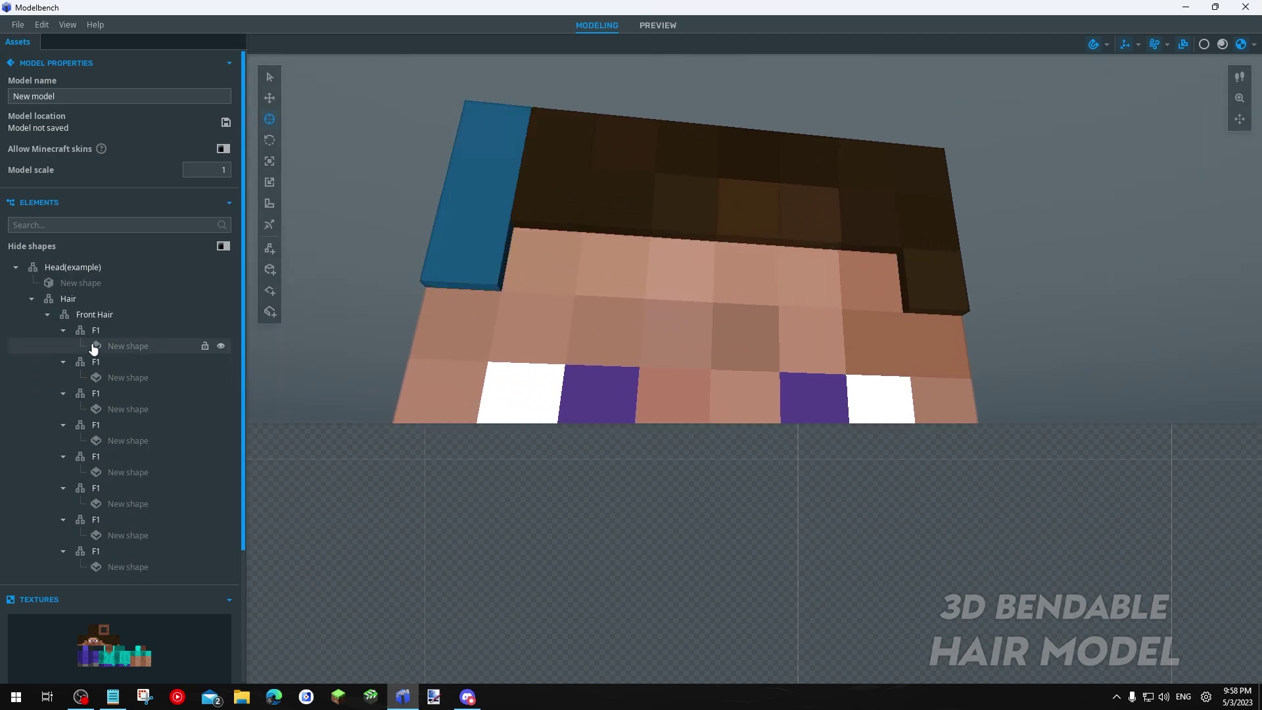
left_click(99, 314)
left_click(224, 246)
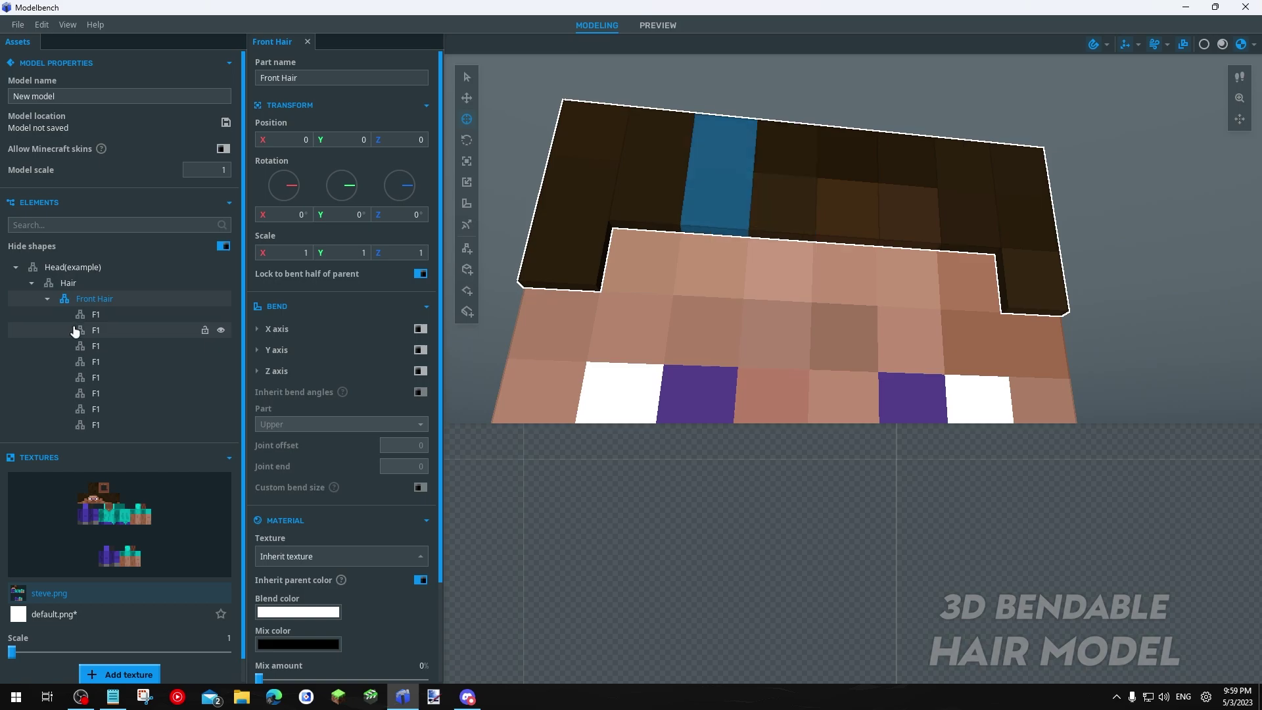
left_click(93, 316)
left_click(96, 332, "shift")
left_click(101, 348, "shift")
left_click(103, 364, "shift")
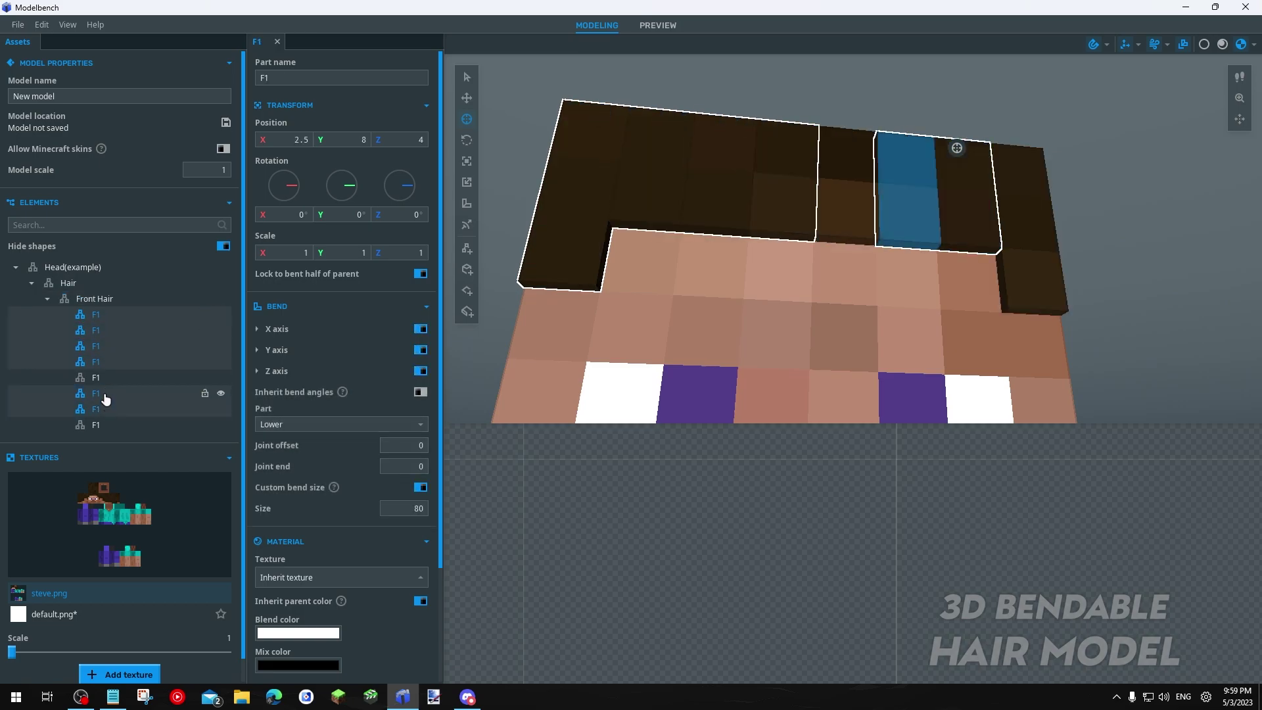
left_click(104, 394, "shift")
left_click(95, 425, "shift")
Turn off tool snapping and try bending all eight front hair strips together
scroll(518, 228, "down", 2)
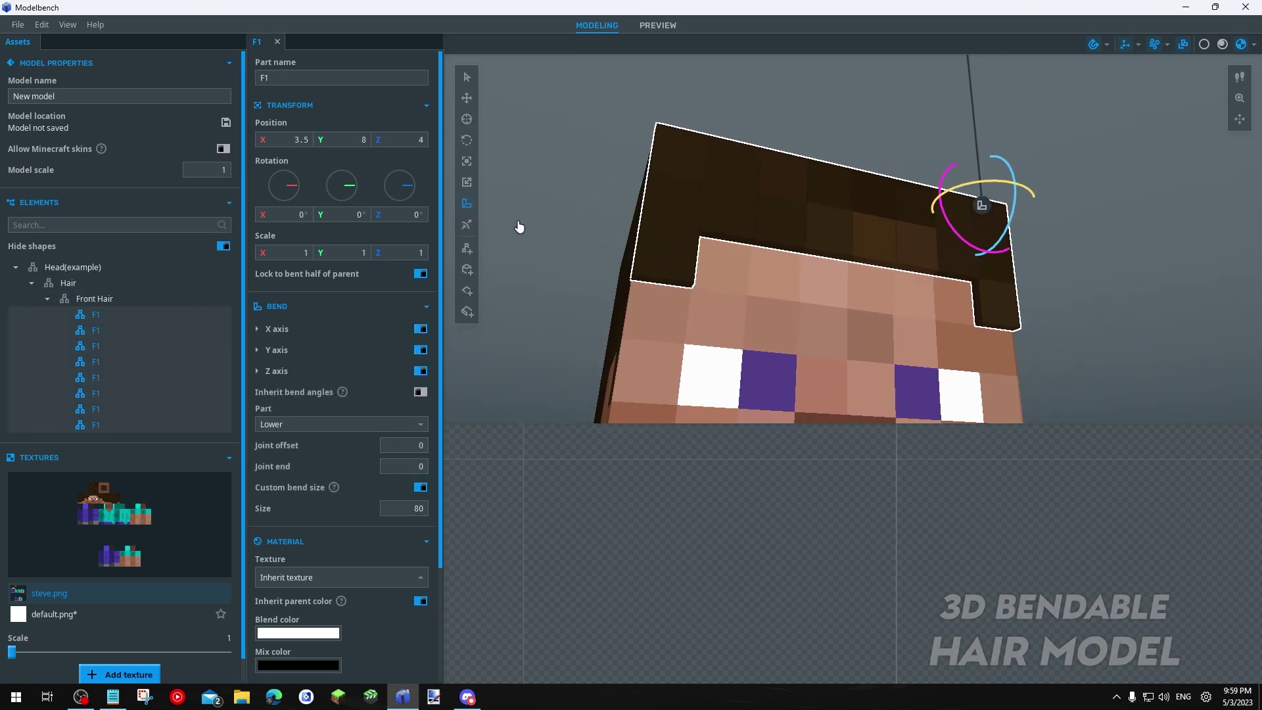
left_click_drag(776, 247, 916, 262)
scroll(916, 262, "down", 3)
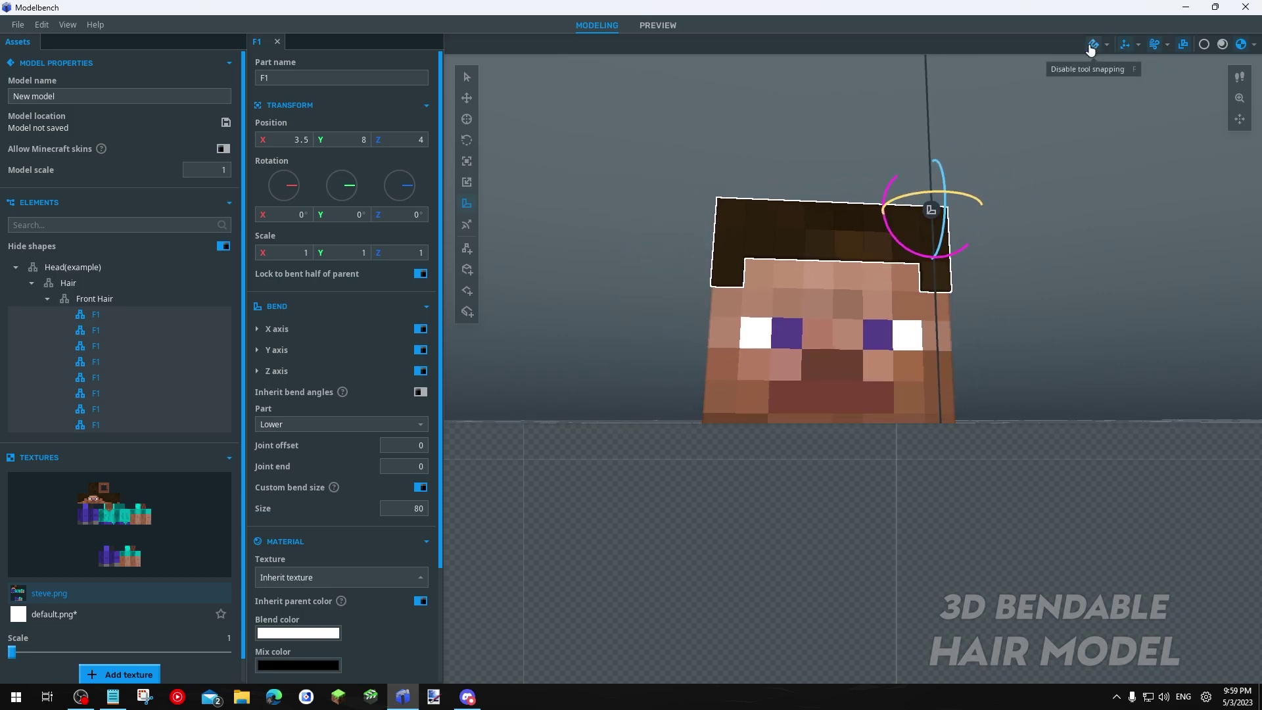
left_click(1091, 47)
left_click_drag(898, 143, 856, 149)
scroll(810, 241, "up", 2)
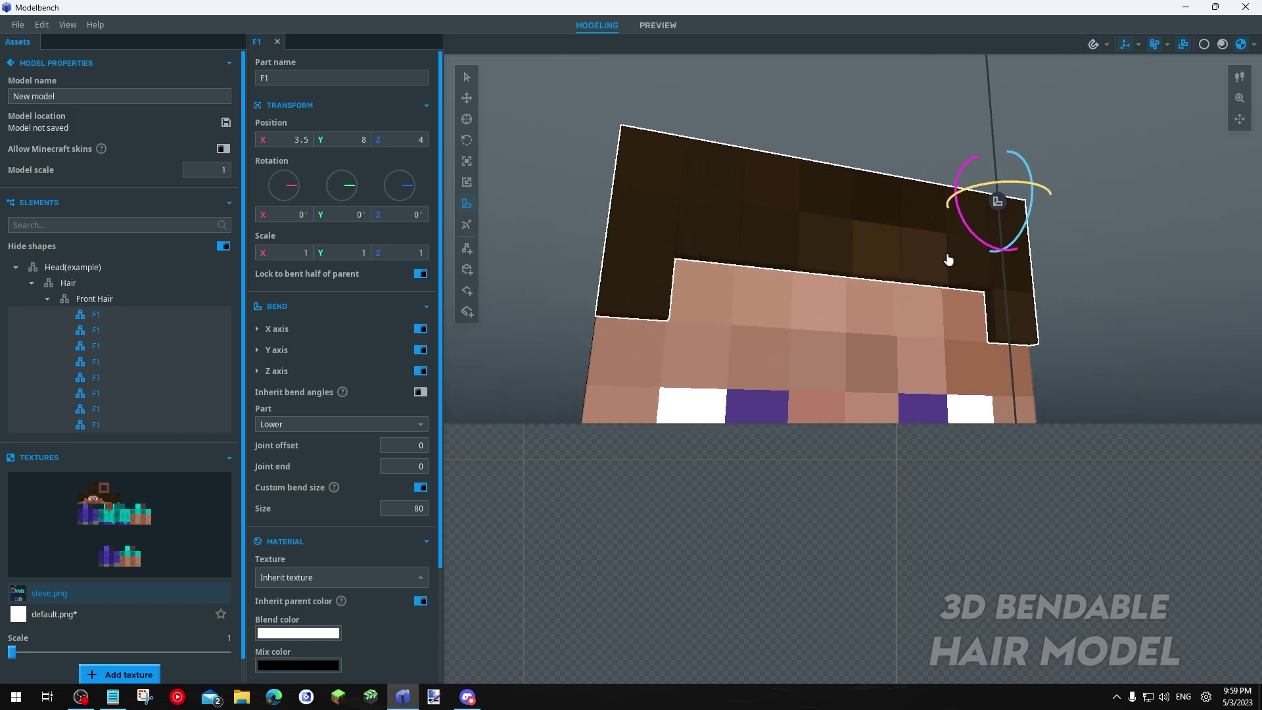
left_click_drag(985, 246, 894, 238)
left_click_drag(920, 250, 1026, 309)
key("ctrl+z")
key("ctrl+z")
left_click(1067, 248)
left_click_drag(1068, 248, 809, 302)
scroll(807, 303, "down", 5)
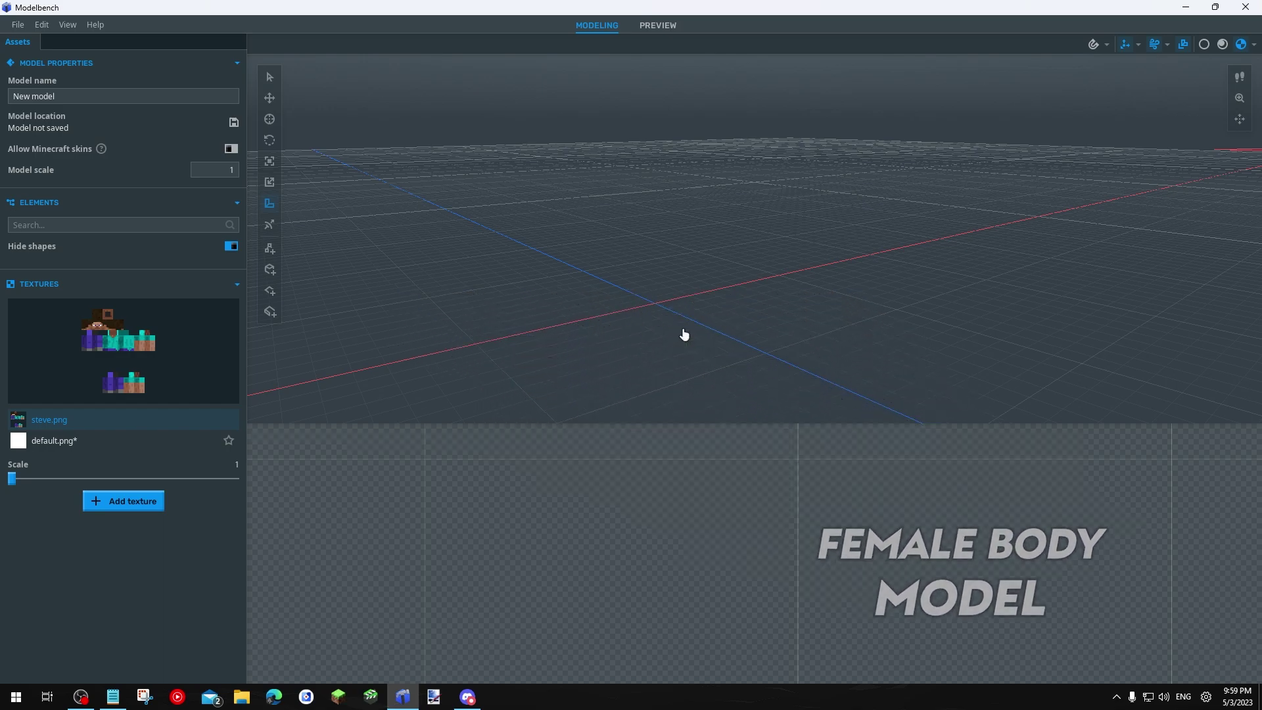
Add alex.png as a texture to the empty new model and remove the steve.png texture
left_click(125, 505)
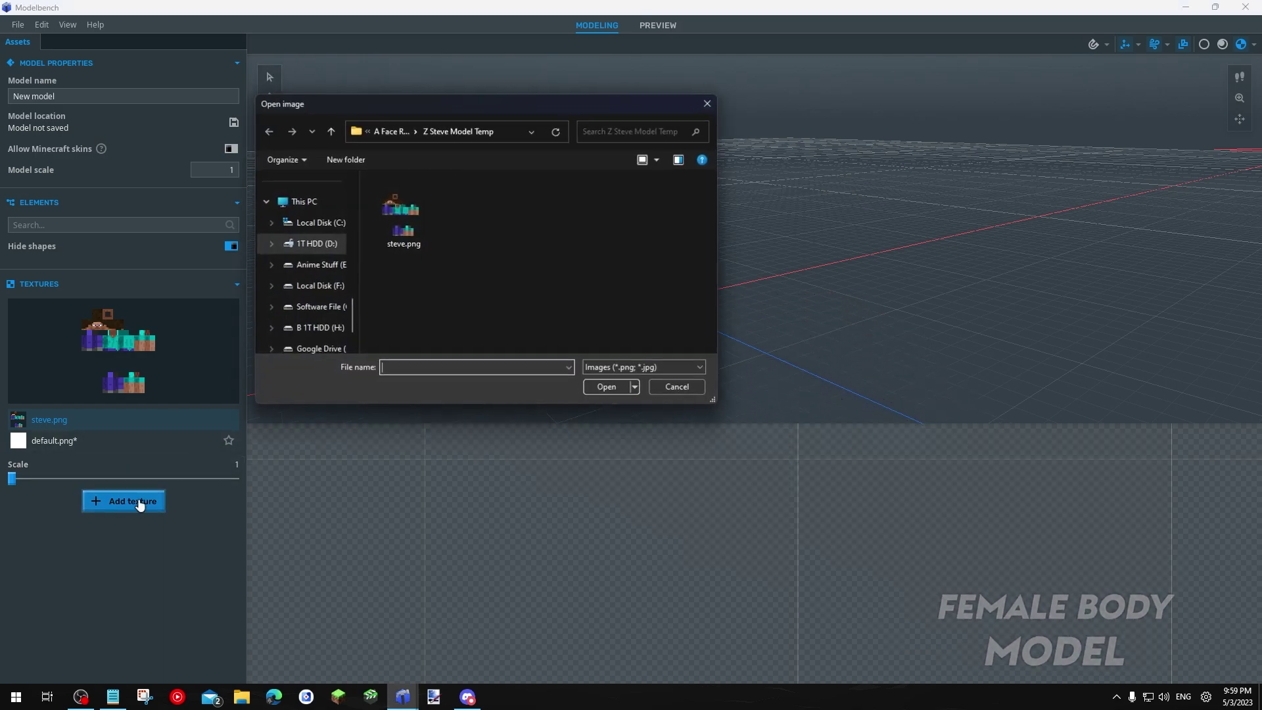
scroll(329, 231, "up", 5)
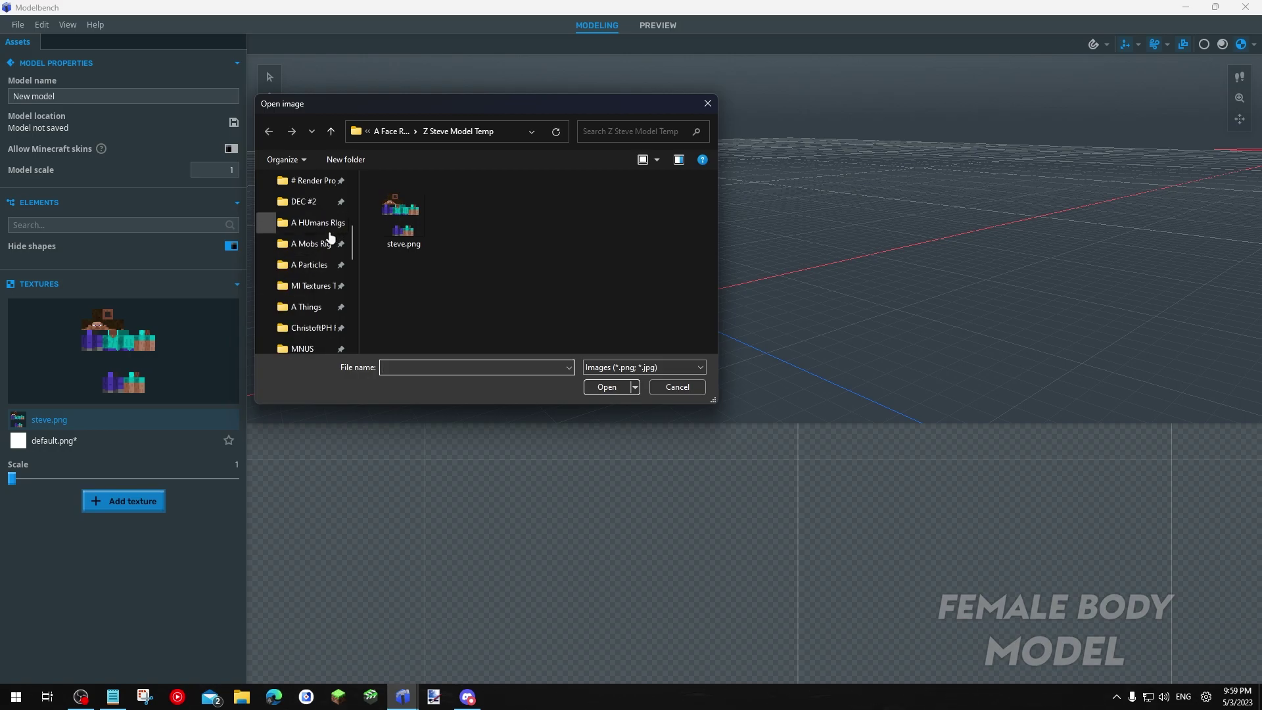
scroll(329, 231, "up", 2)
left_click(316, 248)
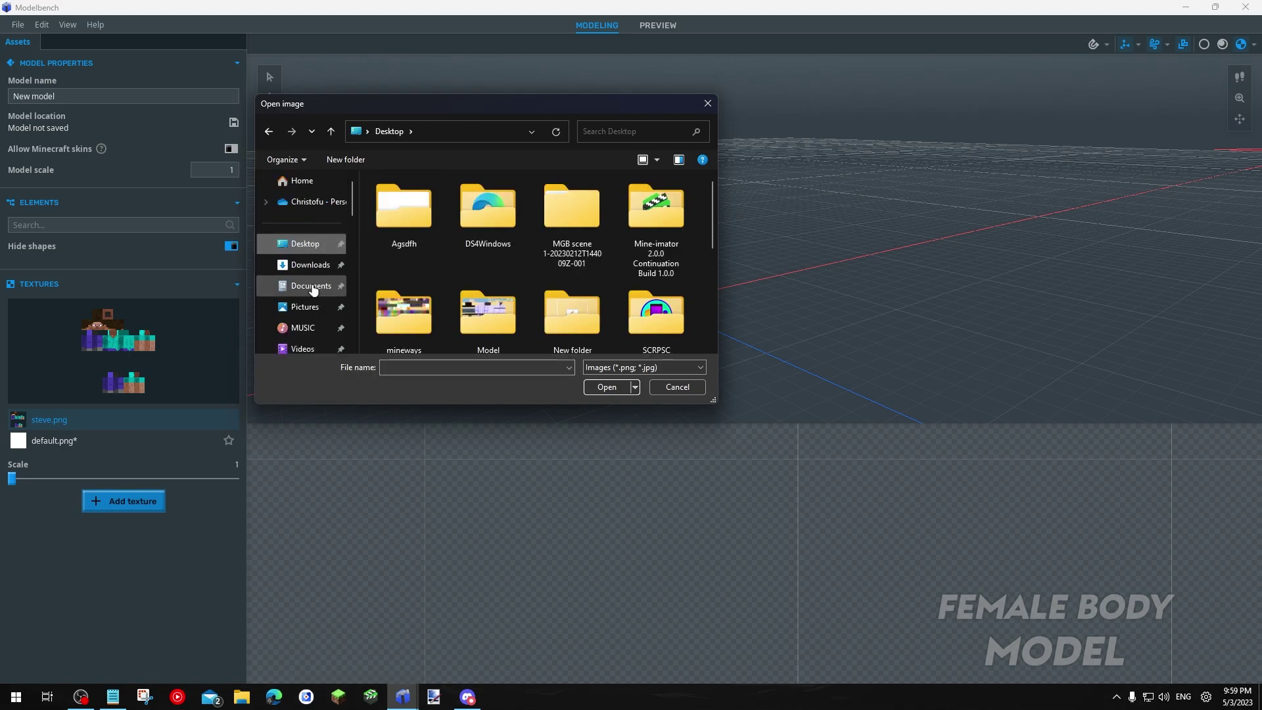
scroll(318, 303, "down", 2)
left_click(322, 328)
double_click(403, 200)
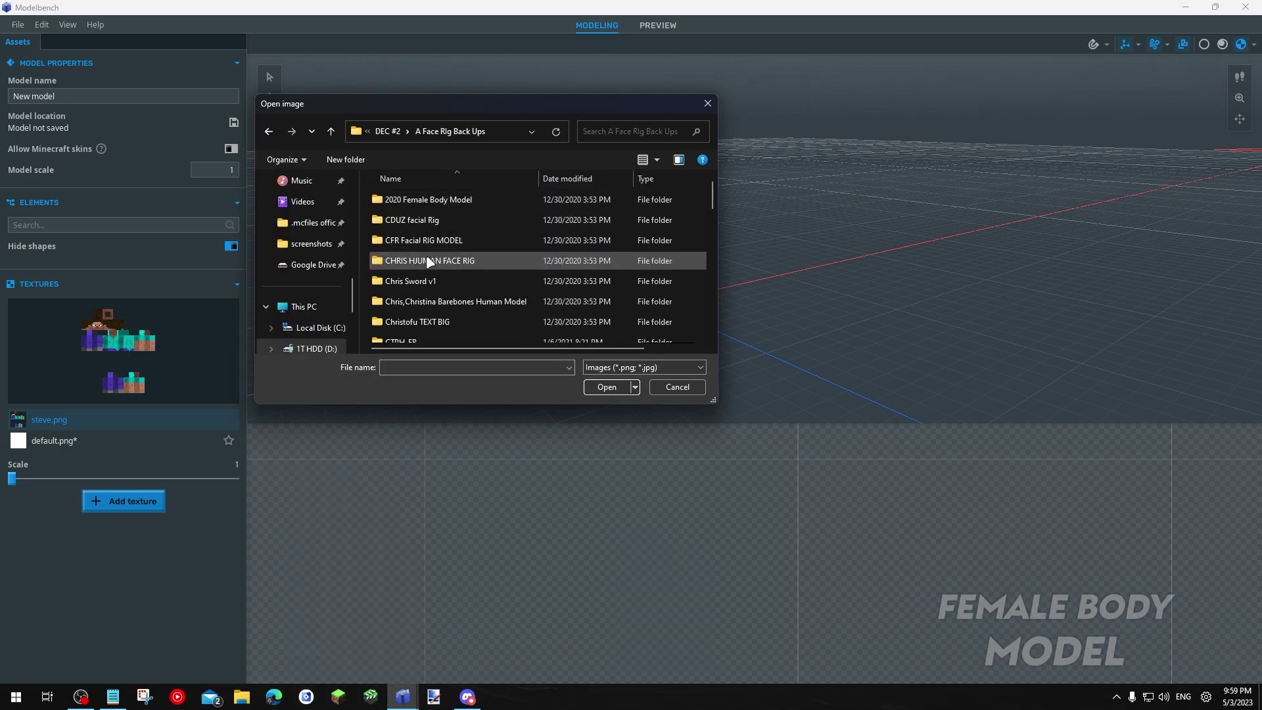
key("alt+Left")
key("alt+Left")
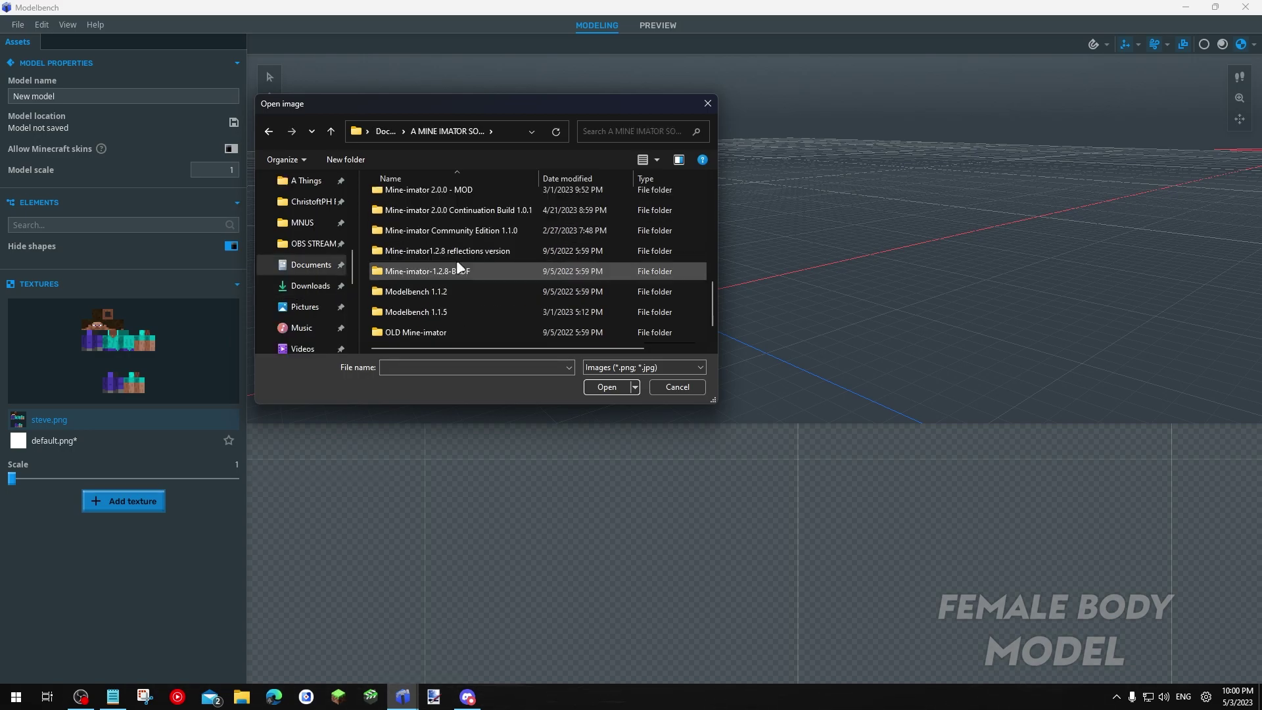
left_click(445, 296)
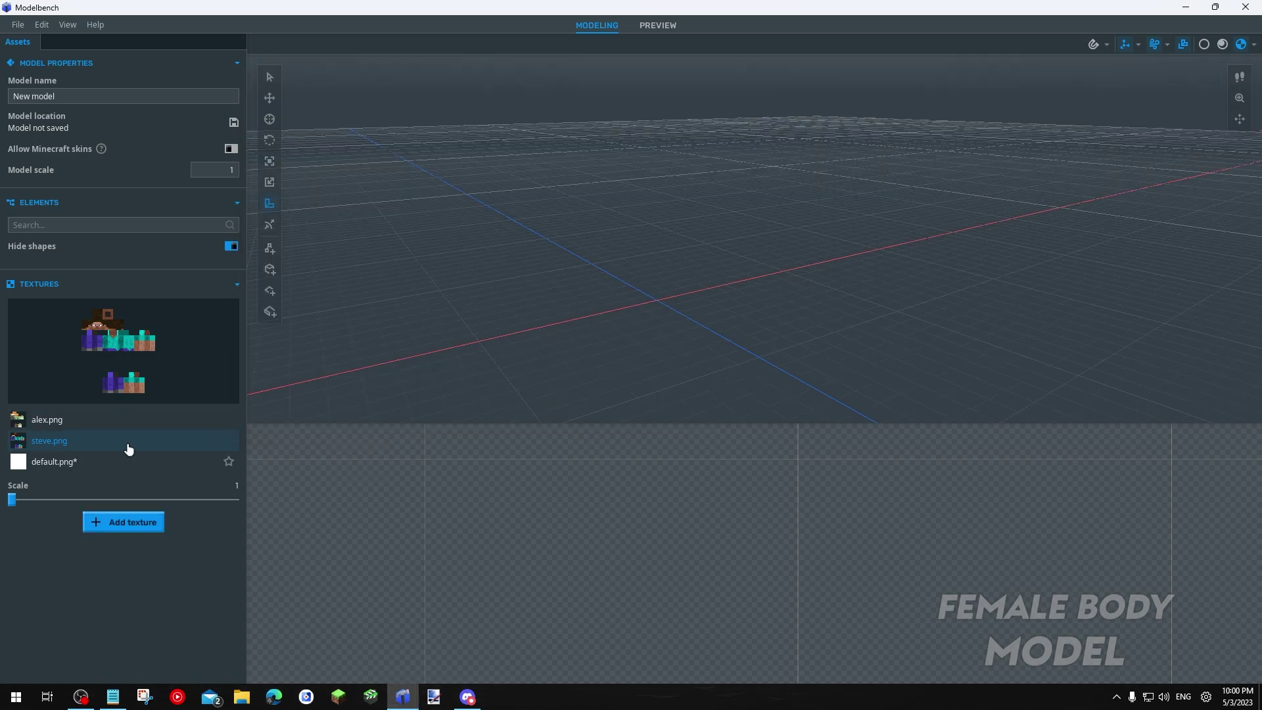
left_click_drag(543, 282, 499, 316)
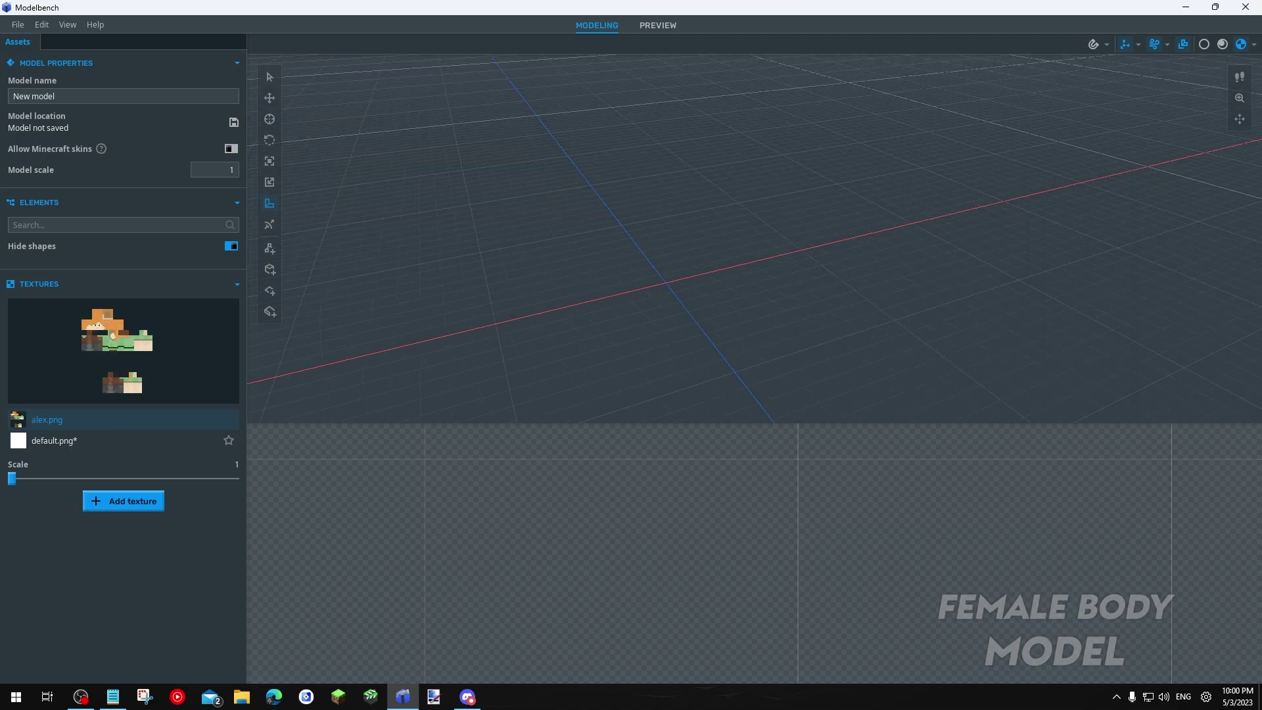
Add a new part and name it Body
left_click(269, 248)
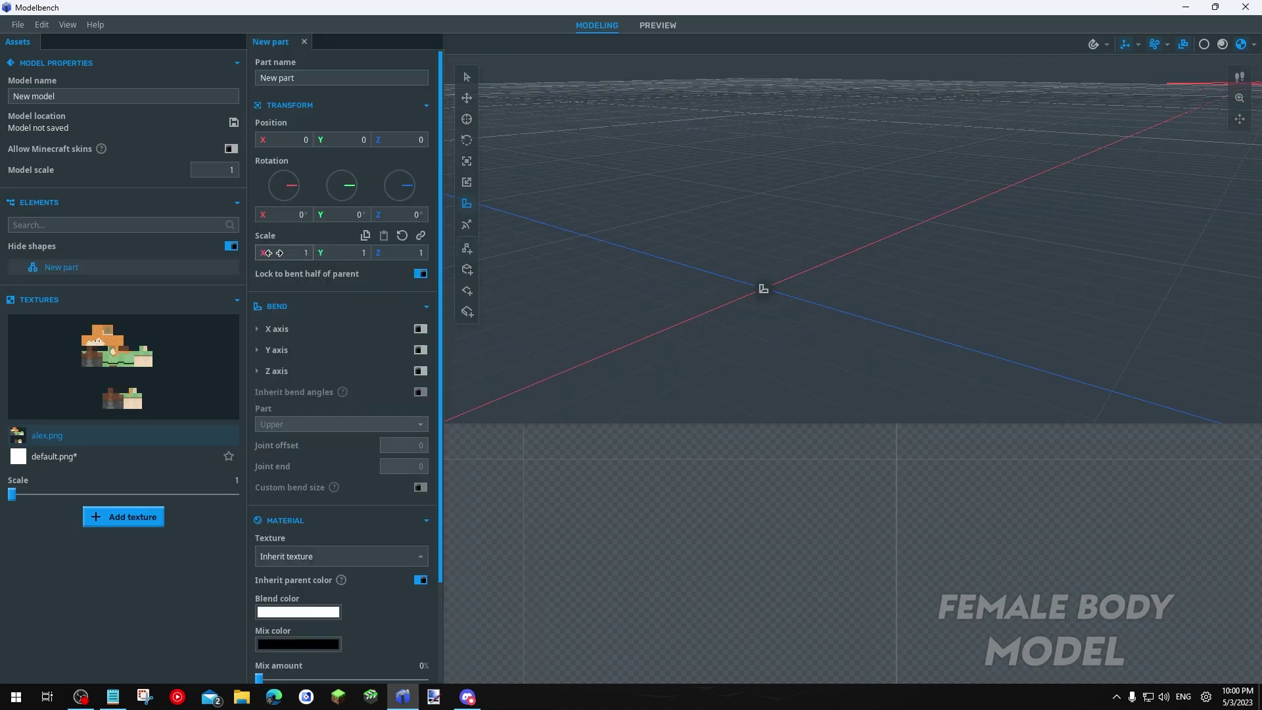
left_click(311, 73)
type("Bod")
type("y")
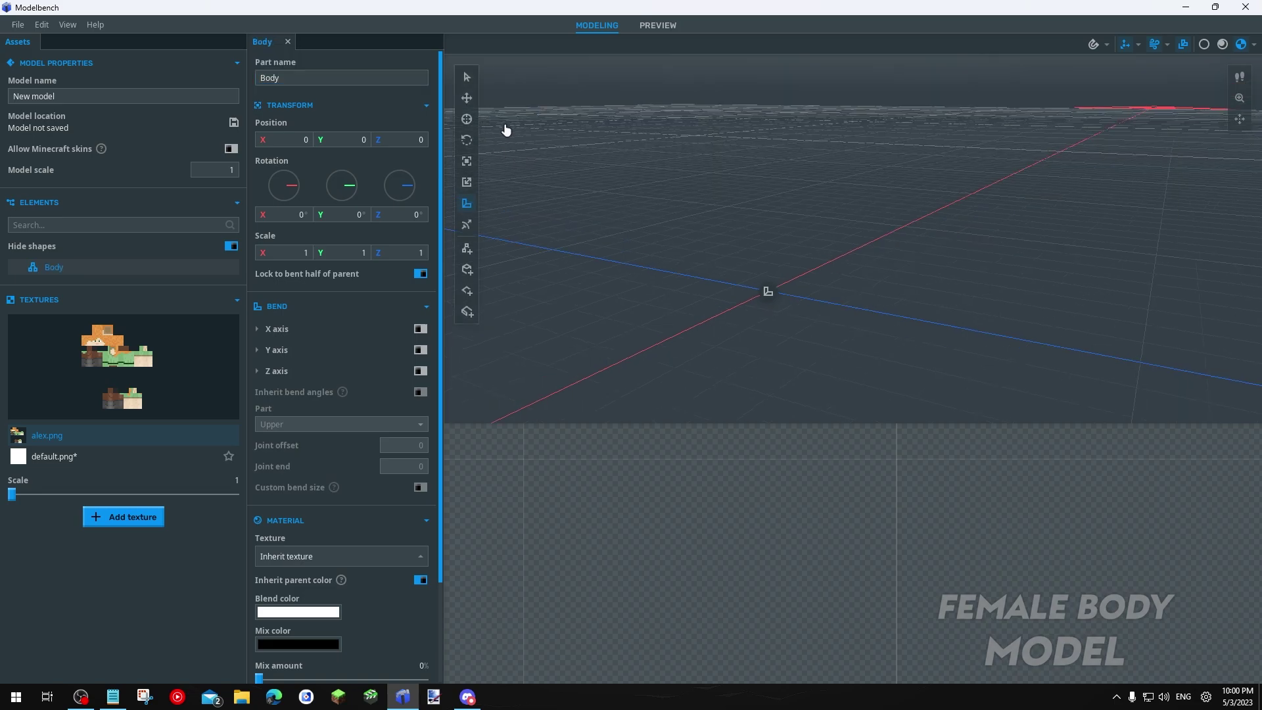
Add a block shape to the Body part and assign it the alex.png texture
left_click(468, 270)
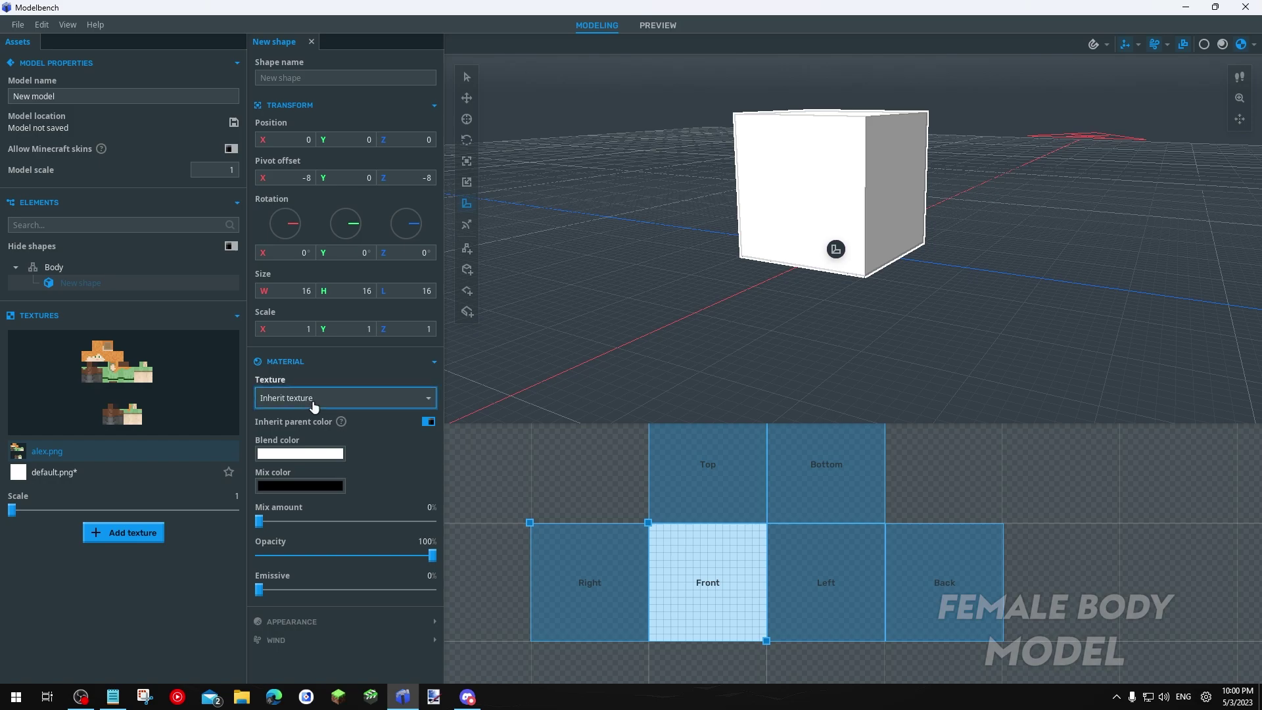
left_click(314, 406)
left_click(317, 442)
Fit the block's texture map to the torso area of alex.png, resizing the block to 8 × 12 × 4
left_click_drag(640, 514, 731, 604)
scroll(683, 582, "up", 3)
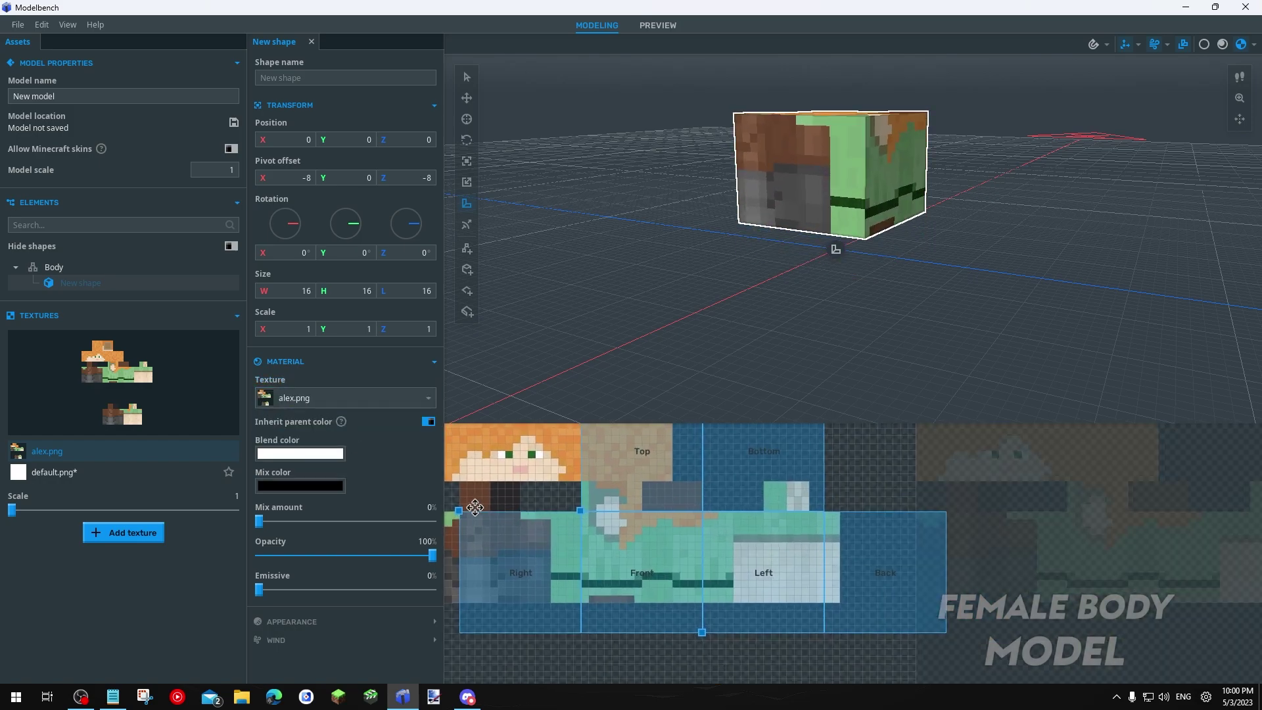
left_click_drag(459, 511, 550, 511)
left_click_drag(701, 632, 641, 603)
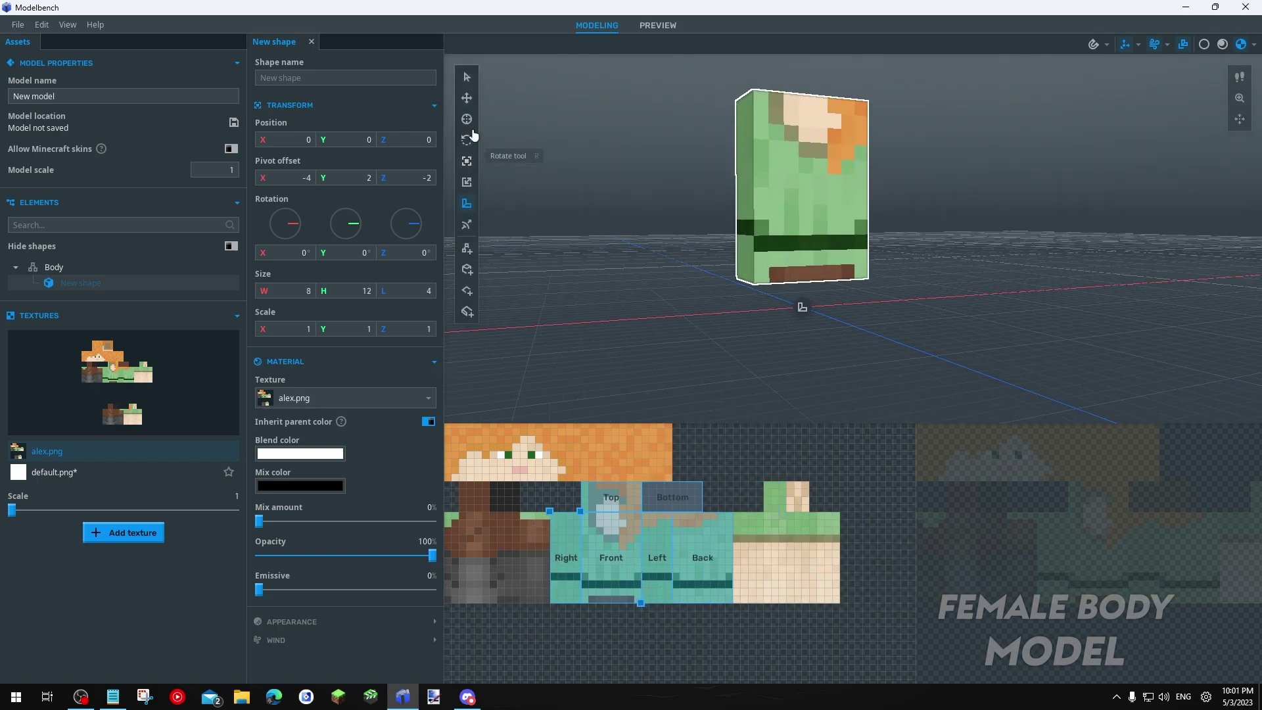
Lower the torso block with the Pivot tool until its base rests on the Body part's origin
left_click(467, 119)
scroll(786, 310, "up", 3)
left_click_drag(800, 310, 805, 253)
left_click_drag(681, 235, 682, 286)
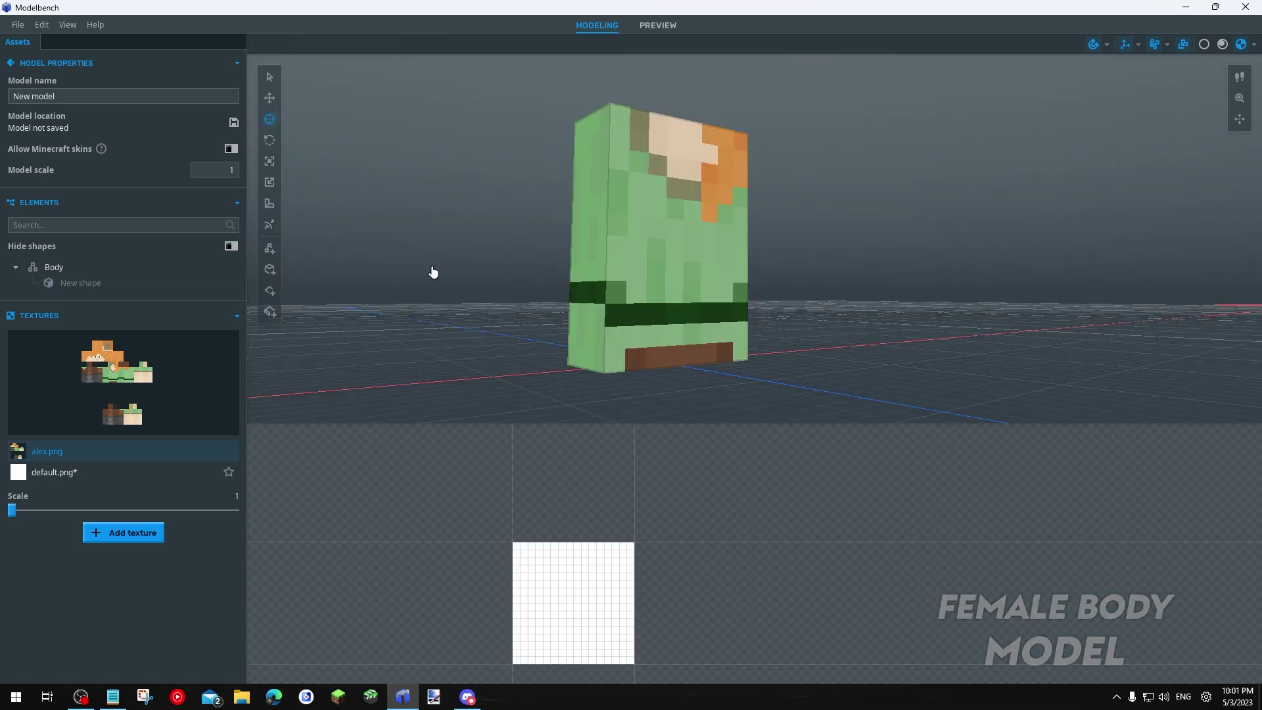
left_click(100, 270)
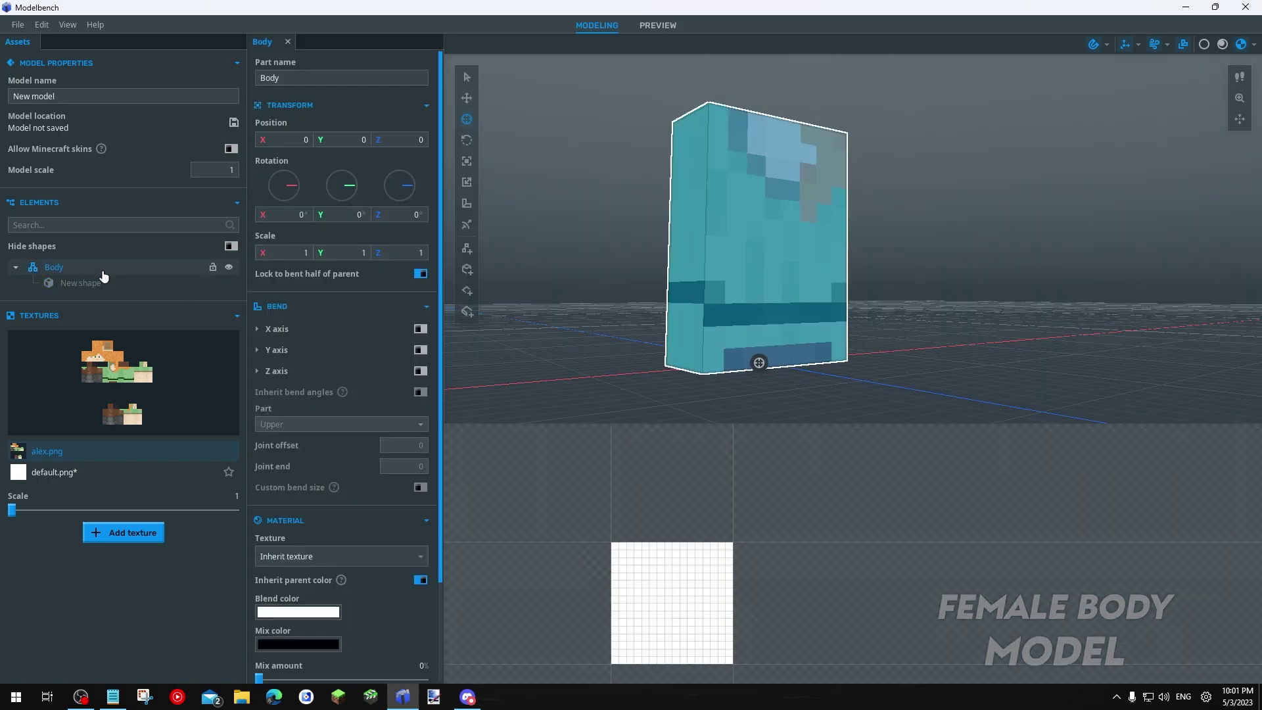
key("Escape")
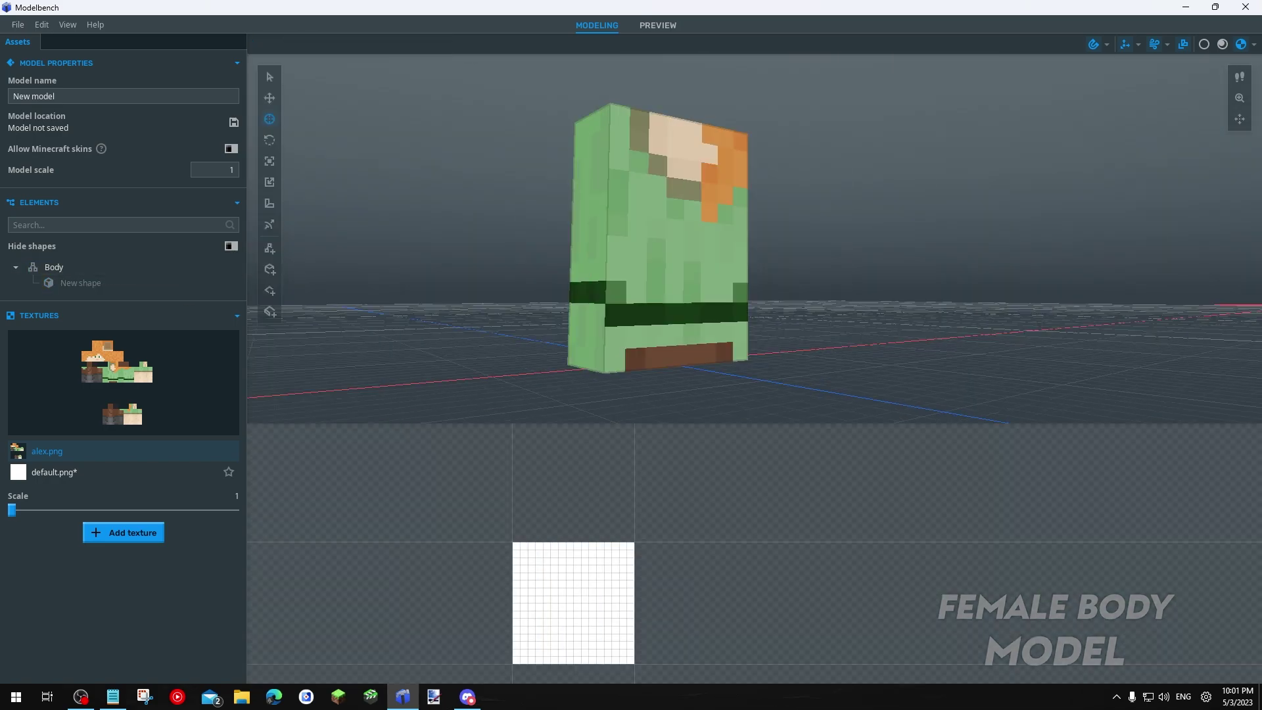
key("ctrl+s")
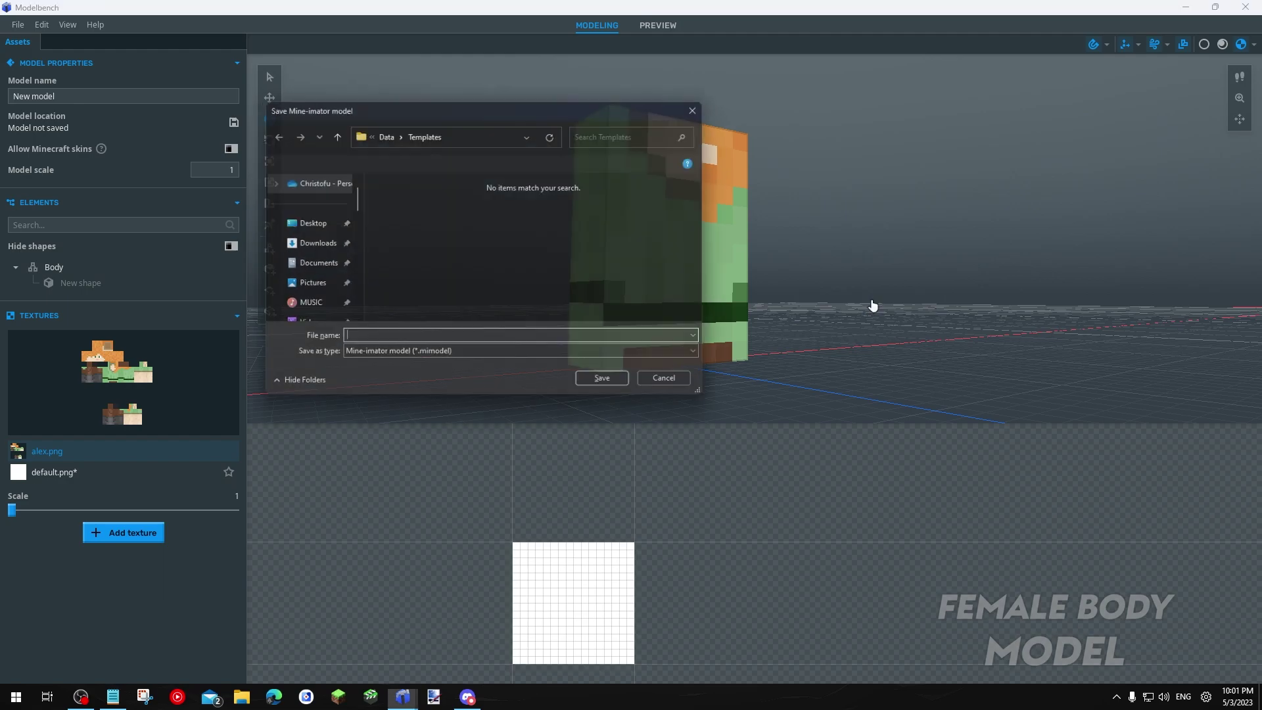
scroll(572, 295, "down", 3)
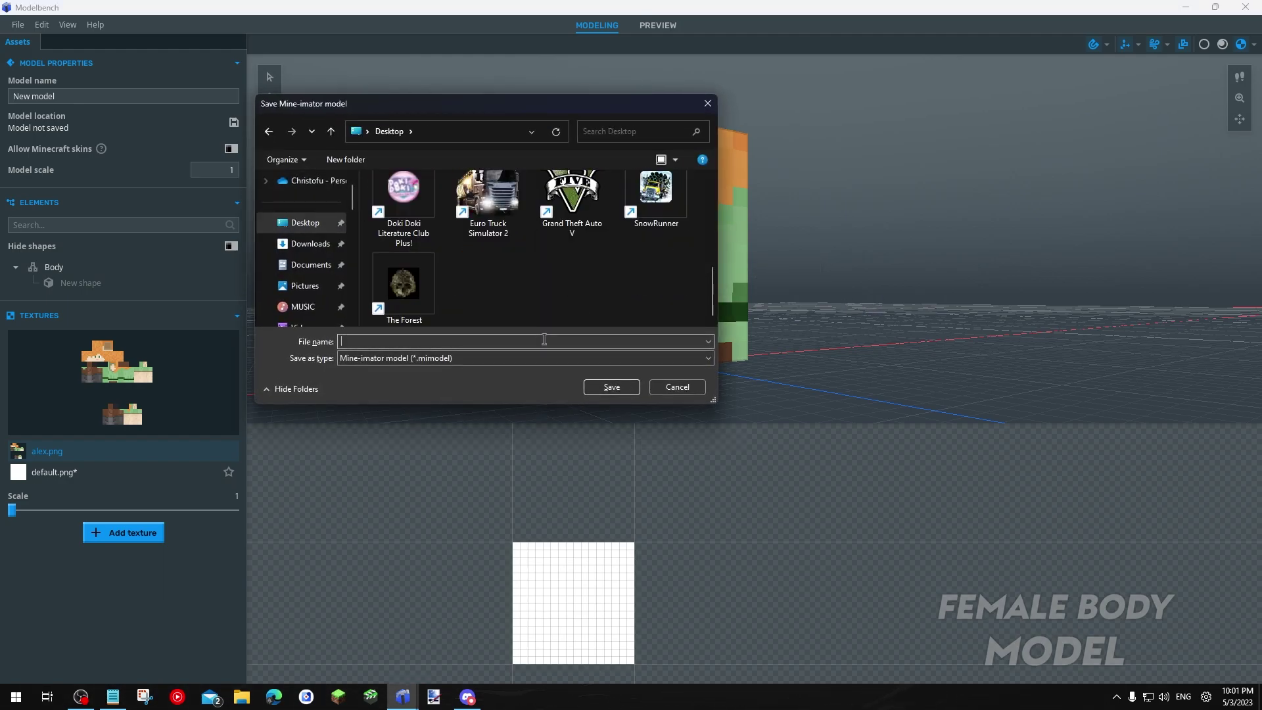
right_click(552, 318)
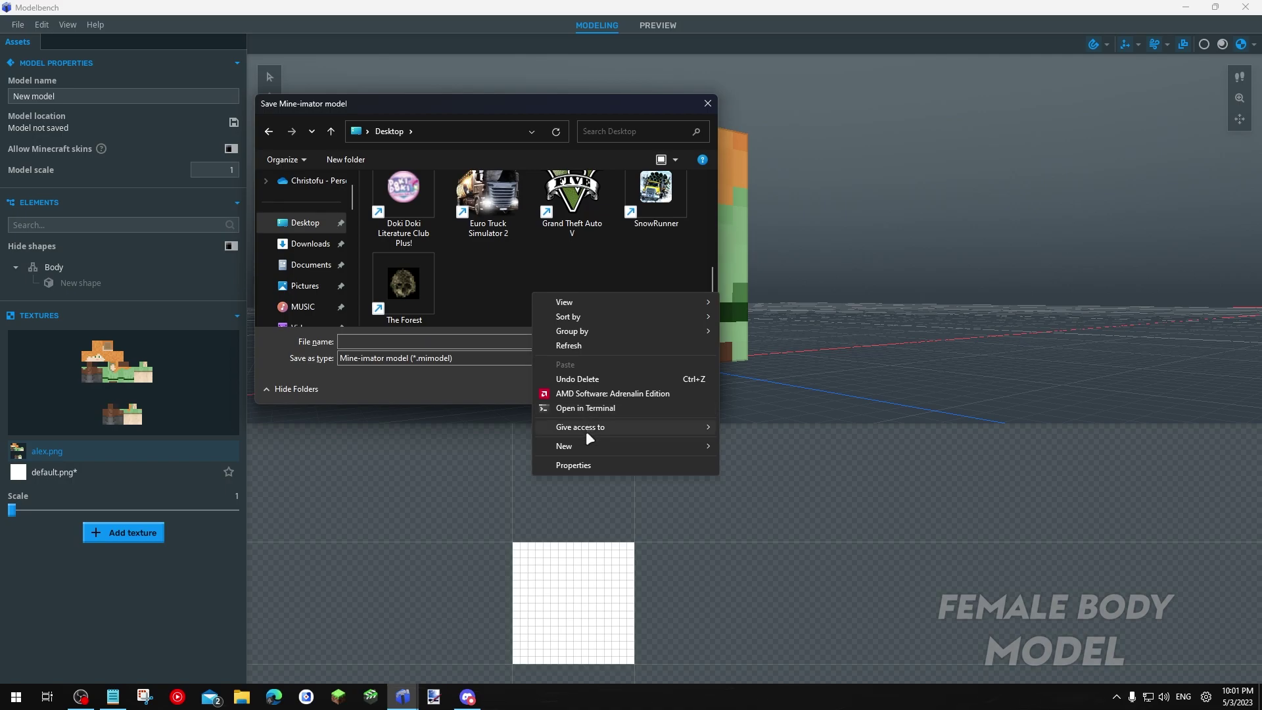
left_click(738, 446)
type("sfgsgsggg")
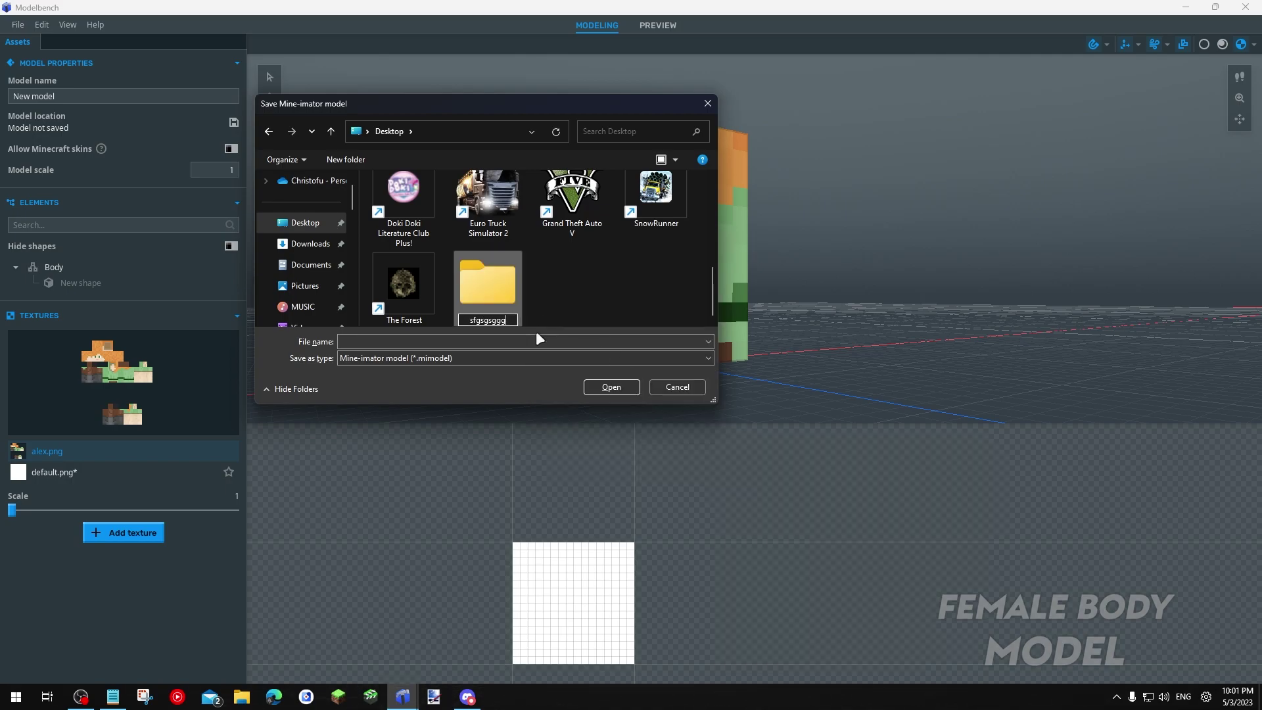
key("Return")
key("Return")
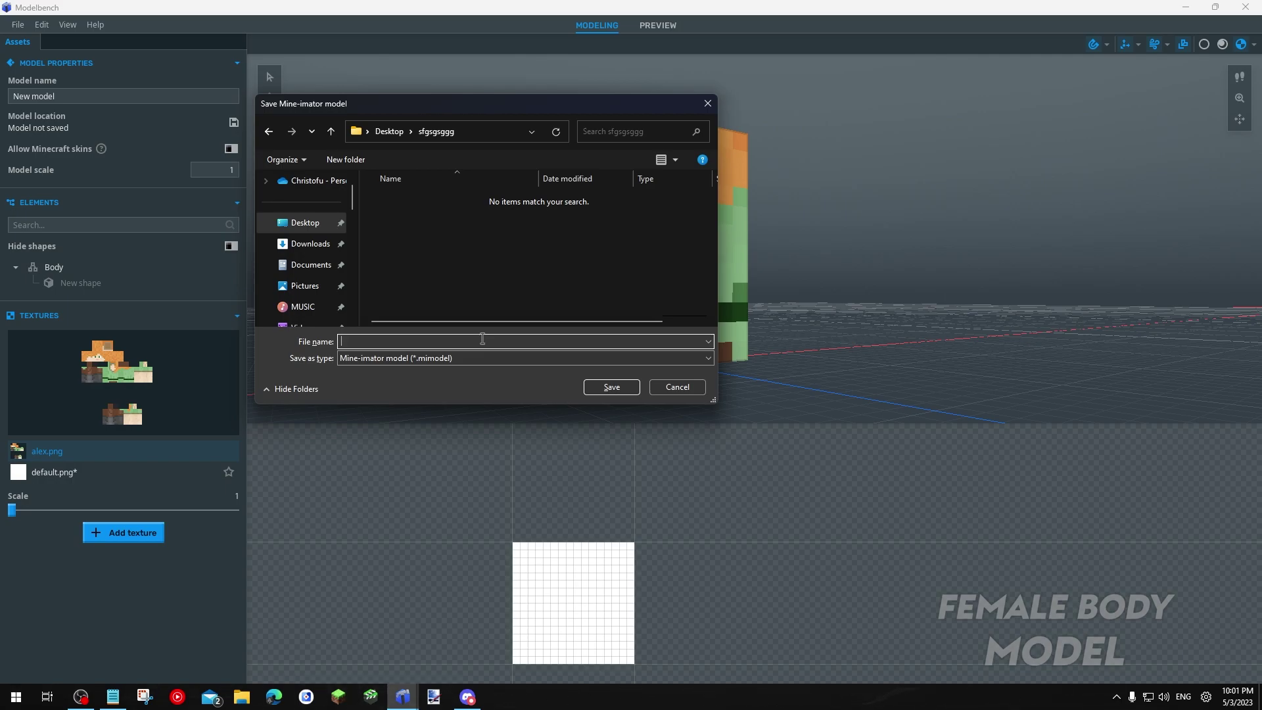
type("ALEX BODEH")
key("Return")
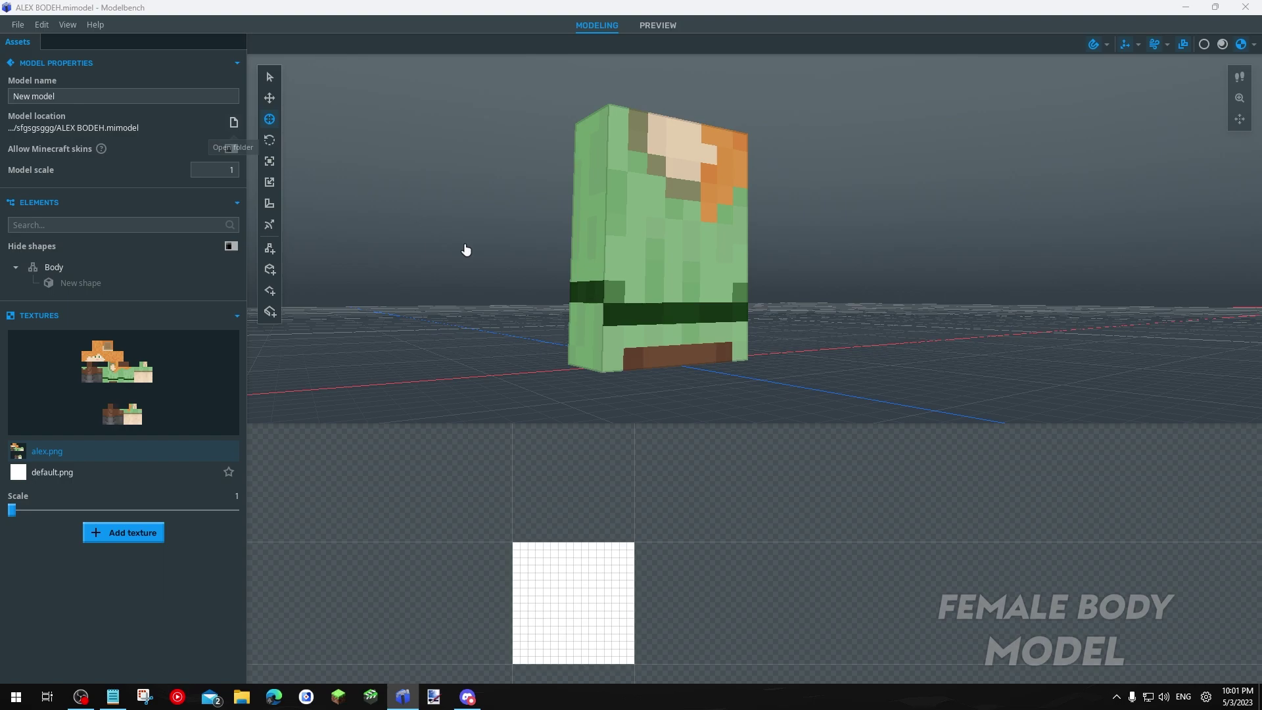
Open alex.png from the model's save folder in paint.net and minimize the folder window
left_click(398, 250)
right_click(399, 250)
mouse_move(474, 318)
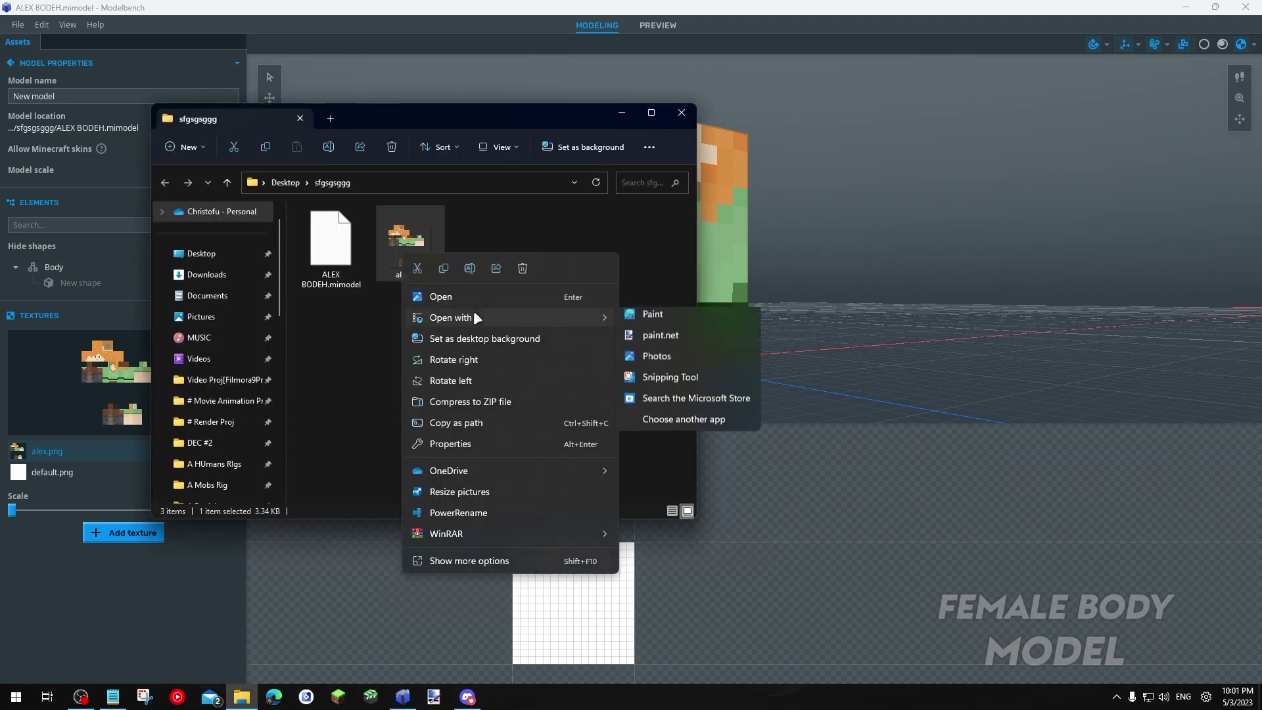
left_click(667, 361)
left_click(622, 114)
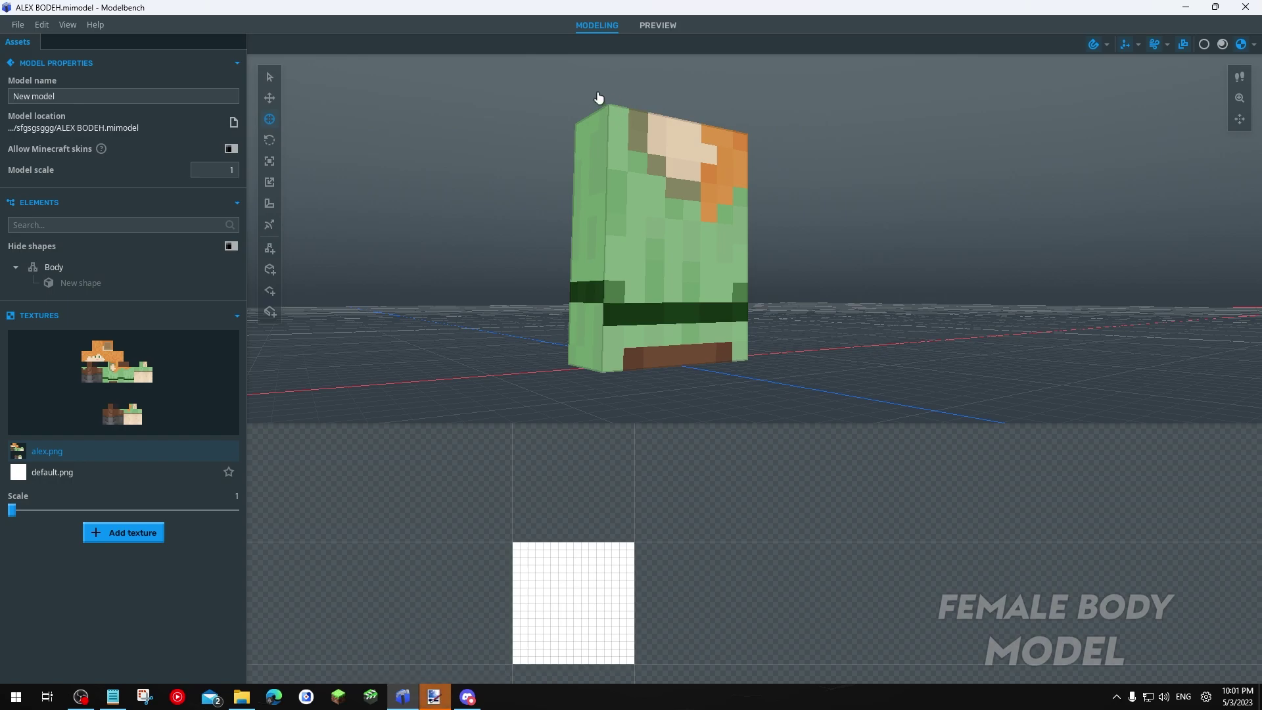
In paint.net, erase the outermost one-pixel column on both sides of the torso's front and back faces in alex.png
mouse_move(452, 689)
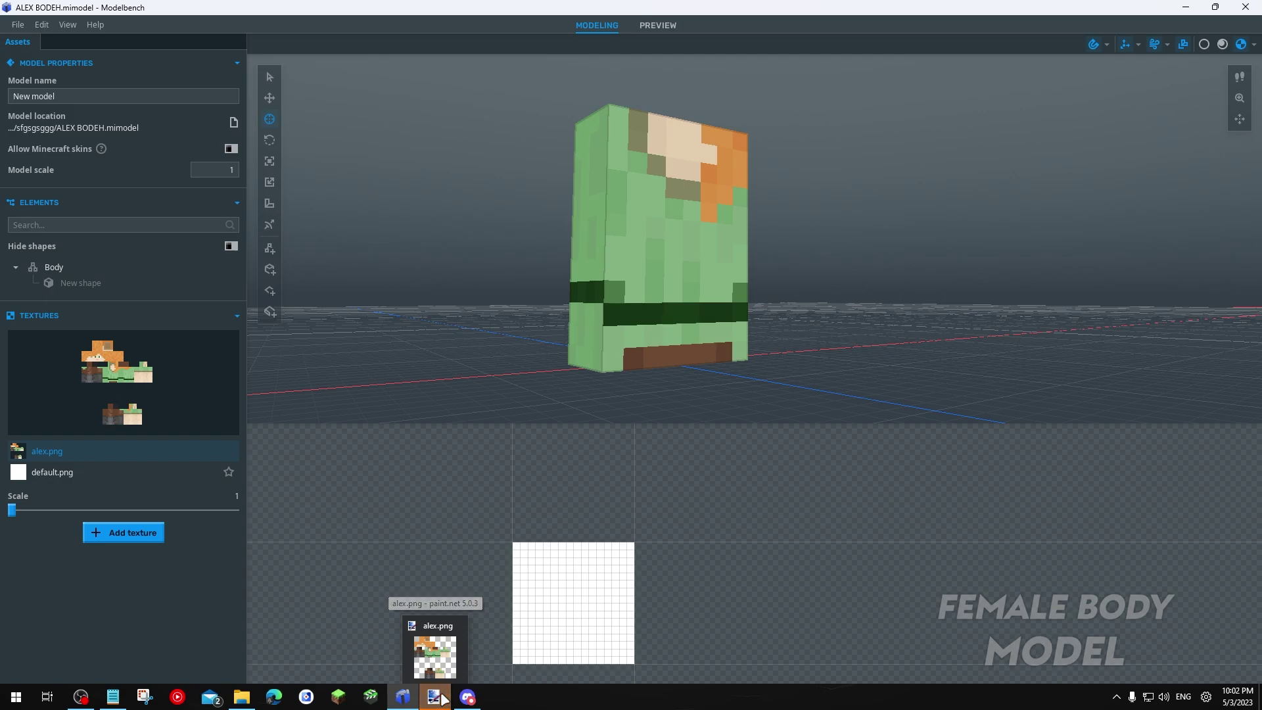
left_click(442, 698)
scroll(789, 375, "up", 2, "ctrl")
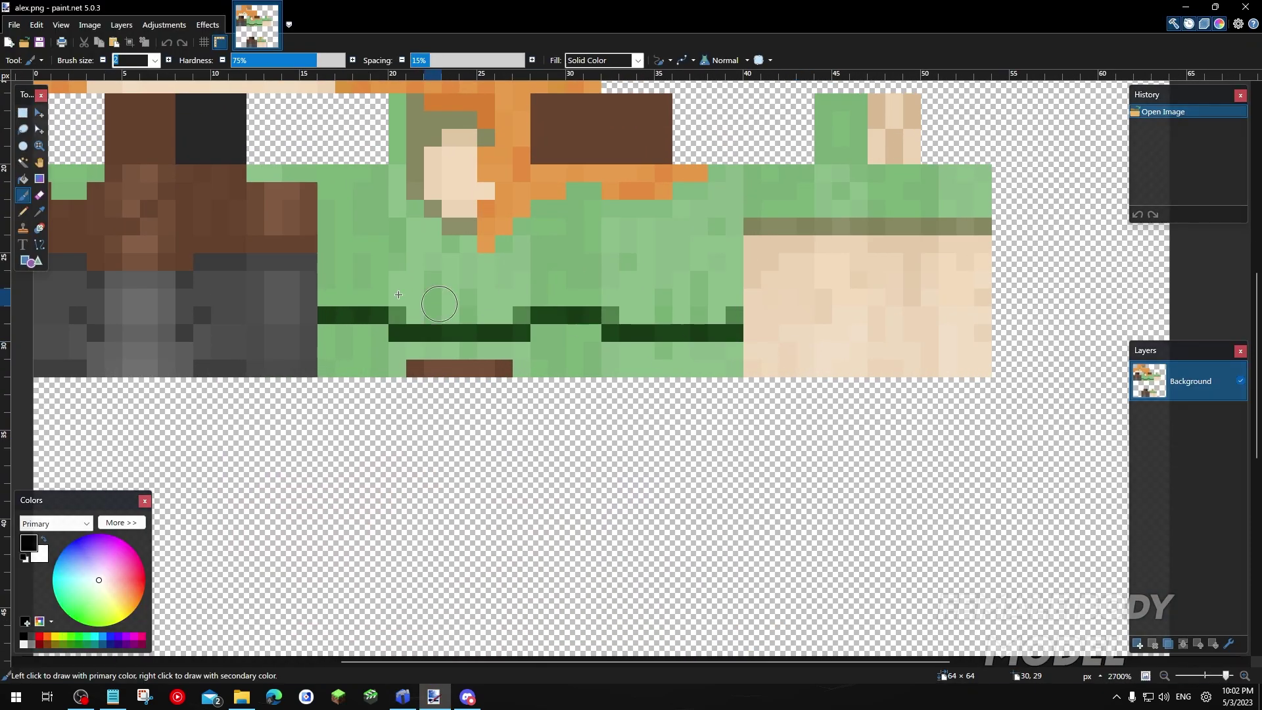
left_click(23, 112)
scroll(394, 171, "up", 2, "ctrl")
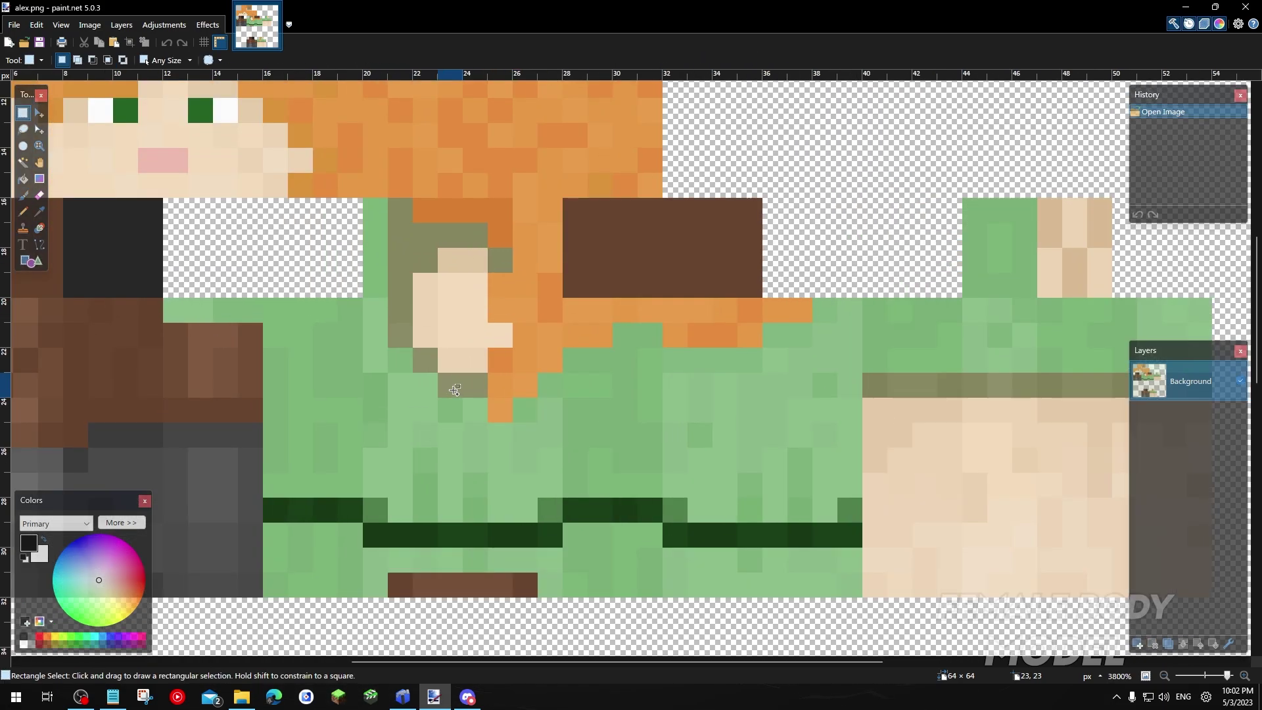
left_click_drag(355, 184, 374, 593)
key("Delete")
left_click_drag(562, 181, 566, 618)
key("Delete")
mouse_move(702, 288)
left_mouse_down()
mouse_move(743, 624)
mouse_move(717, 624)
left_mouse_up()
key("Delete")
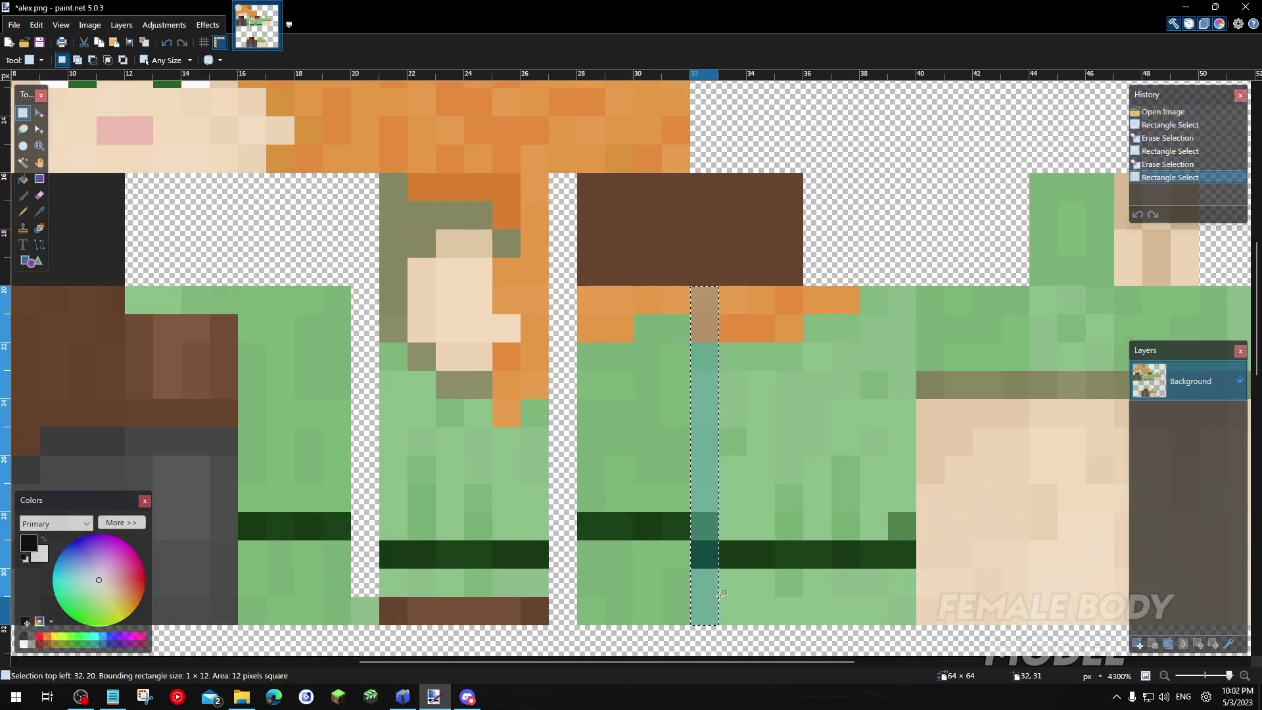
left_click_drag(902, 290, 896, 606)
key("Delete")
Shift the brown underside patch of the torso texture one pixel left so it adjoins the top face
scroll(622, 361, "down", 2, "ctrl")
left_click_drag(593, 199, 726, 287)
key("m")
left_click_drag(647, 228, 601, 234)
key("ctrl+d")
Close the gaps beside the torso's front face by shifting each side face one pixel inward
key("s")
left_click_drag(309, 296, 381, 547)
key("m")
key("Right")
key("s")
left_click_drag(579, 296, 648, 545)
key("m")
key("Left")
key("ctrl+z")
key("s")
key("m")
key("Left")
Move the 6 × 12 pixel back face left against the neighbouring side face and save alex.png
key("s")
left_click_drag(690, 296, 805, 546)
key("m")
left_click_drag(735, 372, 691, 374)
scroll(691, 374, "down", 1, "ctrl")
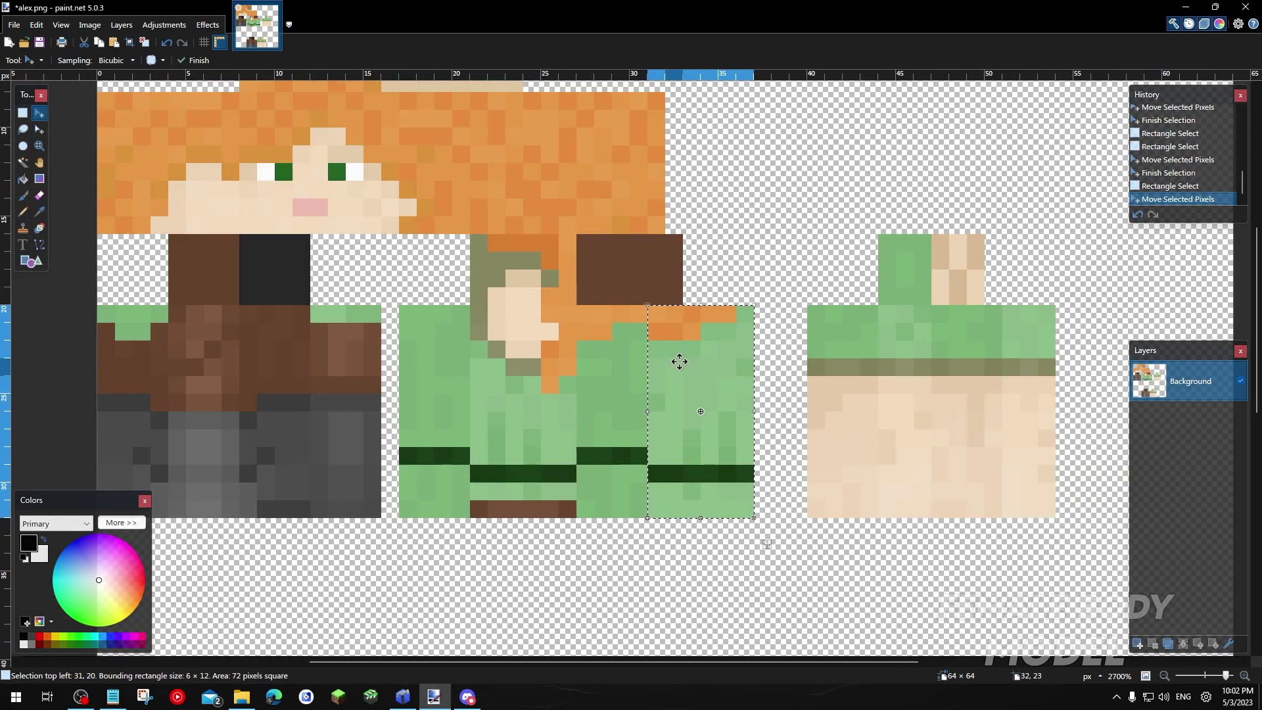
key("ctrl+s")
left_click(301, 390)
scroll(426, 405, "down", 1)
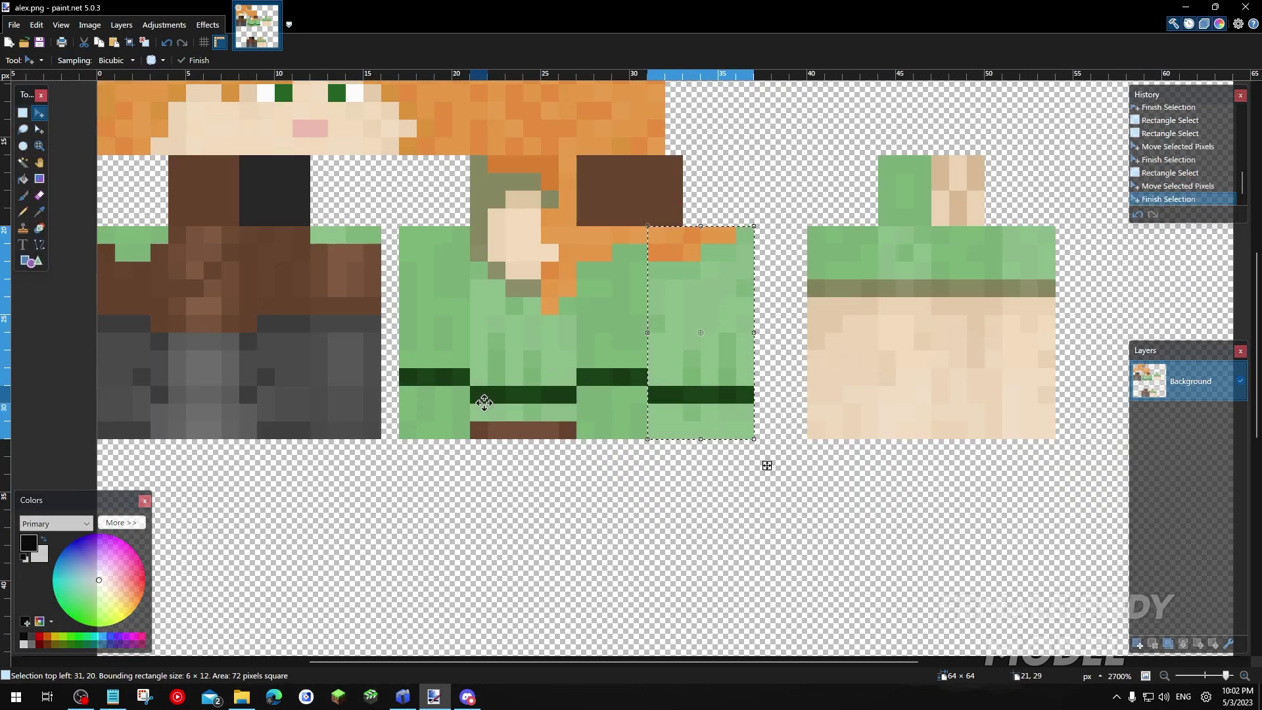
key("s")
left_click(74, 139)
Switch to Modelbench, select the torso block and reload the alex.png texture
left_click(403, 696)
left_click_drag(687, 261, 723, 276)
scroll(723, 276, "up", 1)
left_click(737, 280)
scroll(772, 283, "down", 3)
left_click(80, 282)
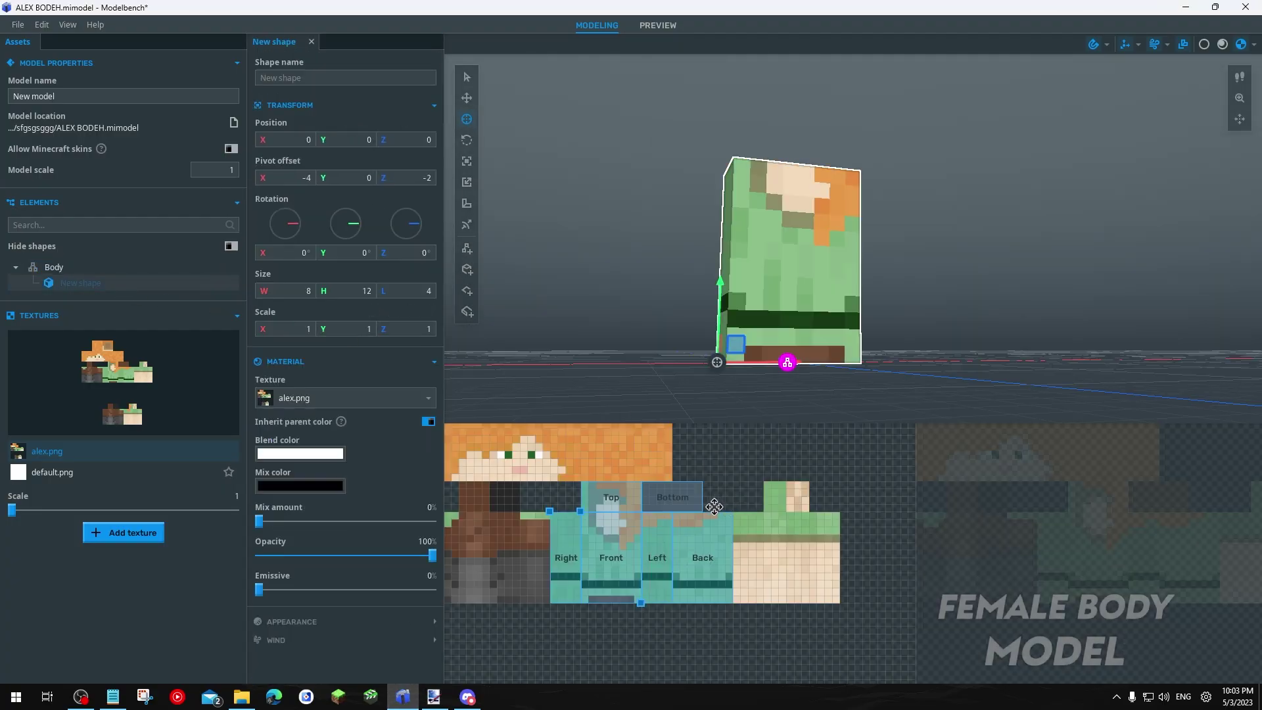
right_click(150, 452)
left_click(196, 513)
Save alex.png again in paint.net and return to the torso block in Modelbench
left_click_drag(726, 378, 704, 377)
key("ctrl+z")
left_click_drag(876, 346, 868, 375)
middle_click_drag(894, 427, 887, 340)
left_click(438, 696)
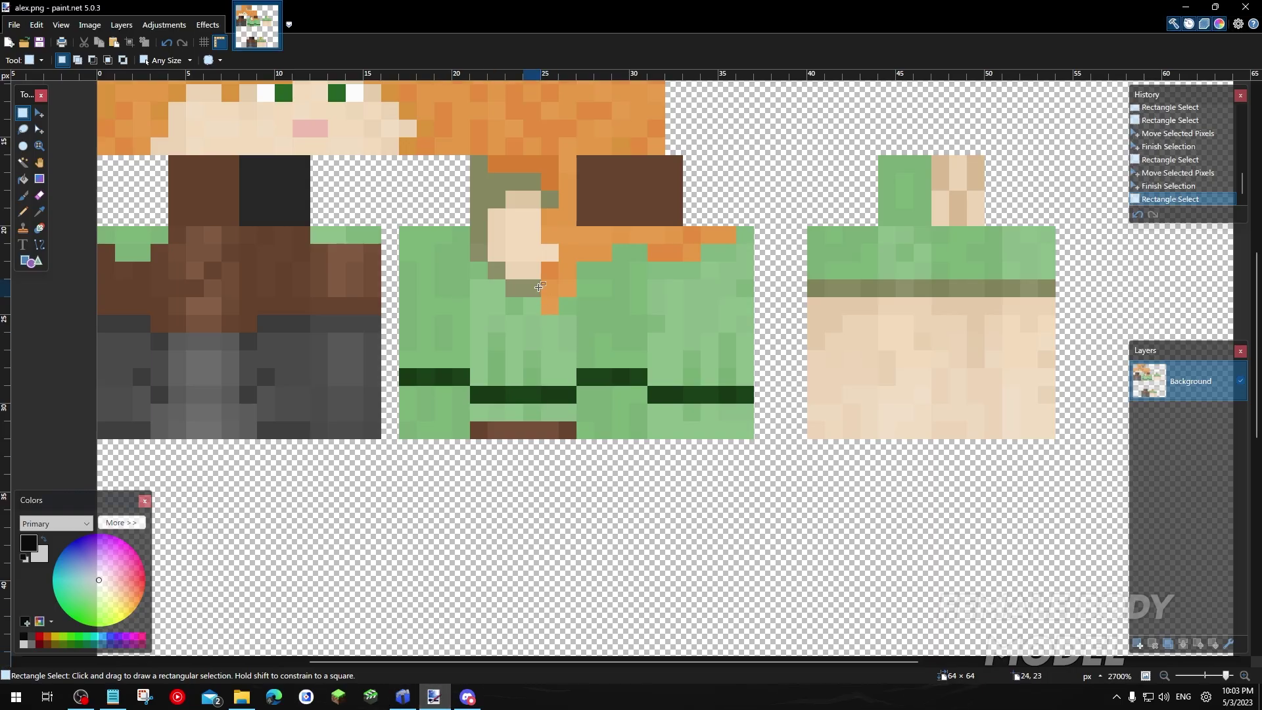
key("ctrl+s")
key("ctrl+s")
left_click(403, 696)
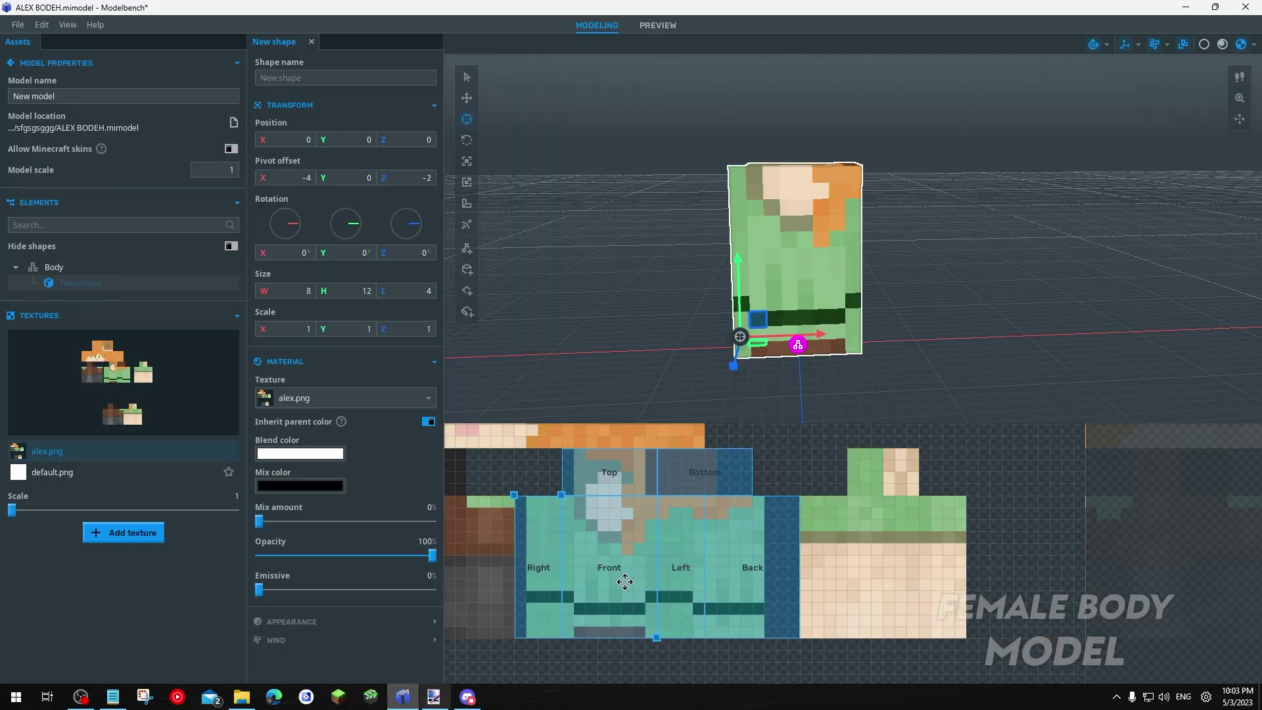
Narrow the torso block's texture map to fit the trimmed torso art with its six-pixel-wide front face
left_click_drag(886, 332, 869, 343)
scroll(589, 519, "up", 2)
middle_click_drag(589, 519, 615, 523)
scroll(609, 530, "down", 1)
middle_click_drag(520, 509, 507, 500)
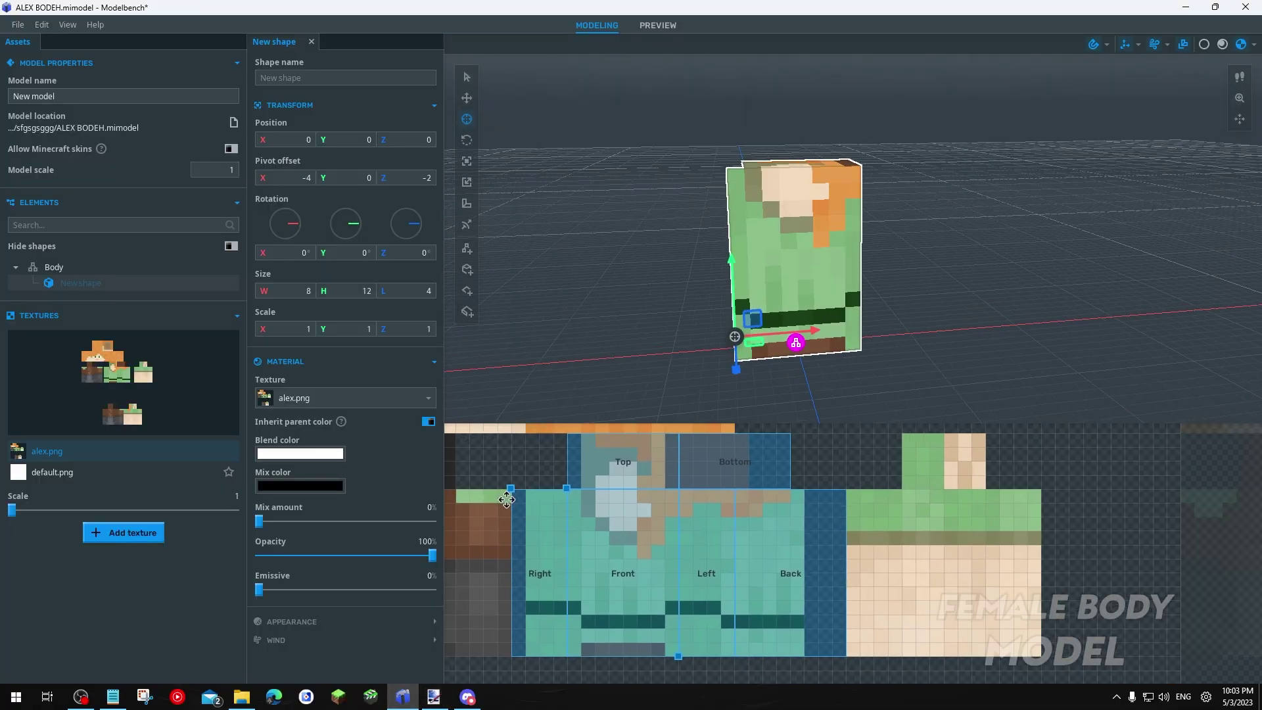
left_click_drag(512, 490, 580, 489)
left_click_drag(693, 656, 664, 656)
left_click_drag(848, 388, 743, 299)
left_click(866, 348)
scroll(866, 348, "up", 3)
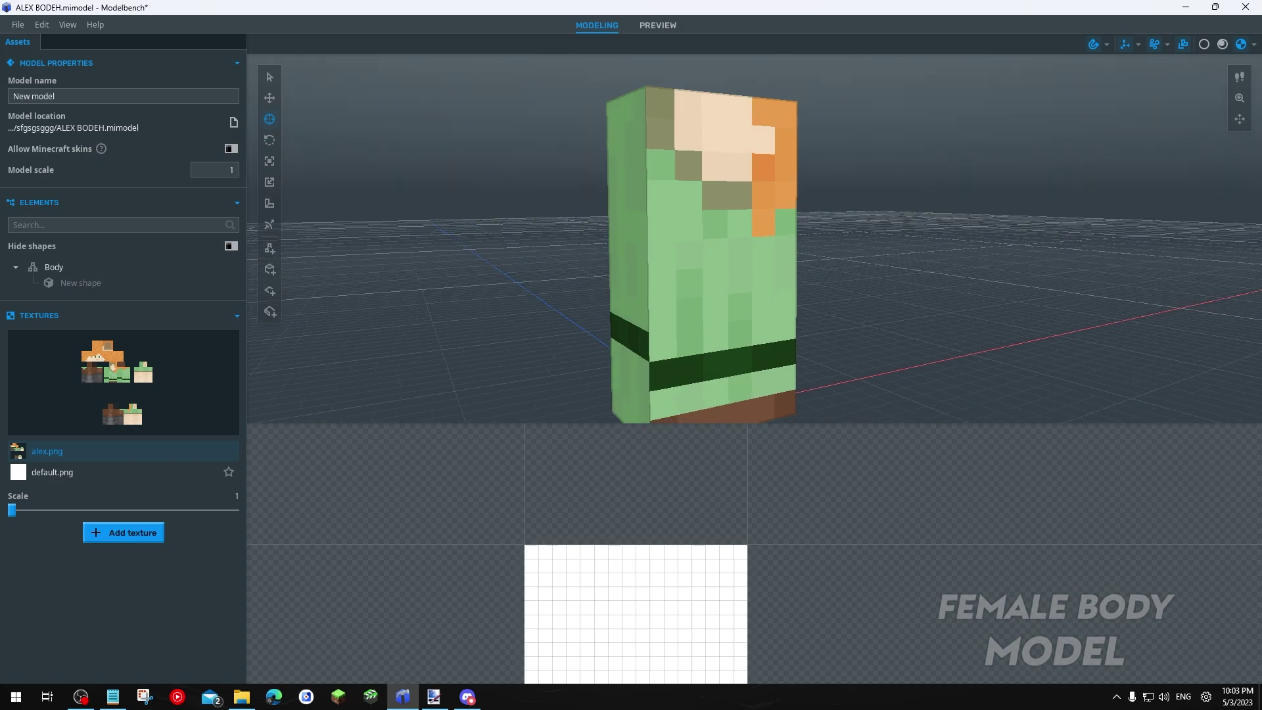
Add a new block shape to the Body part and give it the alex.png texture
scroll(744, 300, "up", 2)
left_click(743, 300)
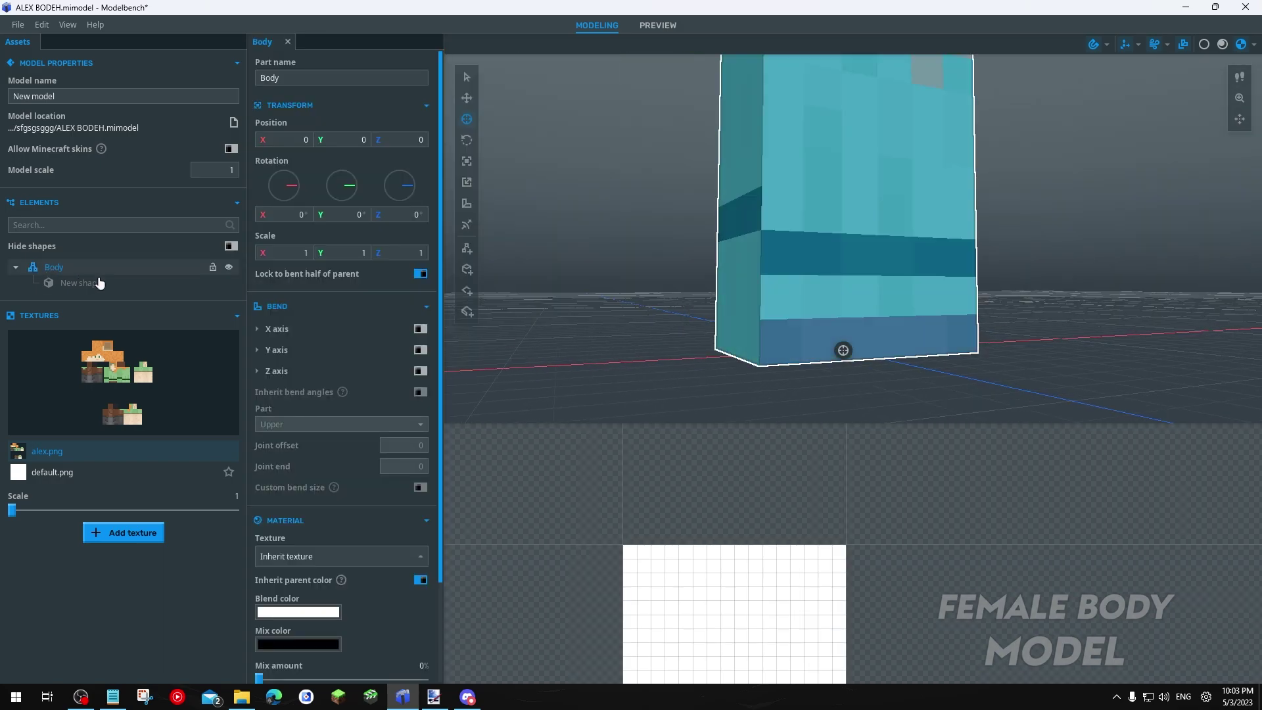
left_click(467, 275)
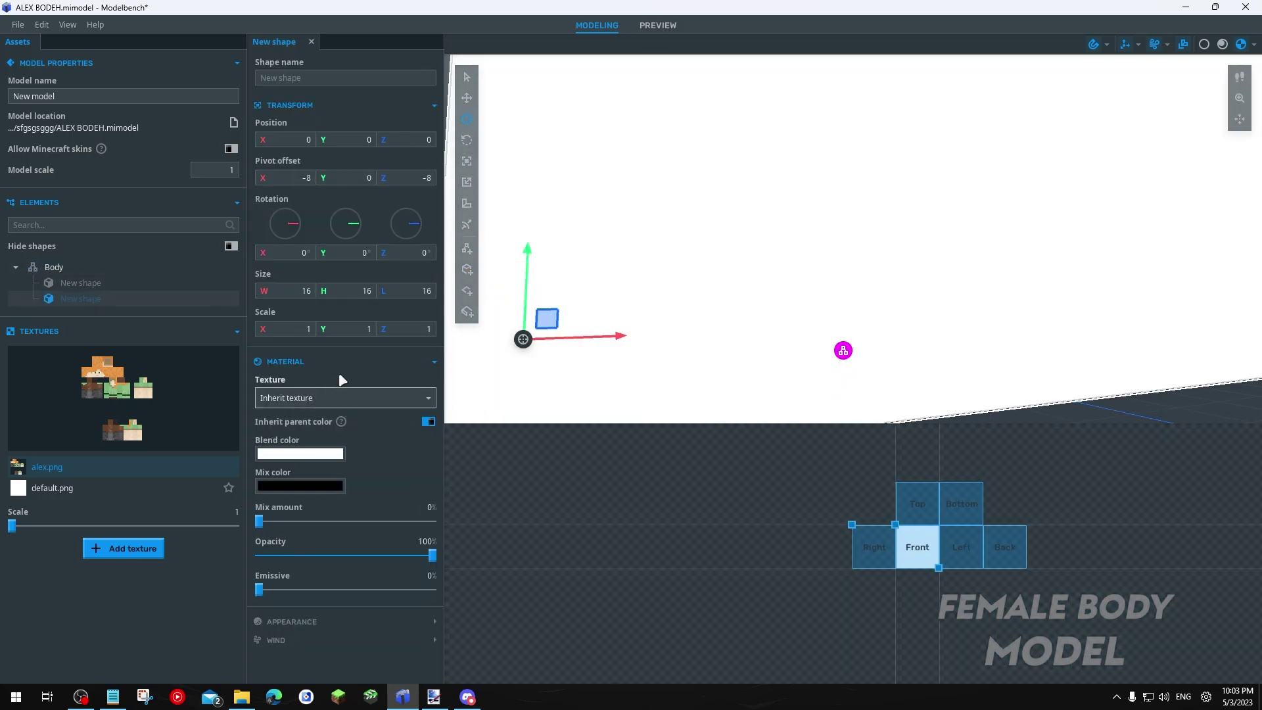
left_click(327, 398)
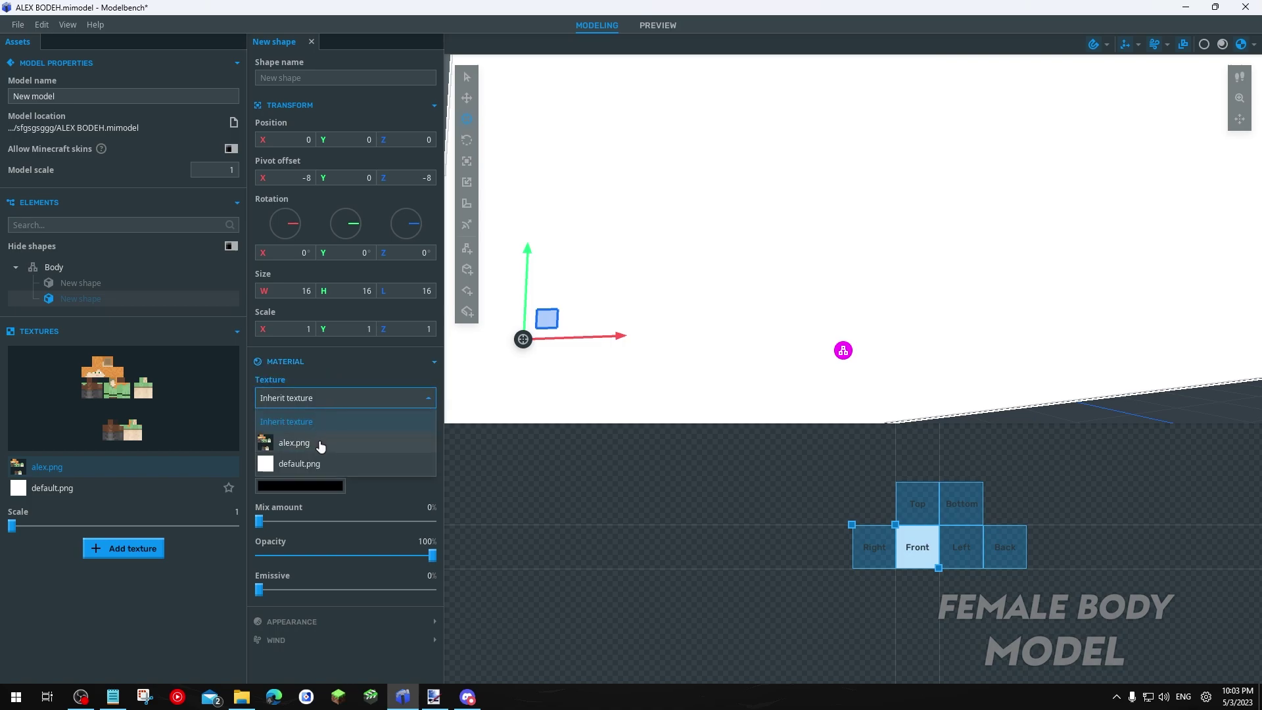
left_click(318, 442)
Shrink the new block's texture map to a 1 × 1 × 4 block on the torso's lowest pixel row and place it at pivot offset X -4
left_click_drag(623, 449, 741, 601)
scroll(743, 601, "up", 3)
scroll(741, 602, "up", 2)
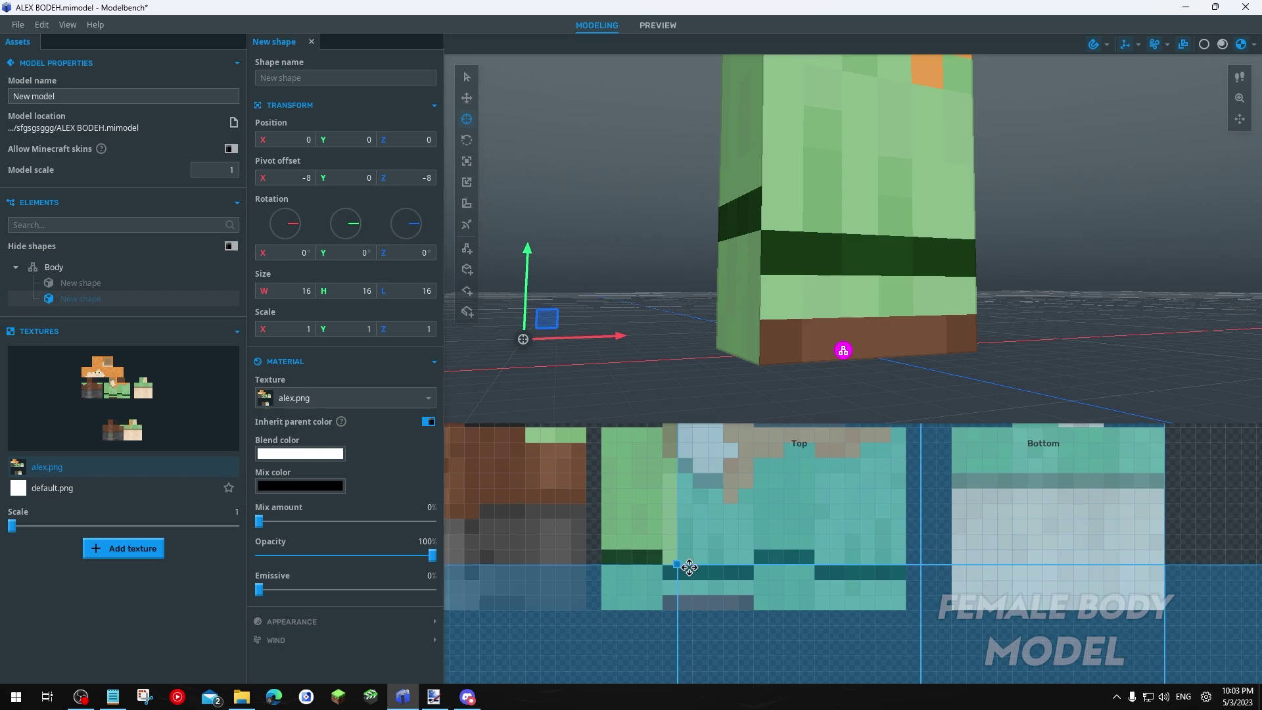
left_click_drag(677, 570, 685, 602)
scroll(686, 602, "down", 4)
left_click_drag(620, 515, 707, 517)
scroll(798, 576, "up", 3)
left_click_drag(840, 655, 728, 470)
left_click_drag(759, 520, 769, 546)
scroll(656, 480, "up", 2)
left_click_drag(605, 487, 587, 487)
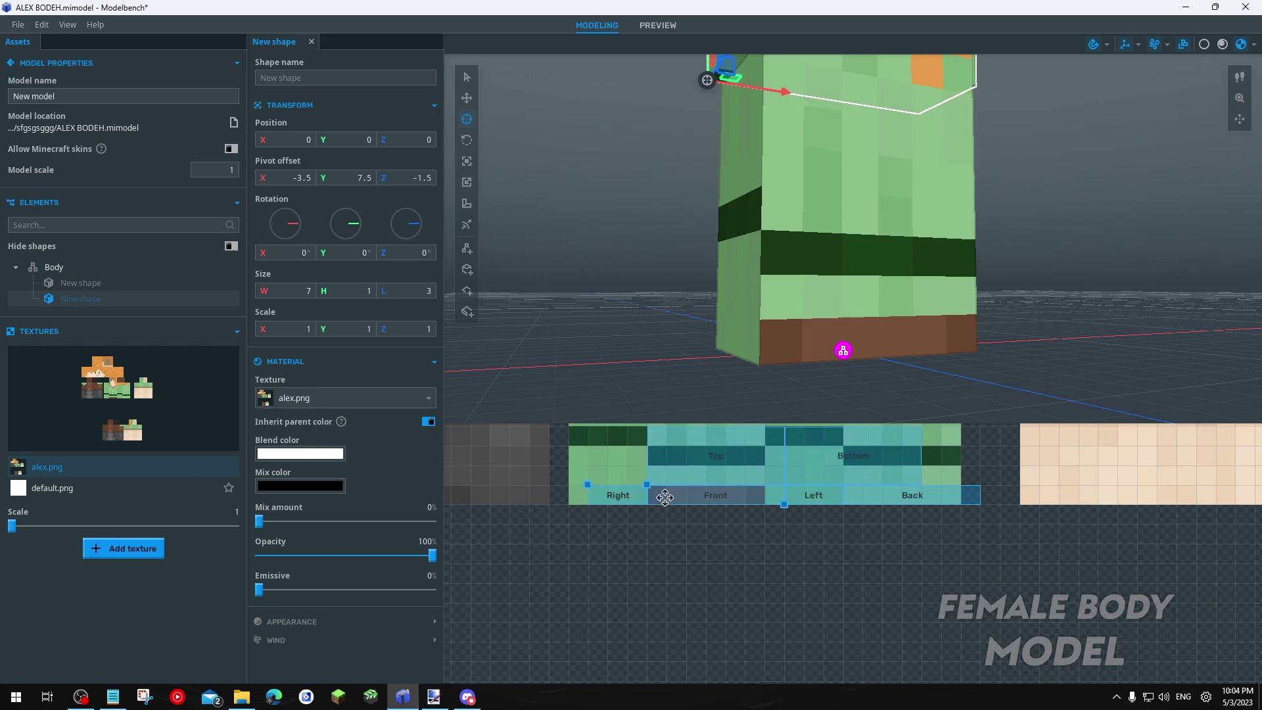
left_click_drag(777, 501, 661, 507)
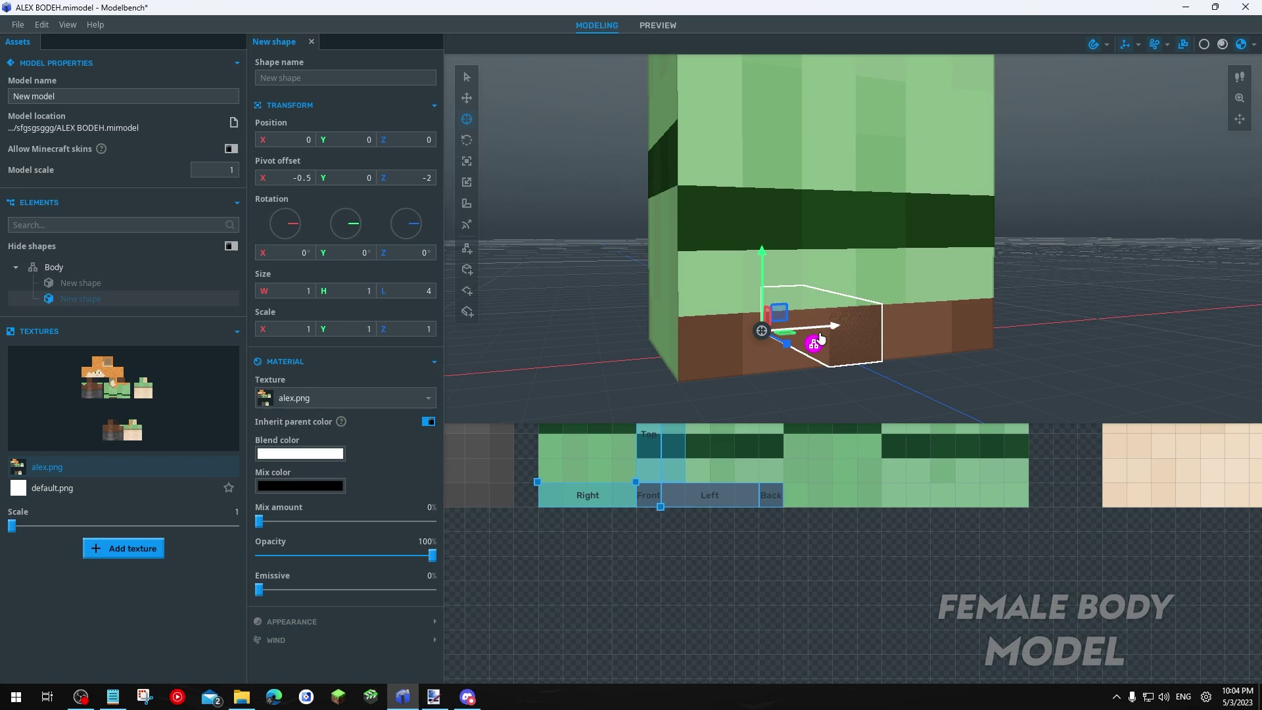
left_click_drag(819, 335, 662, 343)
Duplicate the base block to pivot offset X 3, shift its texture map to the opposite front corner, and save the model
left_click_drag(729, 342, 1031, 360)
key("ctrl+d")
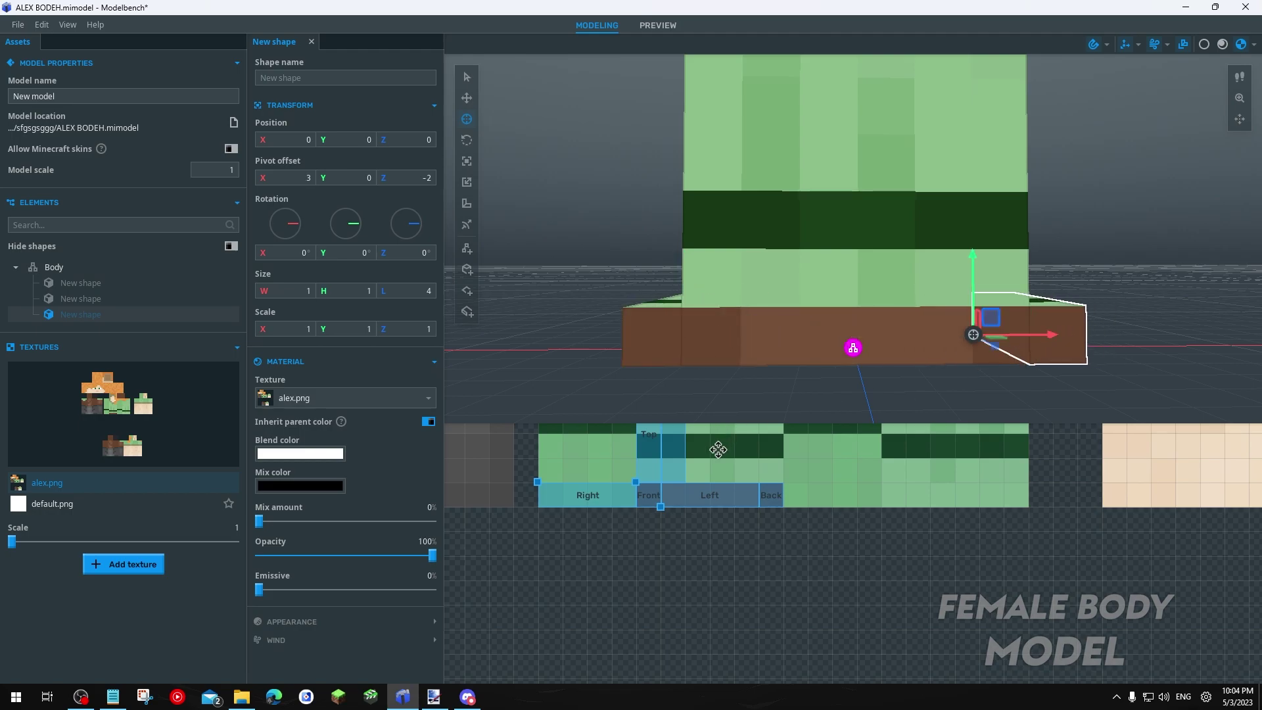
left_click_drag(634, 488, 749, 492)
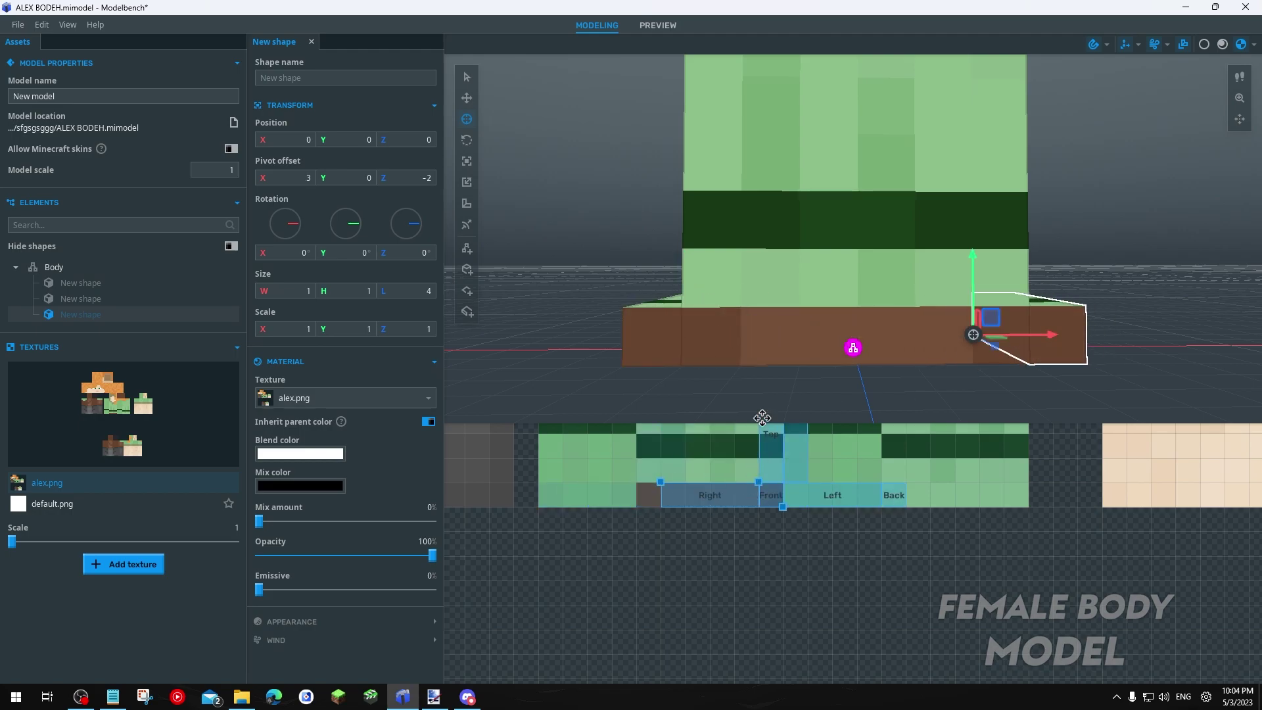
left_click(767, 391)
key("ctrl+s")
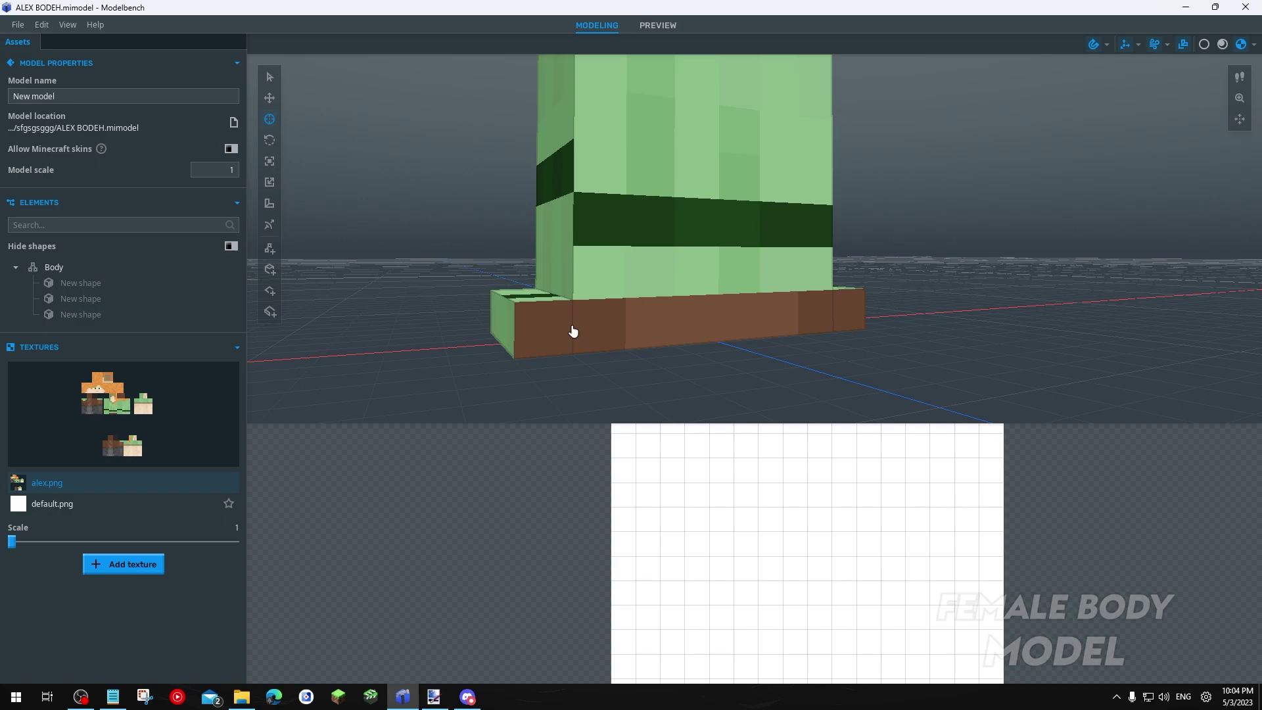
Duplicate the base block at X -4, raise the copy to pivot offset Y 1 and shift its texture map up one pixel row
left_click(572, 331)
scroll(772, 282, "up", 3)
left_click_drag(772, 282, 786, 297)
key("ctrl+d")
left_click_drag(637, 239, 633, 171)
left_click_drag(636, 484, 636, 463)
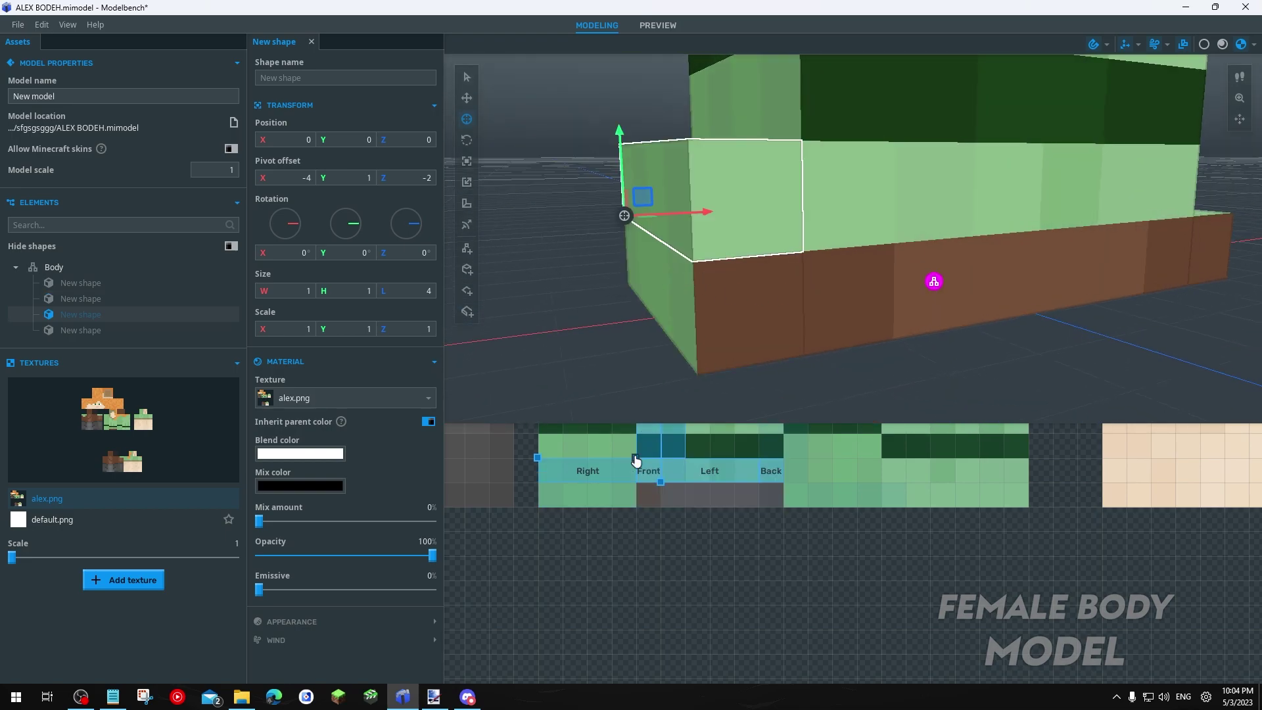
Turn off snapping and tilt the raised green block about -12.5° around the Z axis
middle_click_drag(840, 340, 758, 274)
left_click(467, 140)
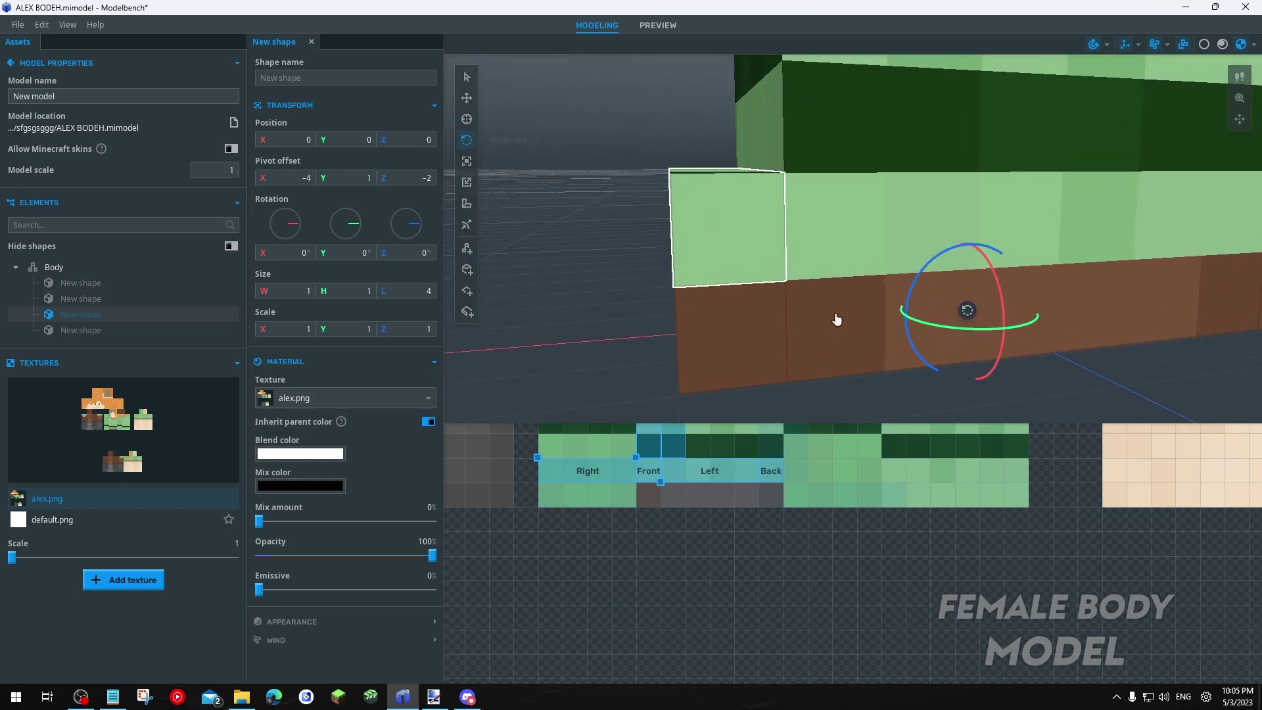
left_click(1091, 45)
left_click_drag(921, 367, 884, 358)
Flatten the tilted block to a Y scale of 0.3 and lower it onto the brown base block at about X -4.12, Y 0.42
left_click(470, 121)
left_click_drag(701, 139, 697, 191)
left_click_drag(724, 244, 707, 240)
left_click_drag(327, 330, 283, 330)
mouse_move(677, 351)
left_mouse_down()
mouse_move(697, 332)
mouse_move(676, 335)
left_mouse_up()
scroll(681, 329, "up", 1)
left_click_drag(697, 280, 700, 261)
left_click_drag(715, 313, 722, 316)
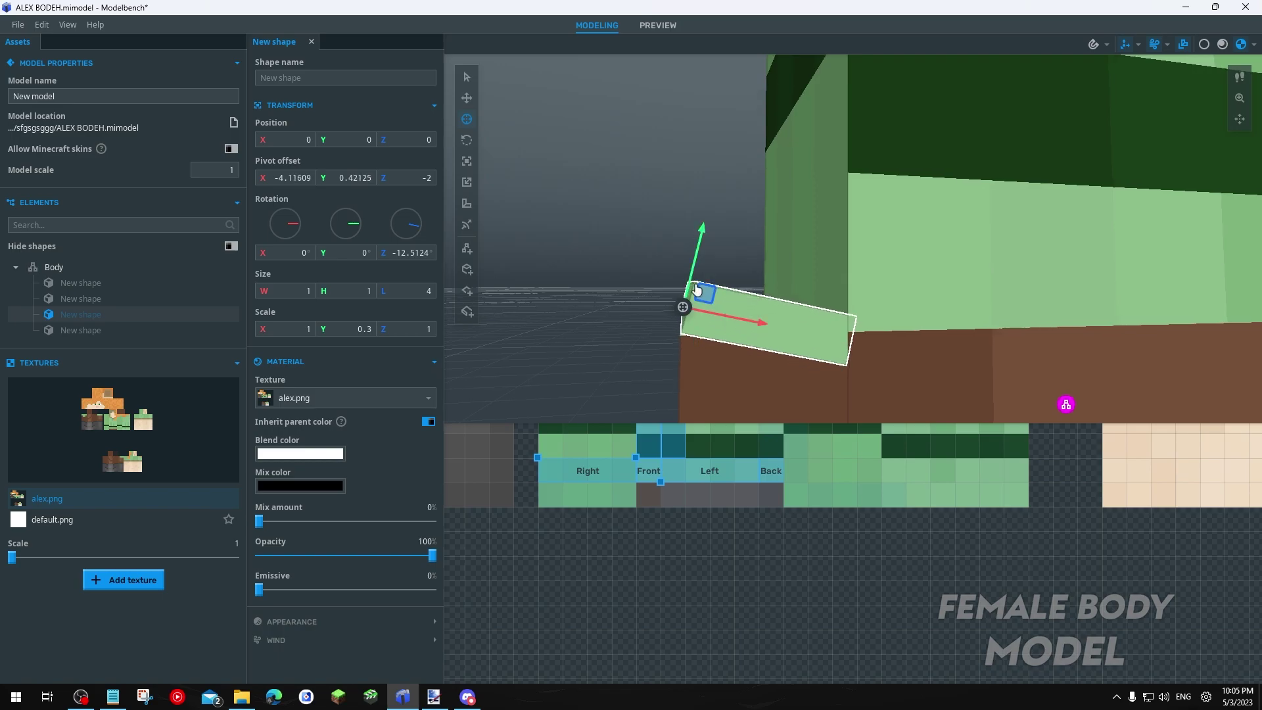
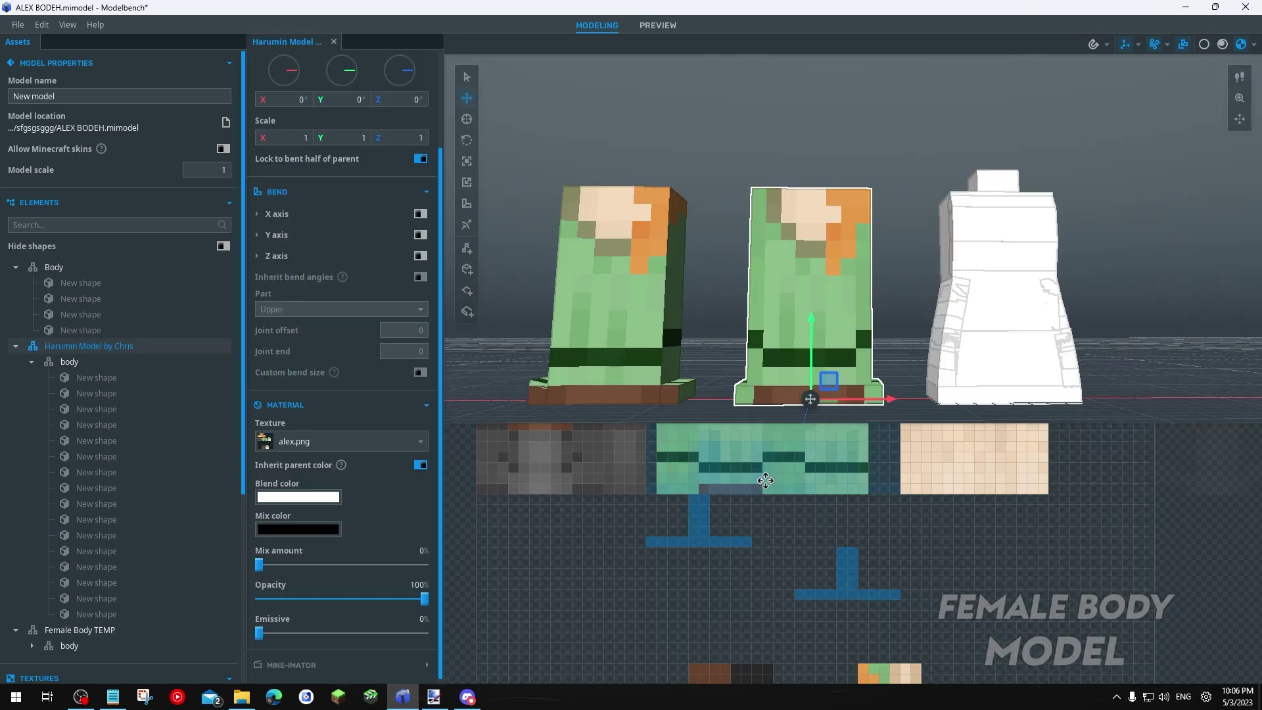
Examine how the Harumin model's shapes are laid out on the alex.png texture and compare the three bodies
left_click_drag(763, 480, 724, 560)
scroll(695, 493, "up", 1)
scroll(694, 494, "down", 2)
scroll(688, 561, "up", 1)
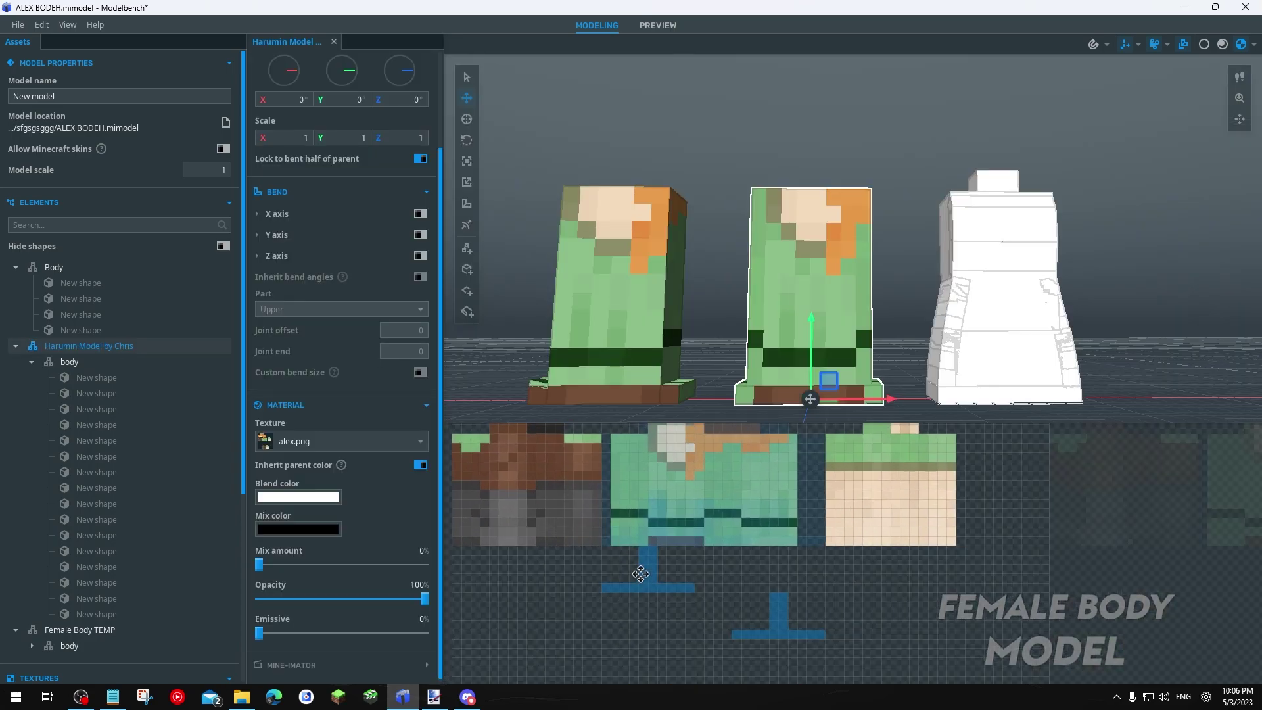
left_click_drag(803, 611, 758, 622)
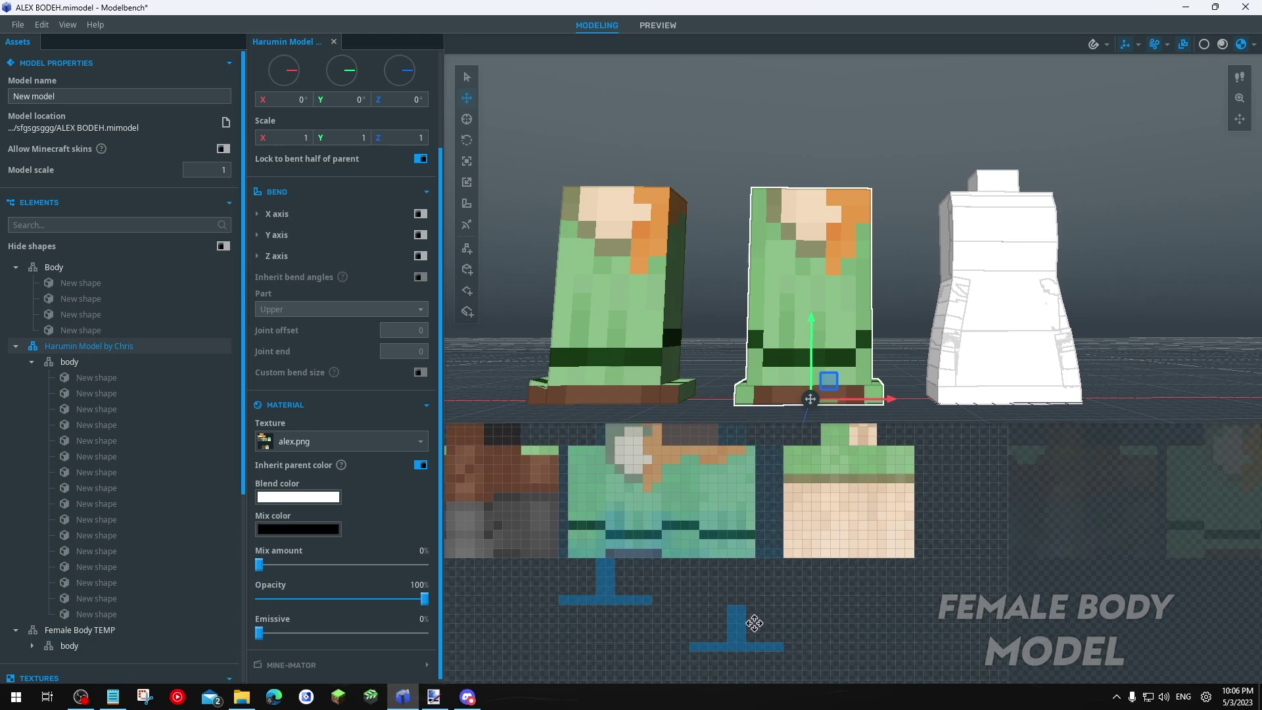
scroll(756, 621, "down", 2)
left_click(817, 158)
left_click_drag(817, 158, 779, 208)
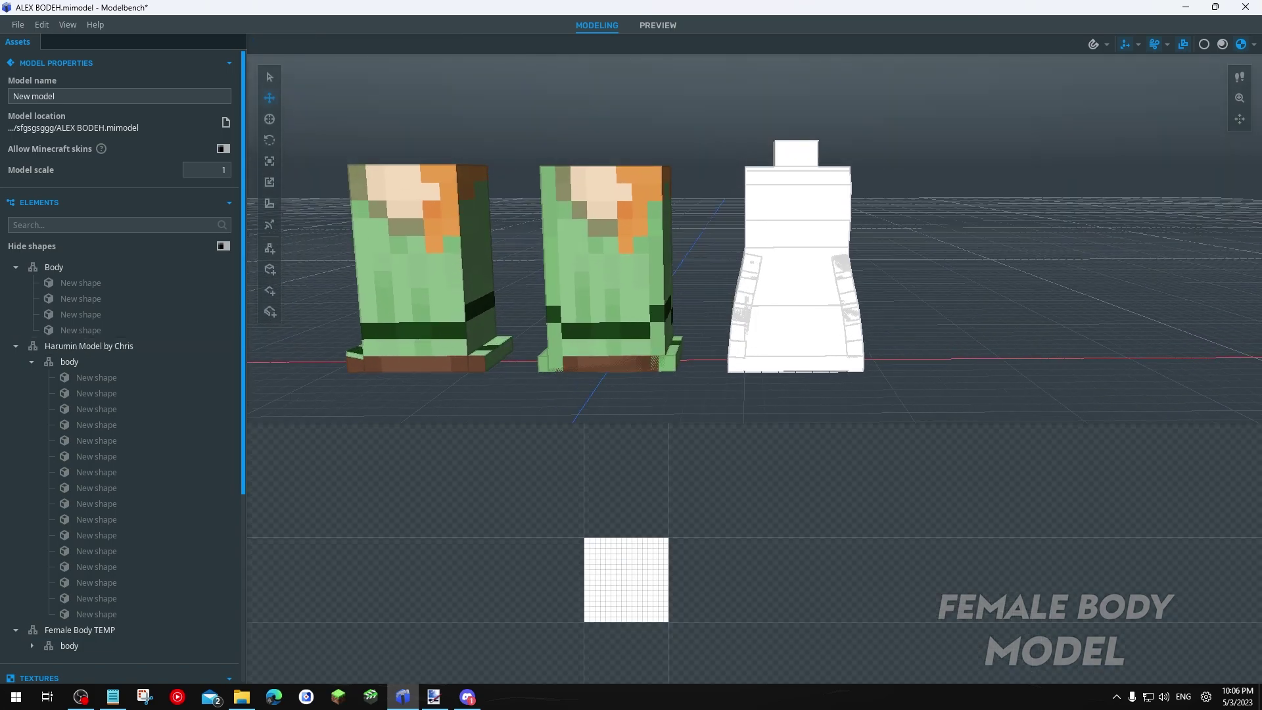
Try the alex.png texture on the Female Body TEMP part and inspect its texture map
double_click(88, 346)
left_click(81, 365)
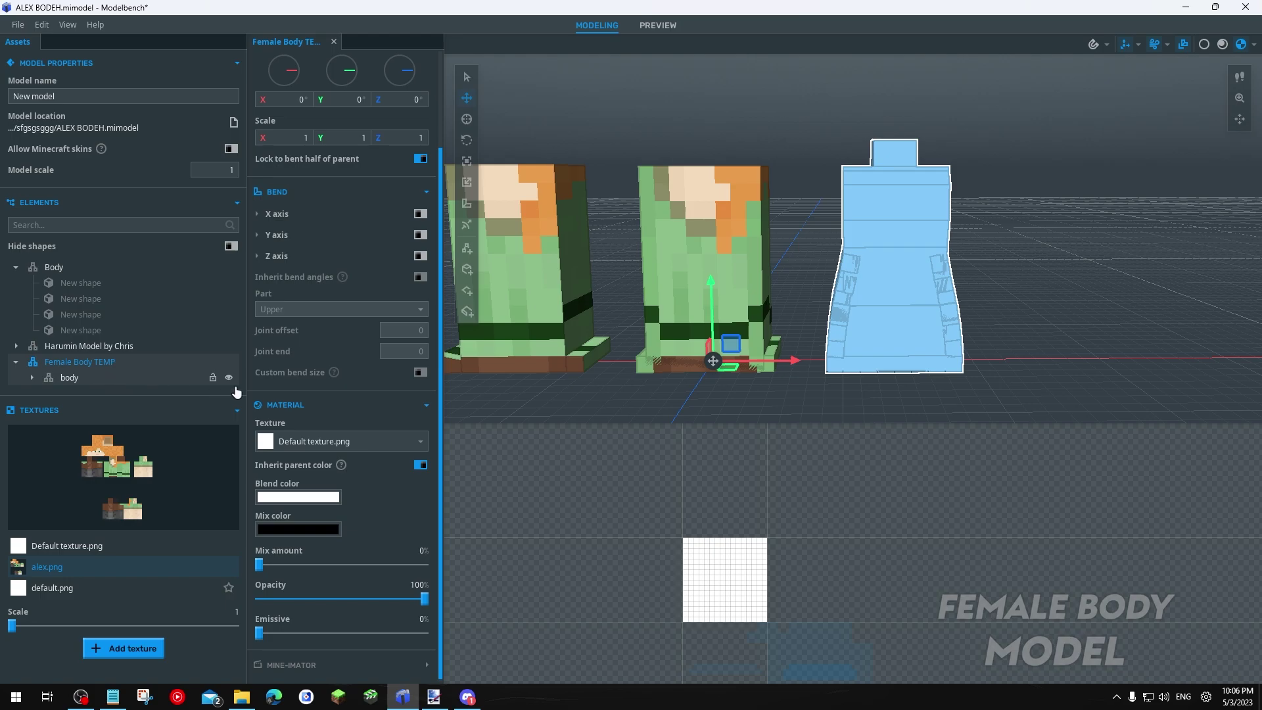
left_click(342, 441)
left_click(323, 506)
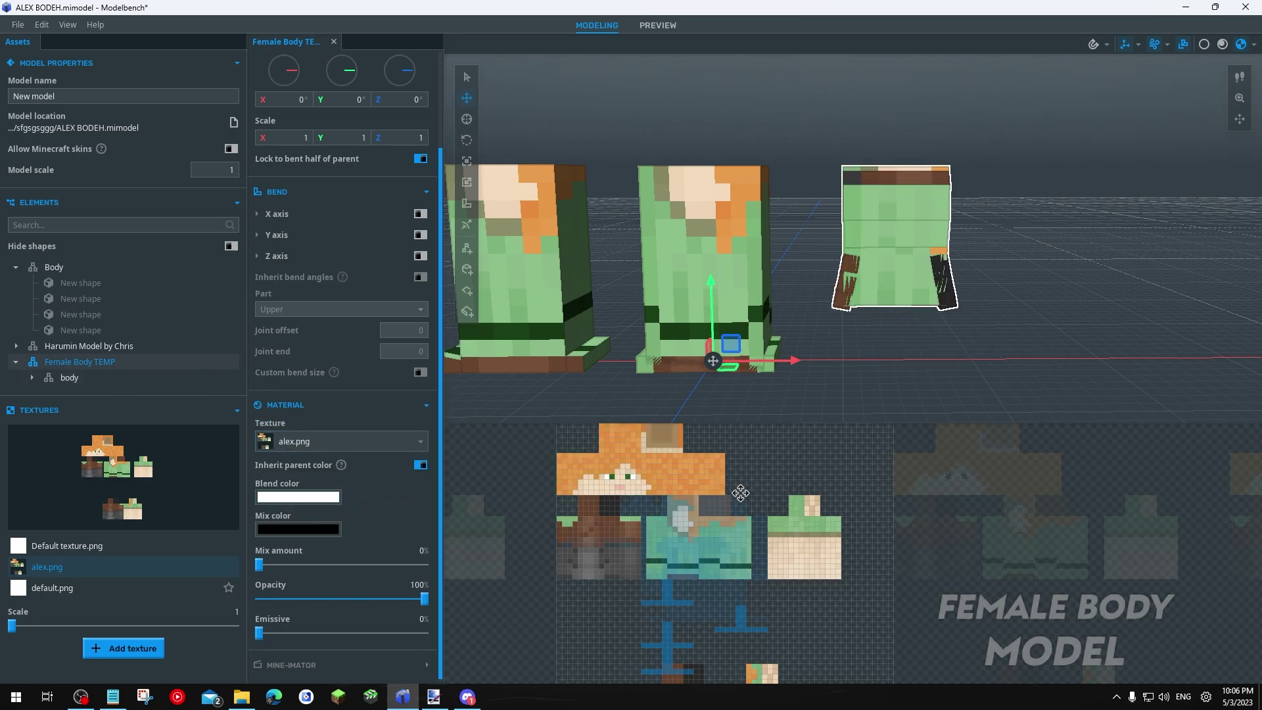
scroll(742, 494, "down", 4)
scroll(752, 486, "up", 5)
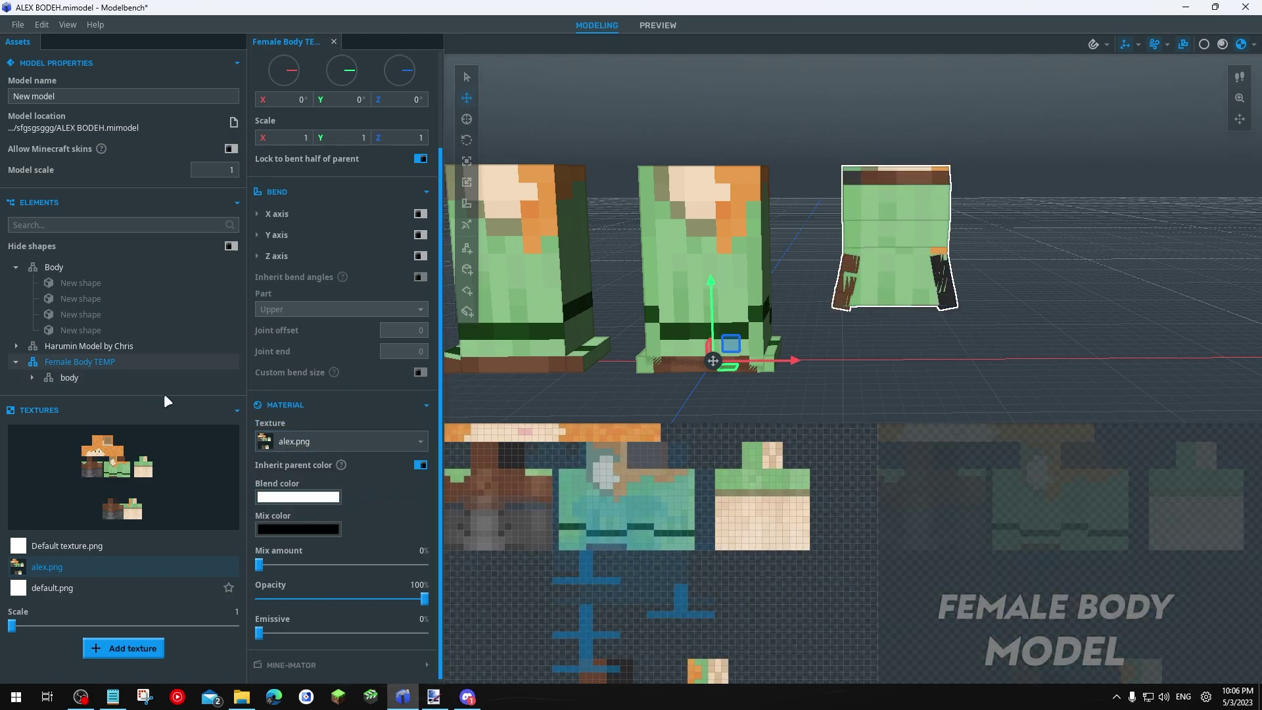
scroll(657, 539, "down", 2)
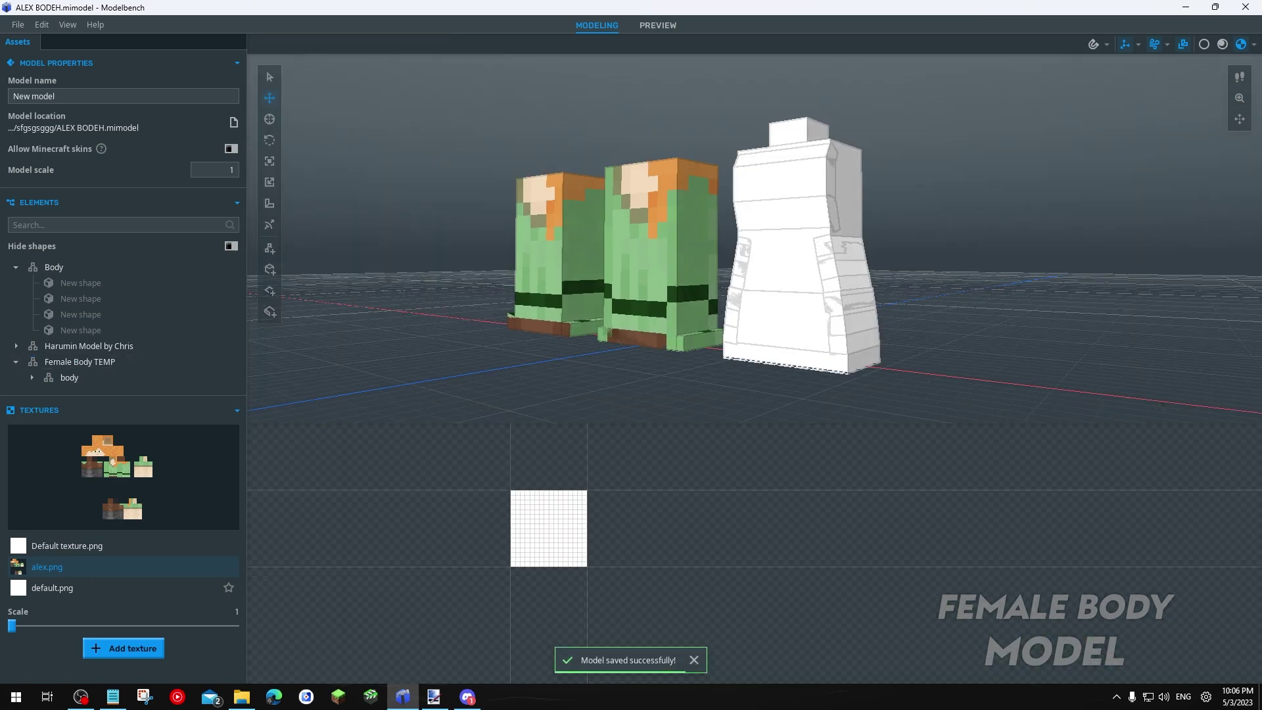
Set the Z-axis default bend angle of Female Body TEMP's body part to about 68.2° and check the bend in the preview
scroll(704, 283, "up", 2)
left_click_drag(394, 309, 284, 314)
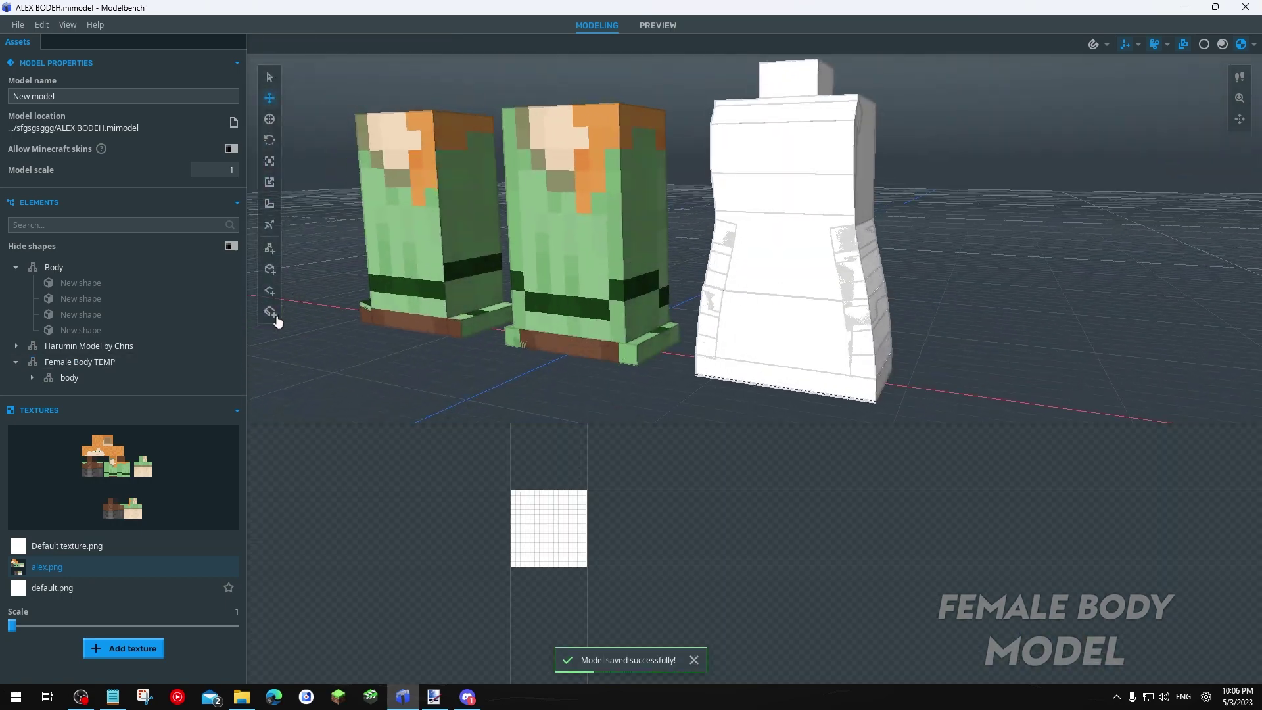
left_click(79, 362)
left_click(69, 378)
left_click(334, 261)
left_click_drag(347, 351, 376, 351)
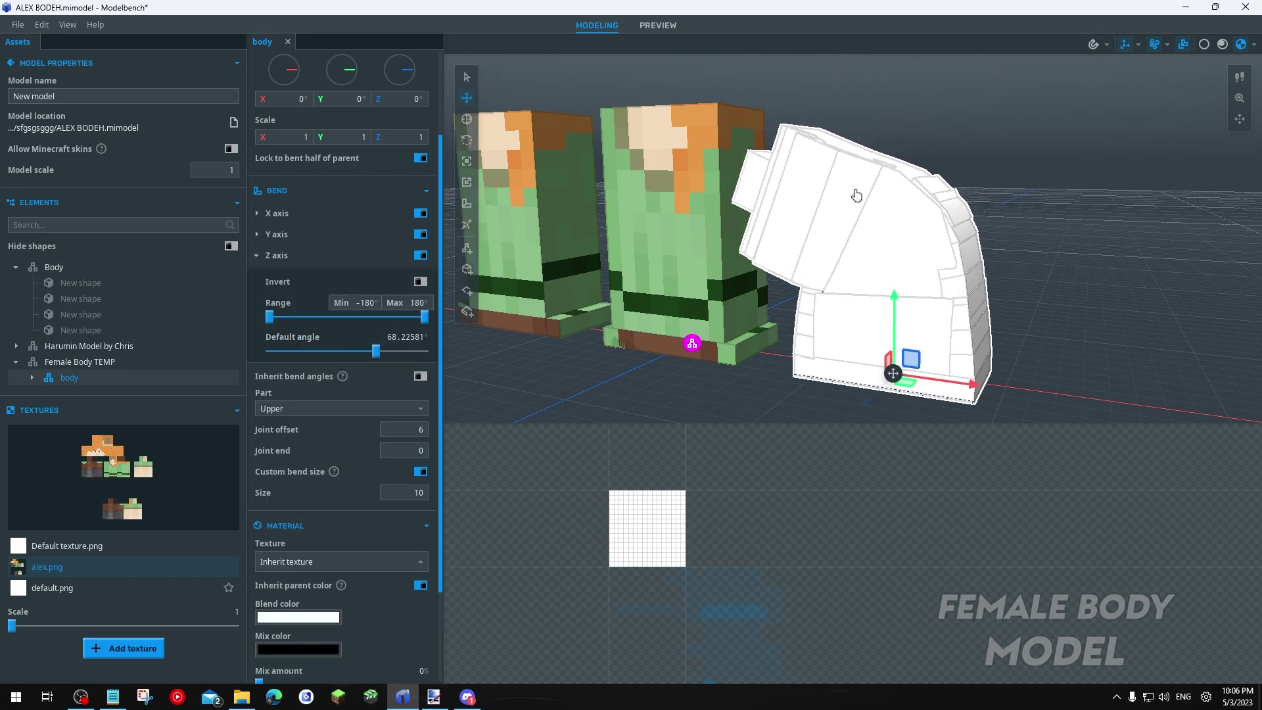
left_click(658, 25)
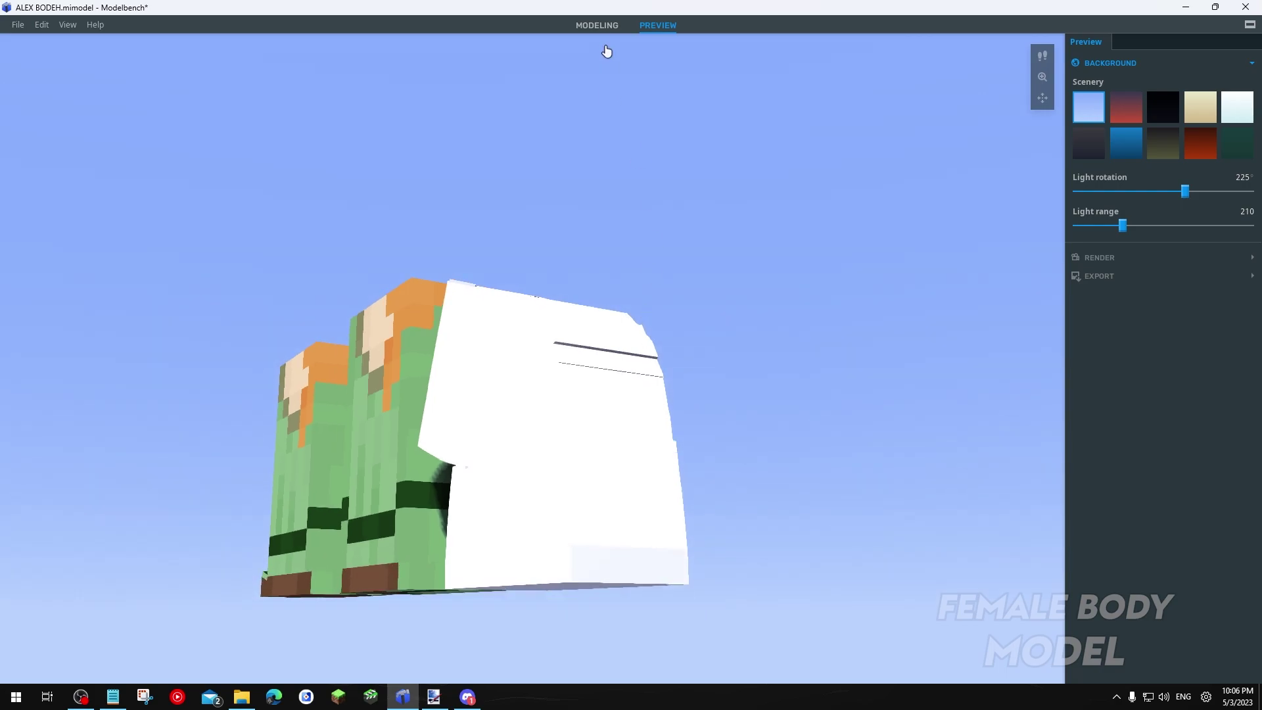
left_click(610, 25)
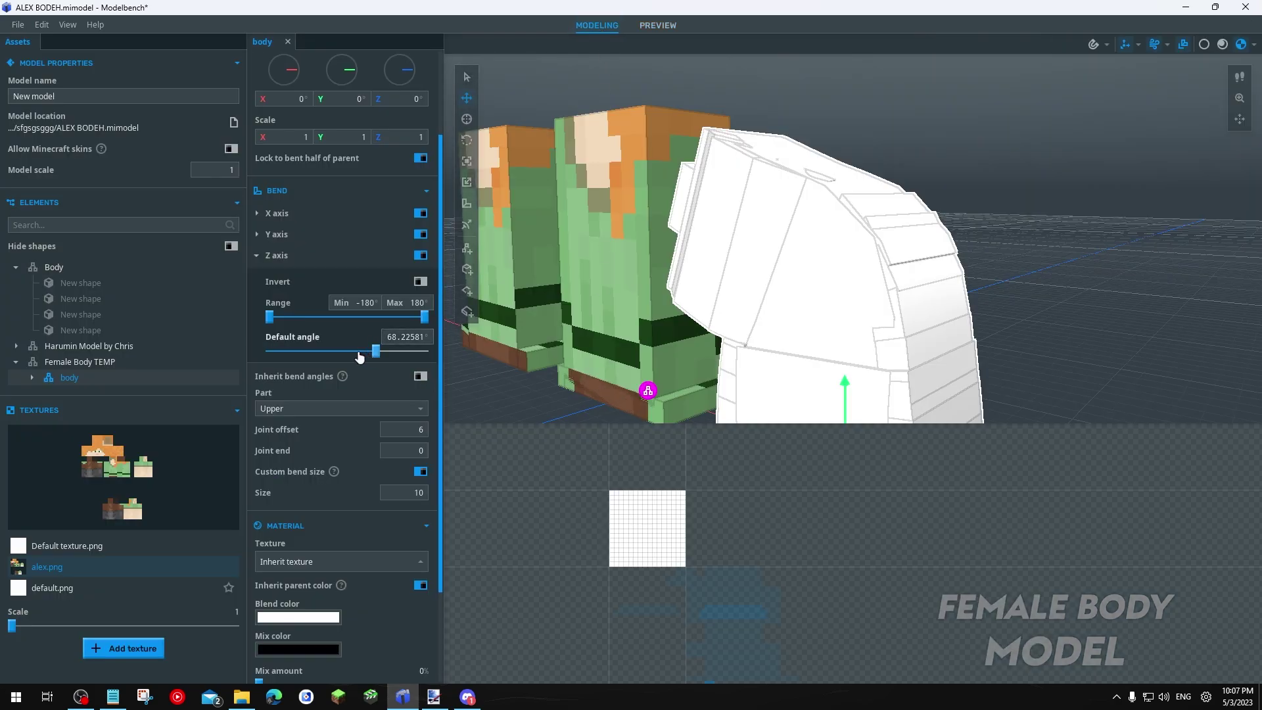
Reset the body part's Z-axis default bend angle to 0° and test the Y-axis bend, leaving it at 0°
left_click_drag(359, 356, 347, 355)
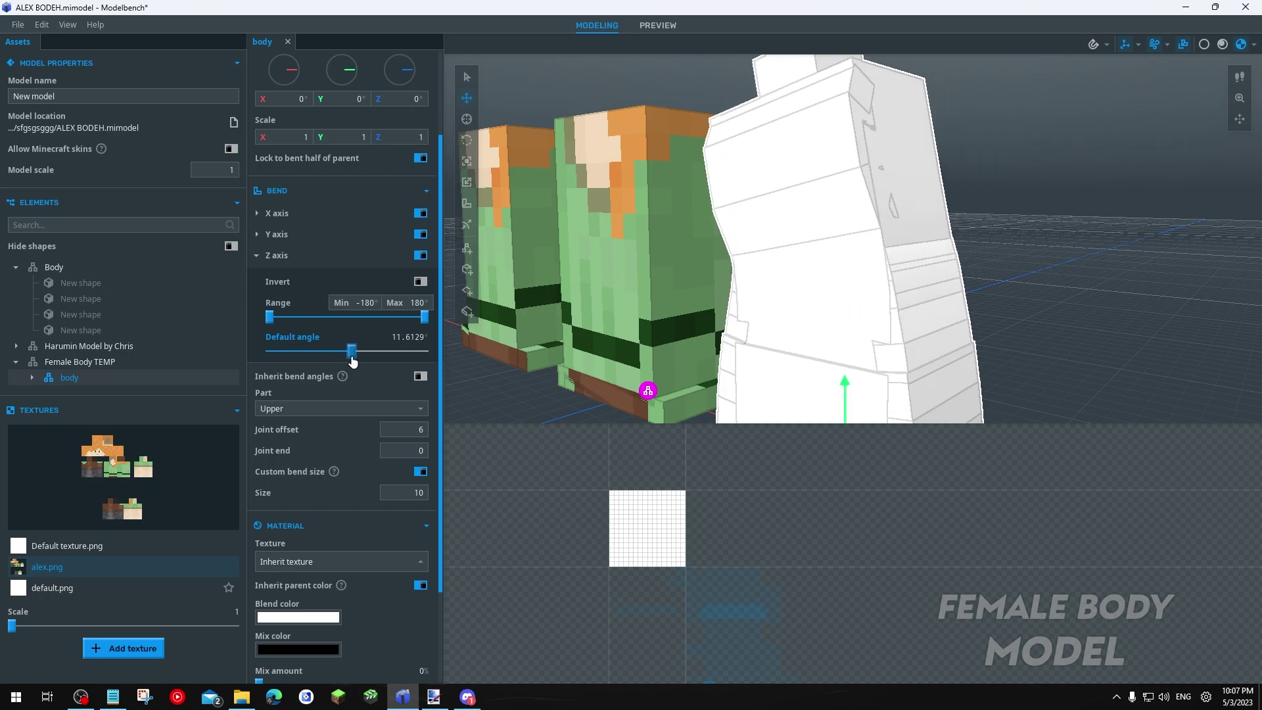
mouse_move(357, 364)
left_mouse_down()
mouse_move(332, 360)
mouse_move(375, 358)
left_mouse_up()
left_click(412, 337)
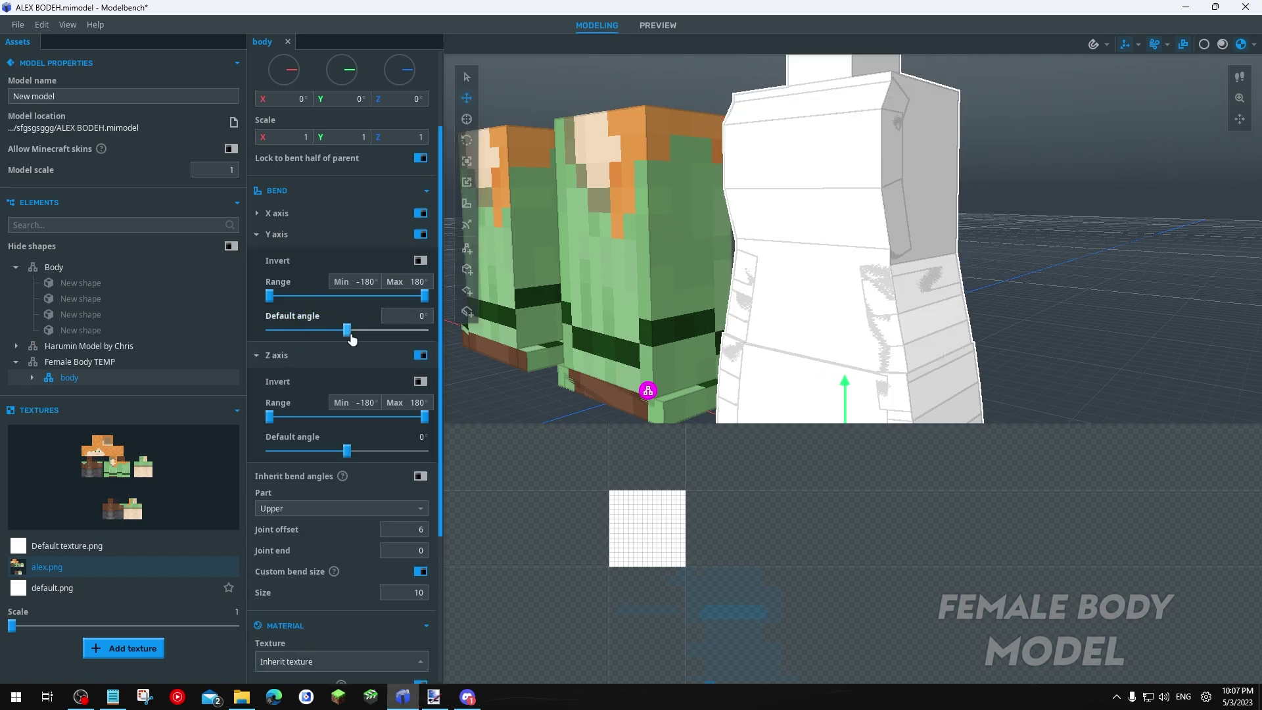
mouse_move(352, 339)
left_mouse_down()
mouse_move(364, 342)
mouse_move(333, 352)
mouse_move(347, 343)
left_mouse_up()
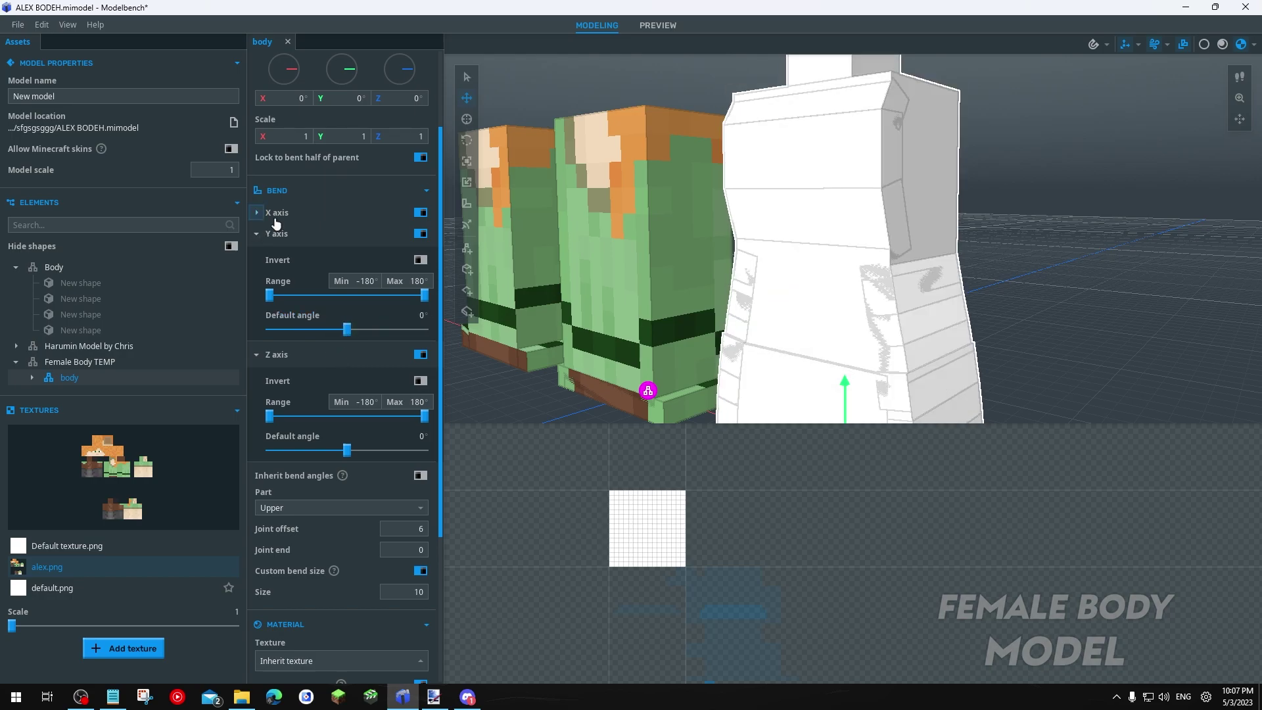
Test the body part's X-axis bend at about 146.6°, viewing it from the side, and return the default angle to 0°
left_click(275, 217)
scroll(789, 220, "down", 2)
middle_click_drag(790, 226, 464, 314)
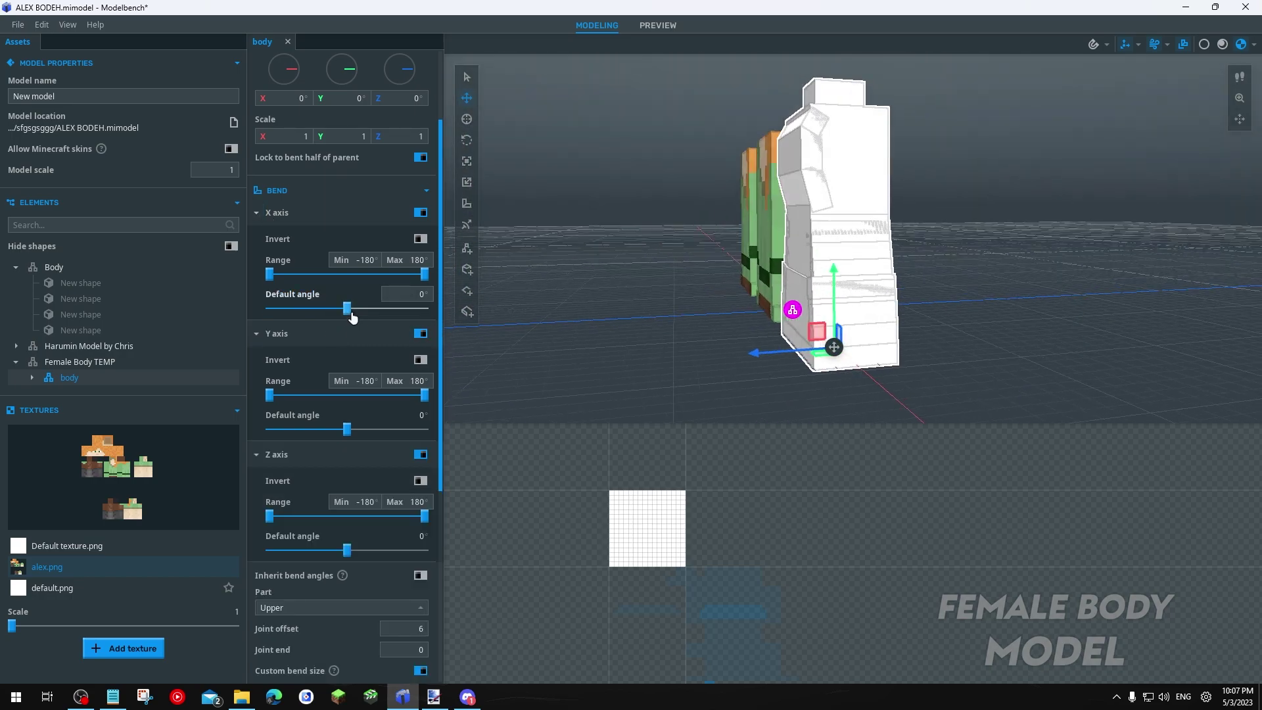
left_click_drag(385, 314, 388, 317)
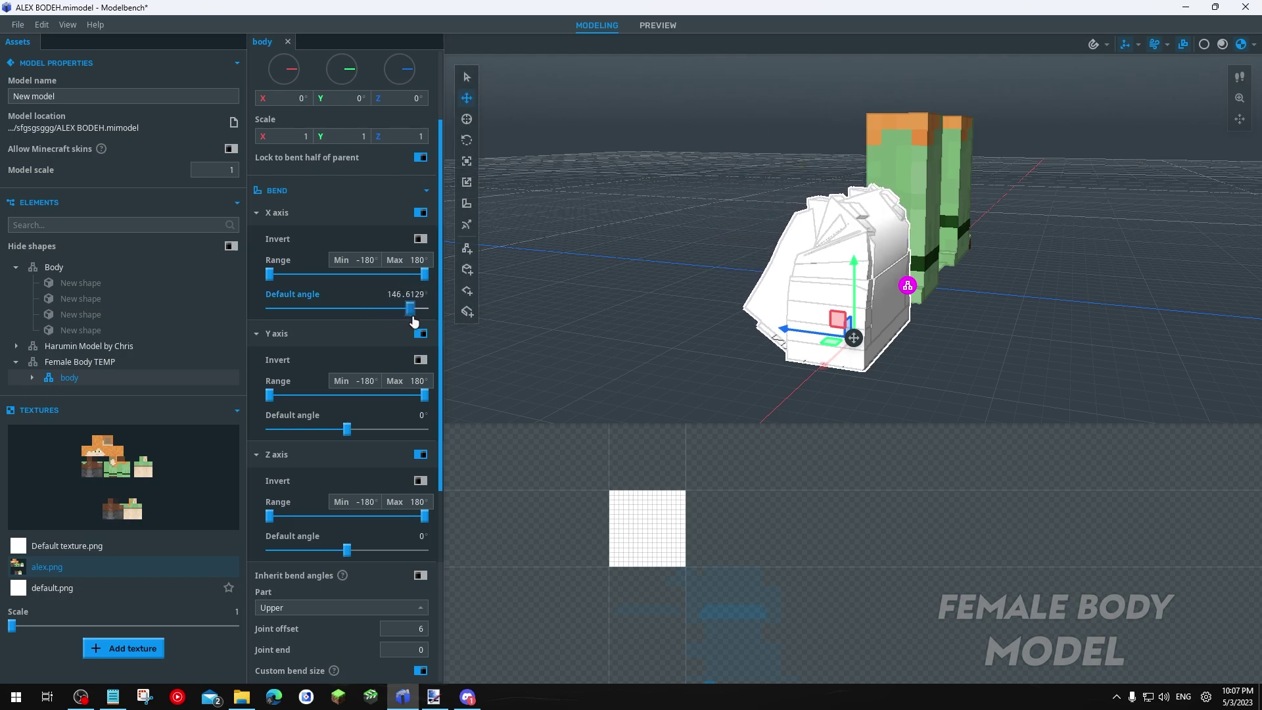
left_click_drag(388, 330, 353, 330)
left_click_drag(353, 330, 348, 330)
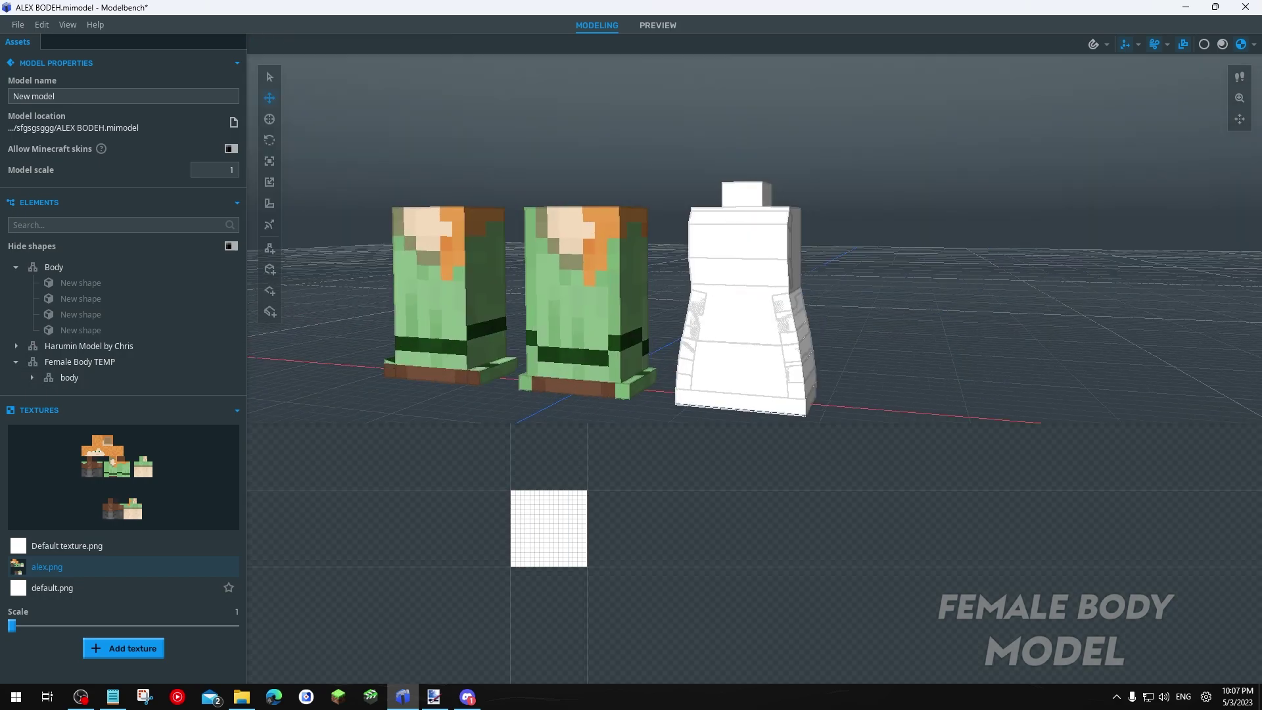
Save the model and compare the bases of the three bodies up close
left_click_drag(683, 276, 842, 278)
key("ctrl+s")
scroll(841, 277, "up", 5)
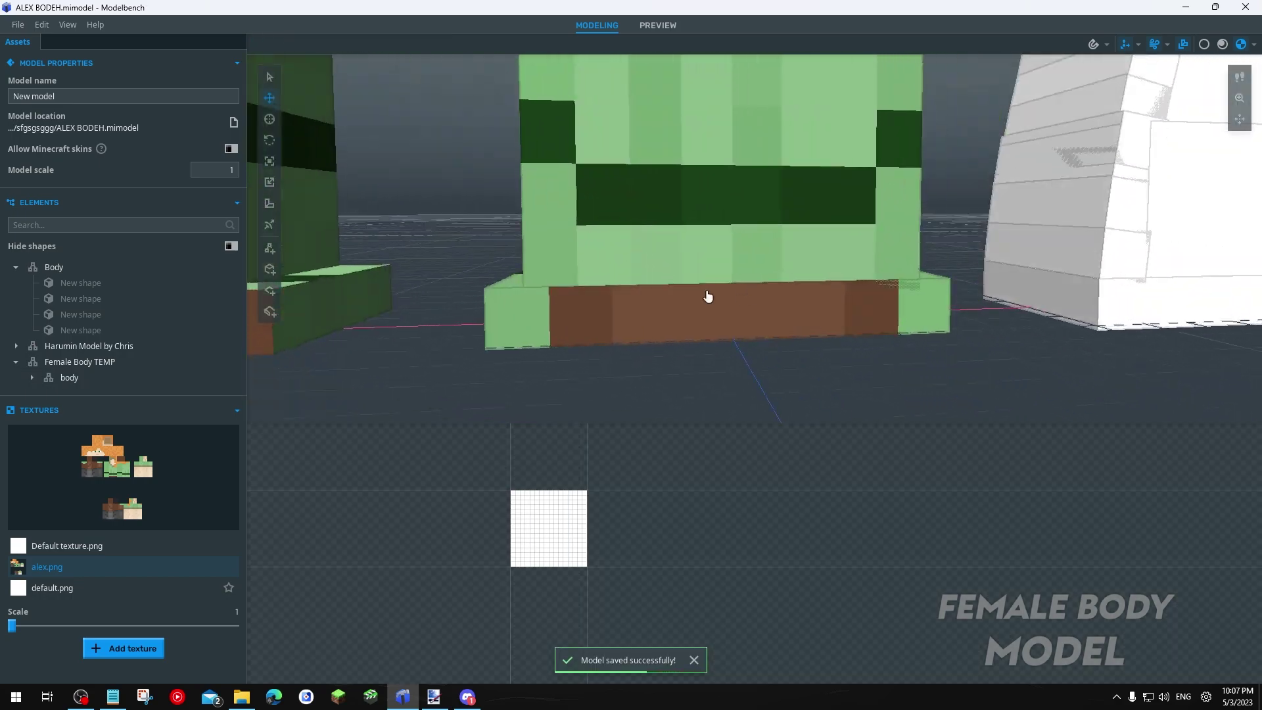
middle_click_drag(568, 320, 699, 292)
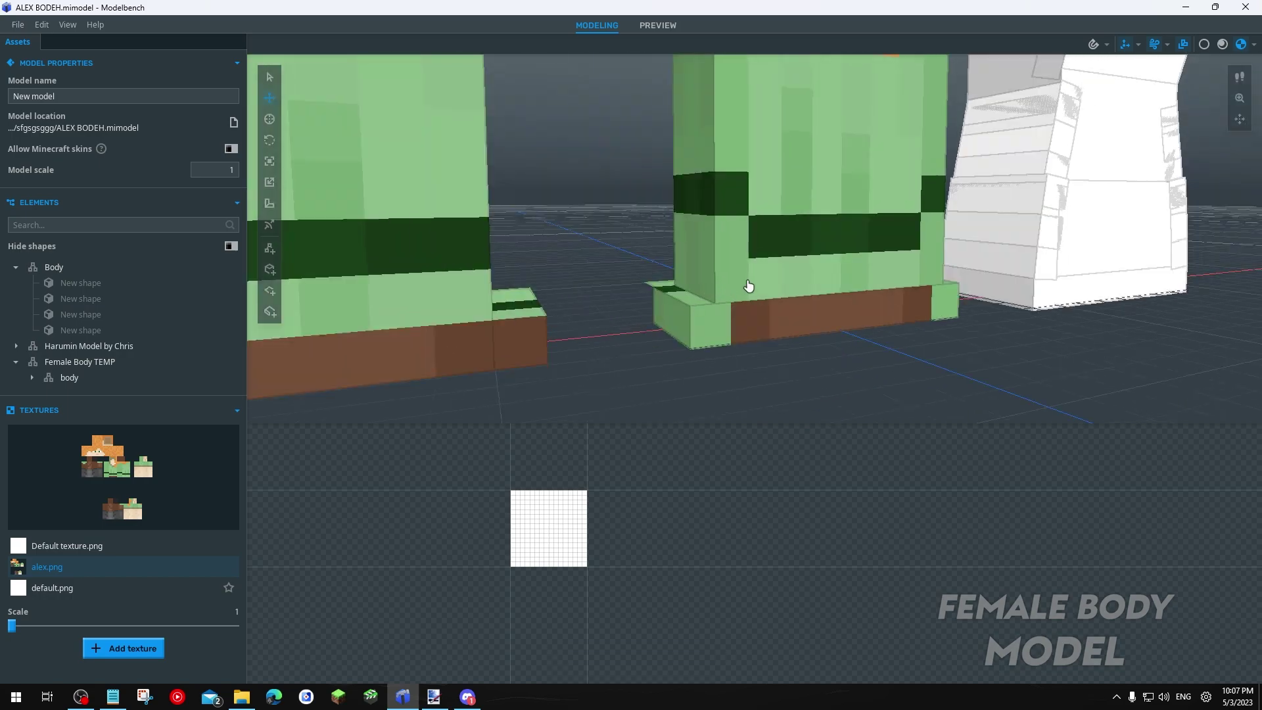
scroll(1062, 217, "down", 6)
middle_click_drag(790, 291, 770, 321)
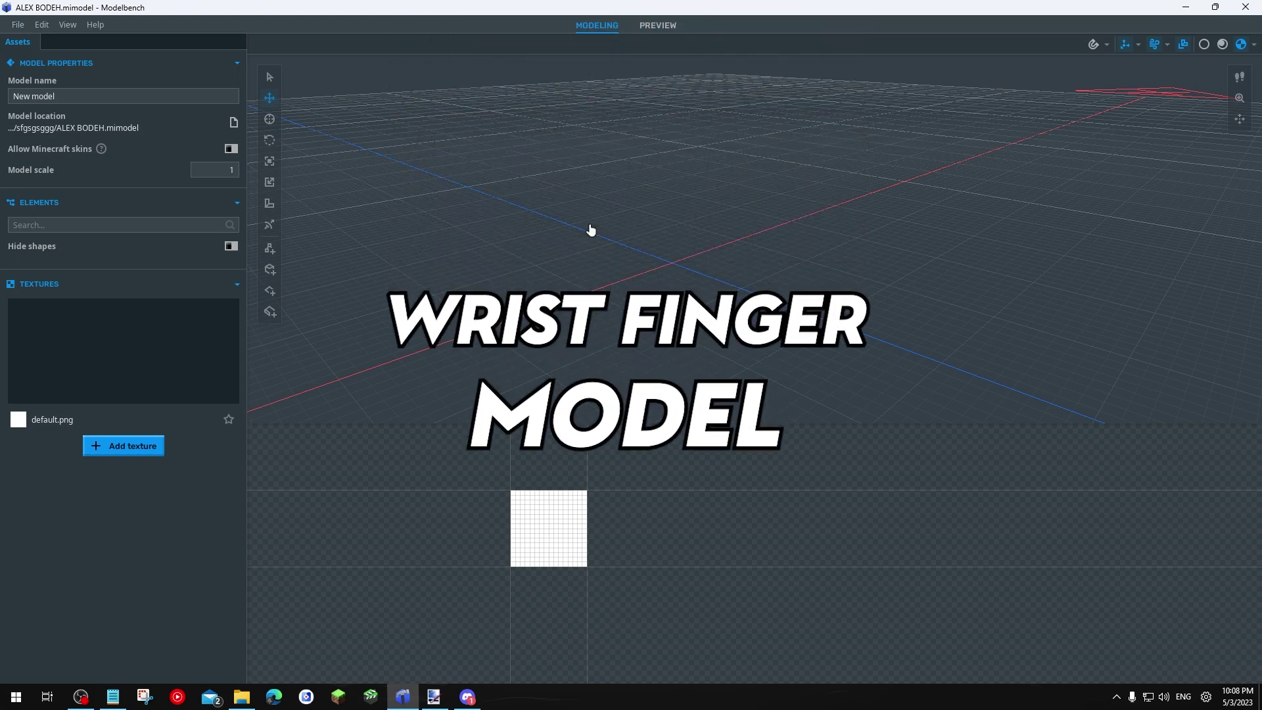
Name the empty model Wrist and add a part named Hands
left_click(139, 97)
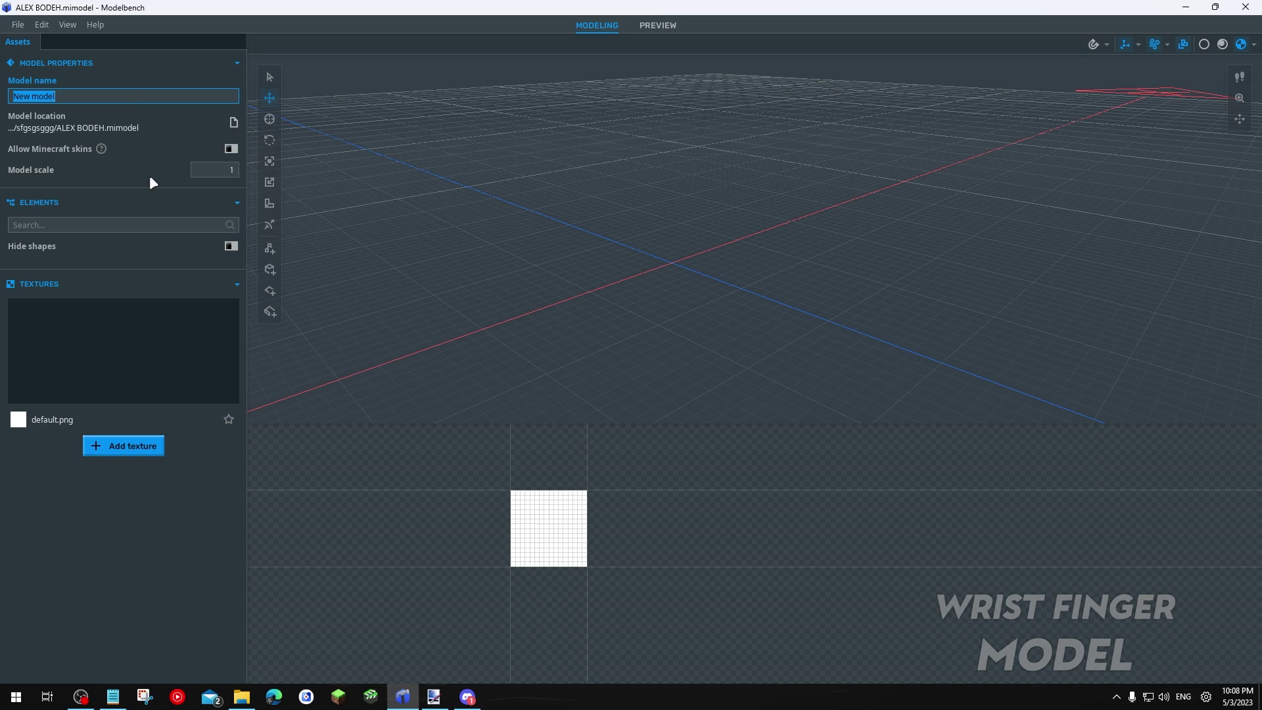
double_click(115, 99)
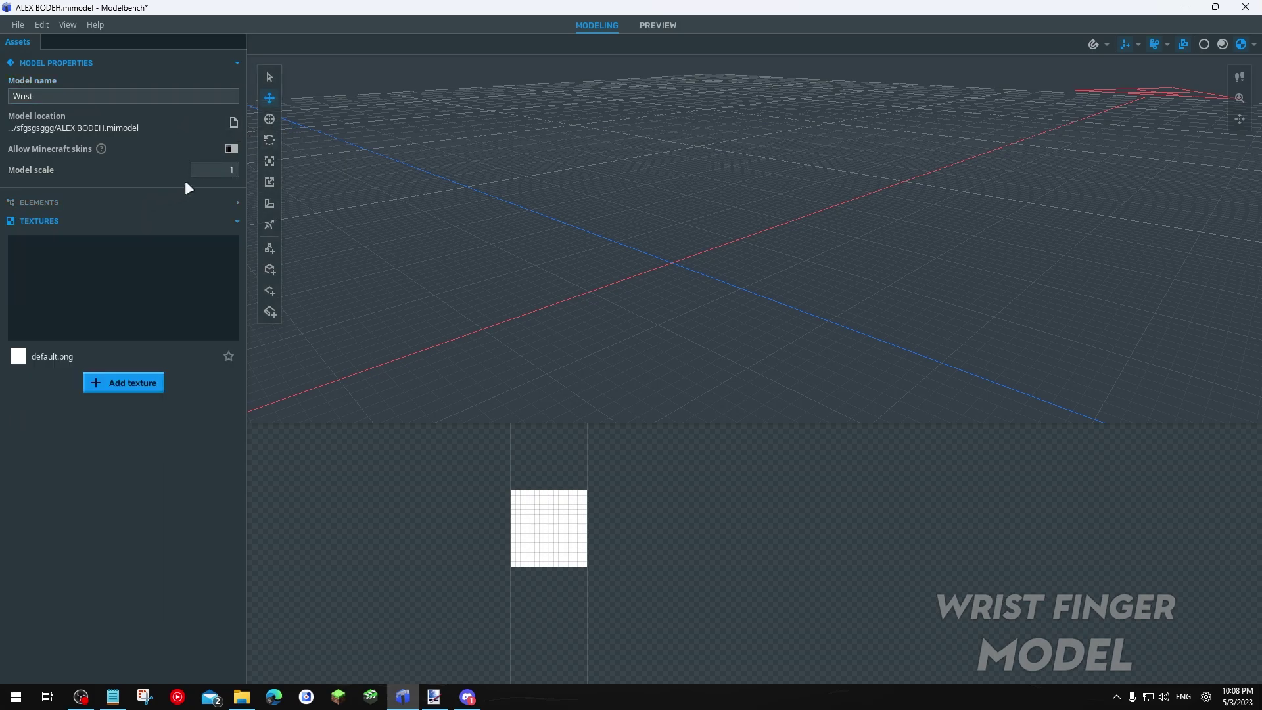
left_click(269, 251)
scroll(324, 113, "up", 3)
left_click(330, 78)
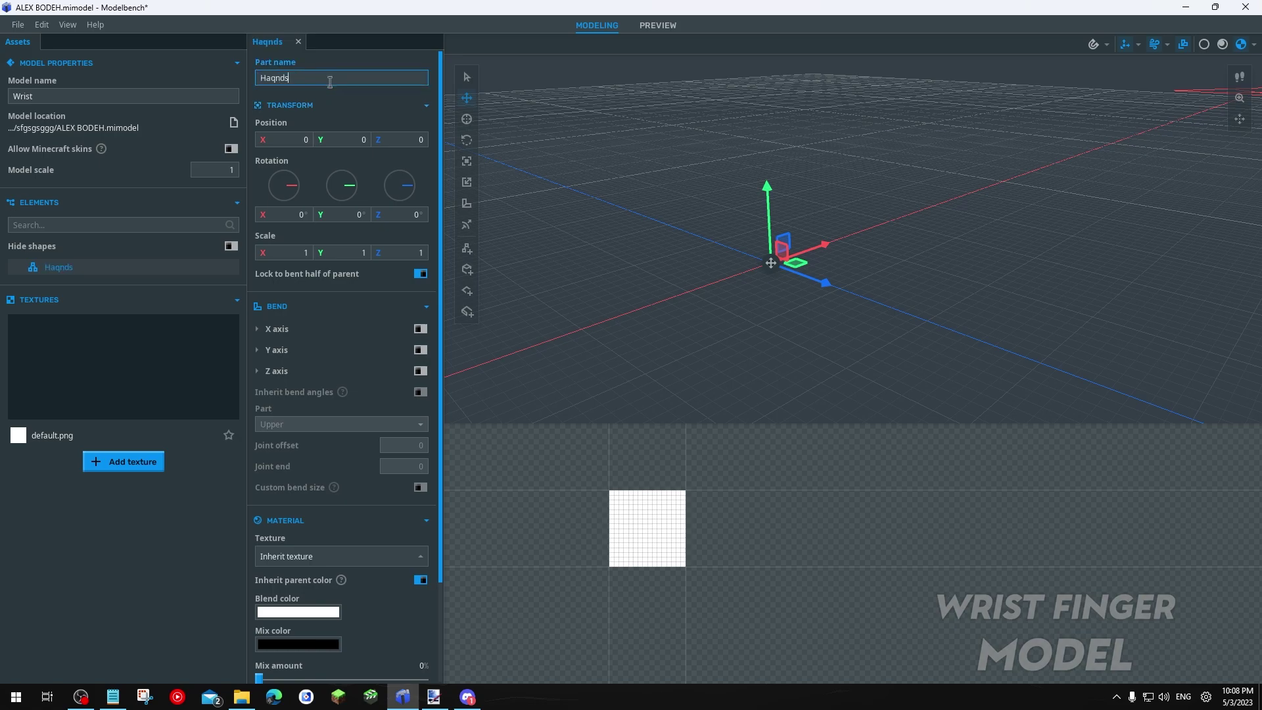
Add a part named Fingers(OPEN) inside Hands and save the model
left_click(466, 248)
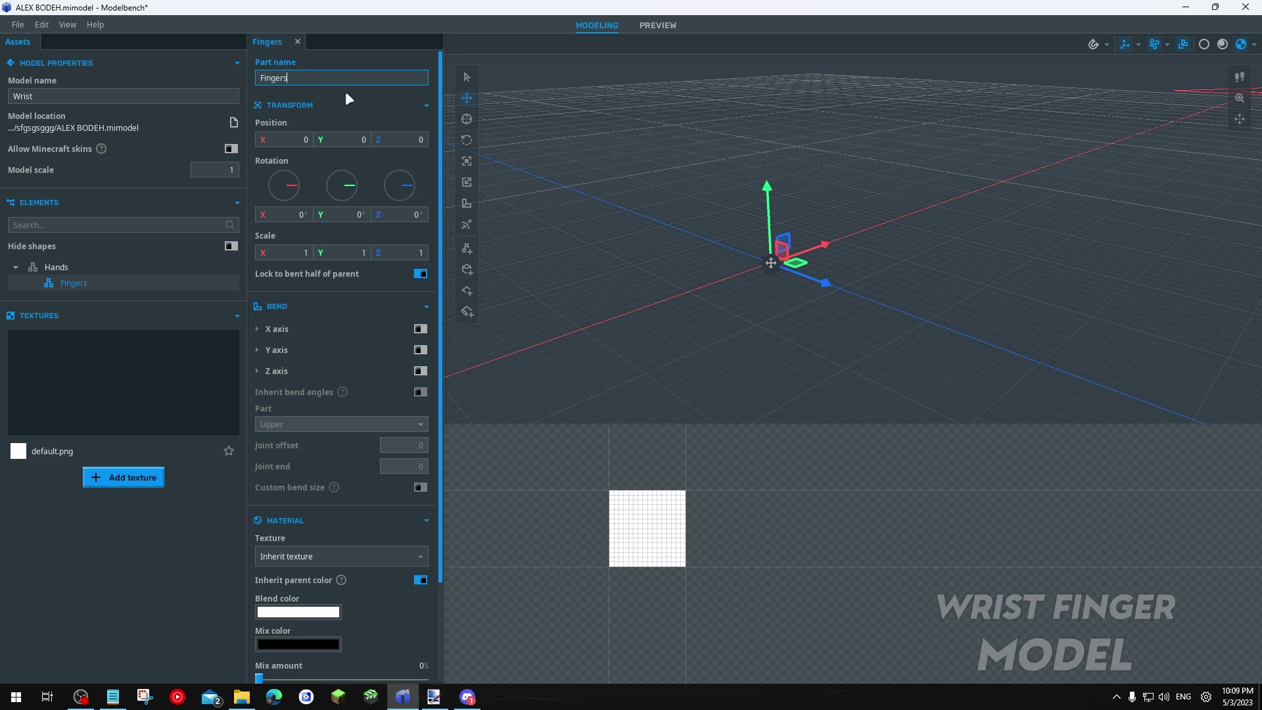
type("(OPPEN")
key("BackSpace")
key("BackSpace")
key("BackSpace")
type("EN)")
key("ctrl+s")
left_click(634, 169)
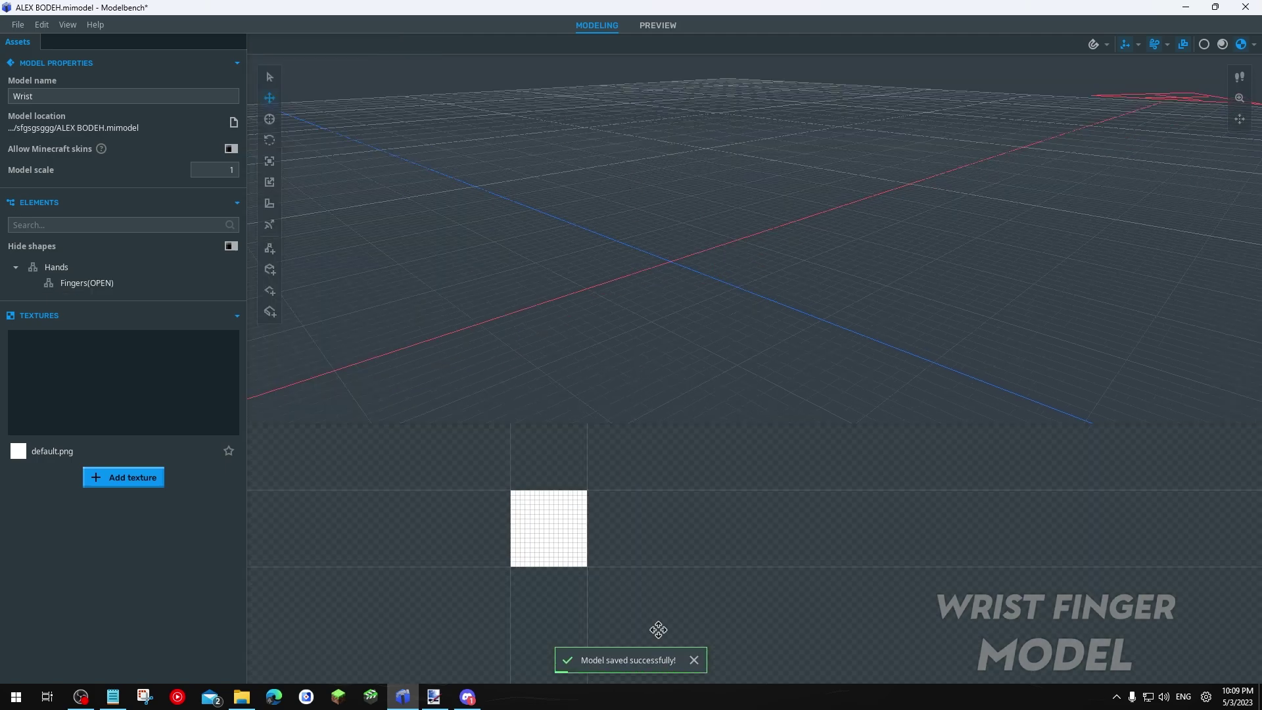
Add a block shape to the Hands part
left_click_drag(571, 268, 622, 295)
middle_click_drag(623, 301, 618, 312)
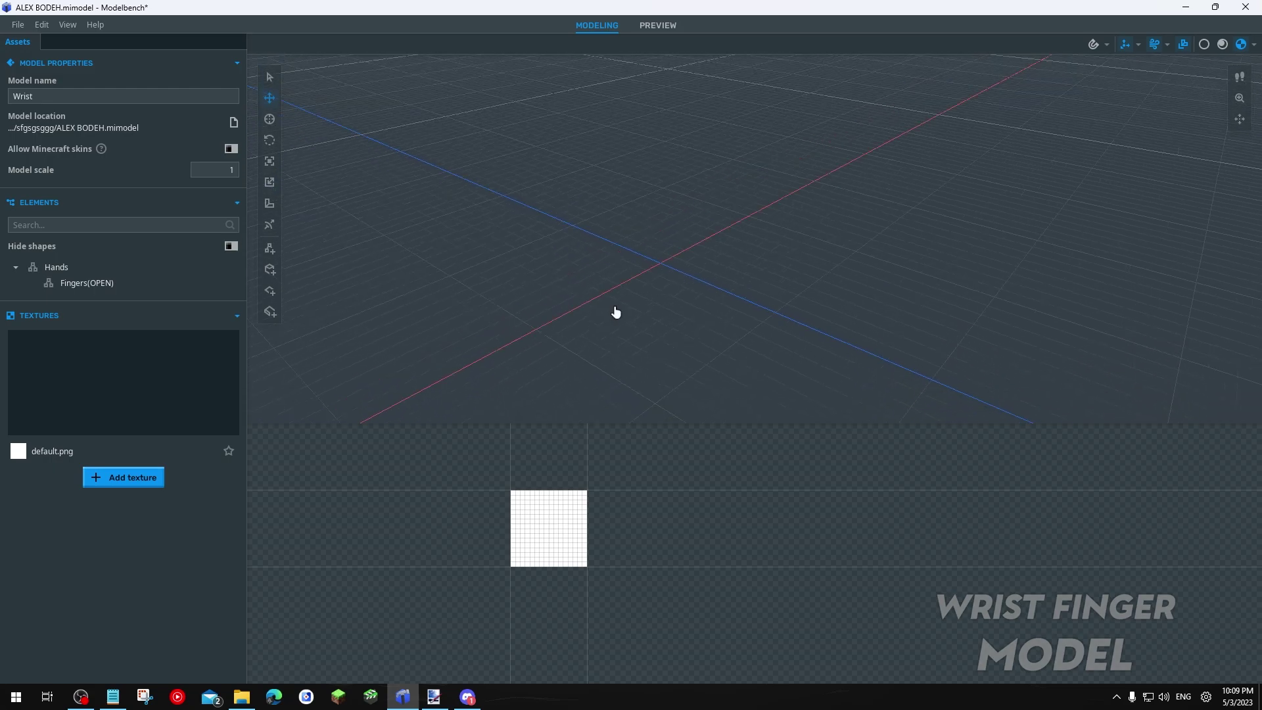
left_click(125, 281)
left_click(119, 268)
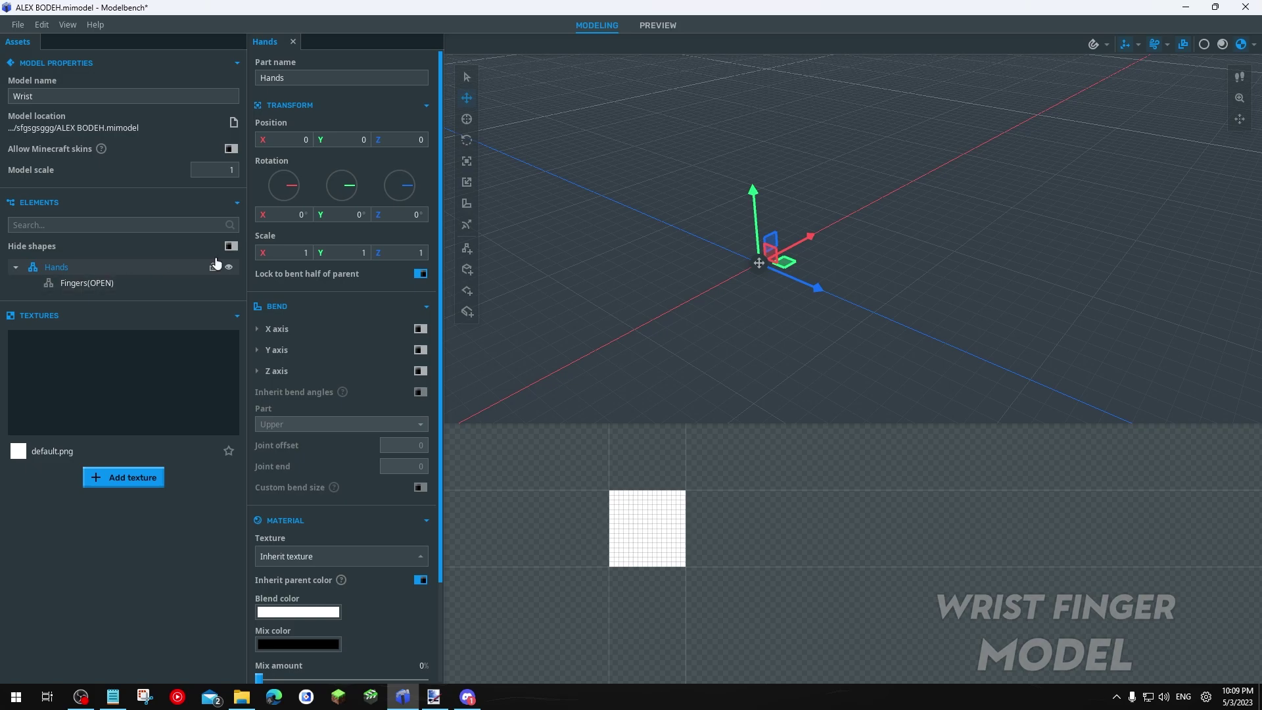
left_click(467, 270)
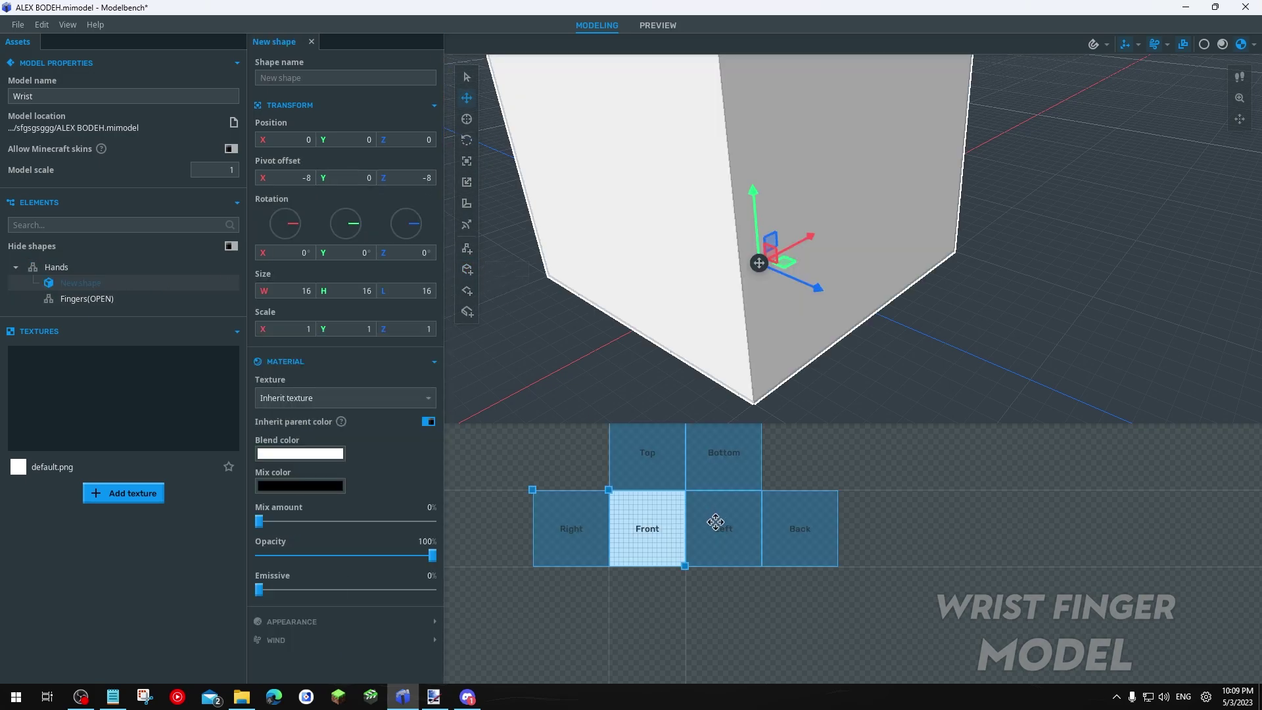
Add steve.png from the Desktop folder as a model texture
left_click(154, 495)
scroll(312, 235, "up", 5)
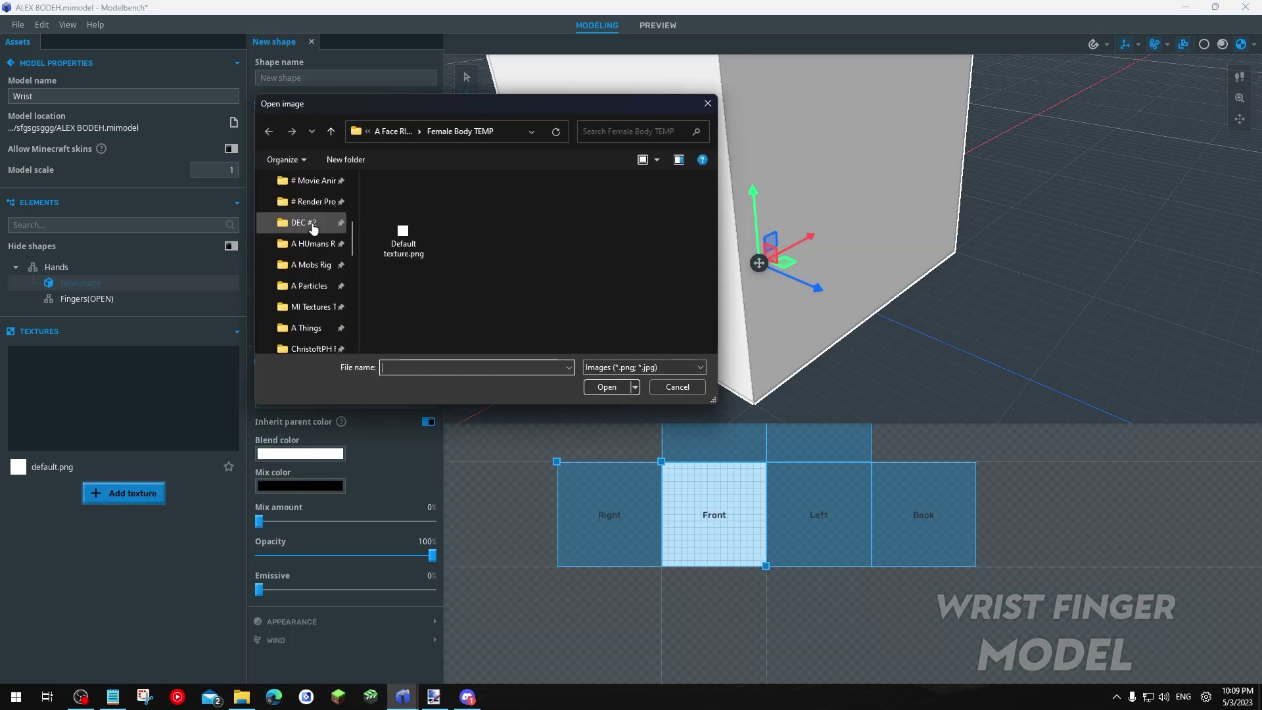
left_click(305, 243)
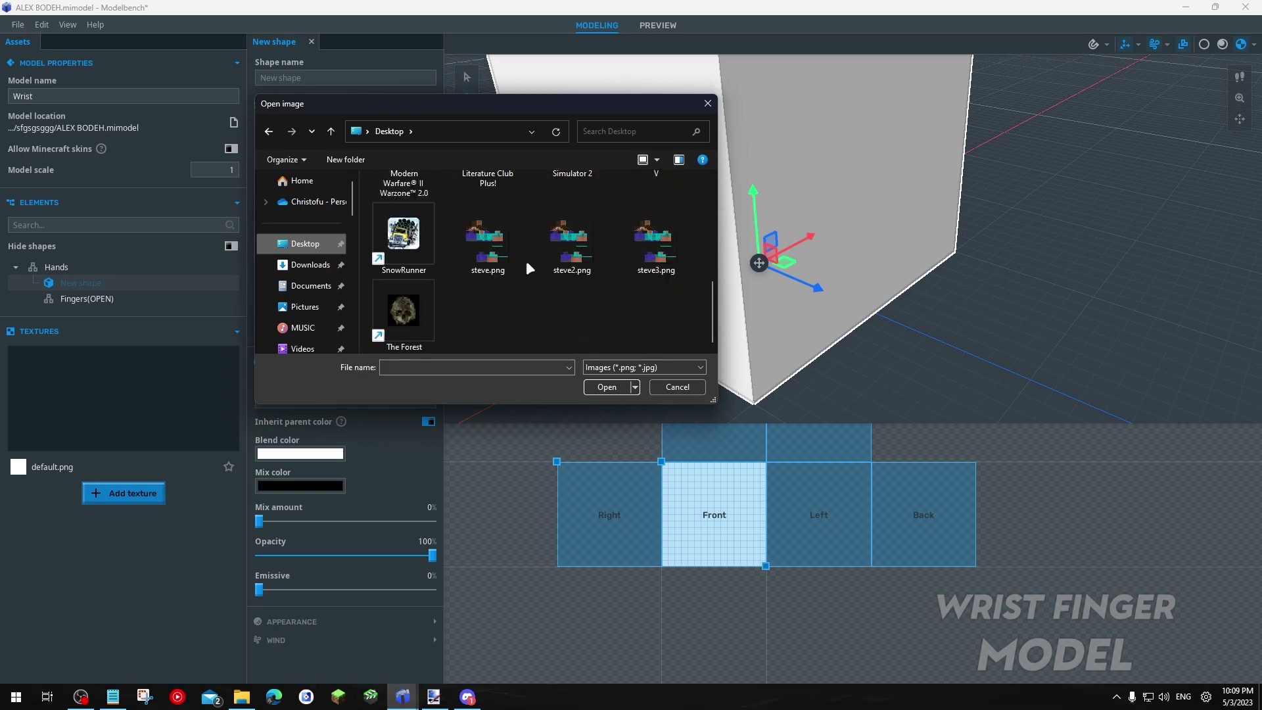
left_click(467, 270)
left_click(613, 389)
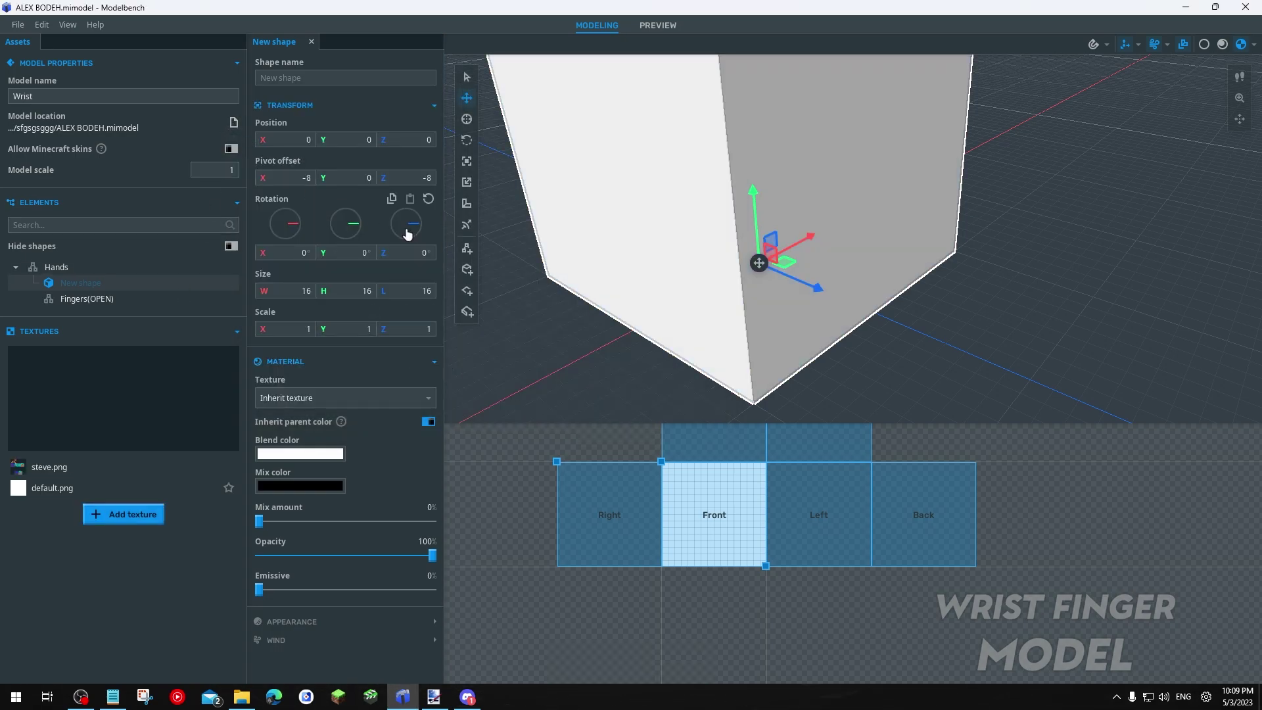
Open the model's folder and open its steve.png copy for editing in paint.net
left_click(233, 124)
right_click(507, 368)
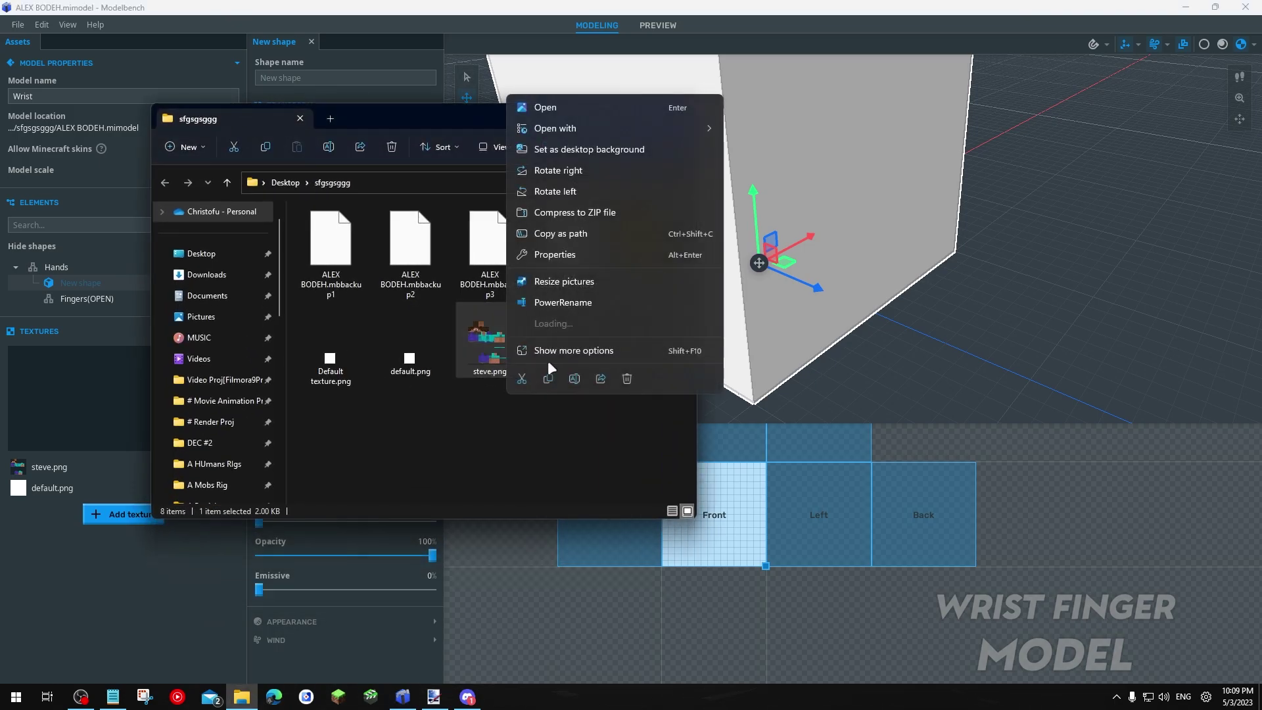
mouse_move(579, 128)
left_click(759, 152)
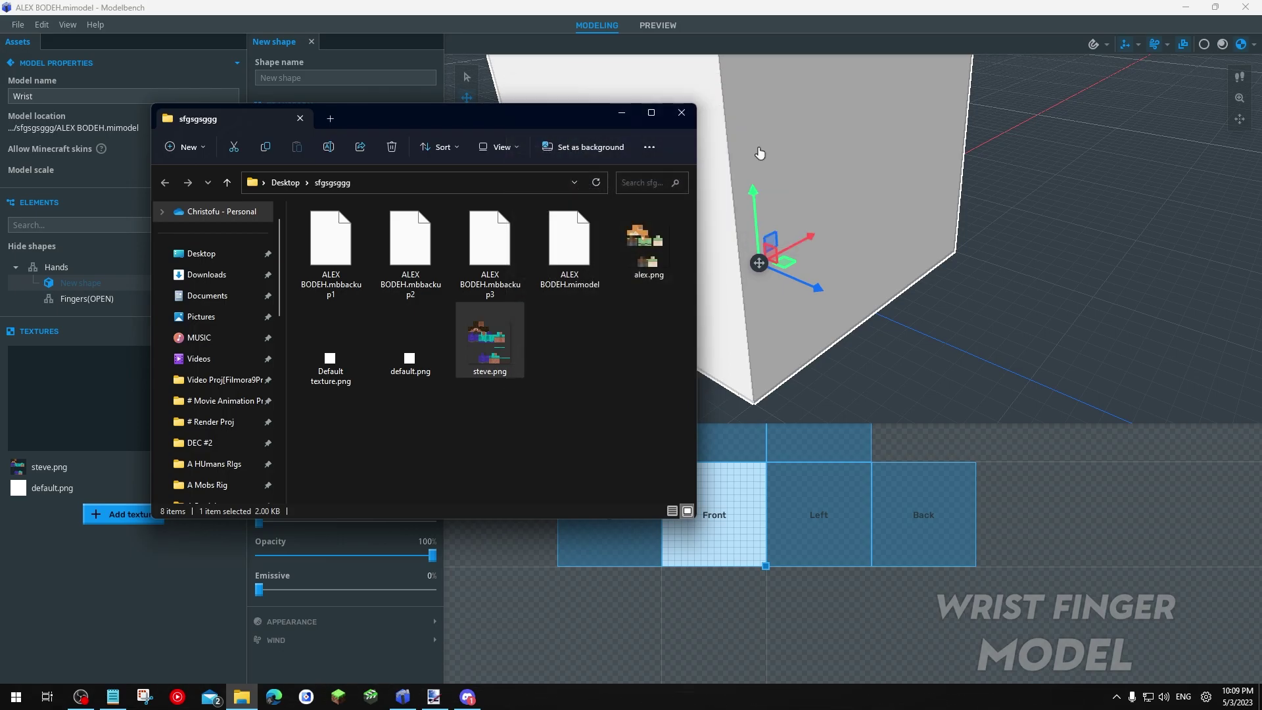
Sample the light skin tone and paint the whole bare skin area of the upper arm texture in that solid colour
scroll(657, 396, "up", 11, "ctrl")
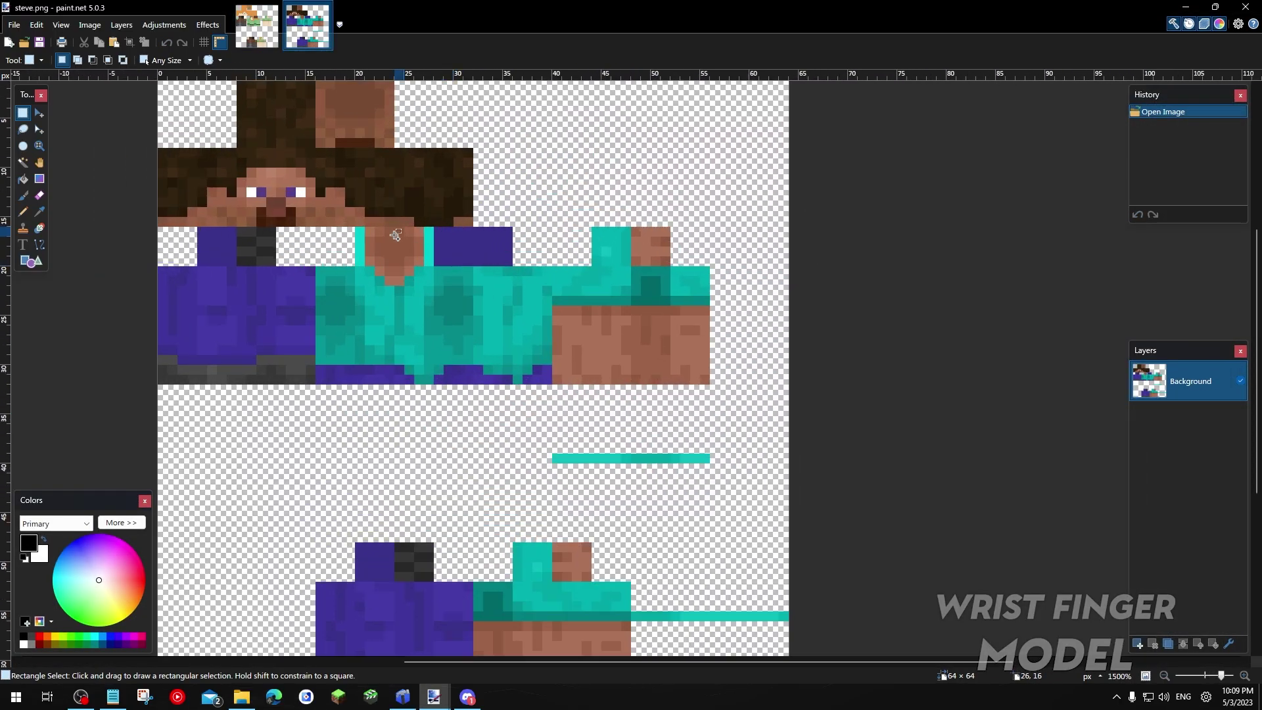
left_click(39, 212)
scroll(575, 339, "up", 5, "ctrl")
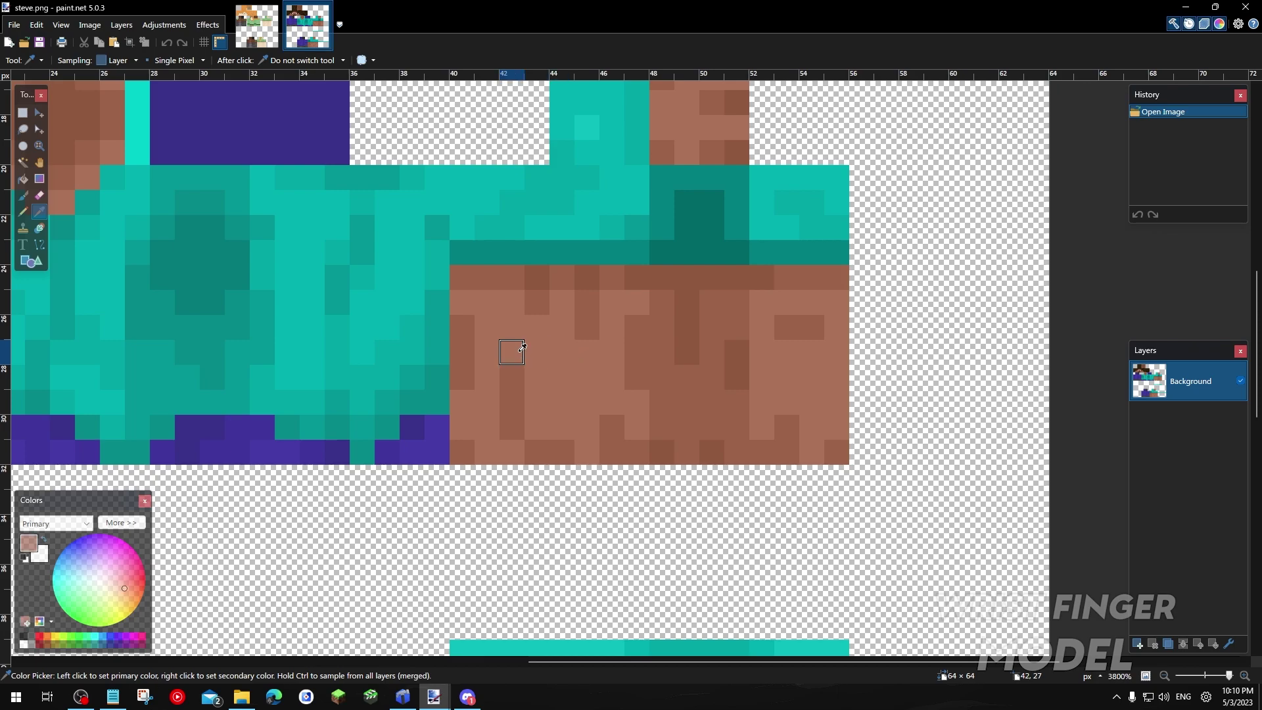
left_click(23, 211)
mouse_move(462, 320)
left_mouse_down()
mouse_move(464, 417)
mouse_move(515, 414)
mouse_move(502, 293)
mouse_move(595, 277)
mouse_move(844, 429)
mouse_move(597, 437)
mouse_move(653, 327)
mouse_move(688, 318)
mouse_move(739, 340)
mouse_move(688, 358)
mouse_move(755, 416)
mouse_move(814, 327)
mouse_move(537, 303)
left_mouse_up()
Copy a T-shaped 16 × 8 px selection of the plain arm skin and place it in the empty area at 0, 32
scroll(625, 357, "down", 3, "ctrl")
scroll(701, 435, "down", 3)
scroll(513, 552, "up", 3)
left_click(23, 112)
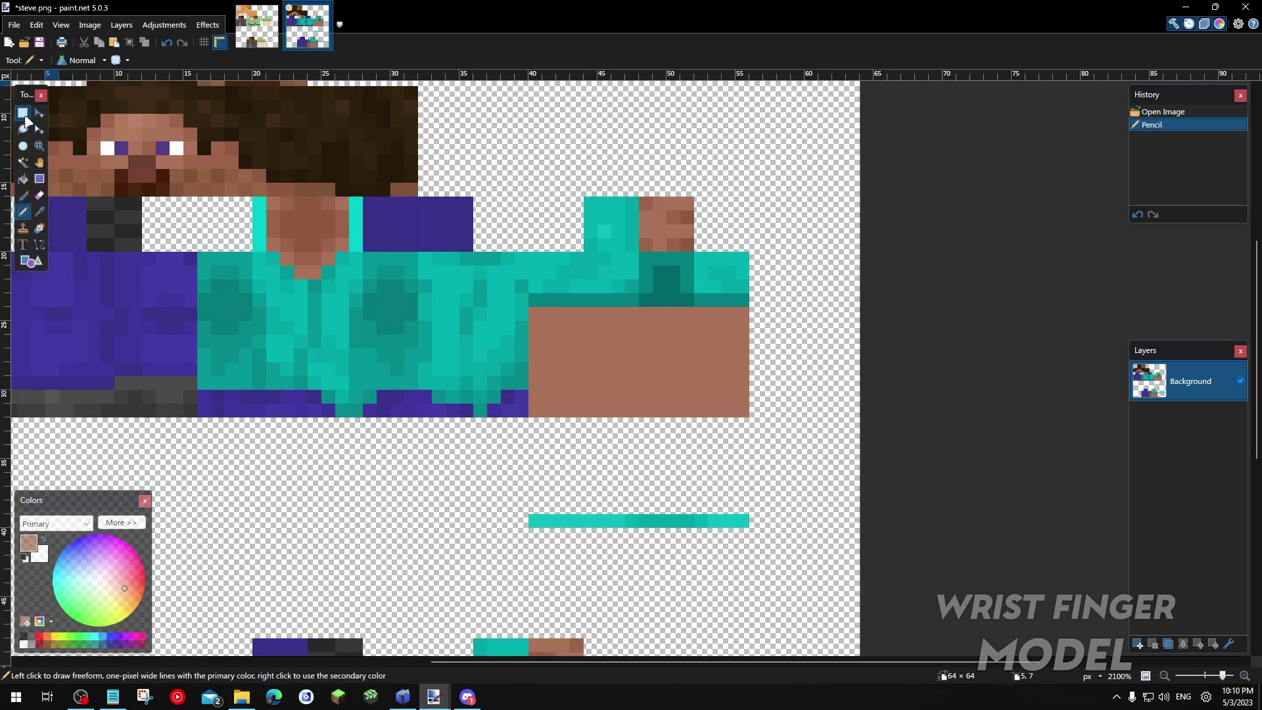
left_click_drag(586, 310, 691, 343)
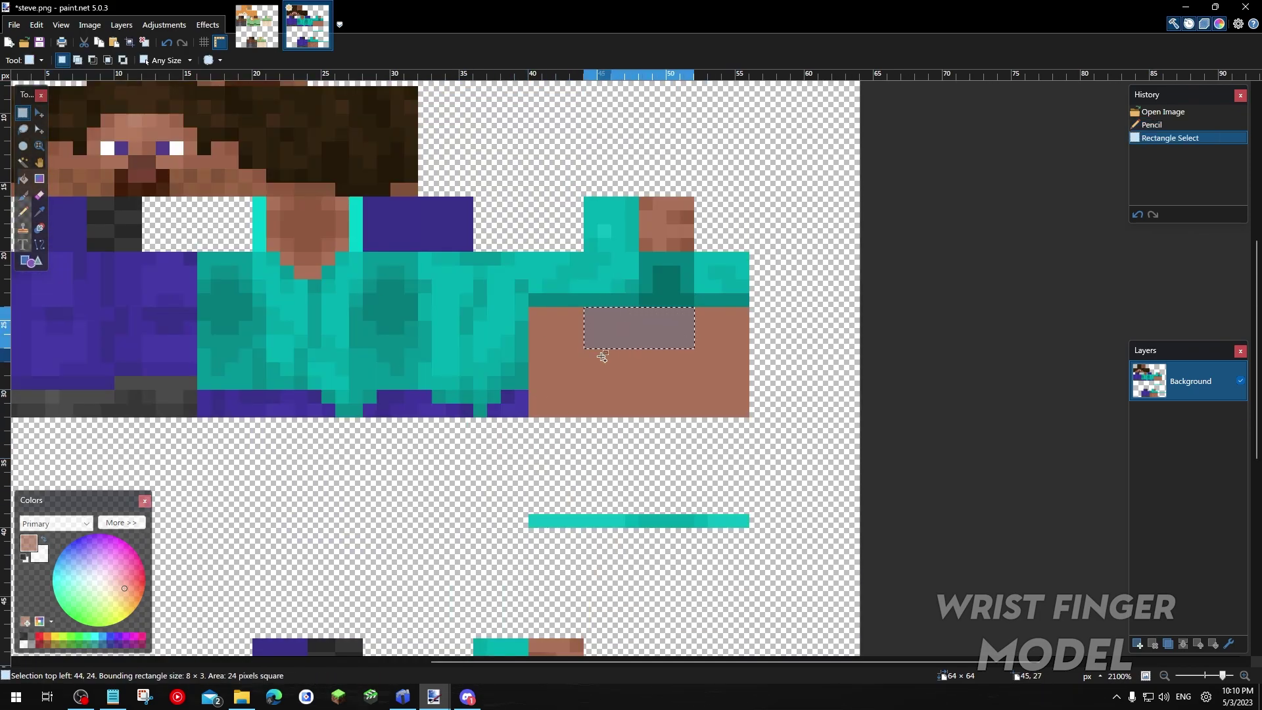
left_click_drag(614, 336, 687, 355, "ctrl")
left_click_drag(618, 355, 742, 409, "ctrl")
scroll(417, 476, "down", 1, "ctrl")
middle_click_drag(231, 511, 496, 476)
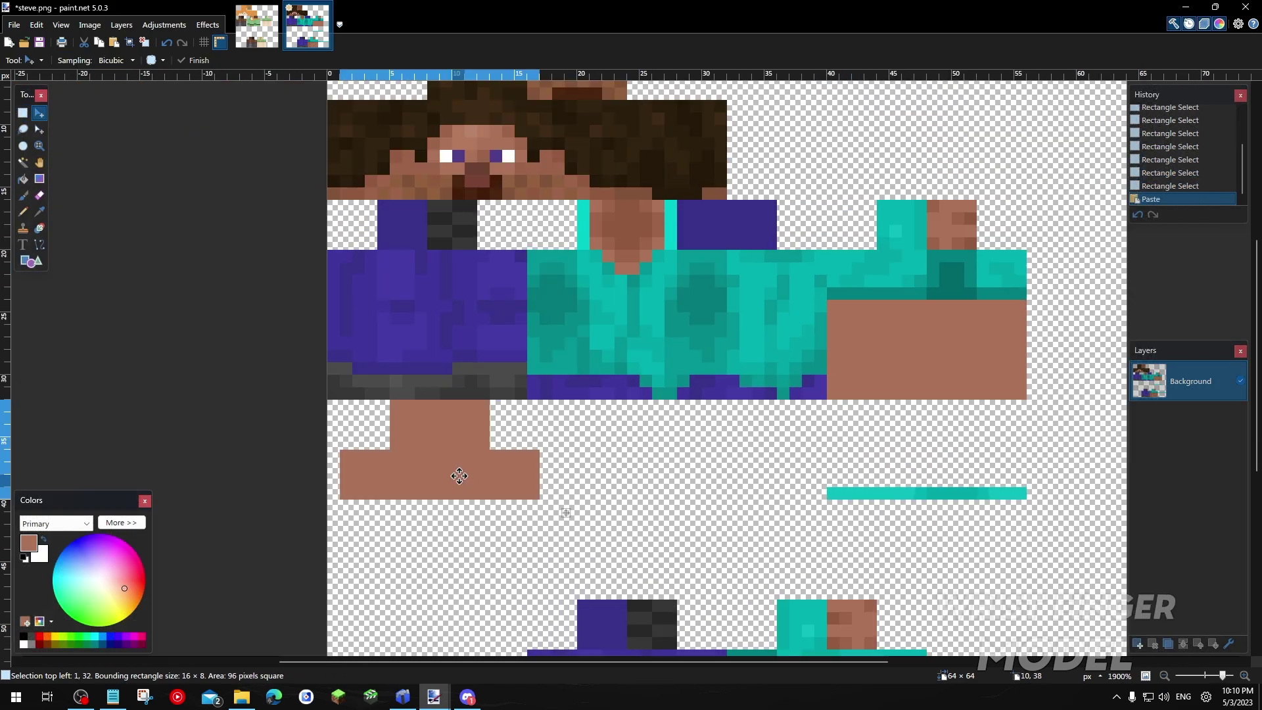
left_click_drag(457, 476, 447, 476)
scroll(395, 472, "up", 5, "ctrl")
left_click(23, 112)
left_click(553, 353)
Duplicate the shape's lower 16 × 4 px strip and place the copy directly beneath it at 0, 40
scroll(553, 353, "down", 3)
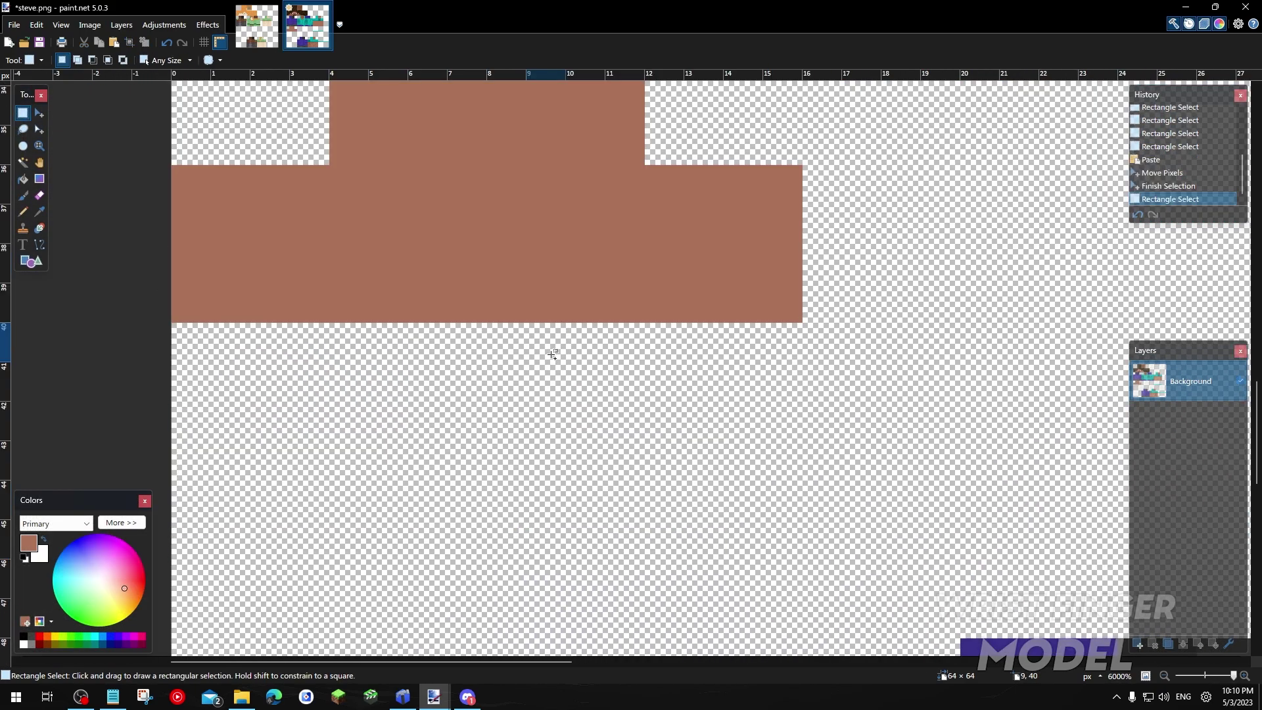
scroll(552, 357, "down", 3, "ctrl")
scroll(543, 356, "up", 2, "ctrl")
left_click_drag(258, 203, 753, 319)
key("ctrl+c")
key("ctrl+v")
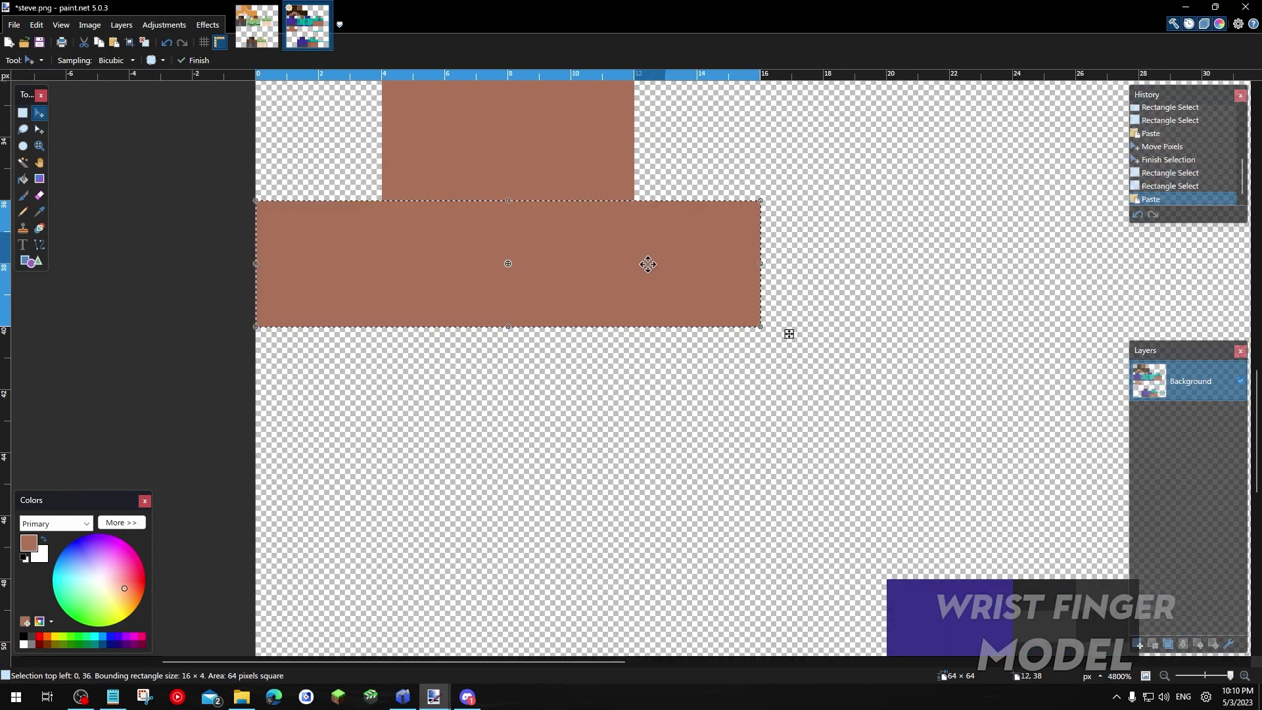
left_click_drag(648, 269, 643, 416)
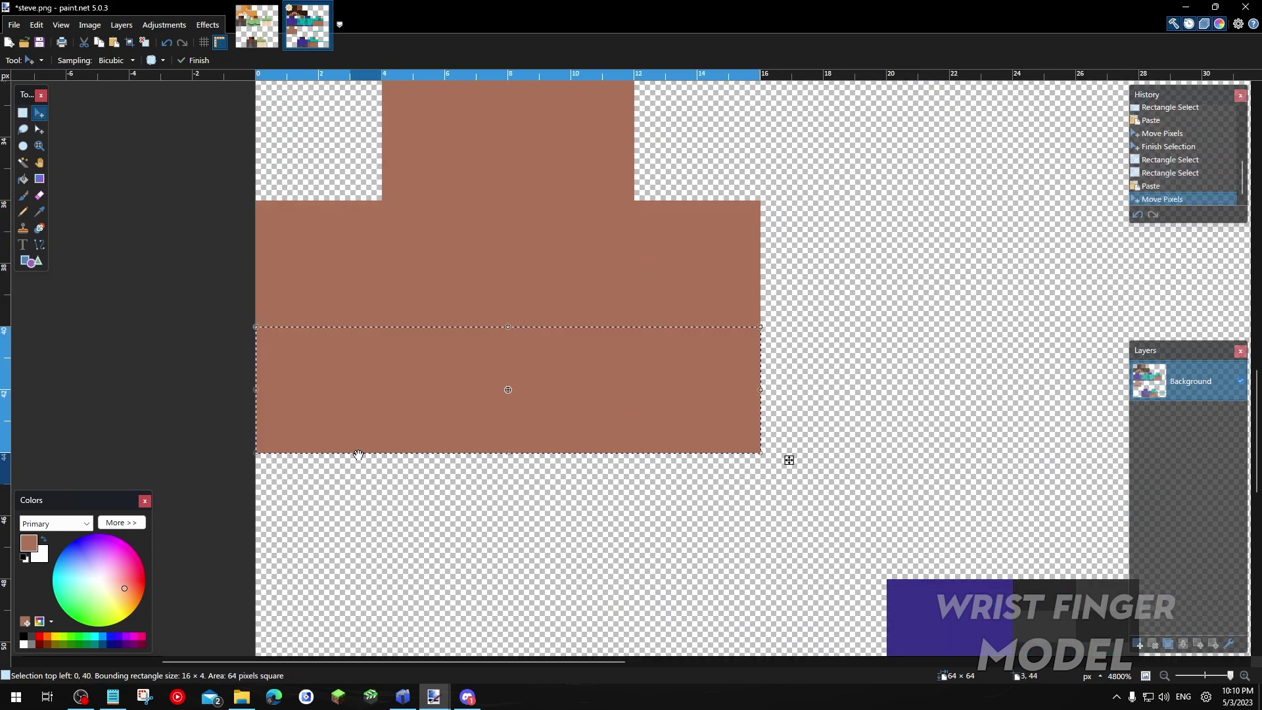
Paste another copy of the skin strip and use it to extend the block down to about row 45
scroll(395, 440, "up", 3)
key("ctrl+v")
scroll(510, 421, "down", 3)
key("s")
scroll(519, 397, "up", 3)
scroll(401, 263, "down", 4, "ctrl")
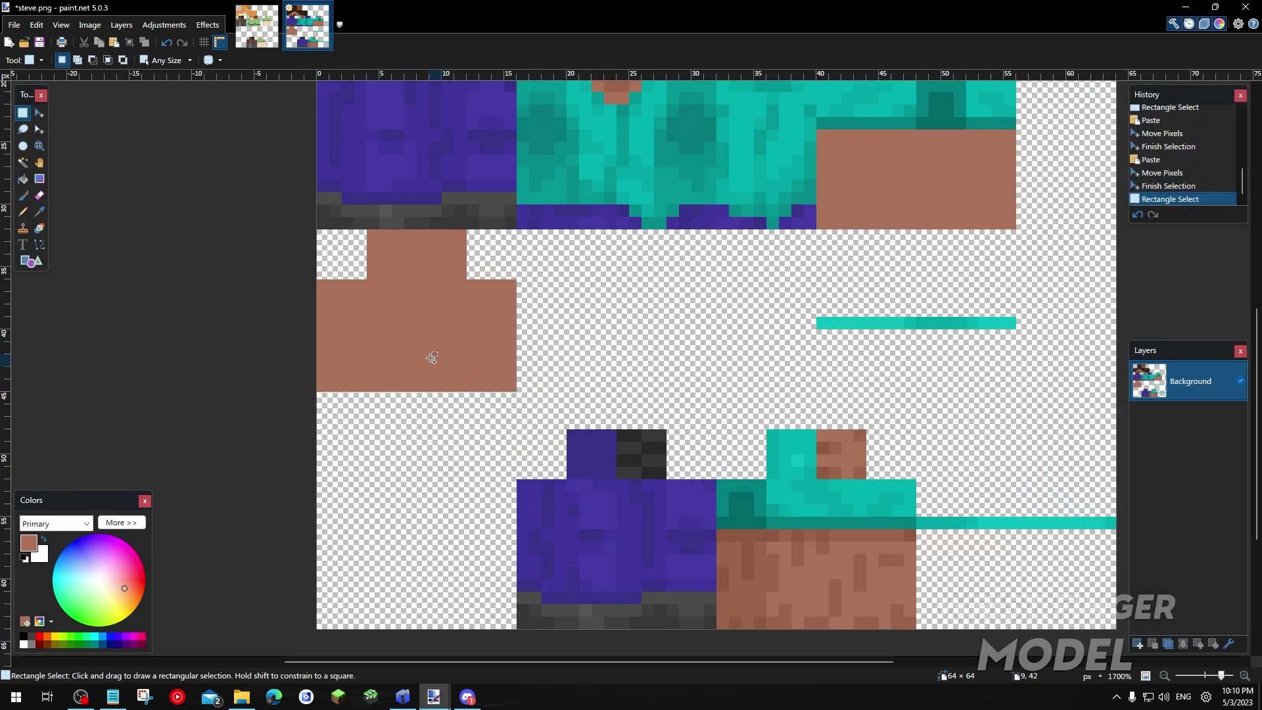
Erase the lower 16 × 4 px half of the plain skin area on the upper arm texture
scroll(434, 353, "down", 2, "ctrl")
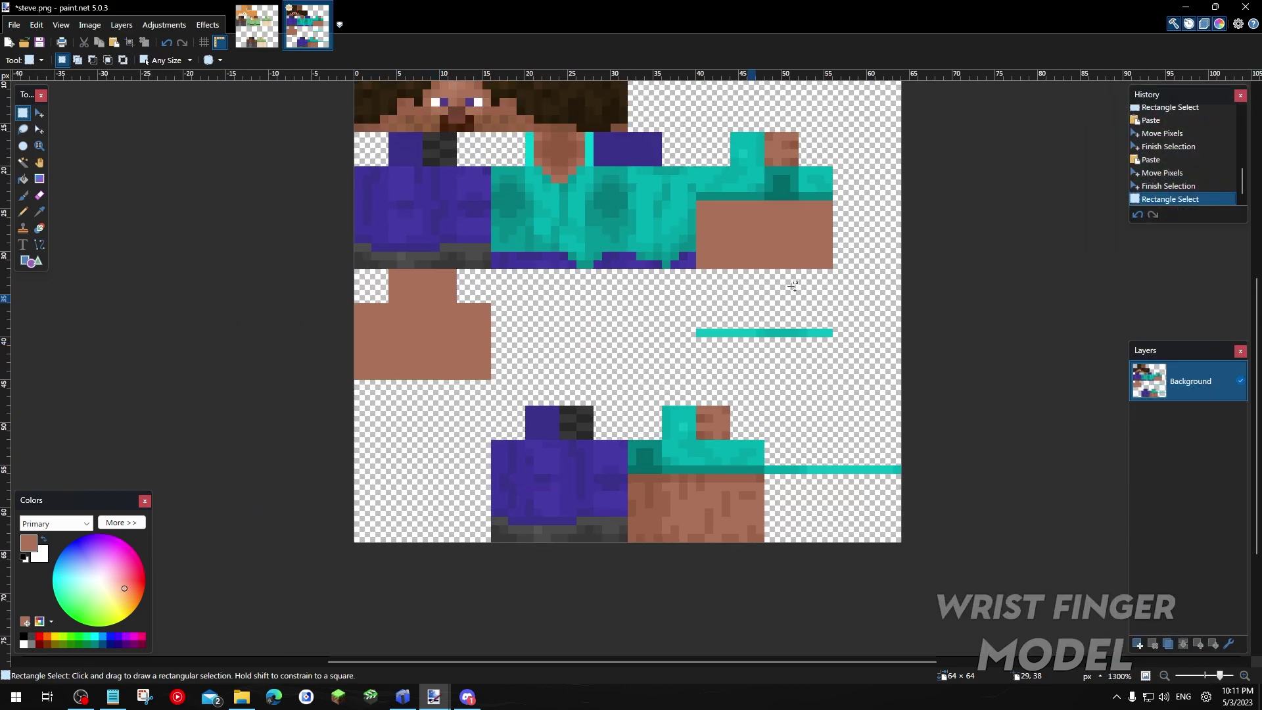
scroll(710, 302, "up", 5, "ctrl")
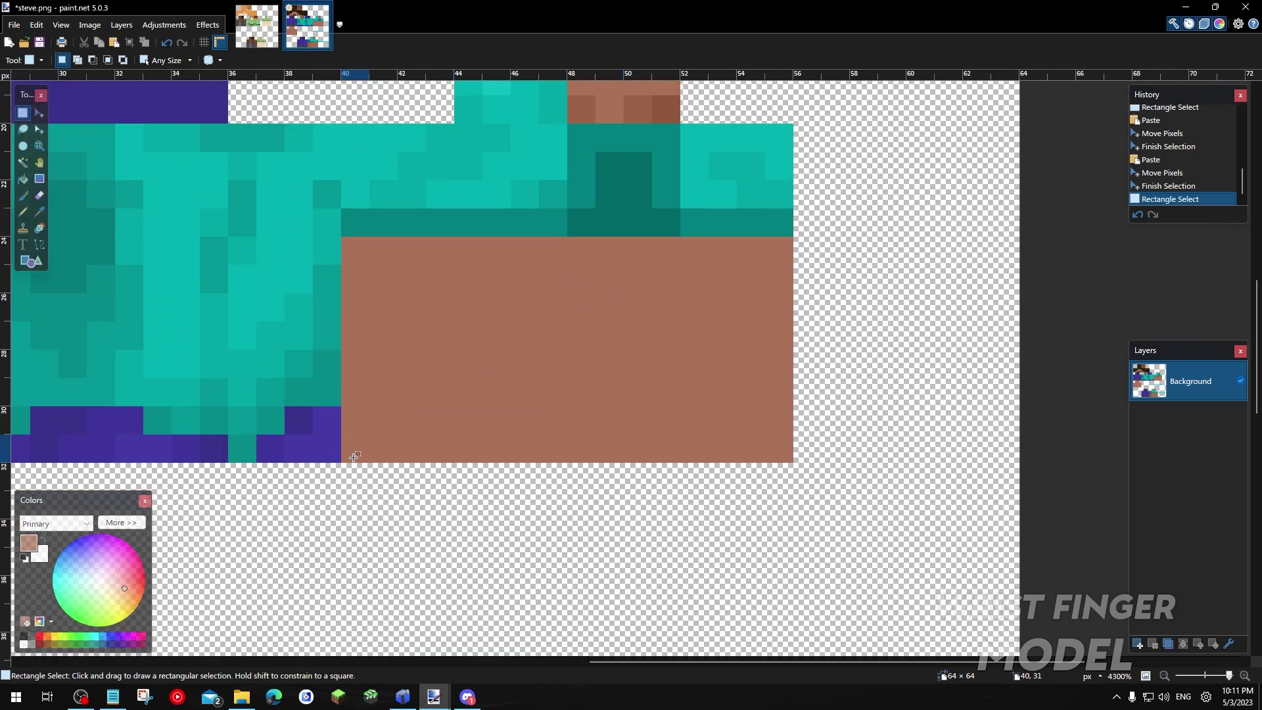
left_click_drag(362, 455, 776, 368)
key("Delete")
Select the arm's 4 × 4 px hand-end square at 48, 16 and paint it in a solid skin tone
scroll(706, 353, "down", 3, "ctrl")
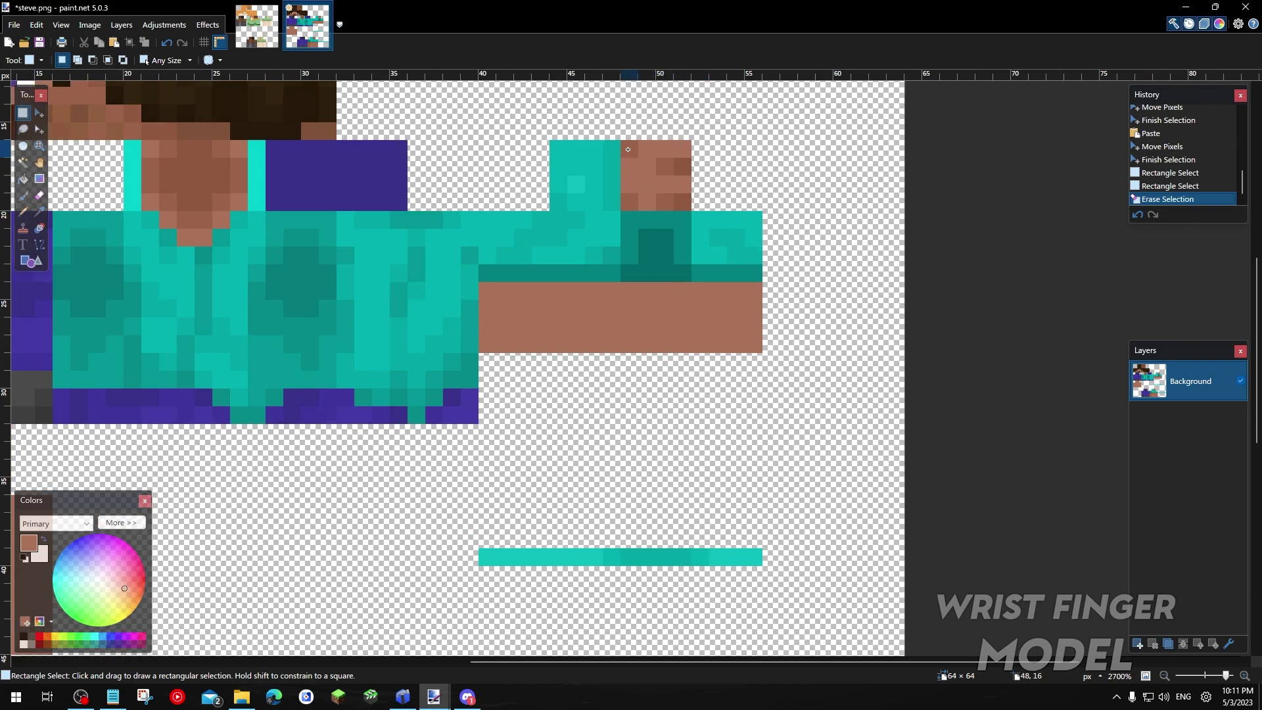
left_click_drag(622, 142, 690, 209)
scroll(677, 184, "up", 3)
key("p")
mouse_move(635, 309)
left_mouse_down()
mouse_move(678, 367)
mouse_move(681, 325)
left_mouse_up()
left_click(22, 112)
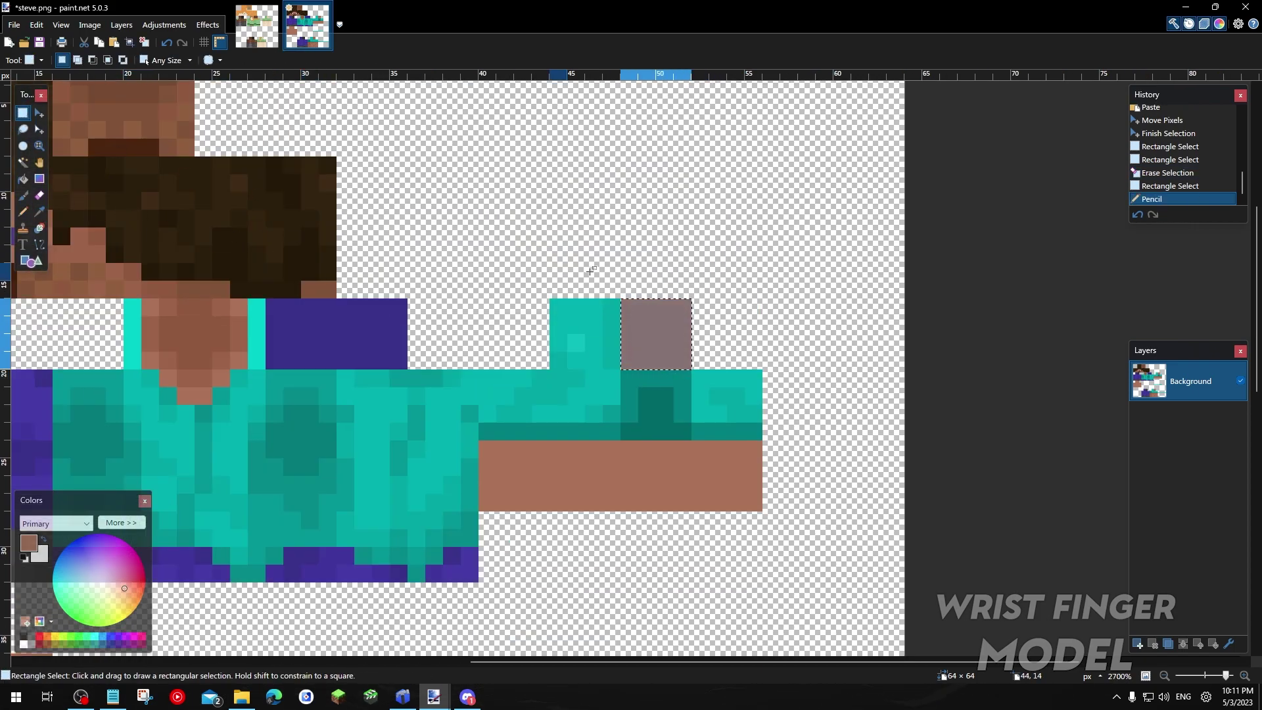
Clear the selection, save the edited steve.png texture and switch to Modelbench
left_click(555, 262)
scroll(599, 292, "down", 6, "ctrl")
key("ctrl+s")
left_click(403, 697)
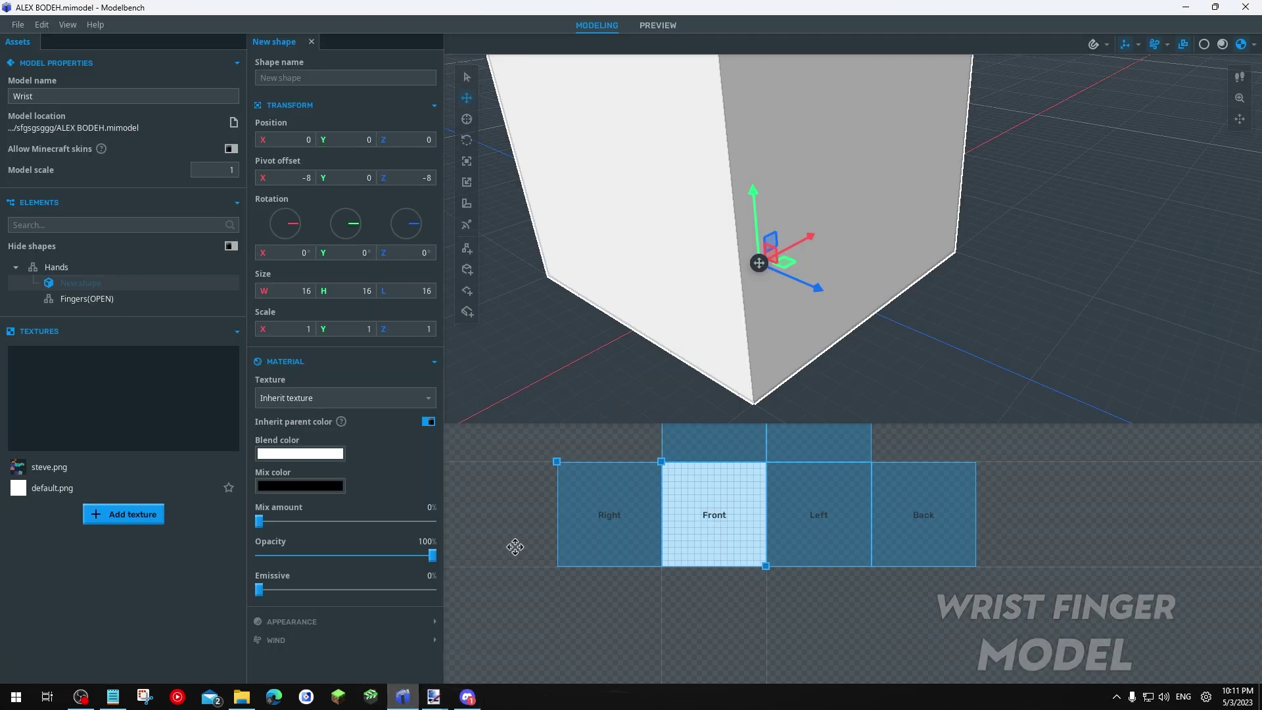
Assign the steve.png texture to the hand block and resize it to 4 × 3 × 4 on the skin-toned texture area
left_click_drag(547, 387, 578, 342)
scroll(579, 342, "down", 3)
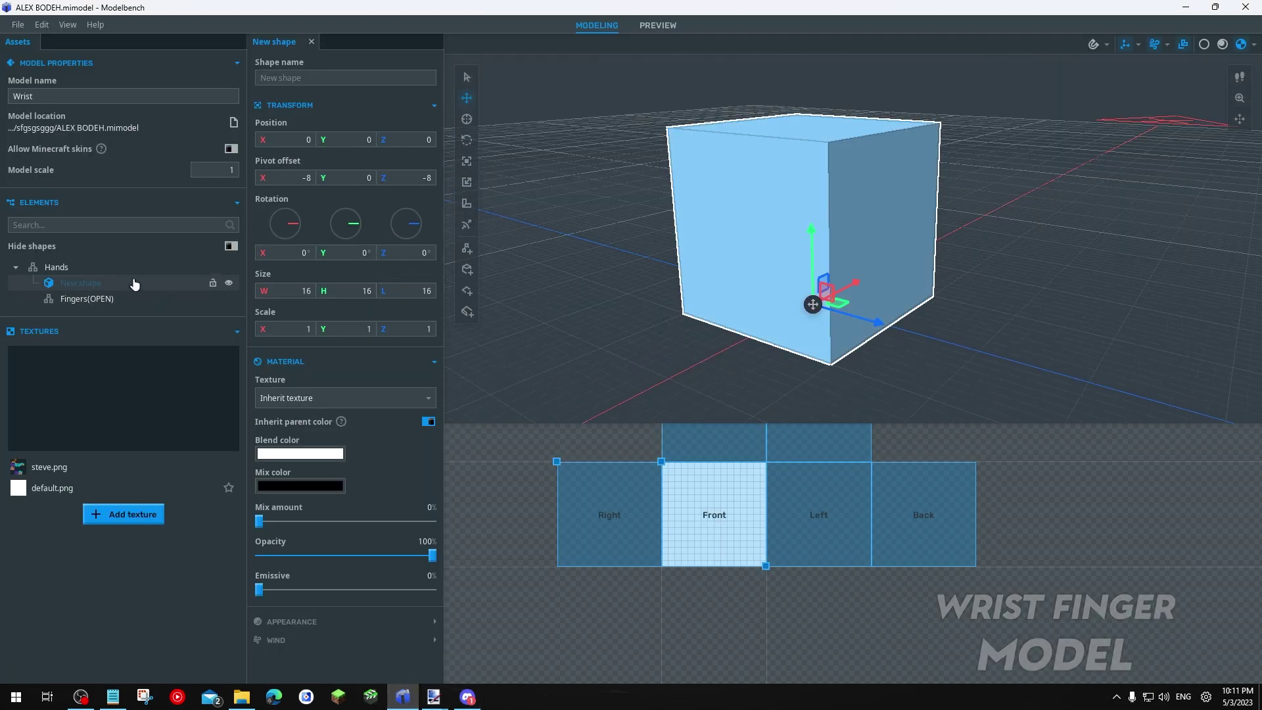
left_click(345, 398)
left_click(338, 450)
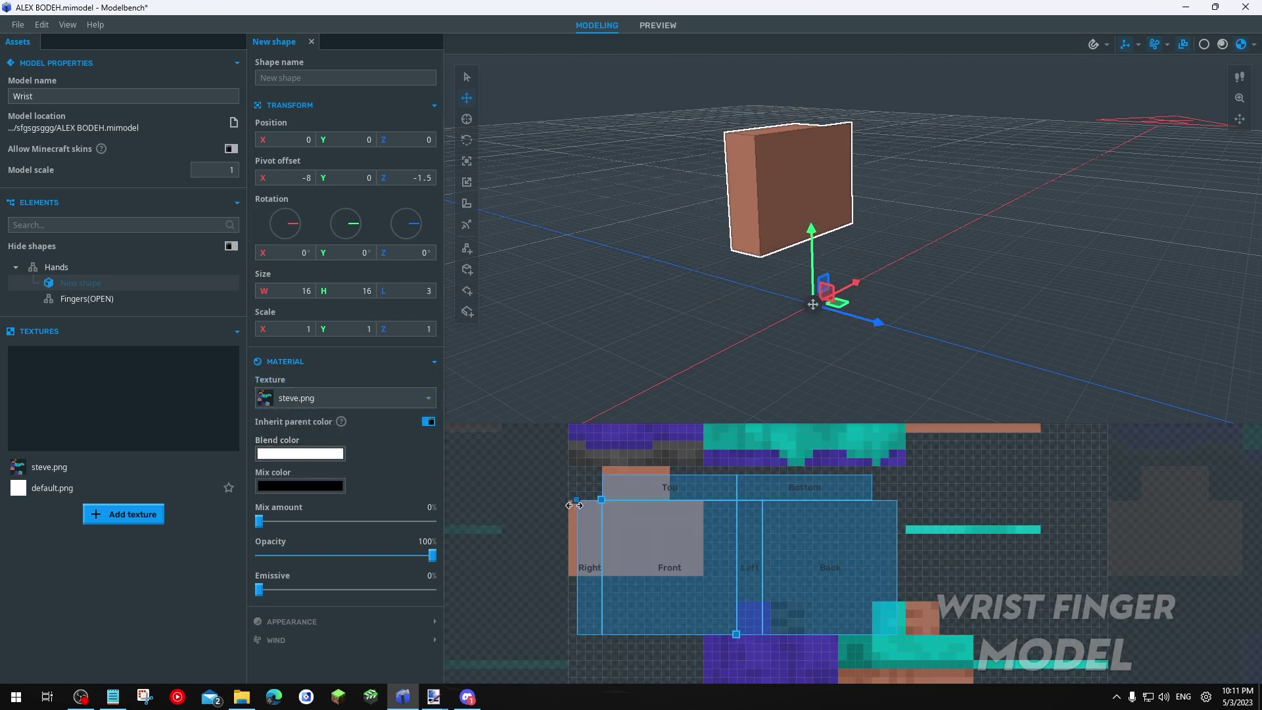
left_click_drag(736, 635, 636, 526)
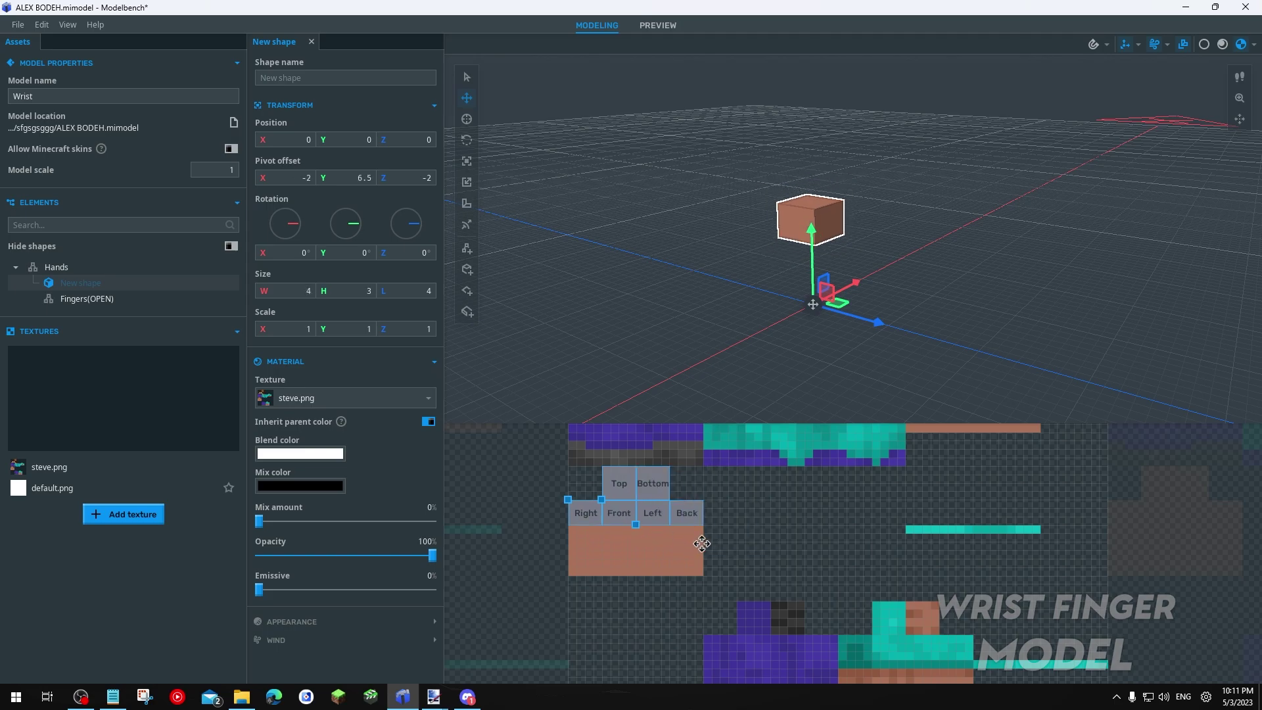
scroll(702, 543, "up", 5)
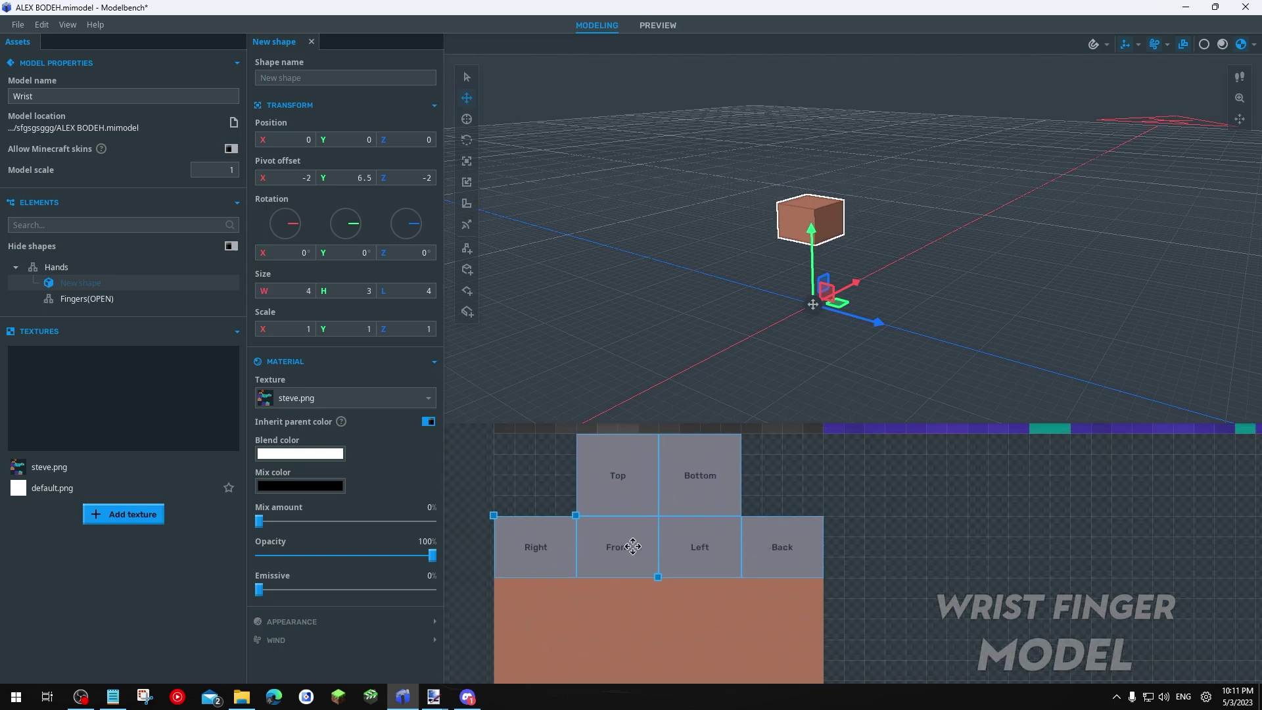
middle_click_drag(745, 514, 729, 510)
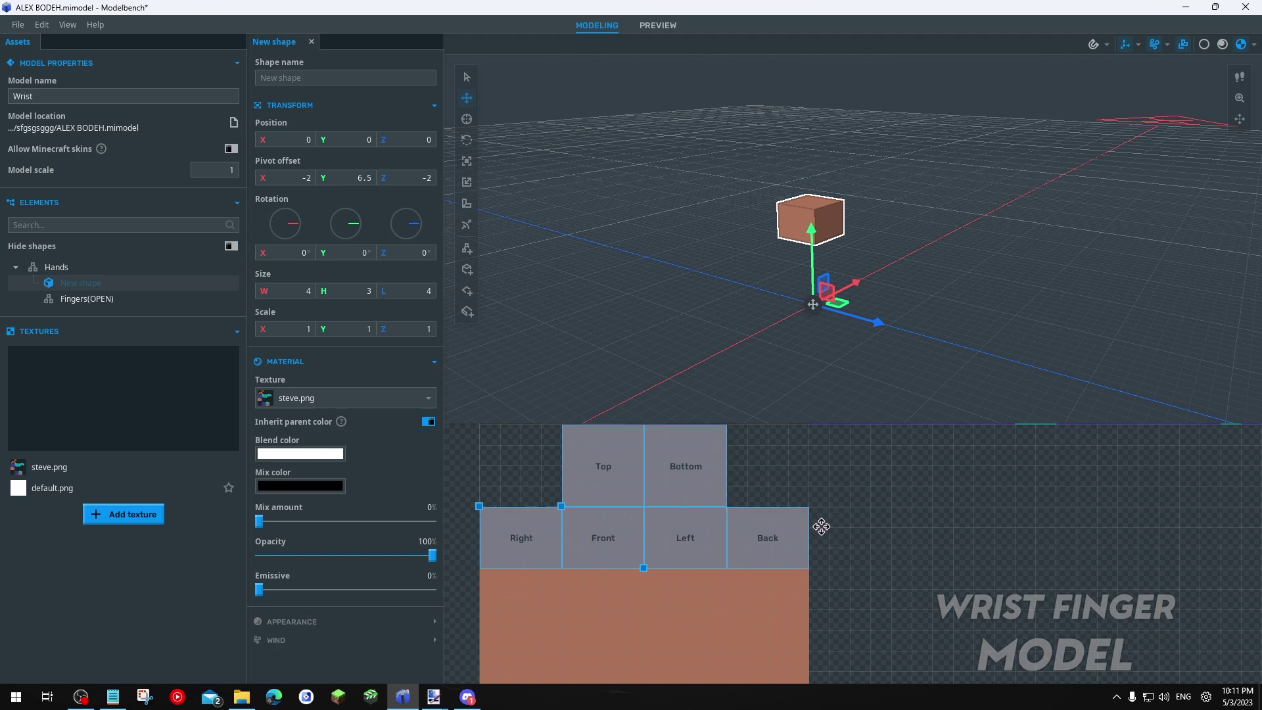
scroll(820, 520, "down", 7)
Enable snapping and lower the hand block with the Pivot tool to a pivot offset Y of 0.75
left_click_drag(842, 368, 835, 269)
left_click(469, 118)
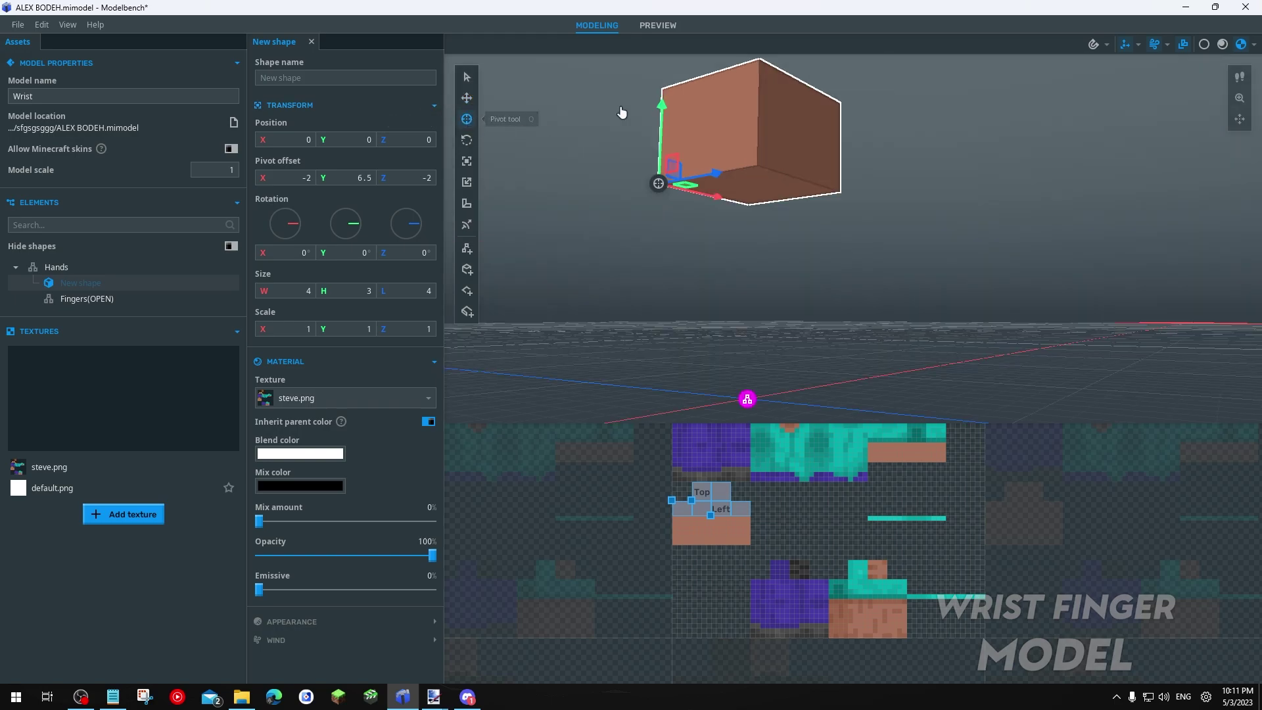
left_click_drag(662, 113, 695, 344)
key("ctrl+z")
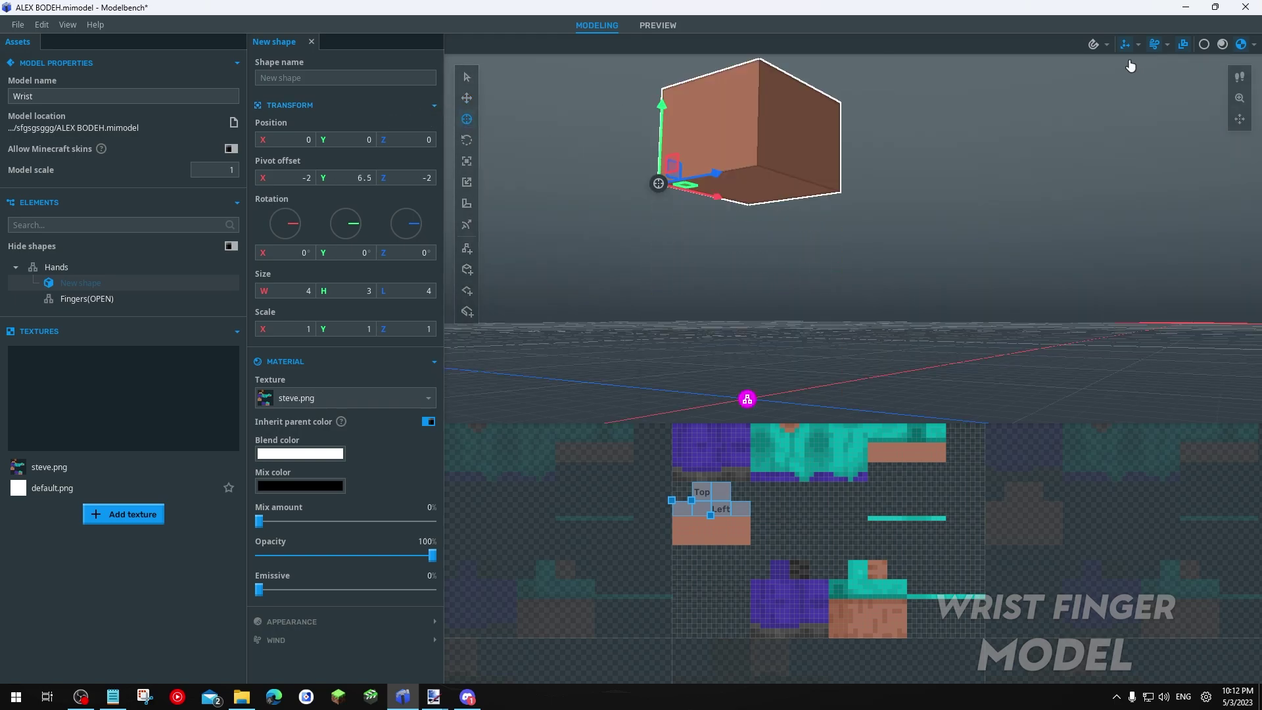
left_click(1096, 46)
left_click_drag(664, 123, 670, 332)
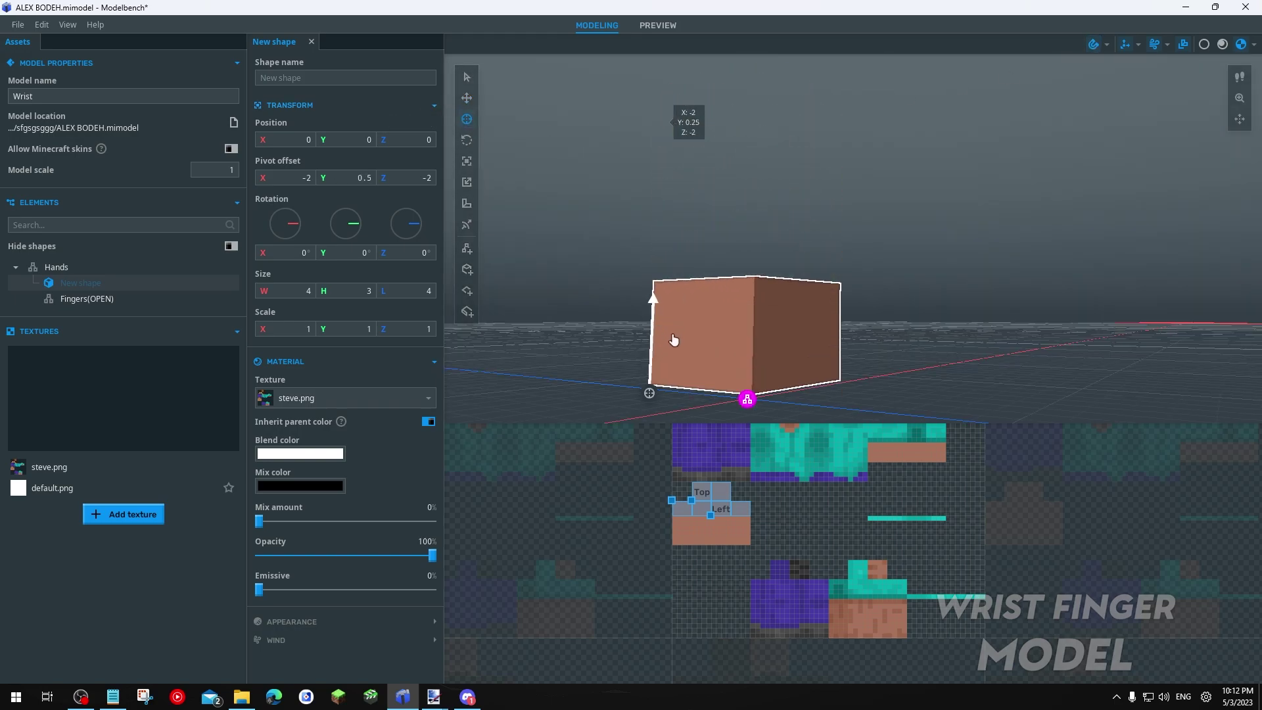
left_click(822, 229)
left_click_drag(664, 242, 664, 203)
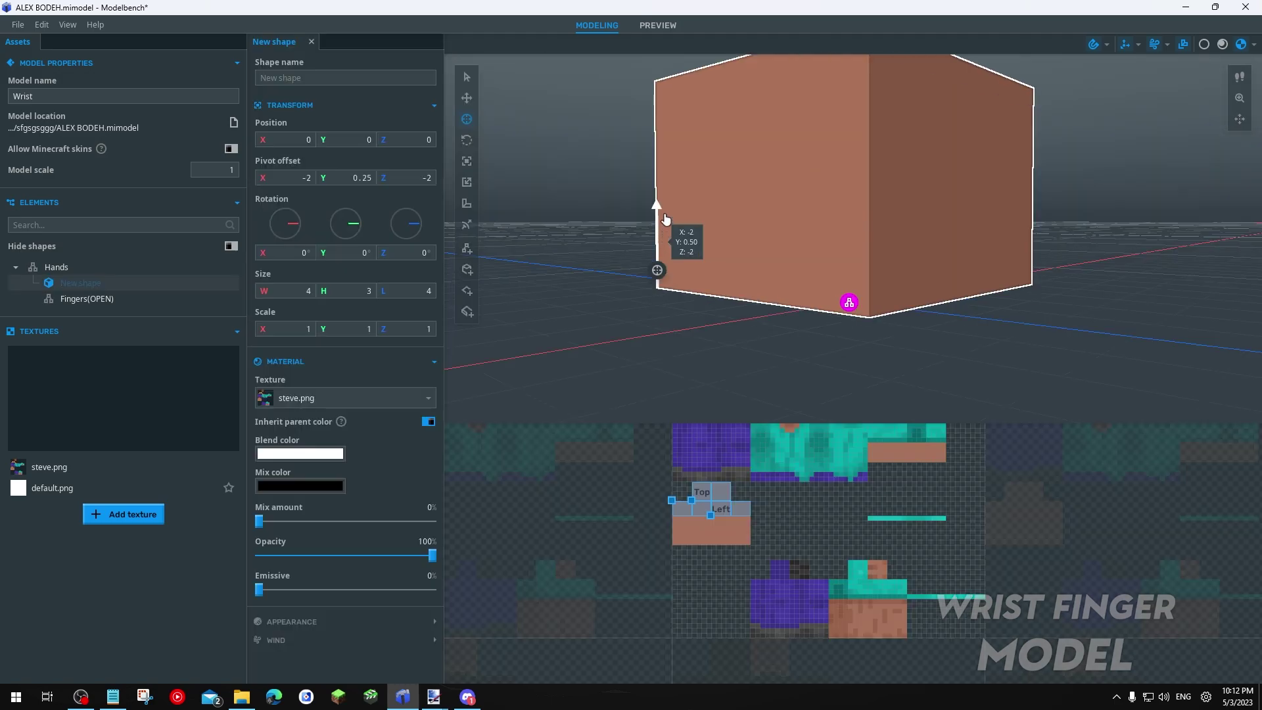
Examine the hand block's underside and its placement relative to the Hands and Fingers(OPEN) part origins
left_click(1096, 316)
left_click_drag(1025, 317, 1014, 303)
left_click_drag(830, 291, 770, 290)
scroll(770, 290, "down", 4)
scroll(769, 290, "up", 5)
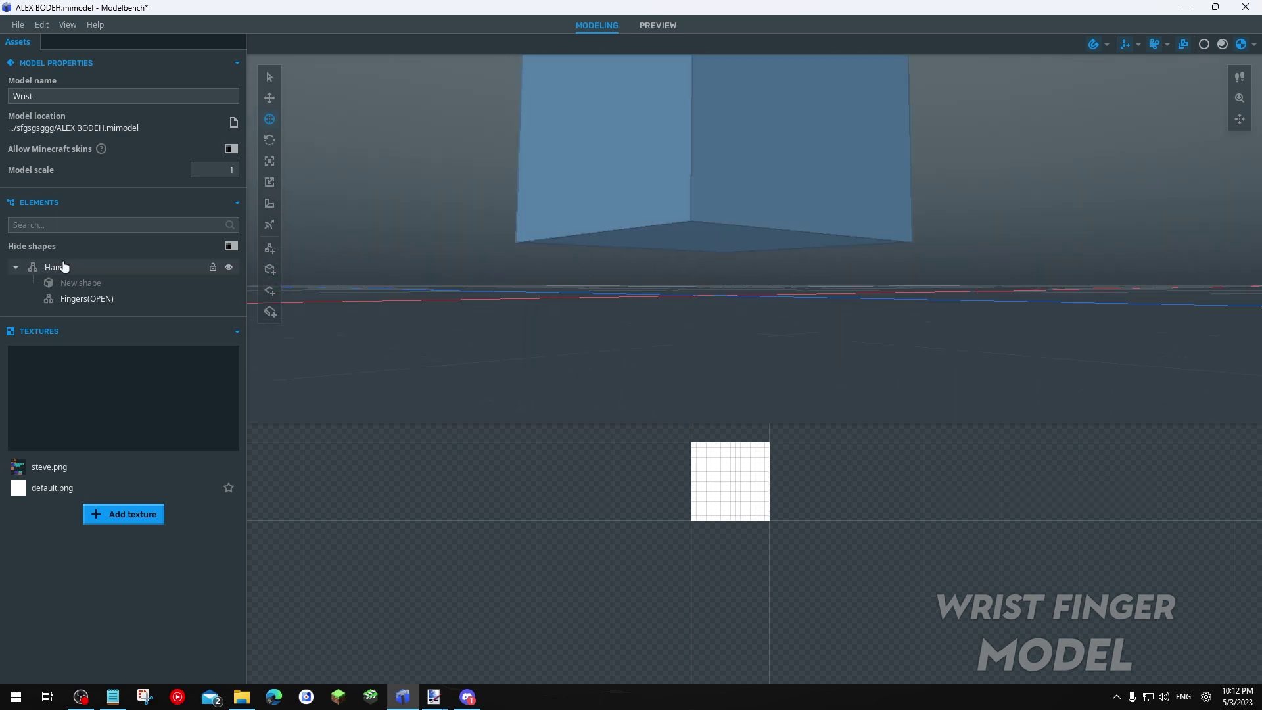
left_click(87, 300)
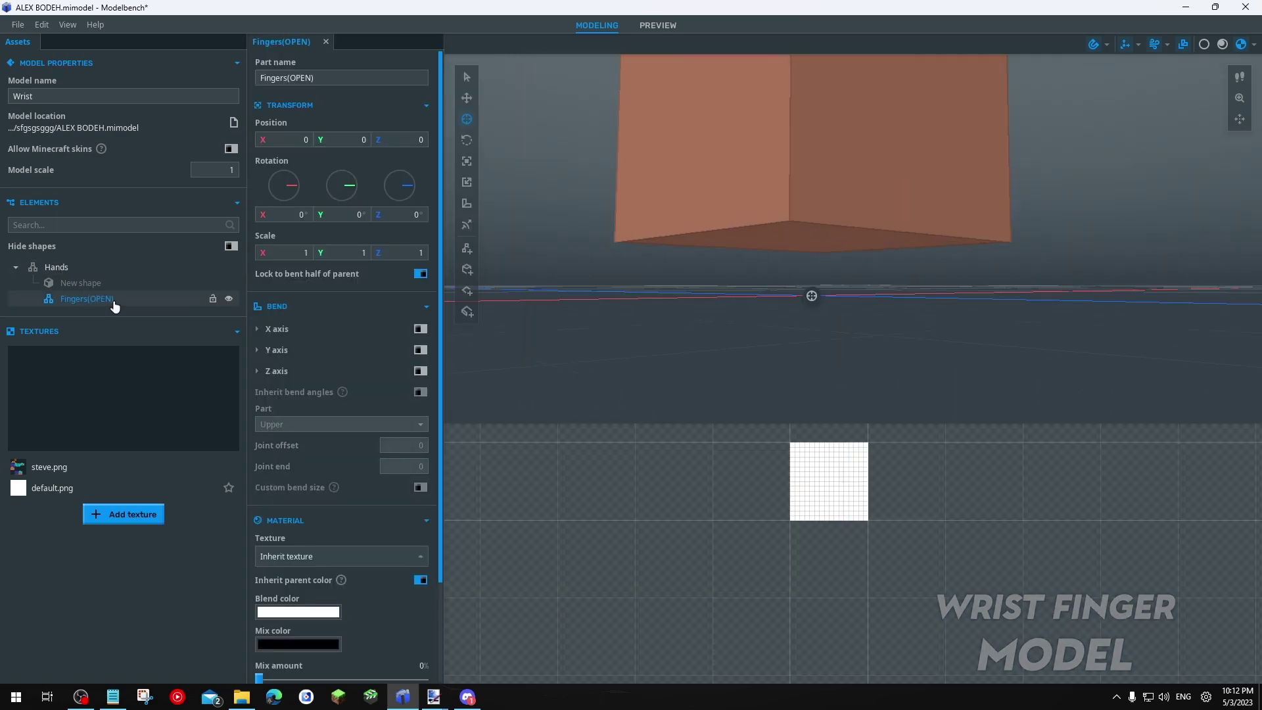
left_click(668, 274)
scroll(666, 276, "down", 5)
left_click(100, 269)
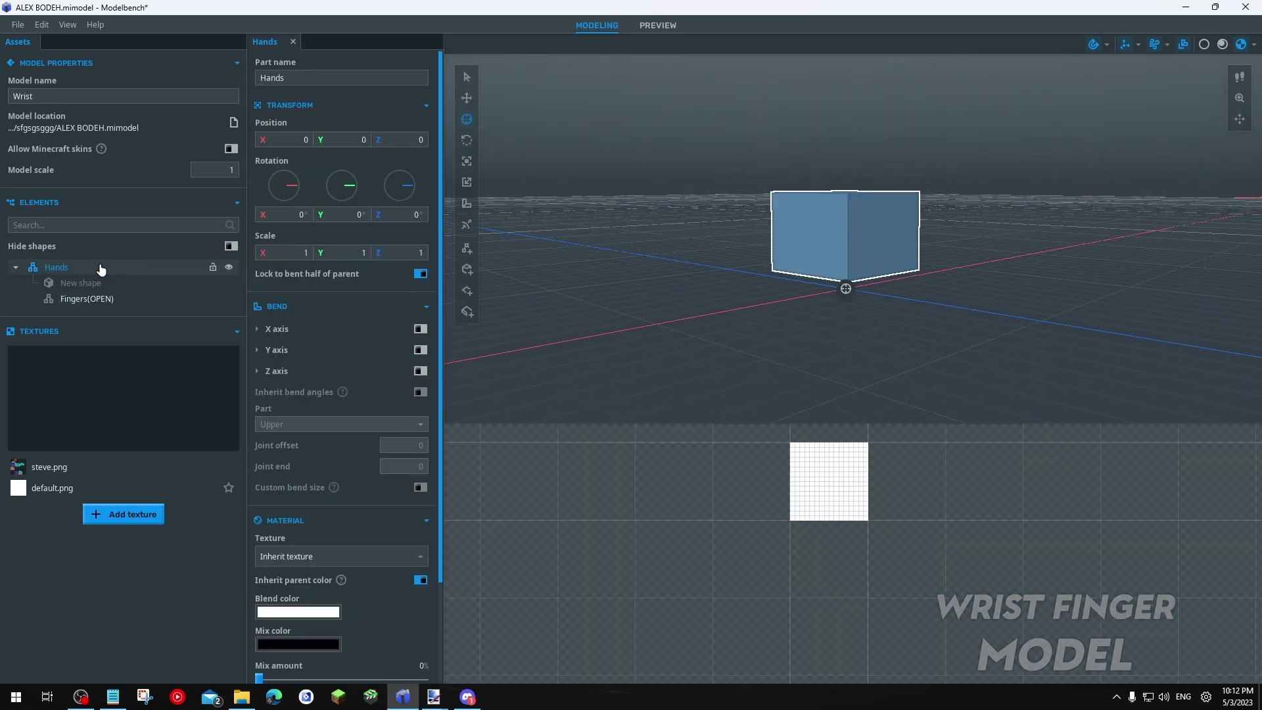
left_click(466, 98)
scroll(941, 287, "up", 6)
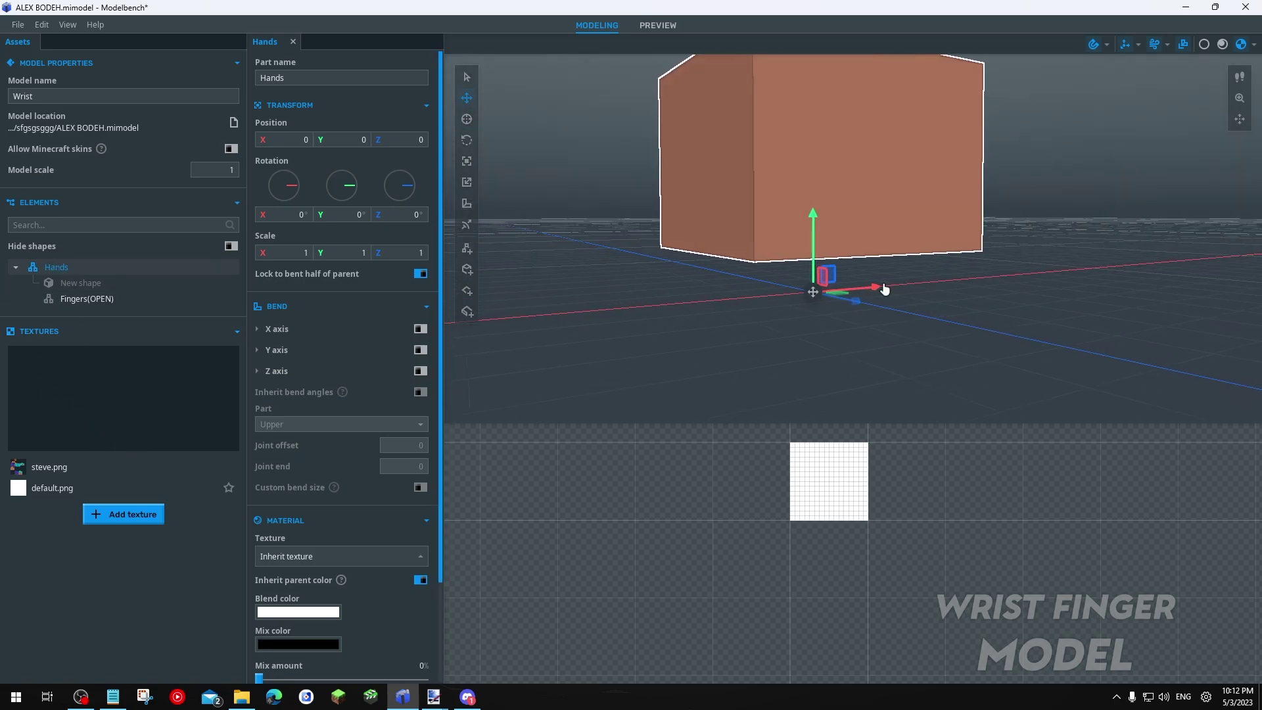
left_click(87, 299)
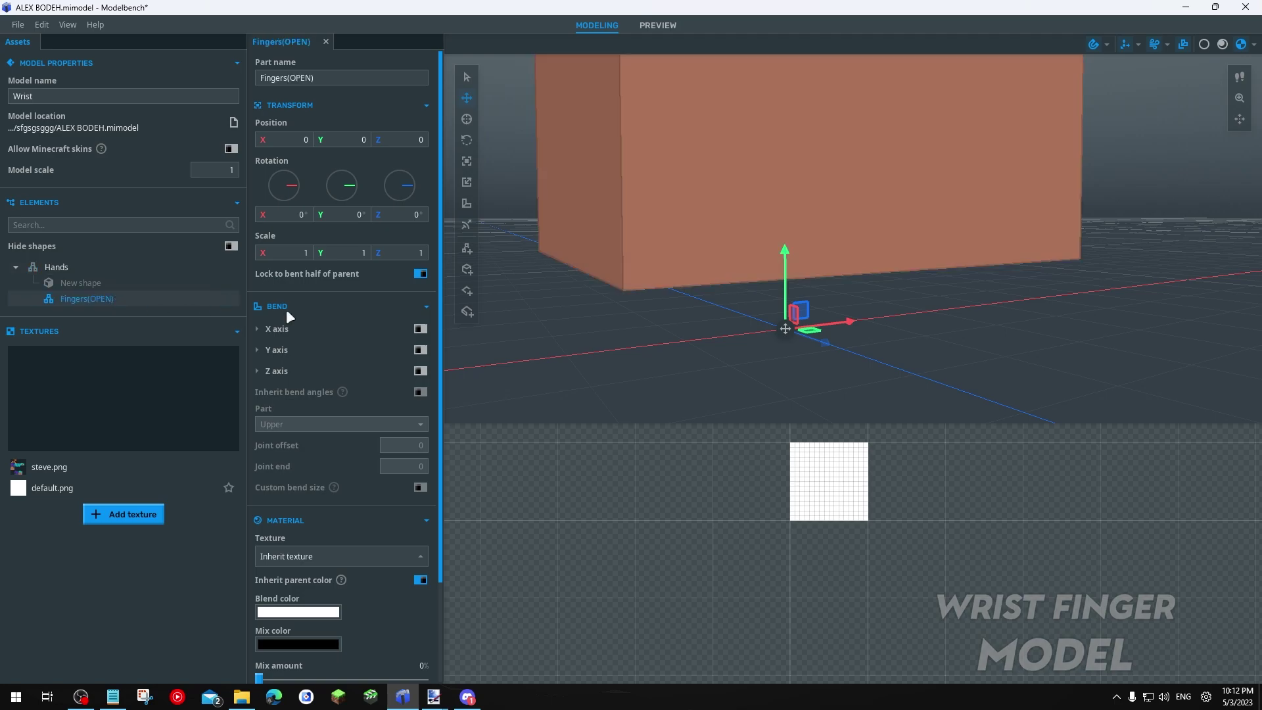
scroll(629, 304, "down", 4)
left_click_drag(717, 307, 758, 313)
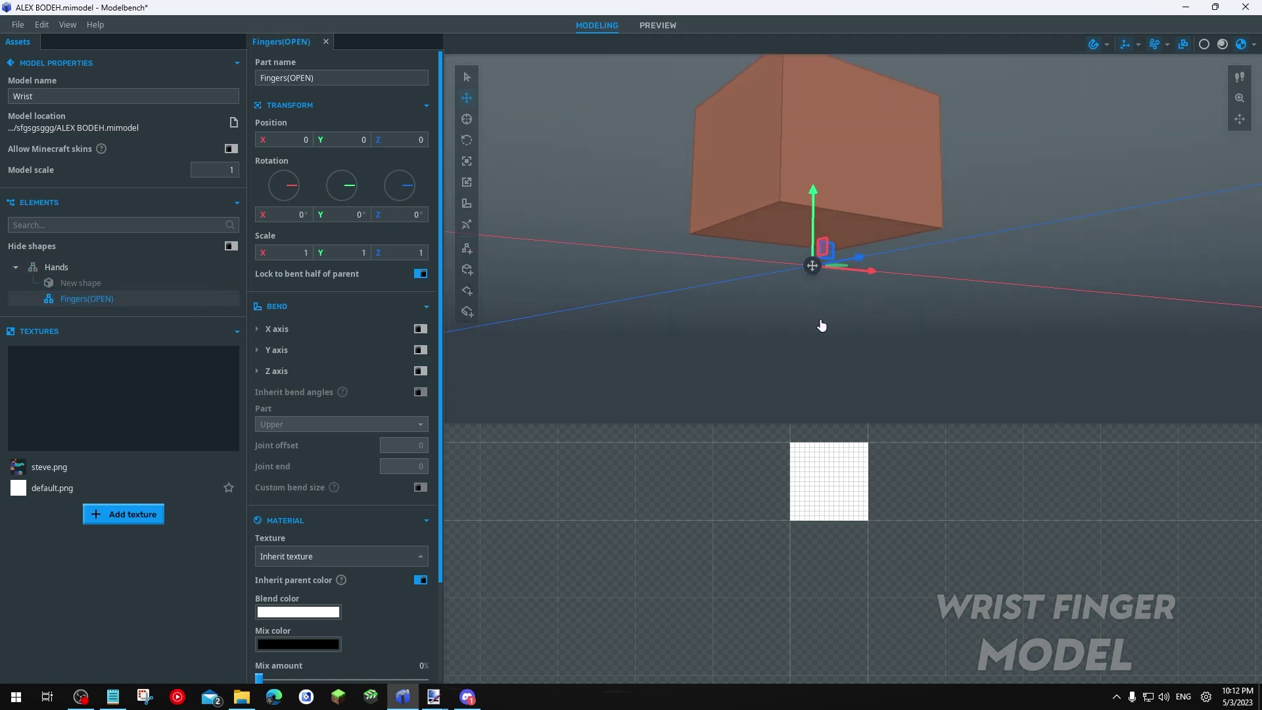
Lower the hand block beneath the part origin by setting its position Y to -3.75
left_click(169, 289)
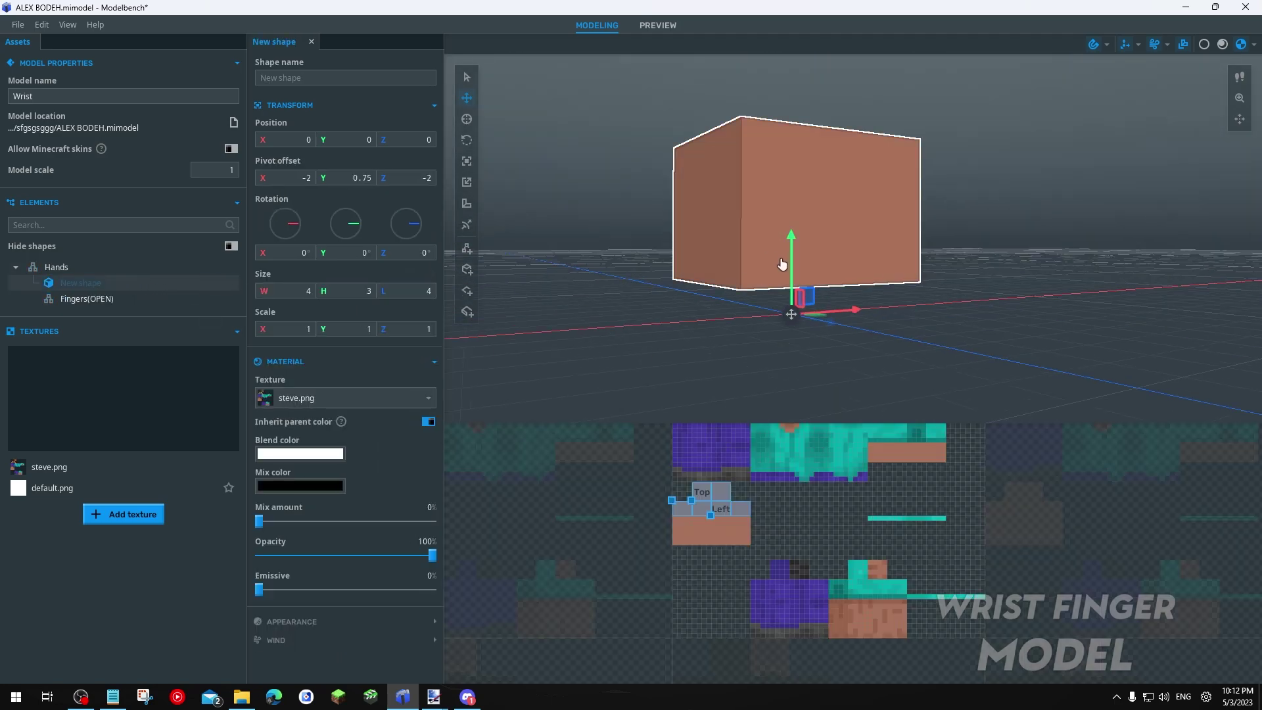
left_click_drag(346, 139, 310, 141)
key("ctrl+z")
left_click(467, 119)
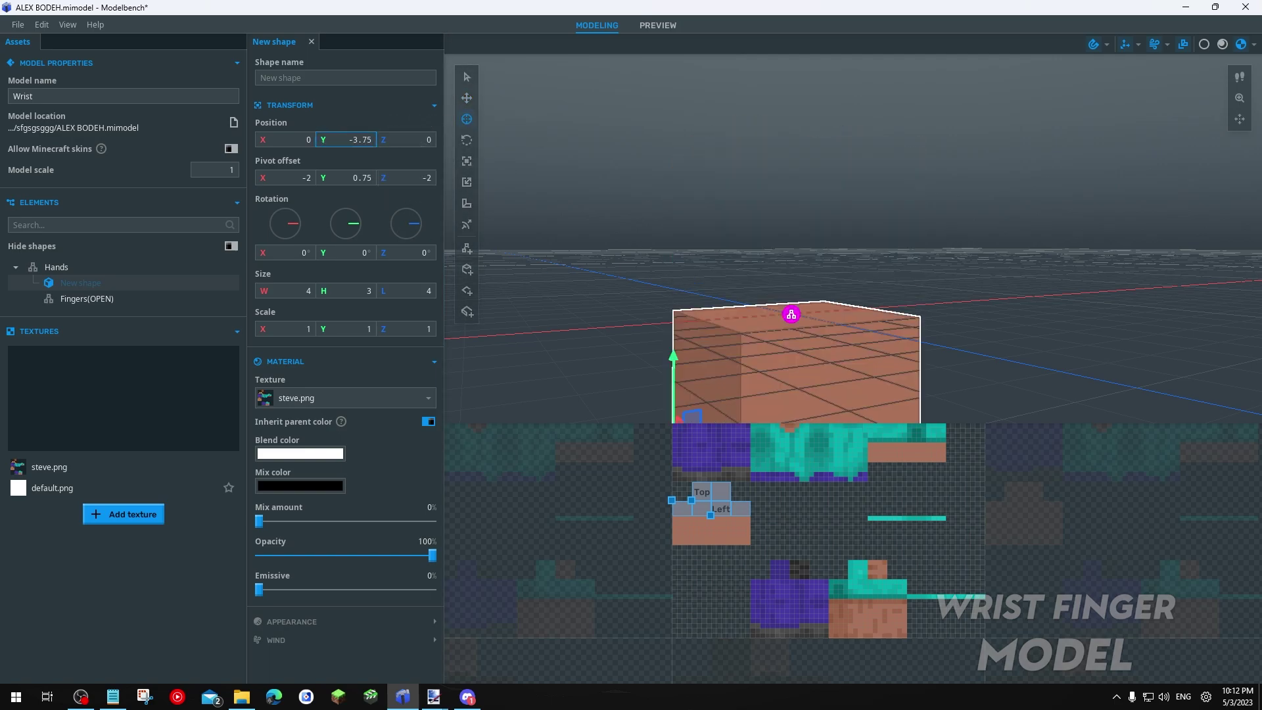
key("w")
right_click_drag(864, 203, 823, 180)
left_click_drag(822, 180, 817, 199)
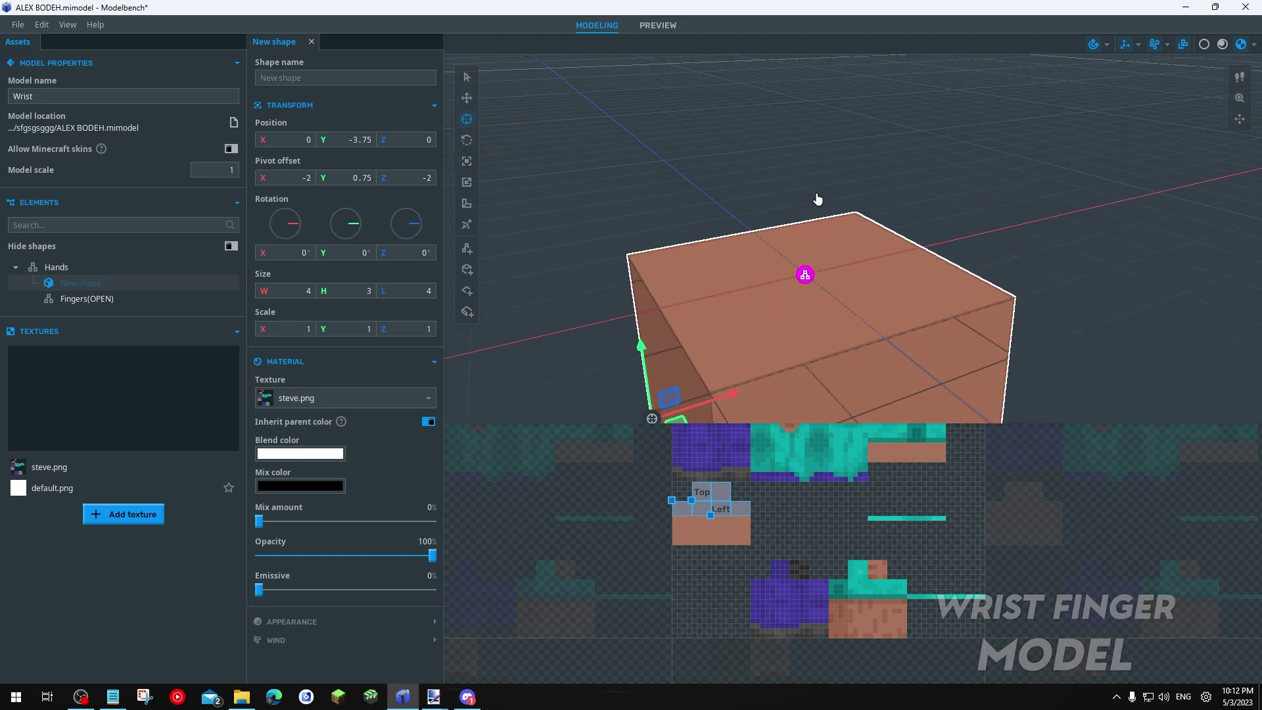
left_click_drag(713, 347, 747, 346)
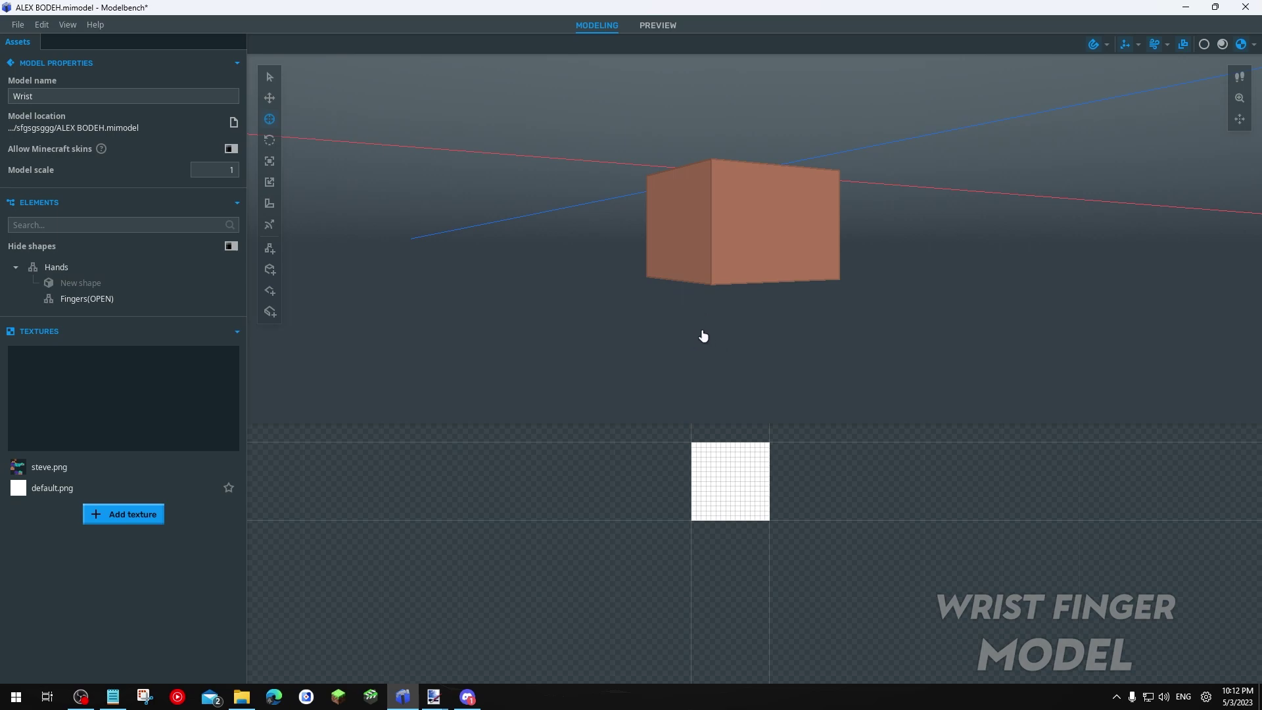
Add a new part inside Fingers(OPEN) and name it Finger 1
left_click(87, 298)
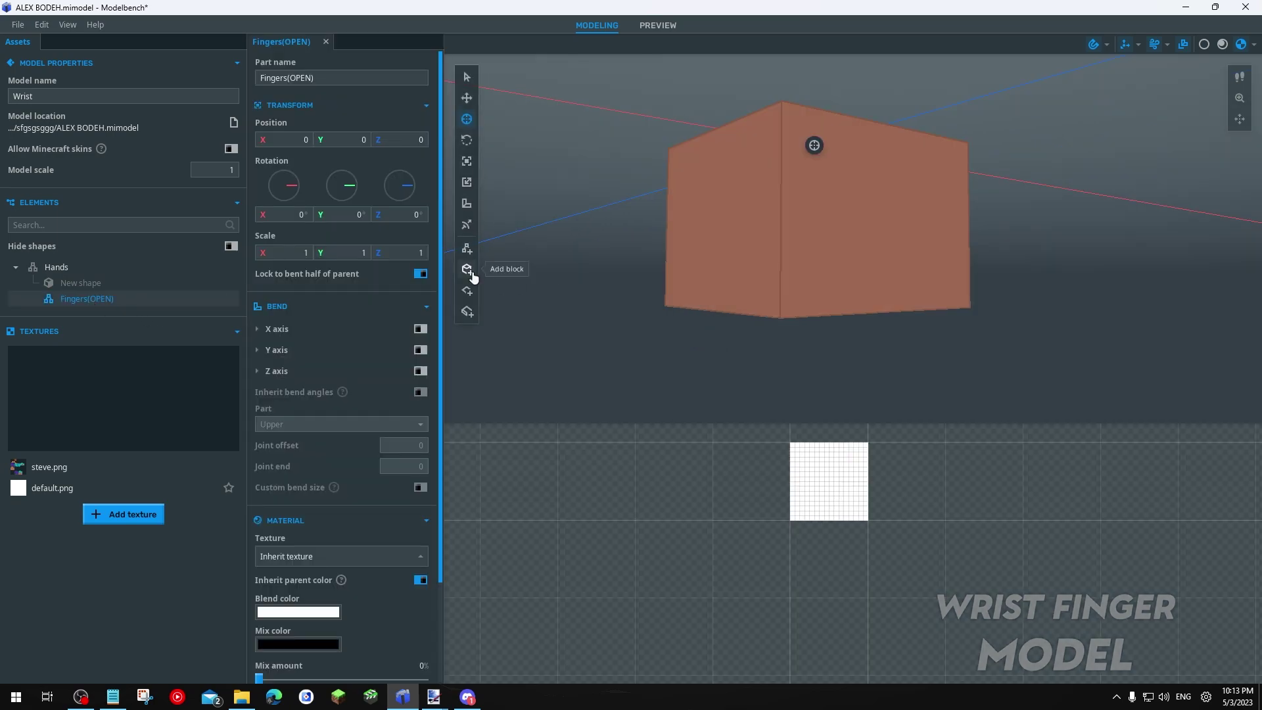
left_click(466, 249)
left_click(315, 79)
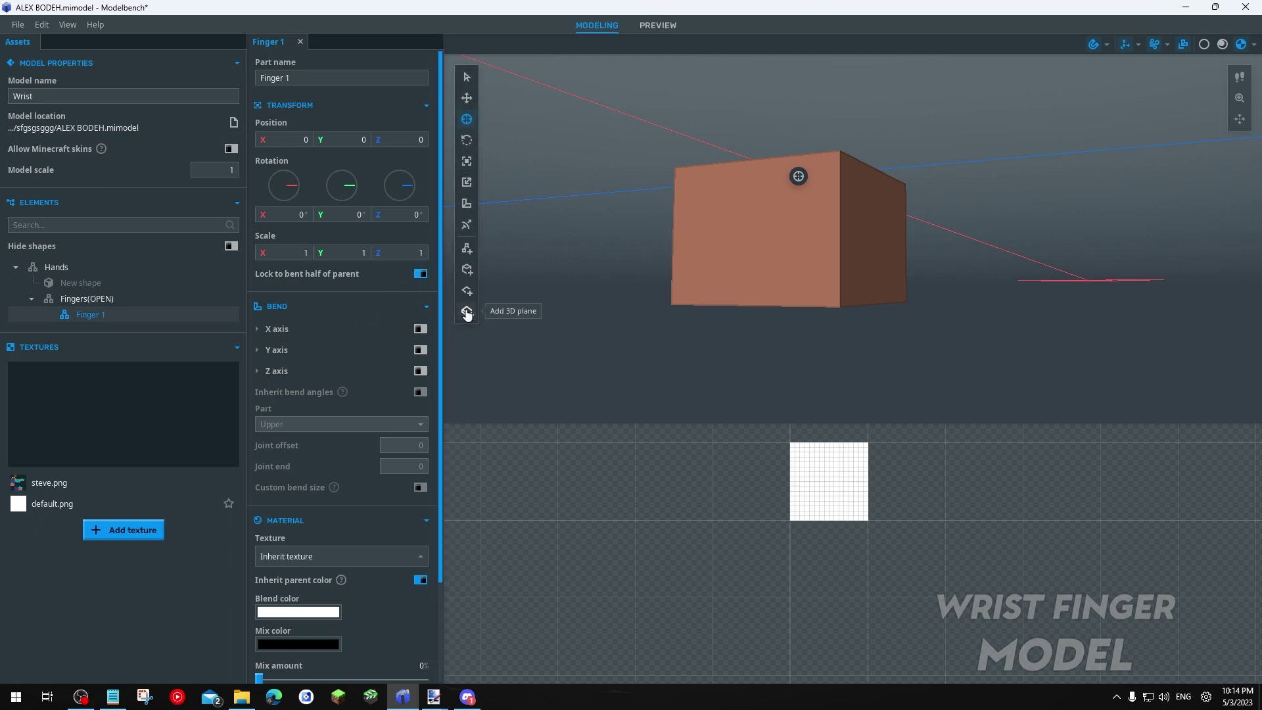
Add a block shape inside the Finger 1 part, undoing the mistakenly added 3D plane
left_click(467, 313)
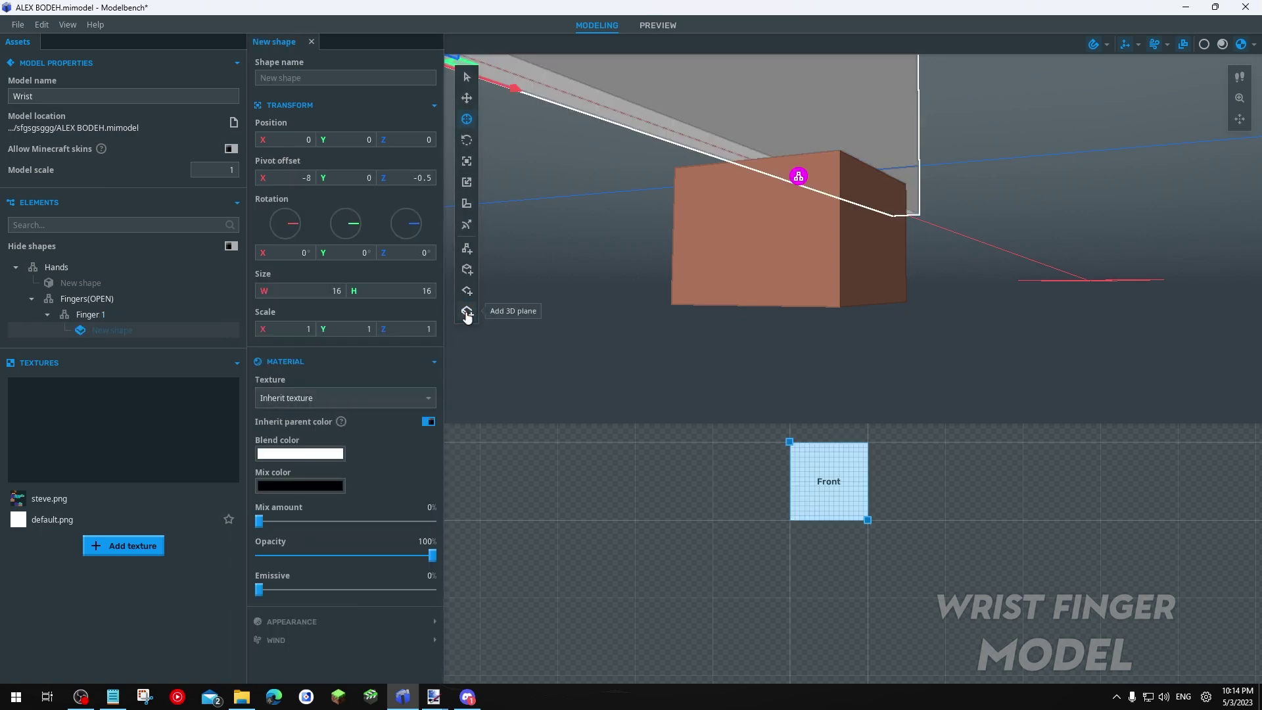
key("ctrl+z")
left_click(468, 270)
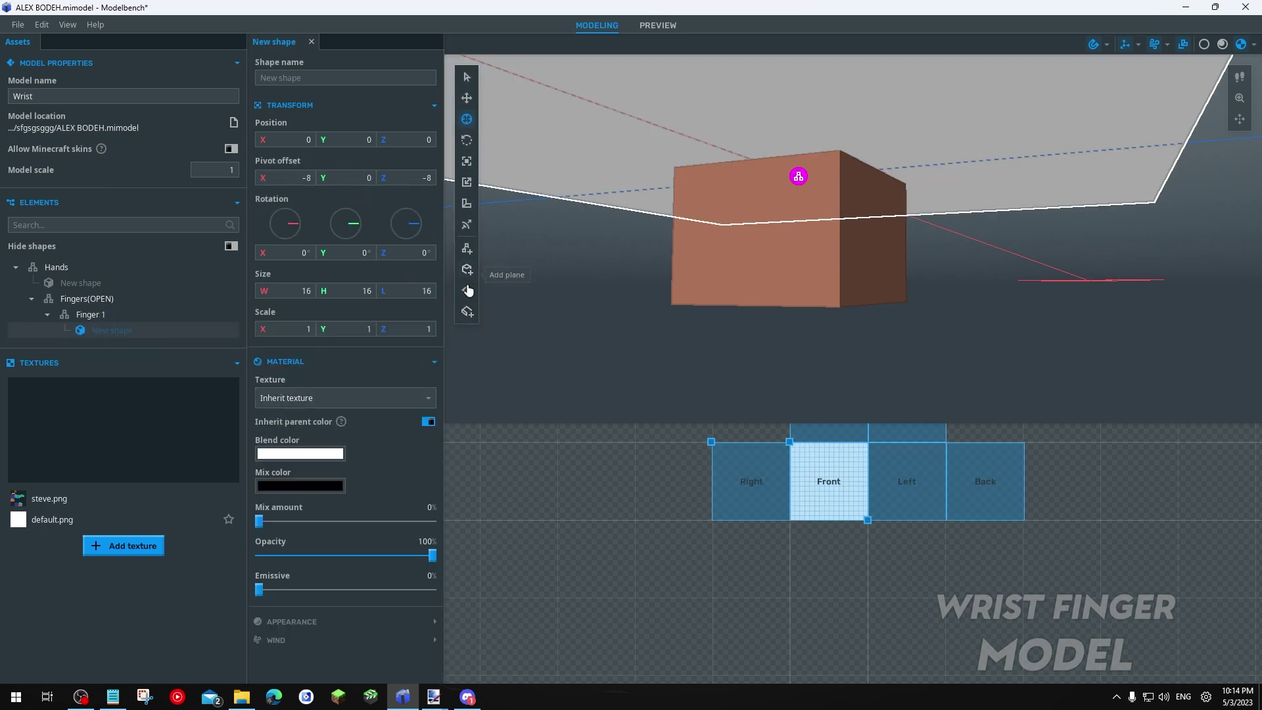
Assign the steve.png texture to the Fingers(OPEN) part
left_click(113, 299)
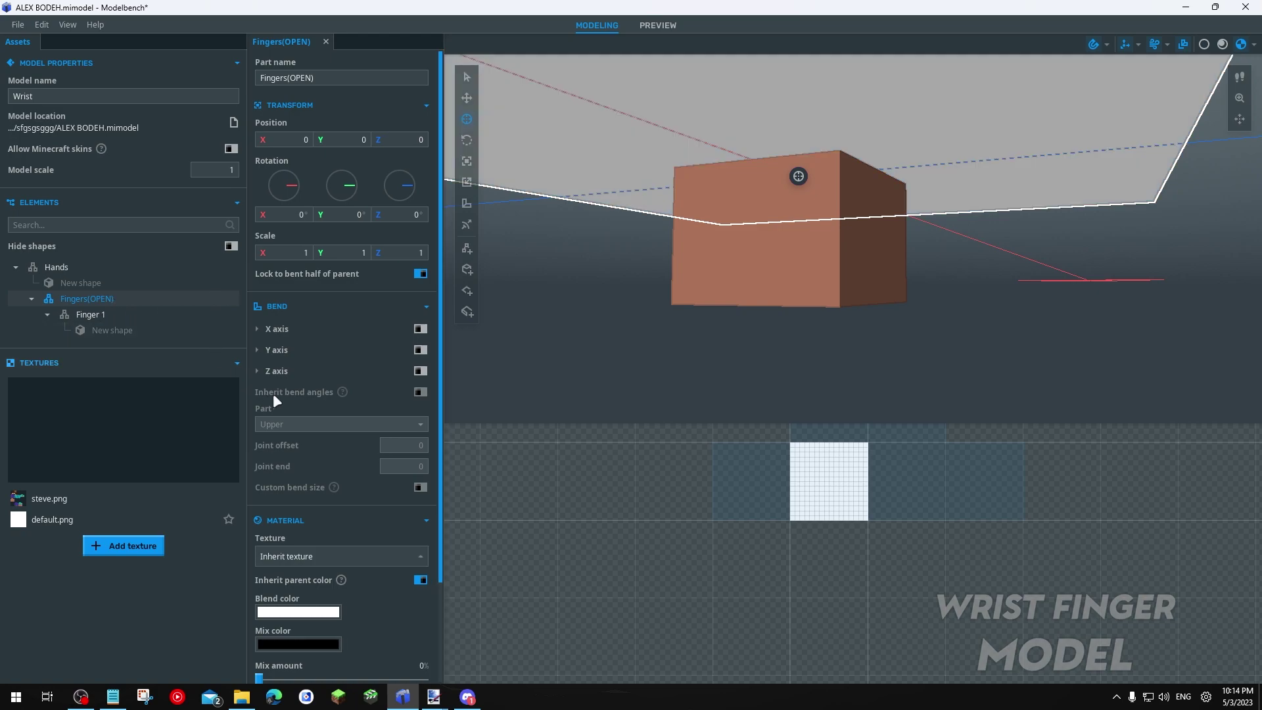
left_click(310, 556)
left_click(296, 512)
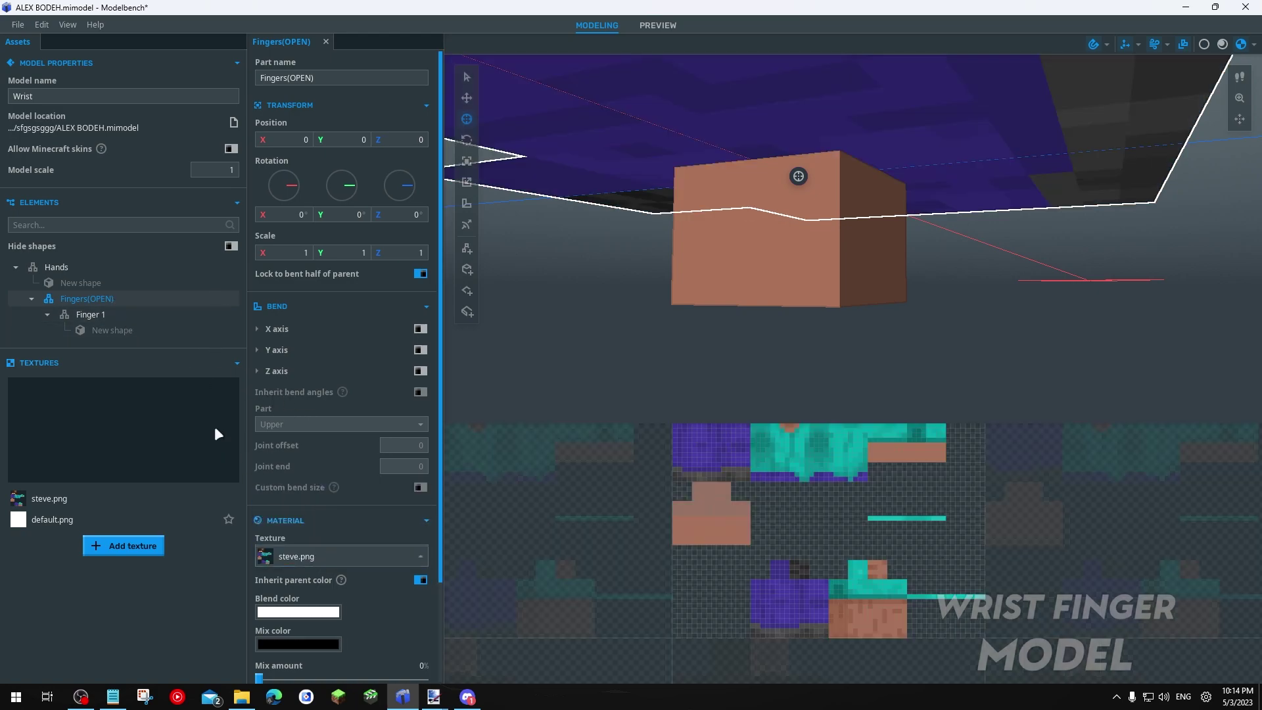
Keep the Finger 1 block on the inherited texture and move its texture mapping onto the plain skin-toned area
left_click(119, 314)
left_click(122, 330)
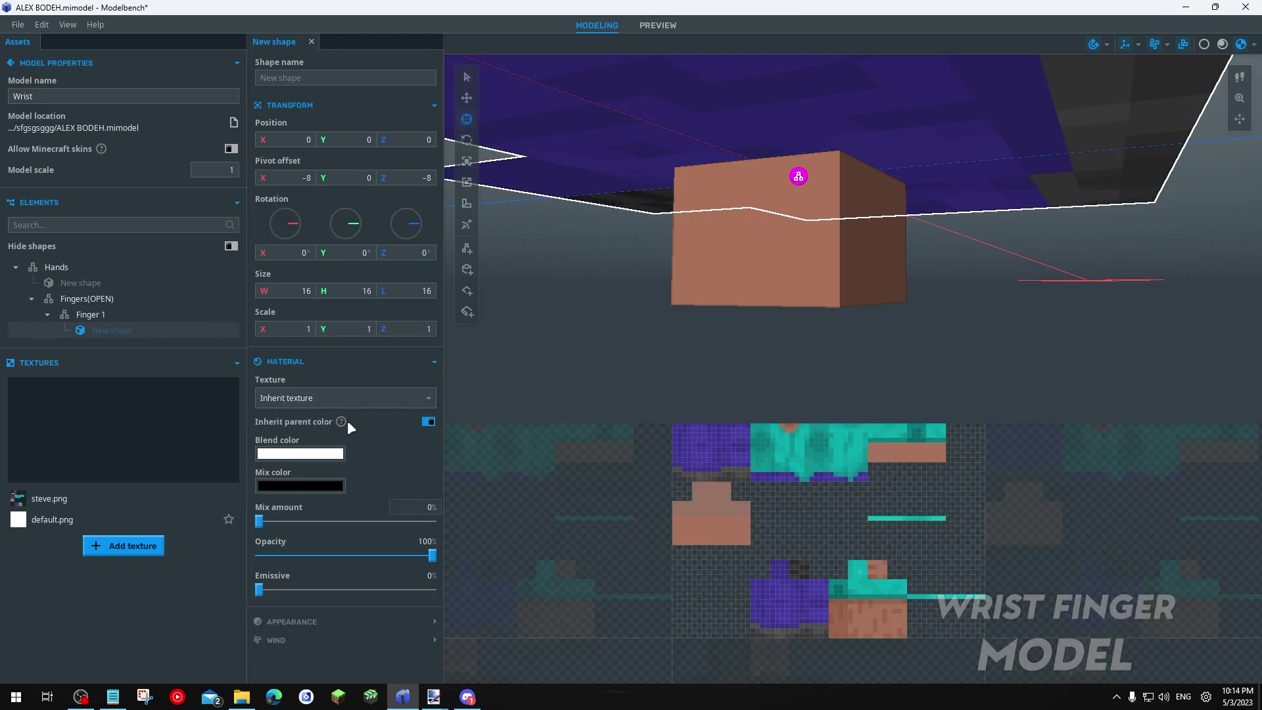
left_click(336, 397)
left_click(321, 395)
scroll(711, 524, "up", 3)
left_click_drag(656, 458, 684, 567)
scroll(705, 575, "up", 5)
left_click_drag(630, 529, 604, 547)
scroll(480, 544, "up", 2)
left_click_drag(480, 544, 735, 510)
key("ctrl+z")
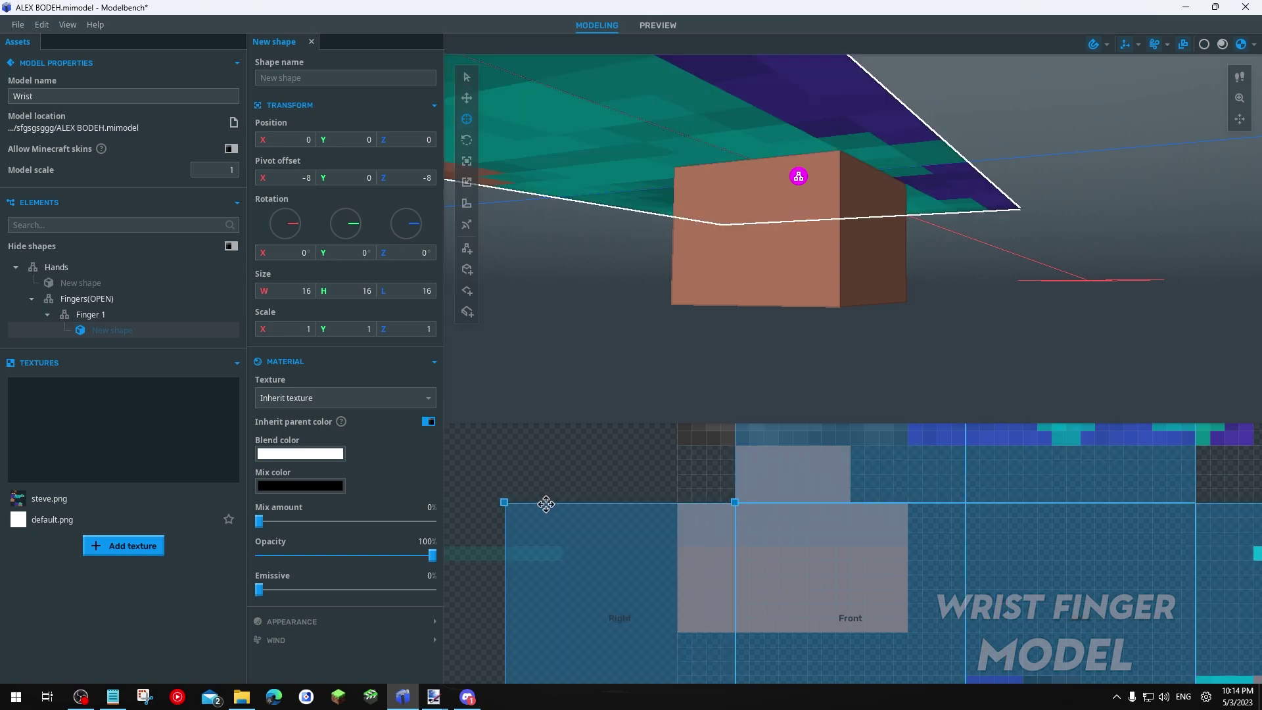
Shrink the Finger 1 block to 1 × 1 × 1 within the skin-toned texture area
left_click_drag(507, 504, 724, 510)
scroll(726, 512, "down", 1)
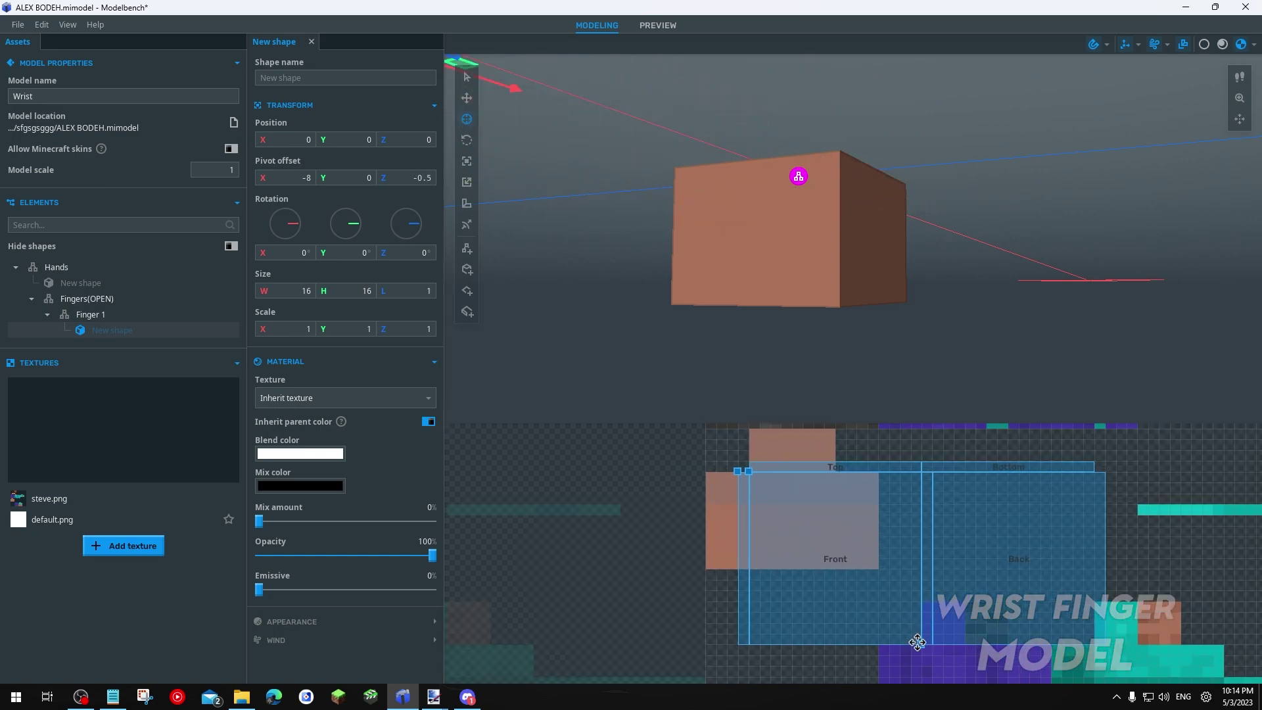
left_click_drag(919, 643, 758, 488)
scroll(759, 490, "up", 3)
scroll(882, 310, "down", 2)
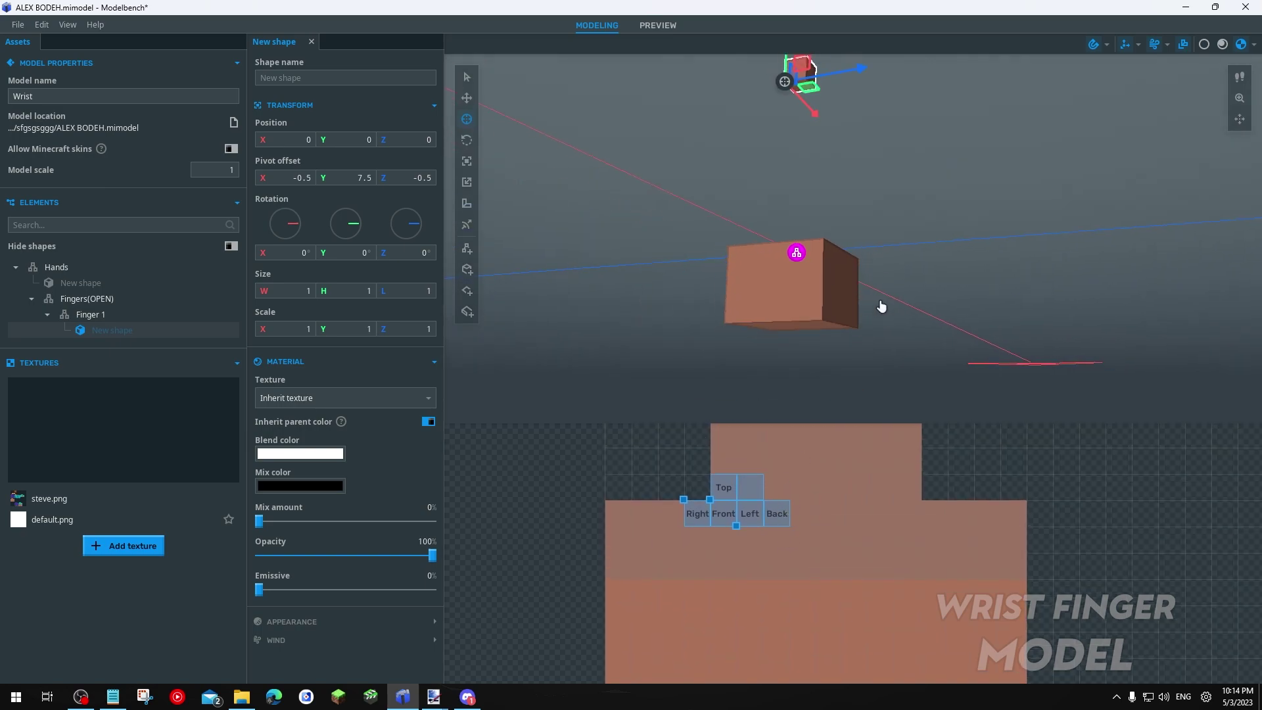
Try pivot offset Y values of -3.75 and -2.25 on the Finger 1 block, then undo the last change
left_click_drag(329, 178, 276, 178)
left_click_drag(592, 180, 612, 201)
scroll(772, 233, "up", 5)
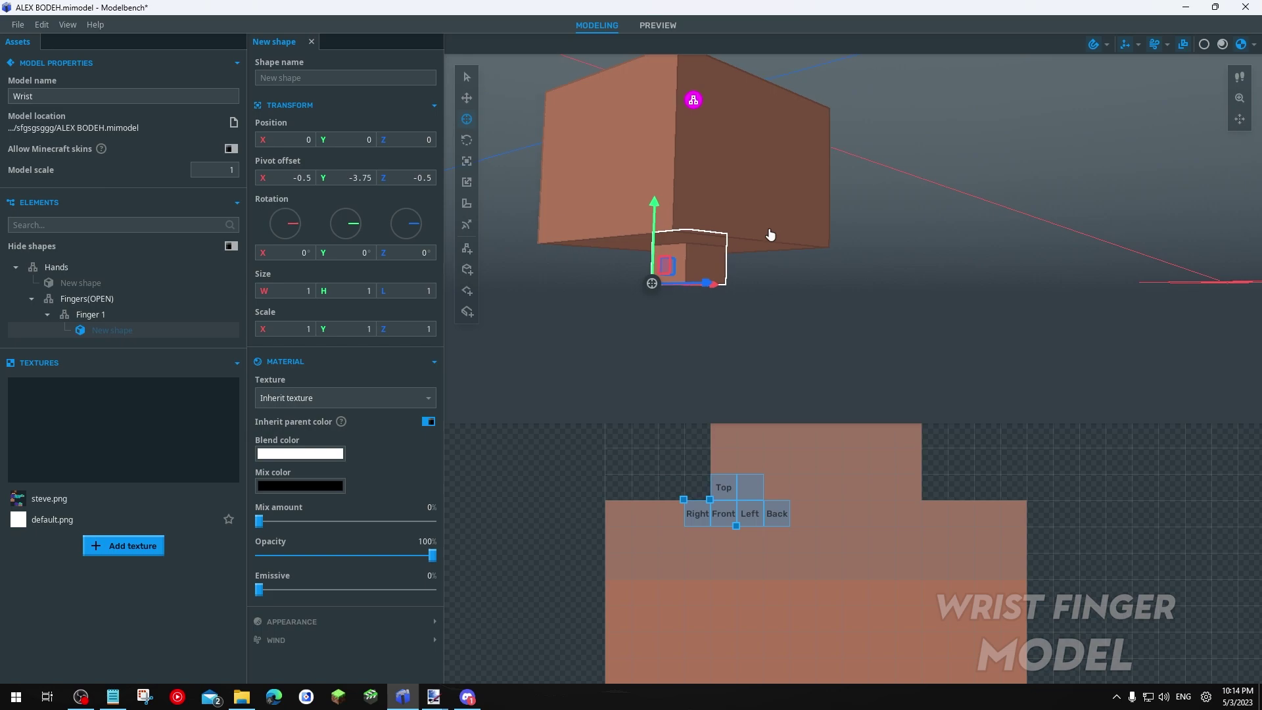
left_click_drag(772, 233, 599, 248)
left_click_drag(334, 178, 332, 178)
left_click_drag(352, 177, 358, 176)
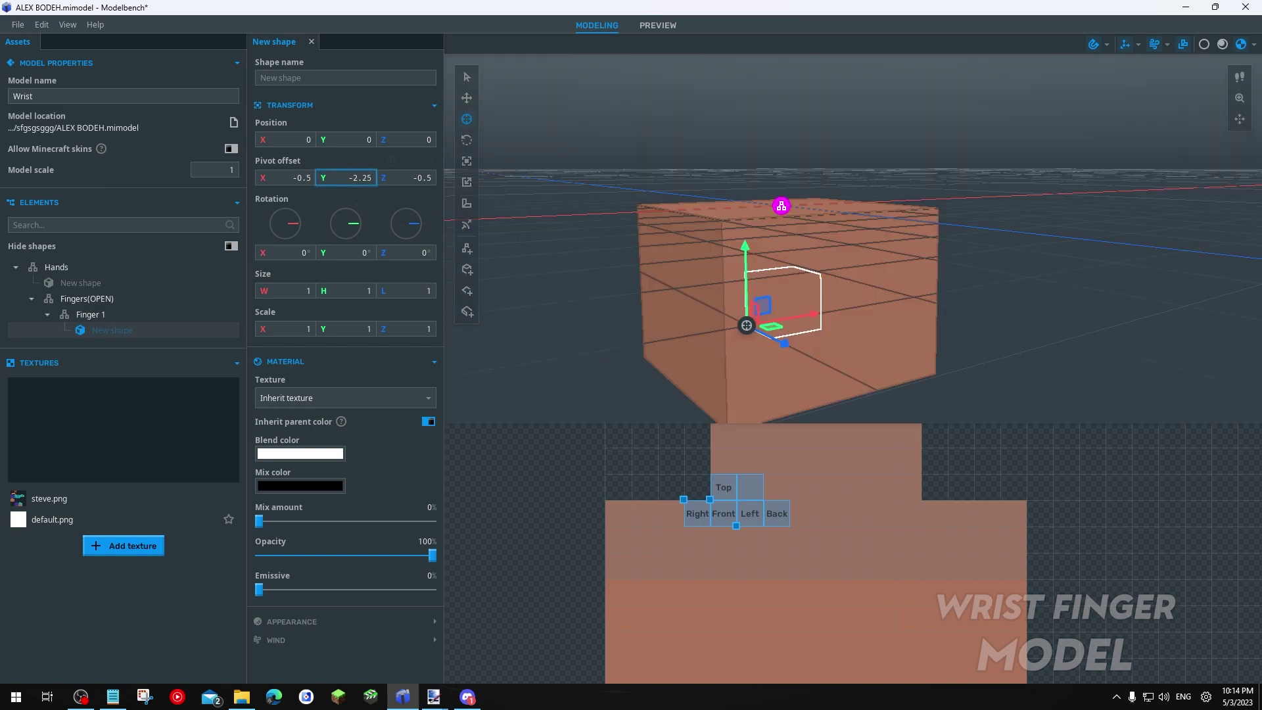
key("ctrl+z")
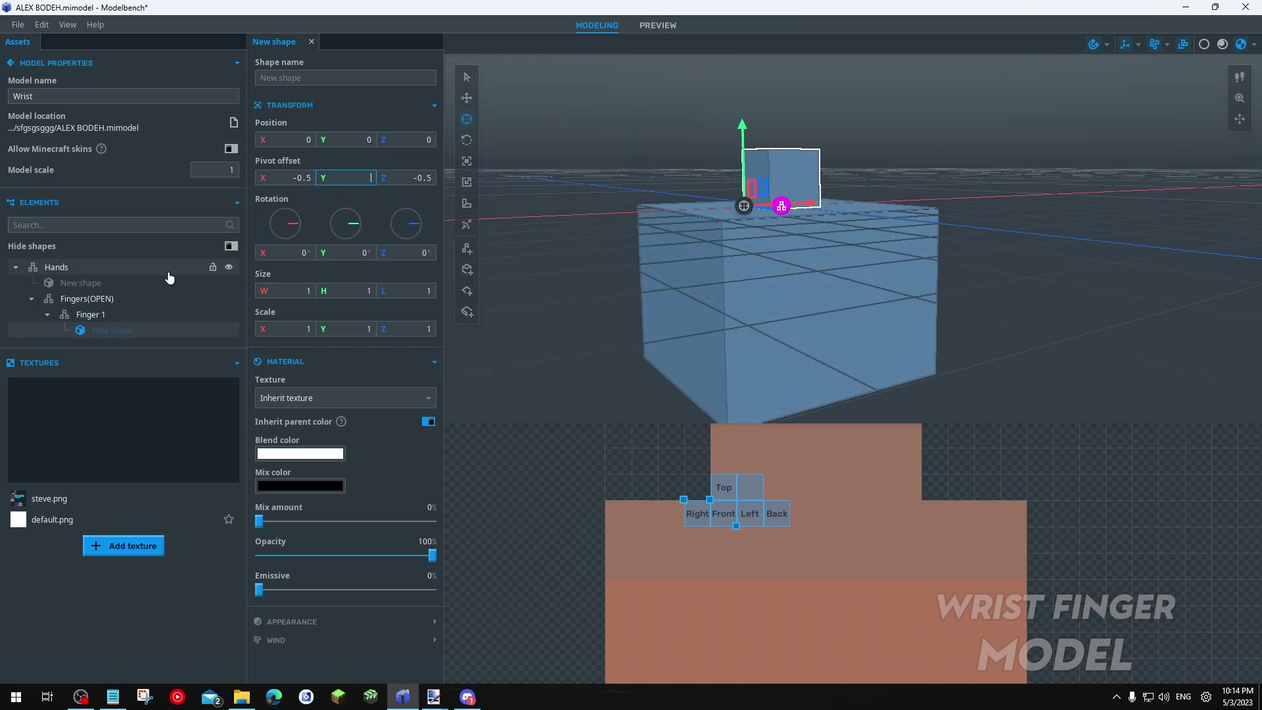
Set the Finger 1 block's pivot offset Y to -1 so it hangs below the part origin
left_click_drag(603, 267, 603, 253)
left_click_drag(346, 177, 339, 178)
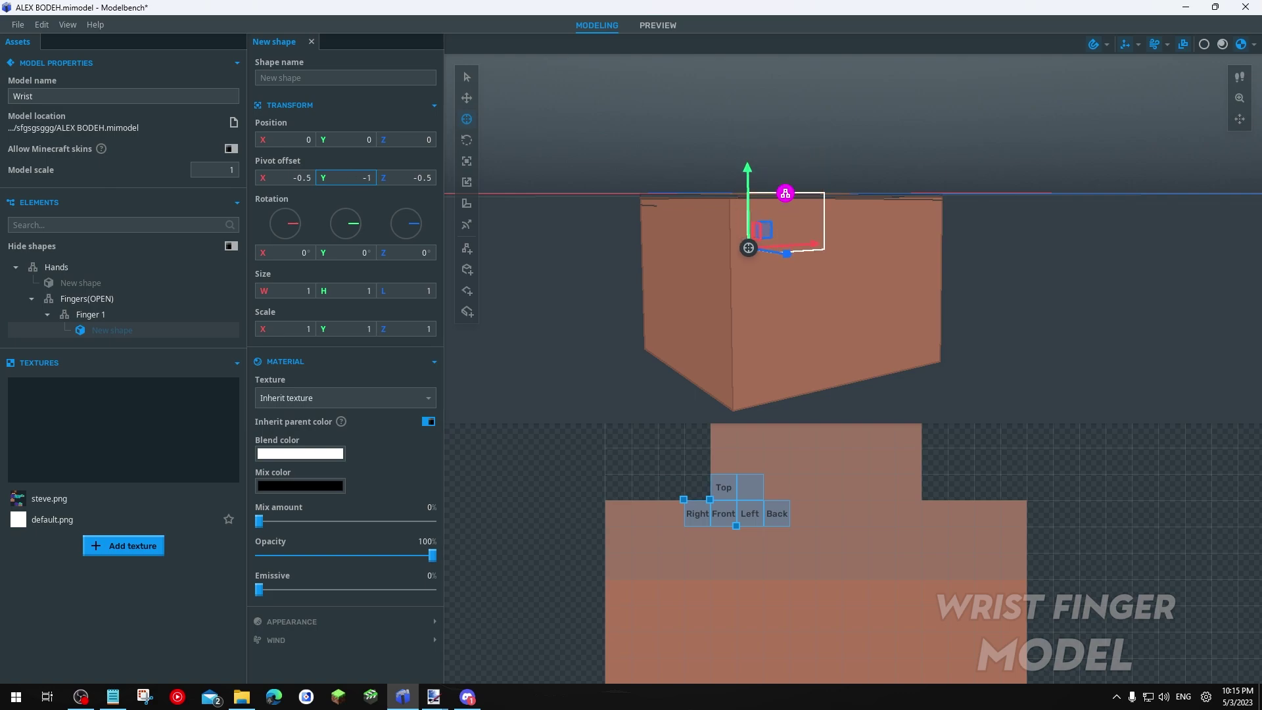
Move the Finger 1 part to position X -1.5, Y -3, Z 1.5 at the bottom corner of the hand block
left_click(170, 313)
mouse_move(814, 250)
left_mouse_down()
mouse_move(796, 226)
mouse_move(819, 227)
left_mouse_up()
scroll(829, 239, "down", 4)
key("w")
mouse_move(690, 330)
left_mouse_down()
mouse_move(674, 349)
mouse_move(690, 329)
left_mouse_up()
scroll(690, 330, "up", 4)
left_click_drag(726, 203, 721, 361)
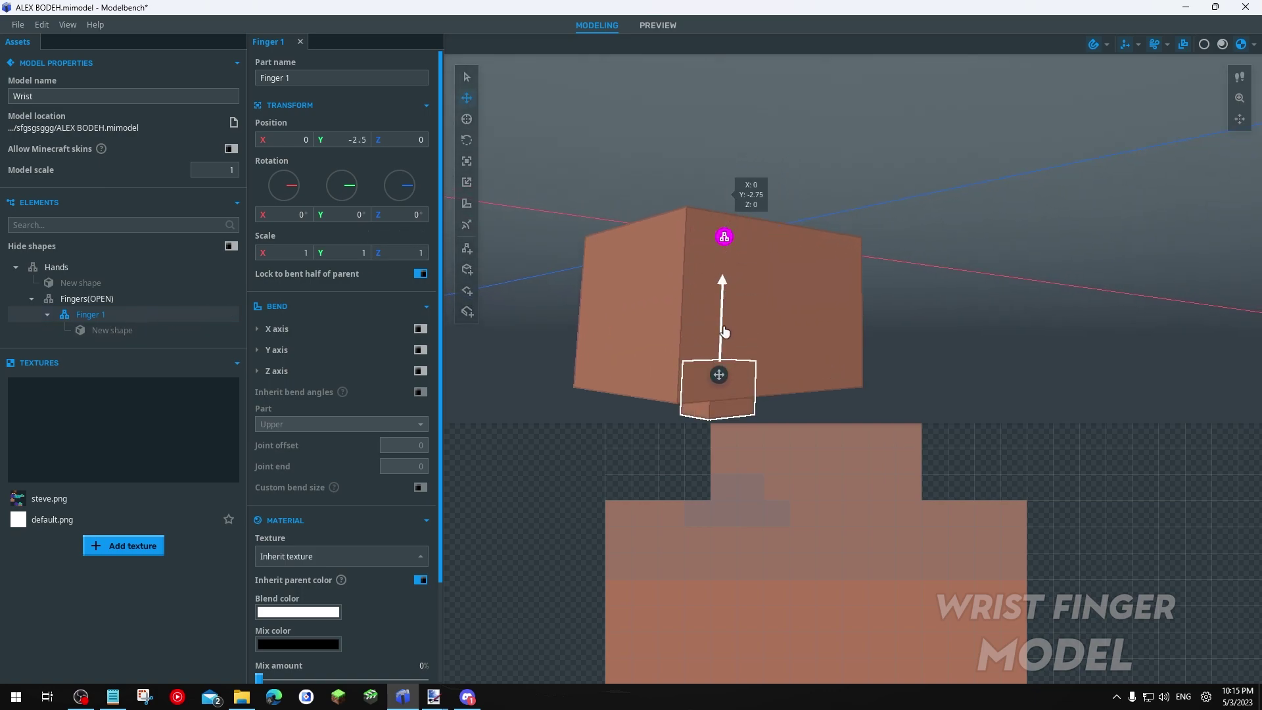
scroll(783, 338, "up", 3)
left_click_drag(982, 91, 1036, 90)
left_click_drag(1036, 90, 1053, 90)
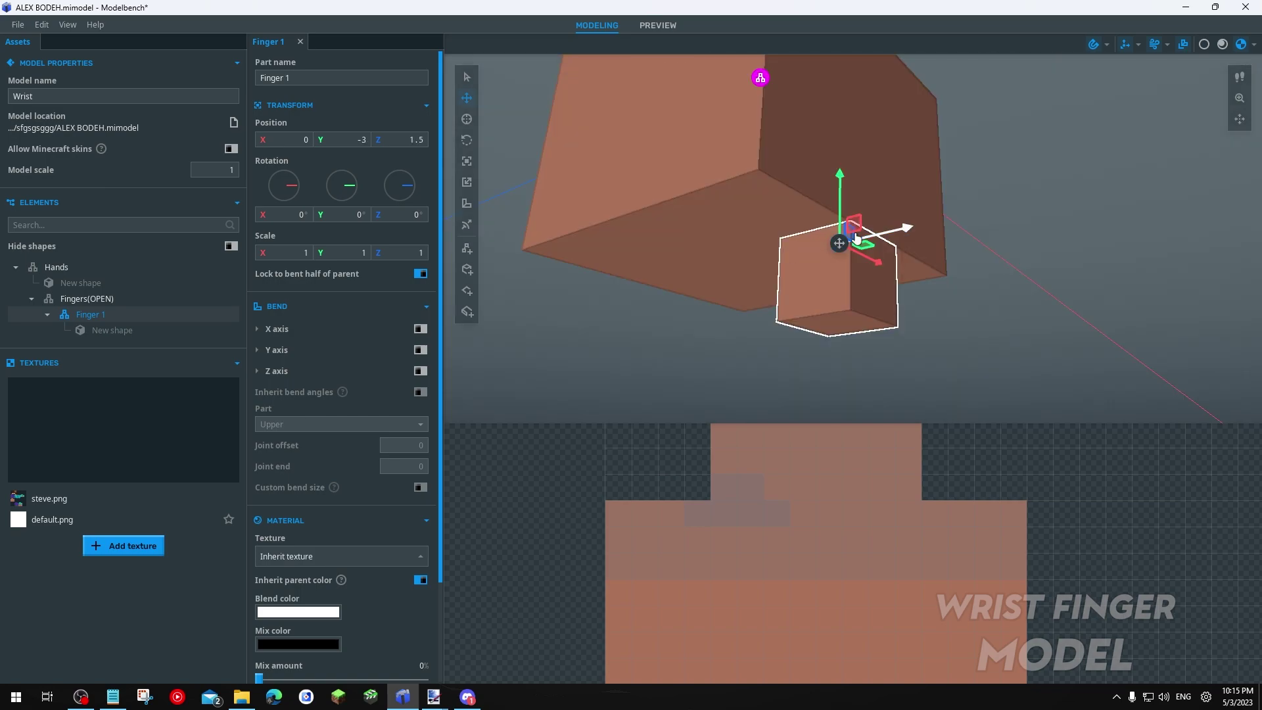
left_click_drag(858, 251, 818, 259)
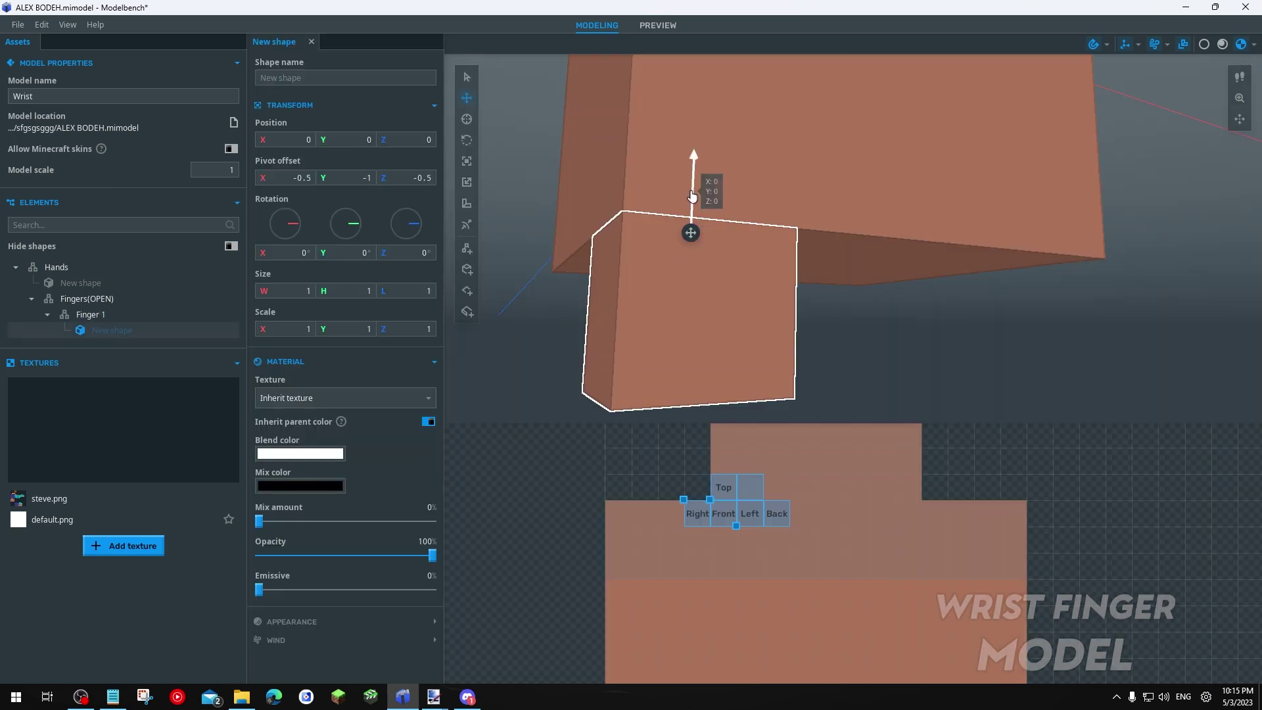
Raise the block shape inside Finger 1 to position Y 1 so it sits within the hand block
left_click_drag(692, 196, 718, 64)
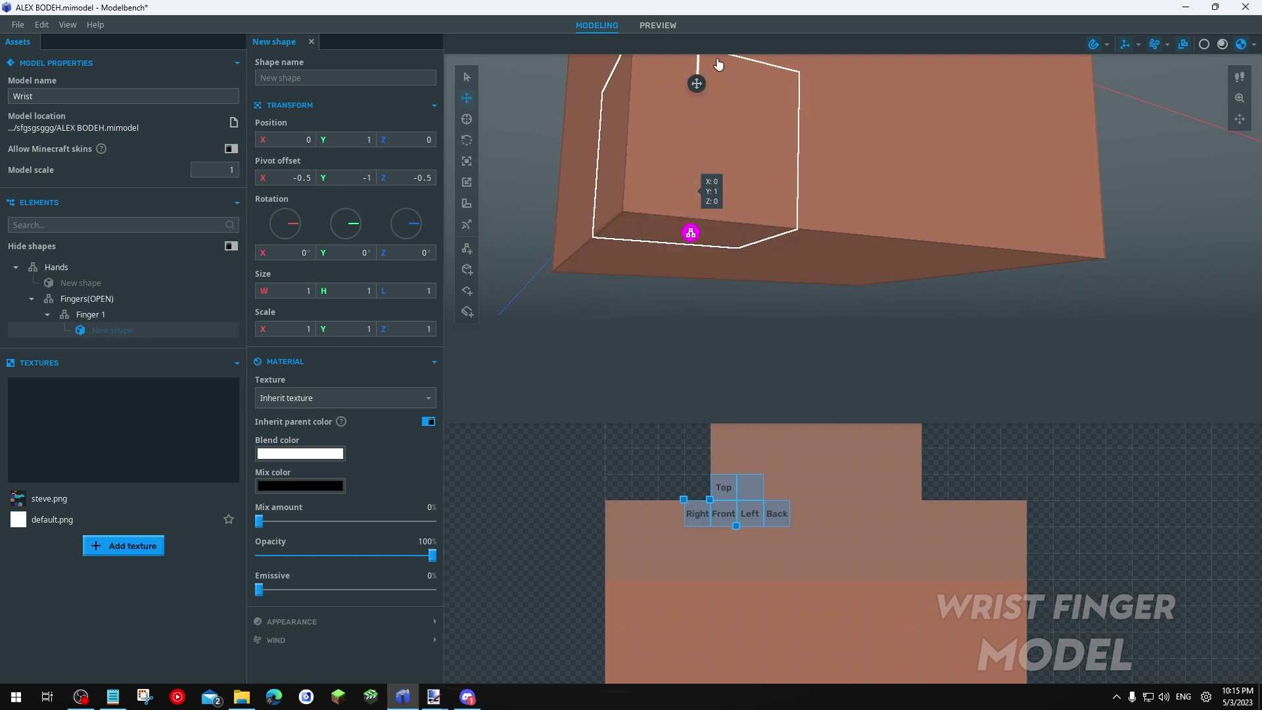
left_click_drag(811, 322, 802, 385)
scroll(812, 321, "down", 5)
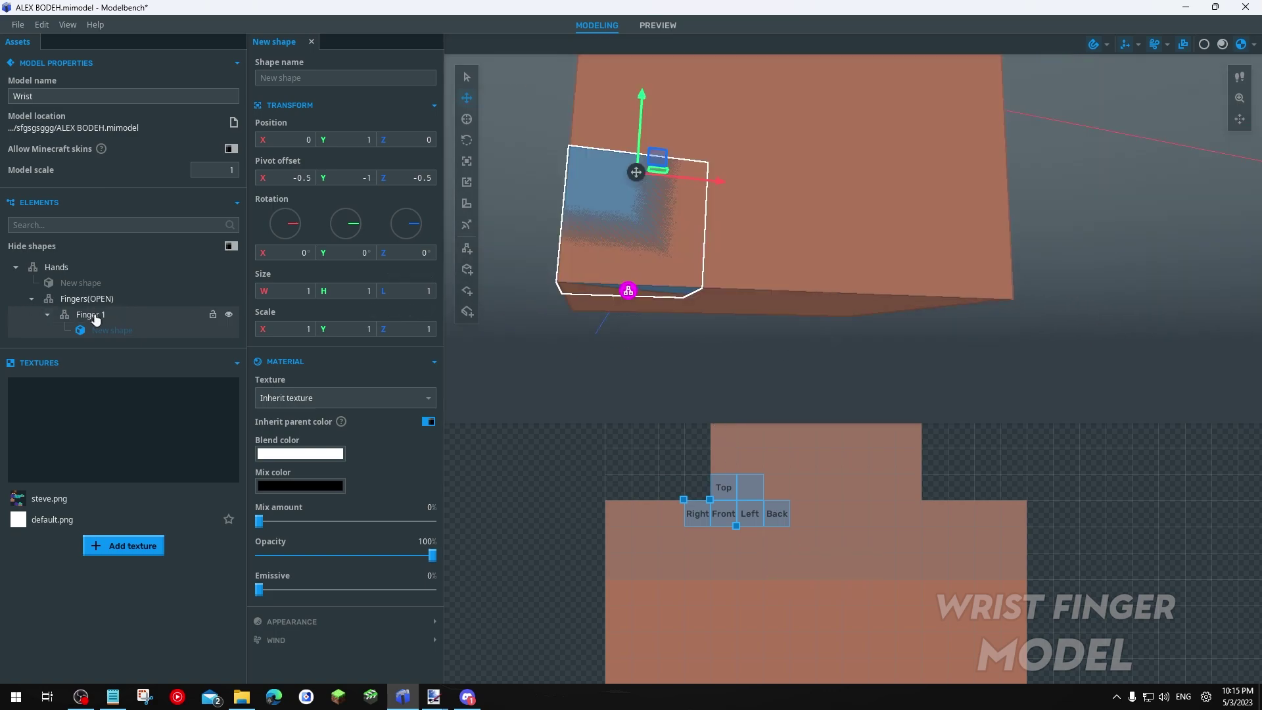
Enable X-axis and Z-axis bending on the Finger 1 part and set its bend part to Lower
left_click(94, 317)
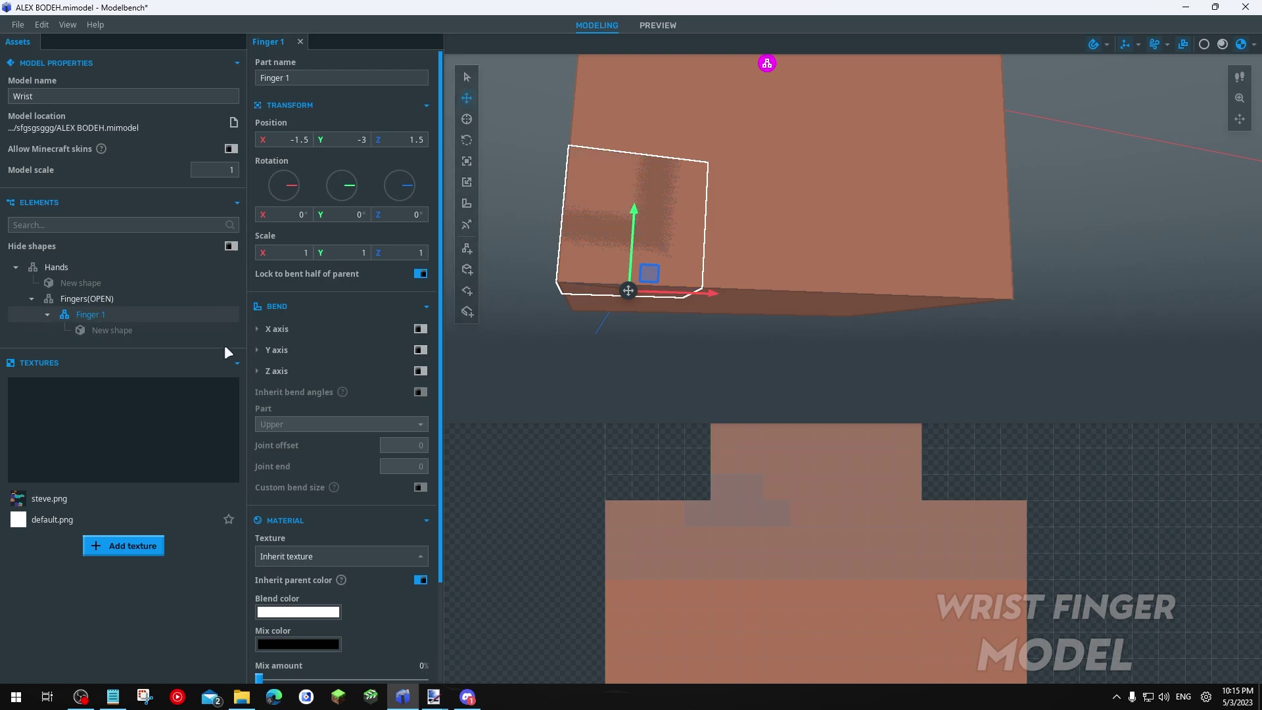
left_click(421, 329)
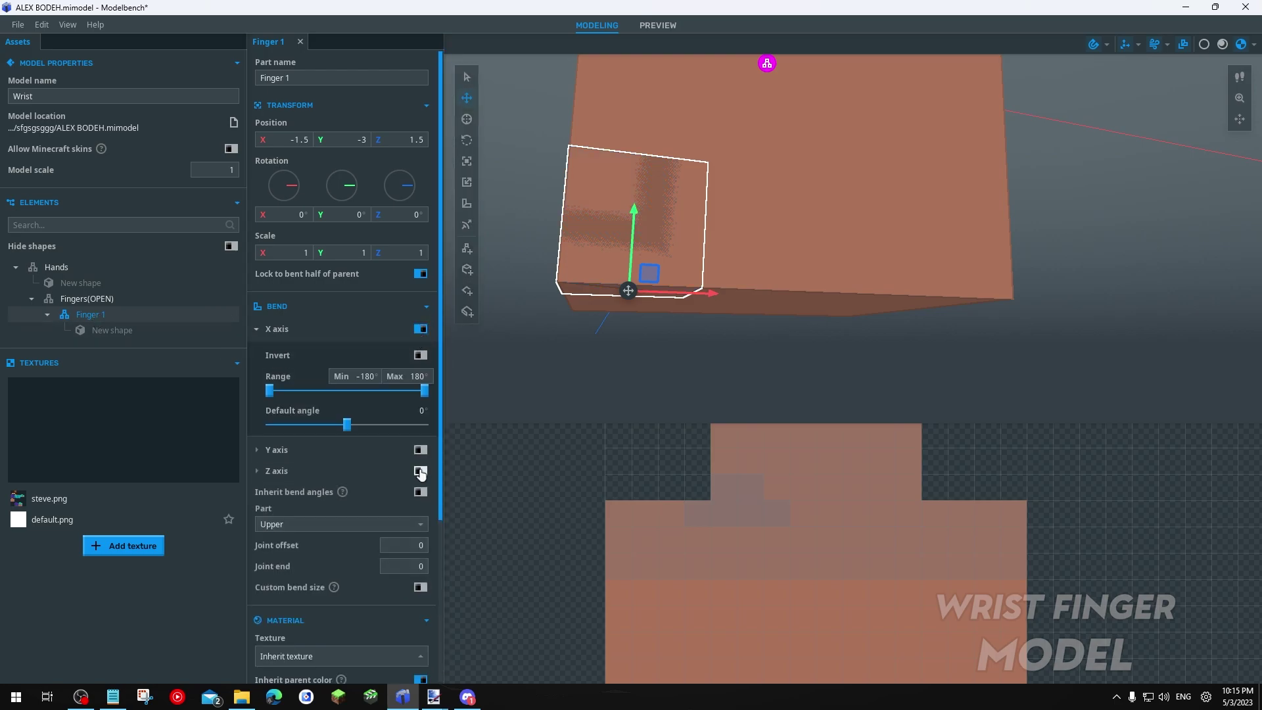
left_click(420, 472)
scroll(340, 409, "down", 4)
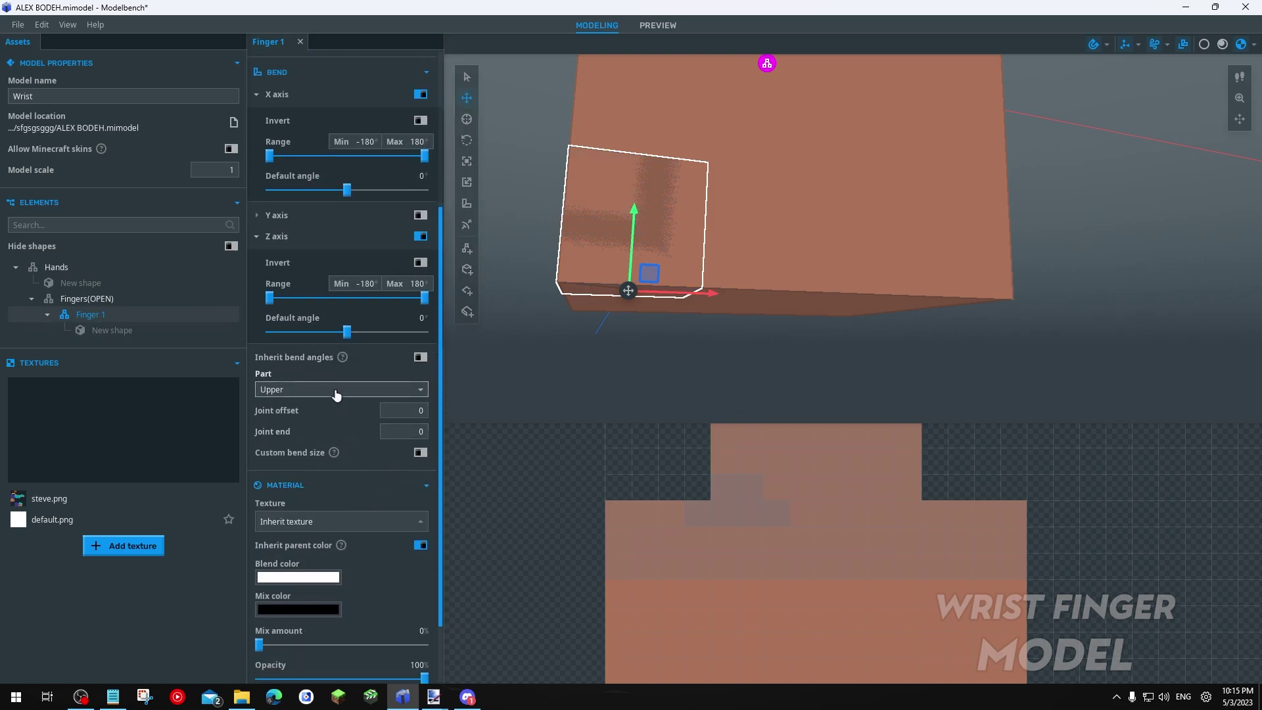
left_click(336, 394)
left_click(312, 495)
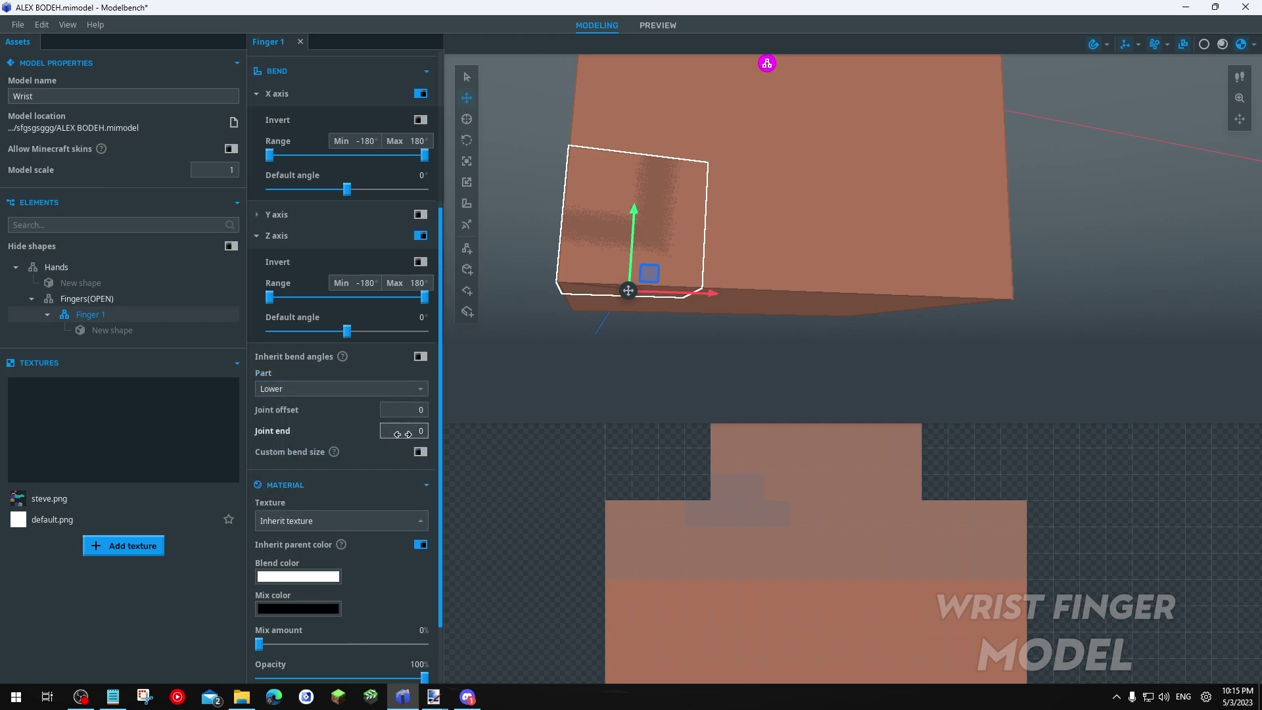
Set Finger 1's bend joint offset to 1 and its default Z-axis bend angle to -30°
left_click(421, 453)
left_click(419, 452)
left_click_drag(359, 332, 374, 332)
left_click_drag(402, 415, 416, 409)
left_click(333, 332)
type("1")
key("Return")
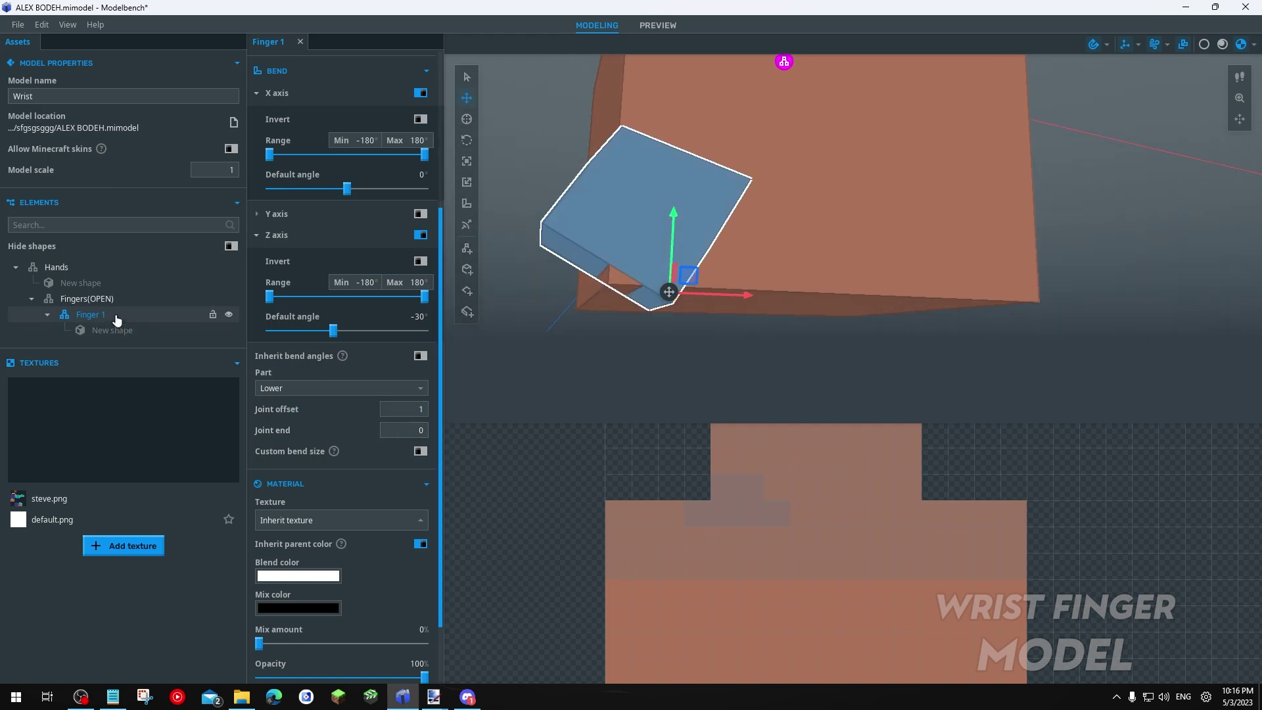
Duplicate the Finger 1 part, nest the copy inside Finger 1, and rename it F1
key("ctrl+d")
left_click_drag(89, 351, 112, 314)
scroll(306, 80, "up", 4)
left_click(304, 81)
type("F1")
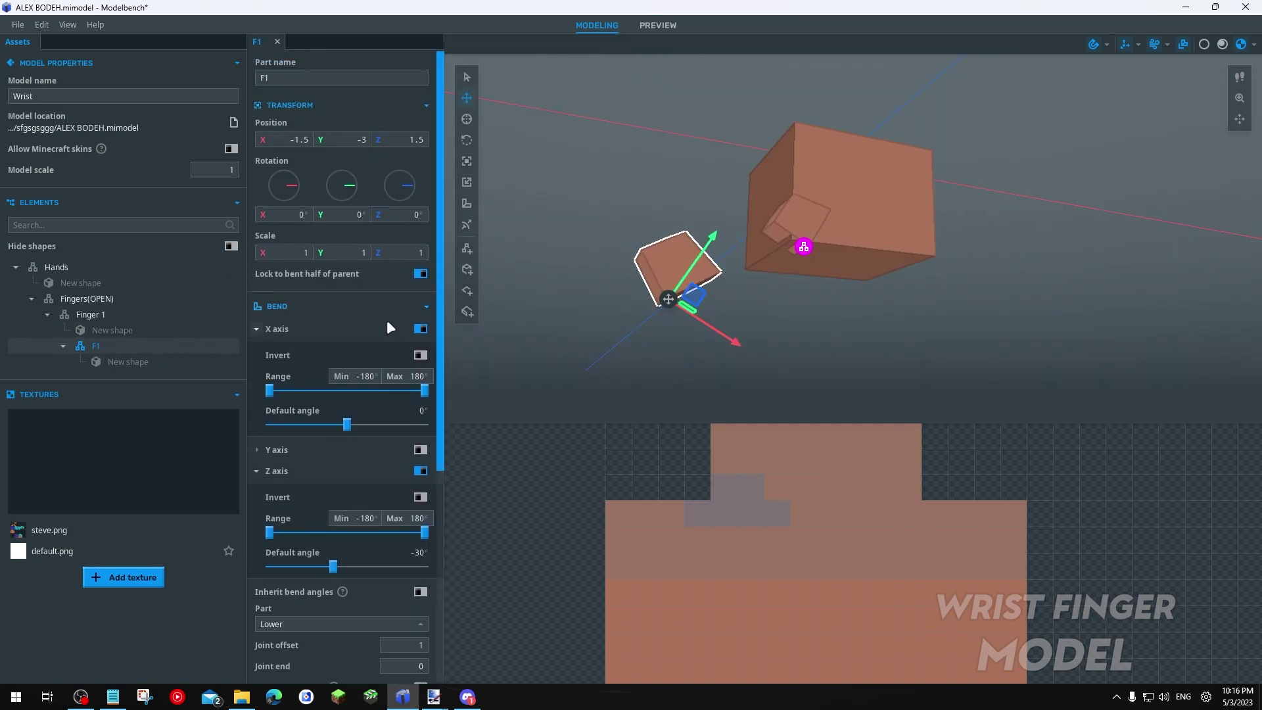
Reset the F1 part's X, Y and Z position to 0 so it lines up with its parent
scroll(733, 321, "up", 2)
left_click_drag(732, 322, 741, 305)
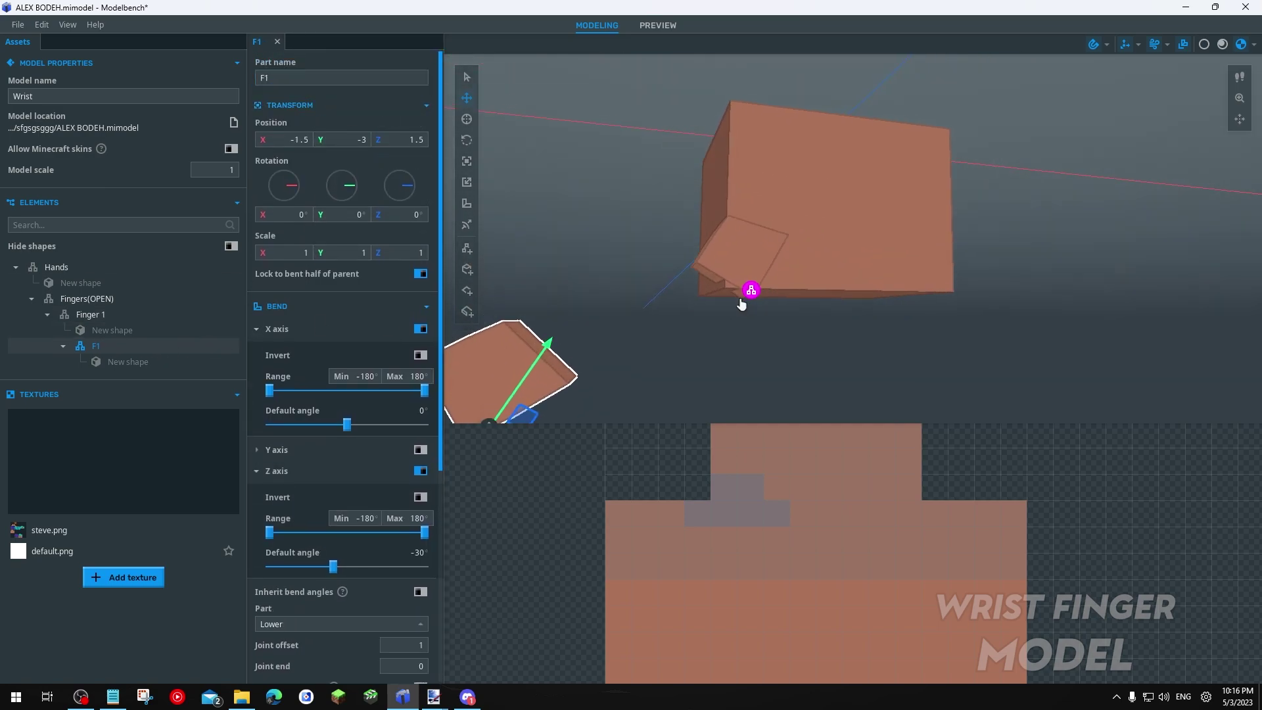
middle_click_drag(741, 305, 803, 332)
left_click_drag(802, 333, 749, 315)
left_click_drag(613, 277, 623, 261)
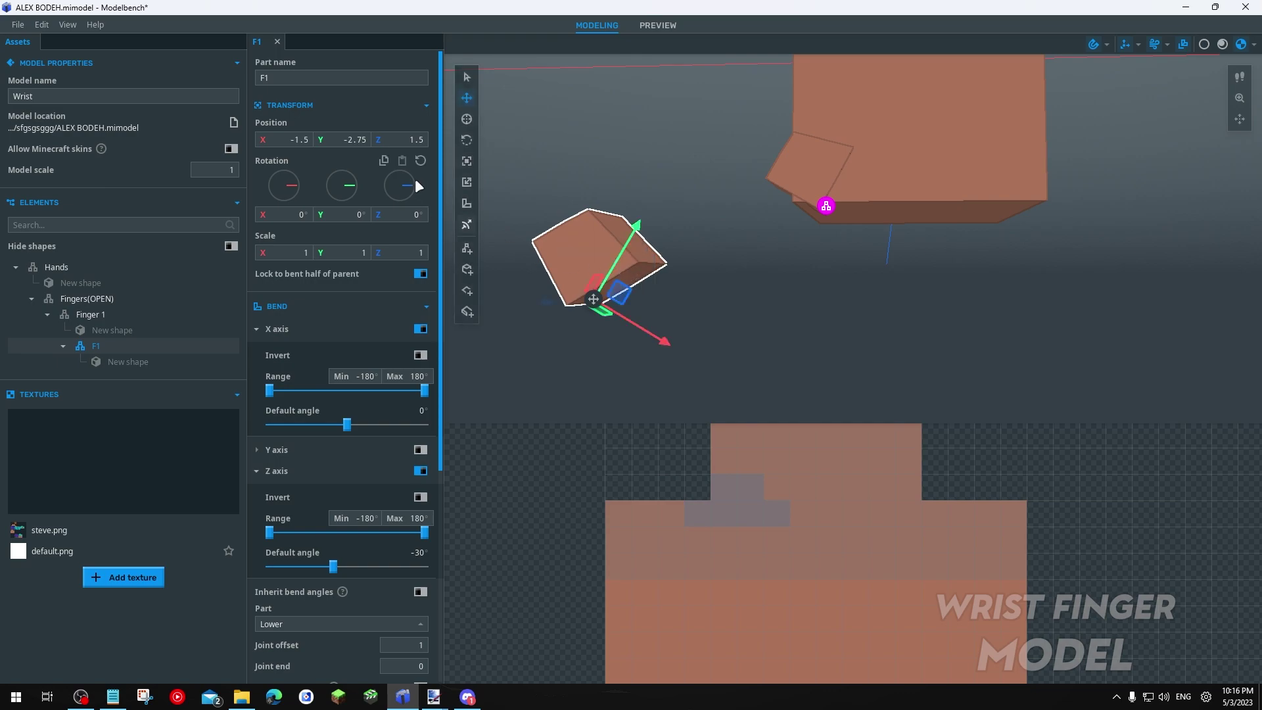
key("BackSpace")
left_click(304, 141)
key("BackSpace")
left_click(412, 140)
key("BackSpace")
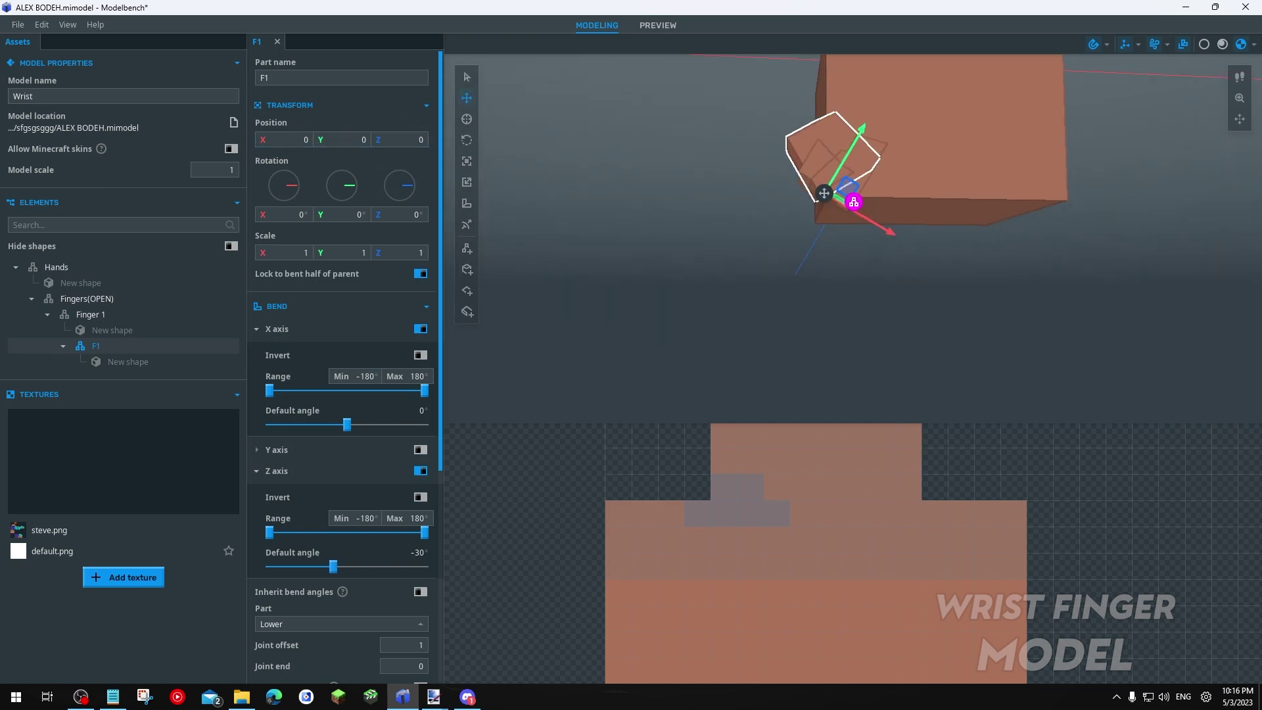
Clear F1's default Z bend angle and disable its Z-axis and X-axis bending
left_click(411, 552)
key("BackSpace")
left_click(421, 471)
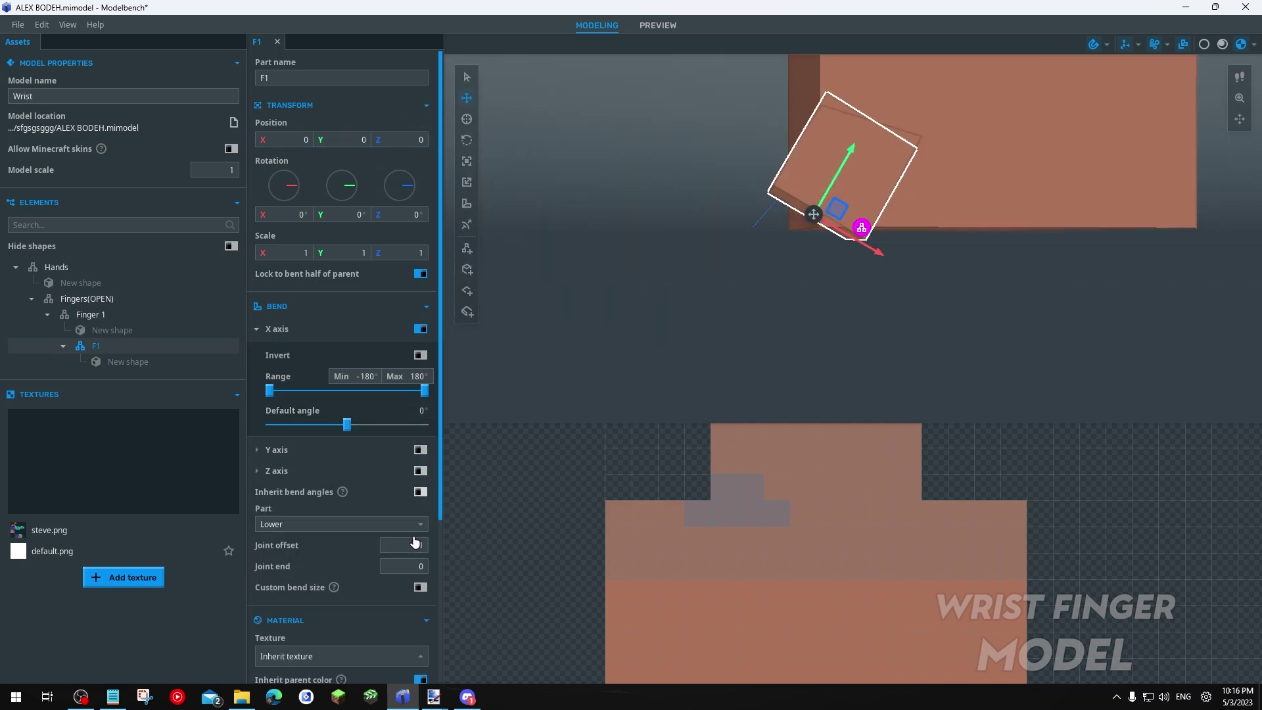
left_click(421, 329)
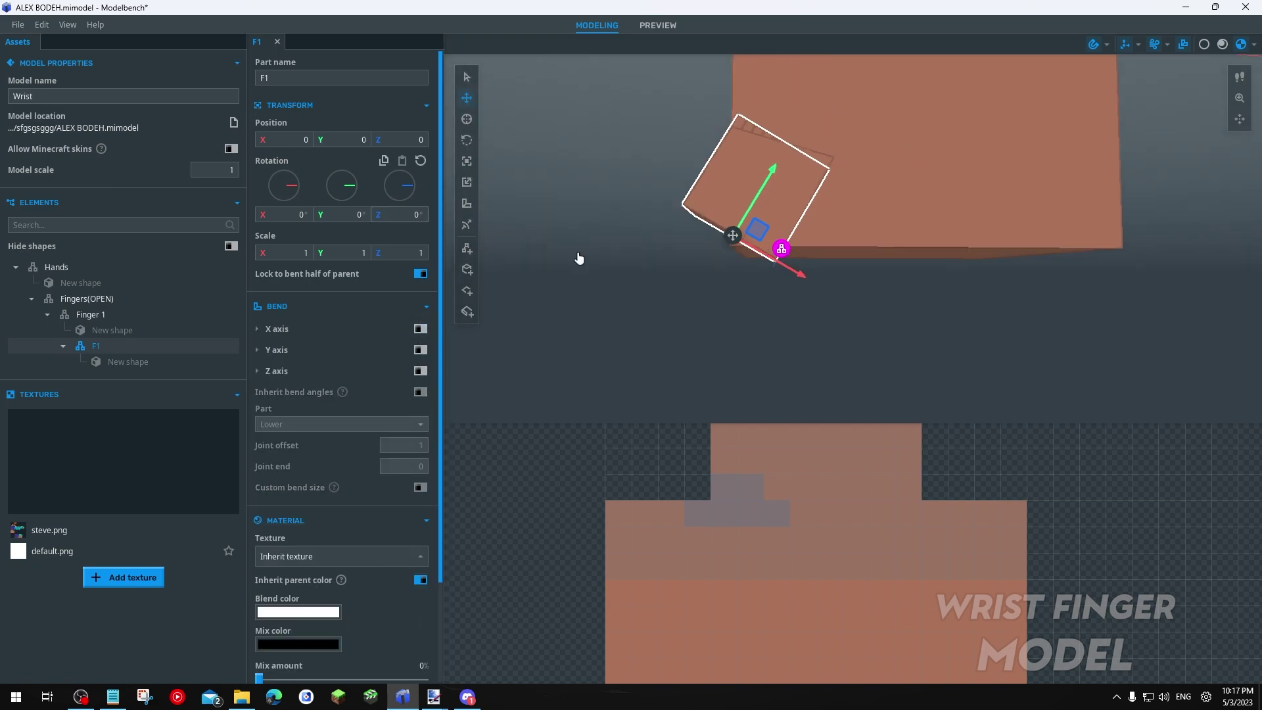
Set the pivot offset Y of F1's block to -2 so it extends below the first finger block
left_click(119, 362)
left_click(467, 119)
left_click_drag(725, 188, 676, 271)
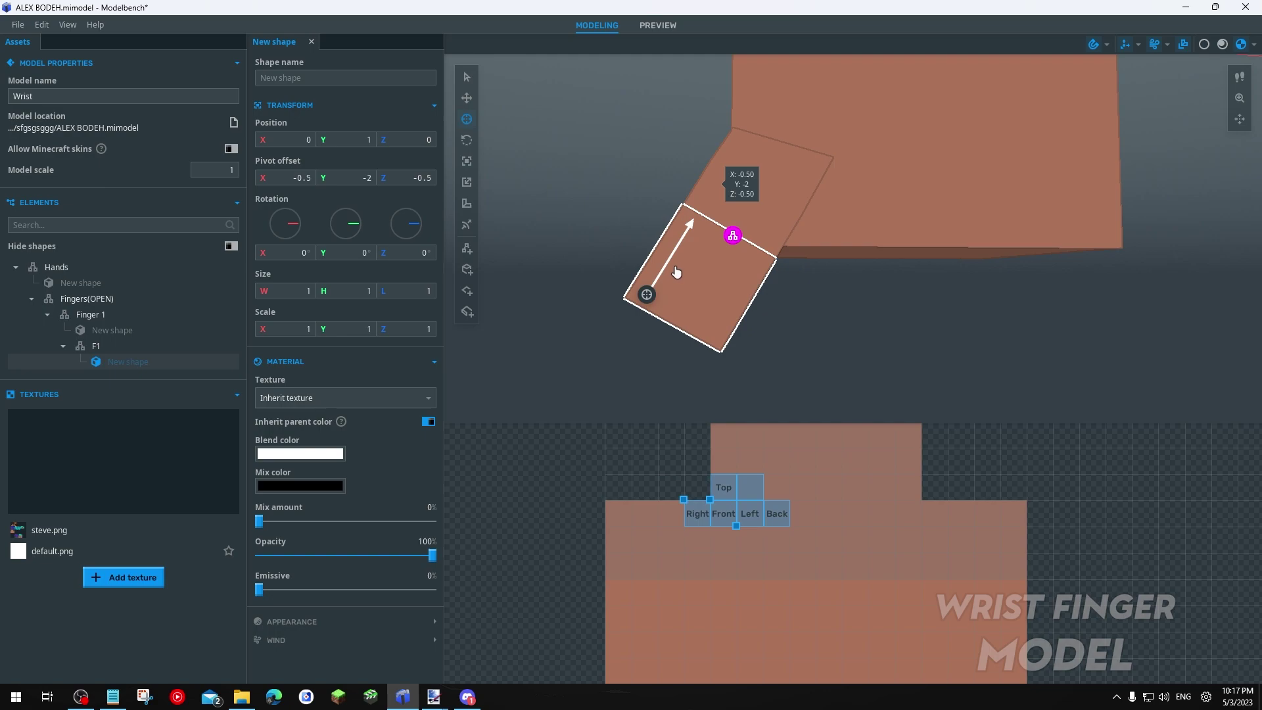
left_click(812, 309)
left_click(704, 188)
left_click_drag(830, 247, 819, 136)
key("w")
middle_click_drag(818, 136, 821, 274)
left_click_drag(814, 295, 788, 300)
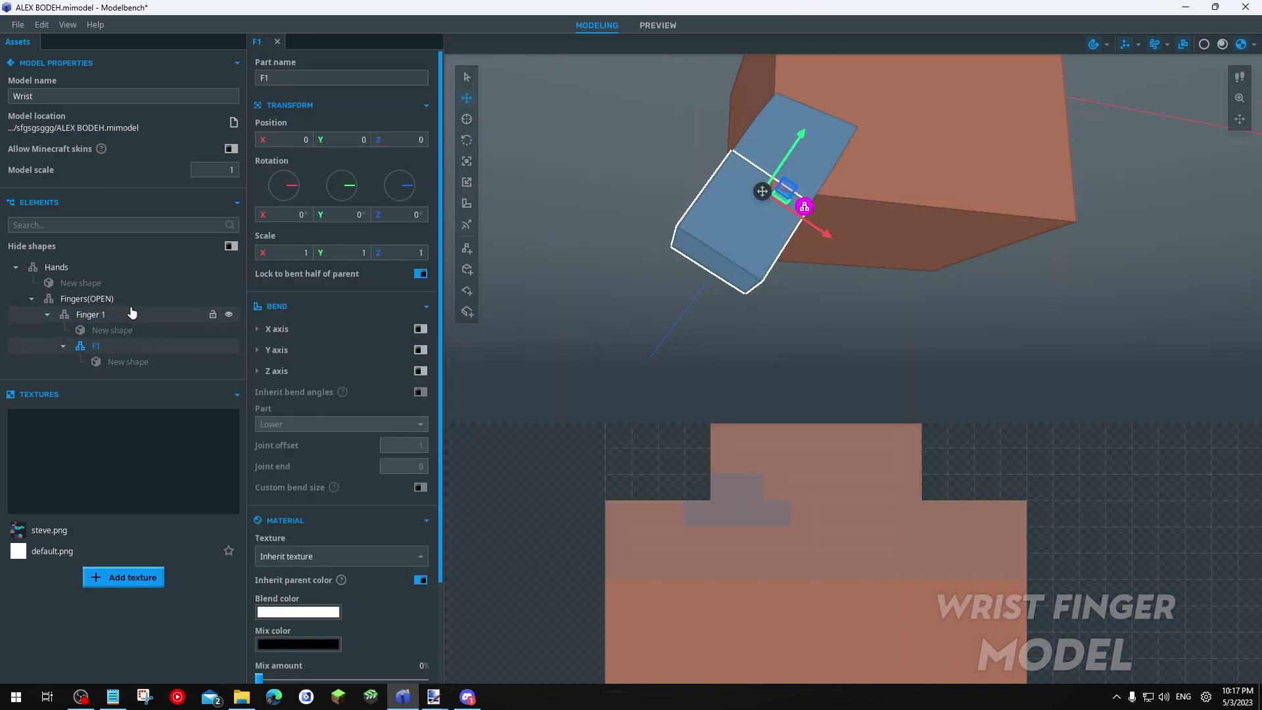
Set Finger 1's default Z-axis bend angle to 0° to straighten the finger
left_click(122, 315)
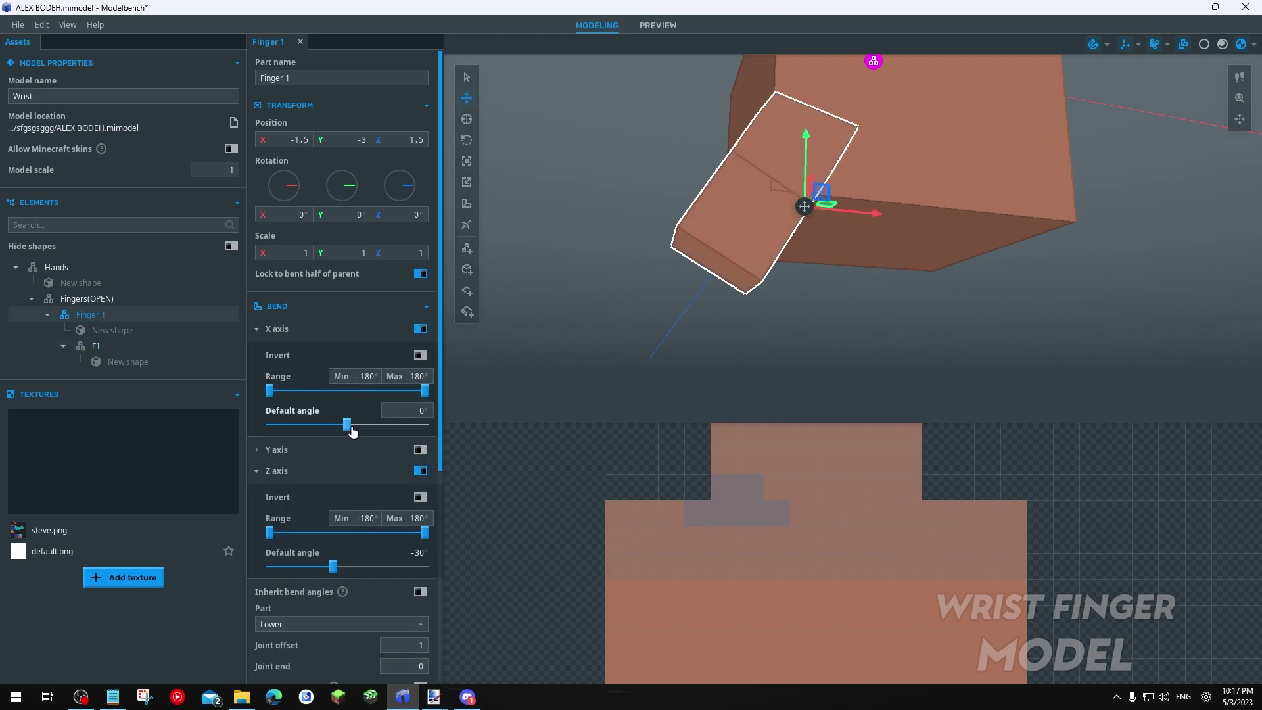
left_click_drag(333, 567, 341, 568)
left_click(410, 557)
type("0")
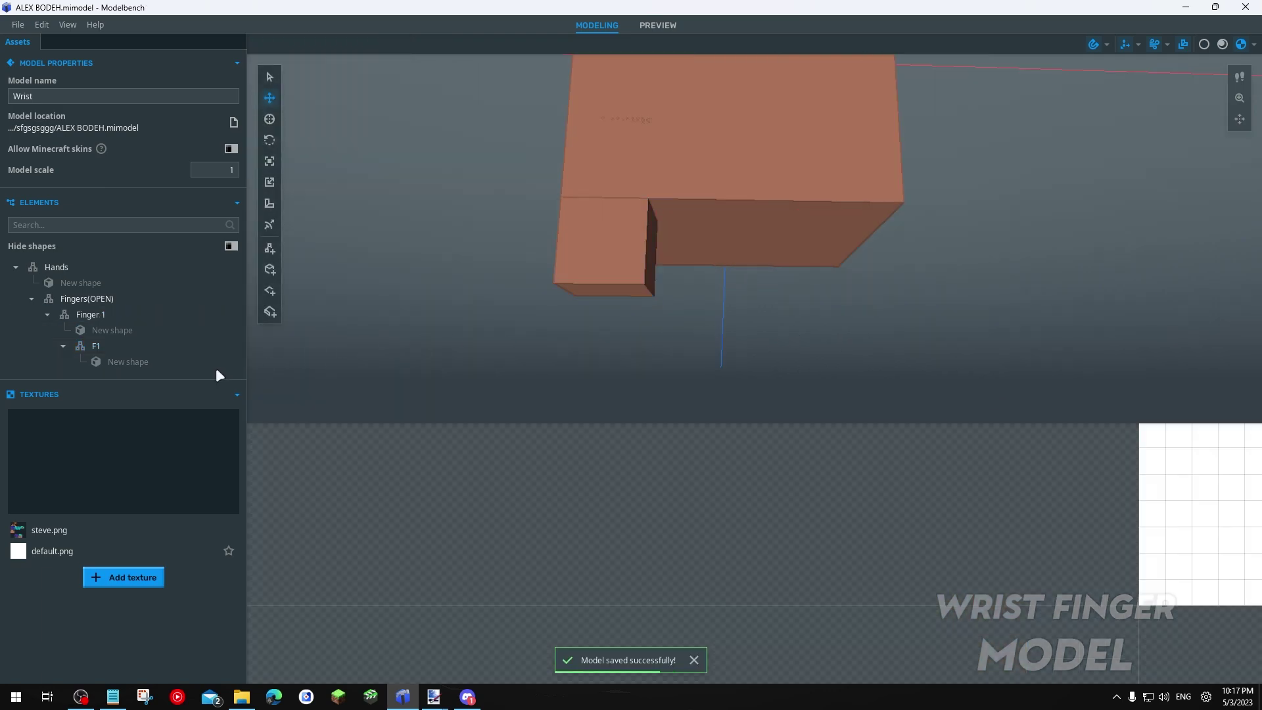
Enable X-axis and Z-axis bending on the F1 part with a default Z angle of 15°
left_click(141, 348)
left_click_drag(865, 319, 806, 335)
scroll(771, 322, "up", 3)
scroll(405, 302, "down", 3)
scroll(407, 304, "up", 2)
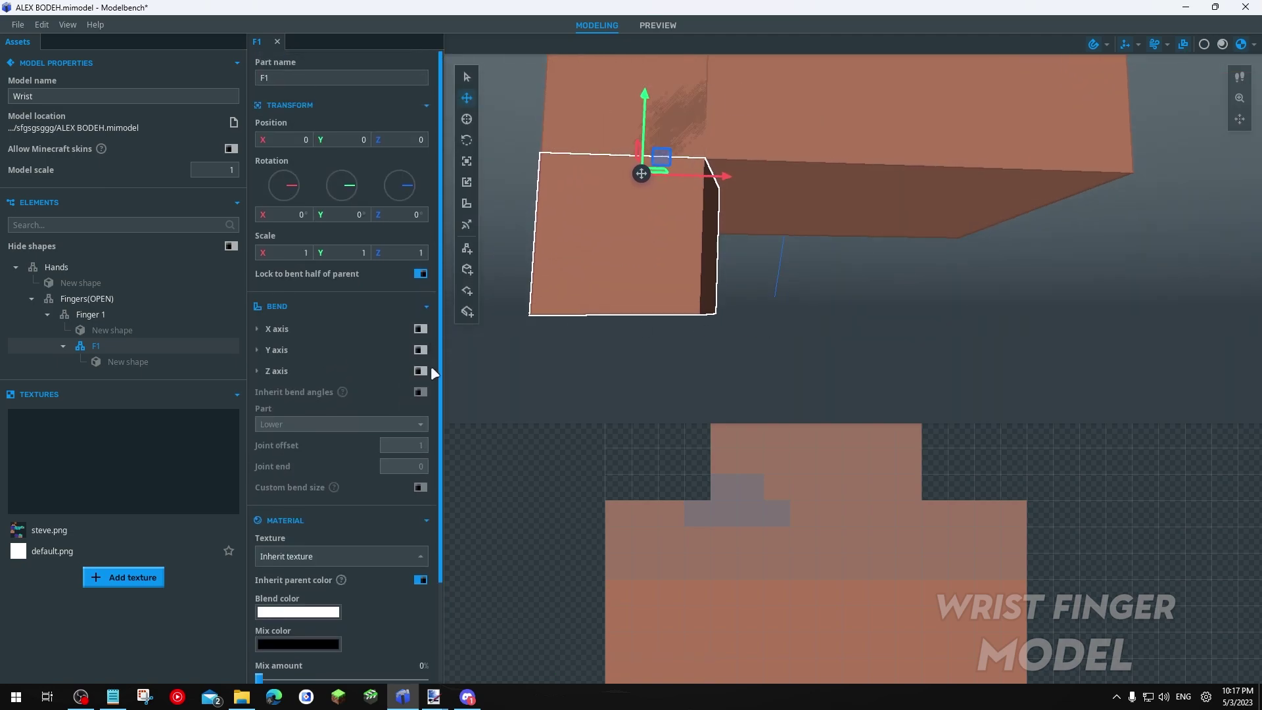
left_click(421, 330)
left_click(421, 472)
mouse_move(347, 567)
left_mouse_down()
mouse_move(360, 572)
mouse_move(335, 573)
mouse_move(353, 574)
left_mouse_up()
Set the F1 part's bend joint offset to -0.5
left_click_drag(708, 296, 708, 315)
scroll(707, 315, "down", 2)
scroll(403, 538, "down", 3)
left_click(404, 489)
type("-0.6")
left_click_drag(418, 491, 424, 491)
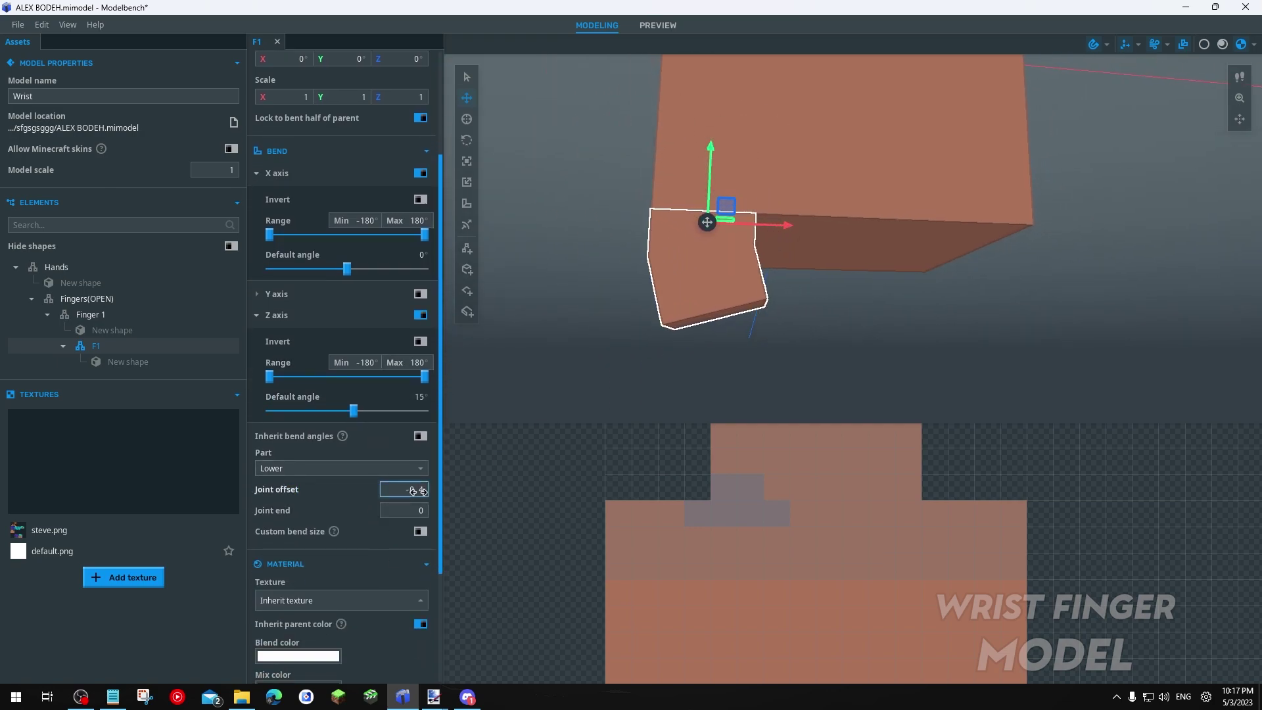
Set F1's default Z-axis bend angle to 90° and disable its X-axis bending
left_click_drag(353, 413, 388, 413)
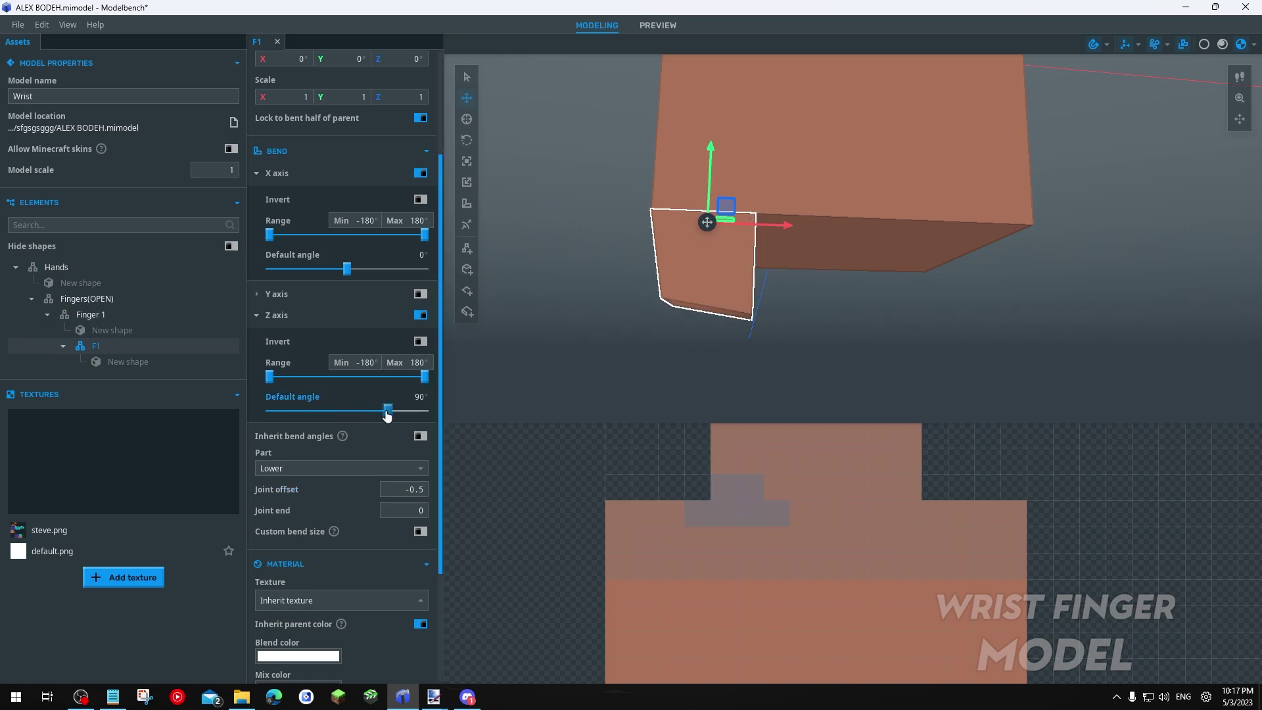
scroll(434, 271, "up", 1)
left_click(421, 250)
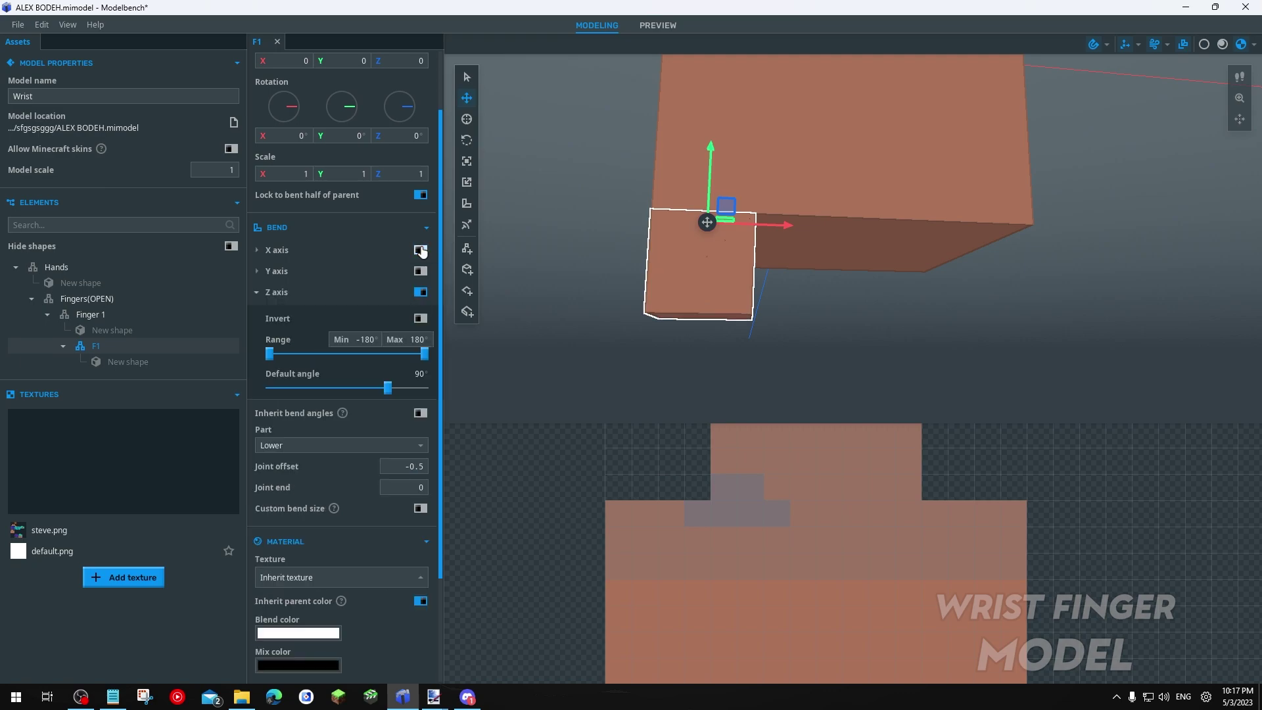
left_click_drag(669, 295, 685, 270)
left_click_drag(763, 346, 729, 368)
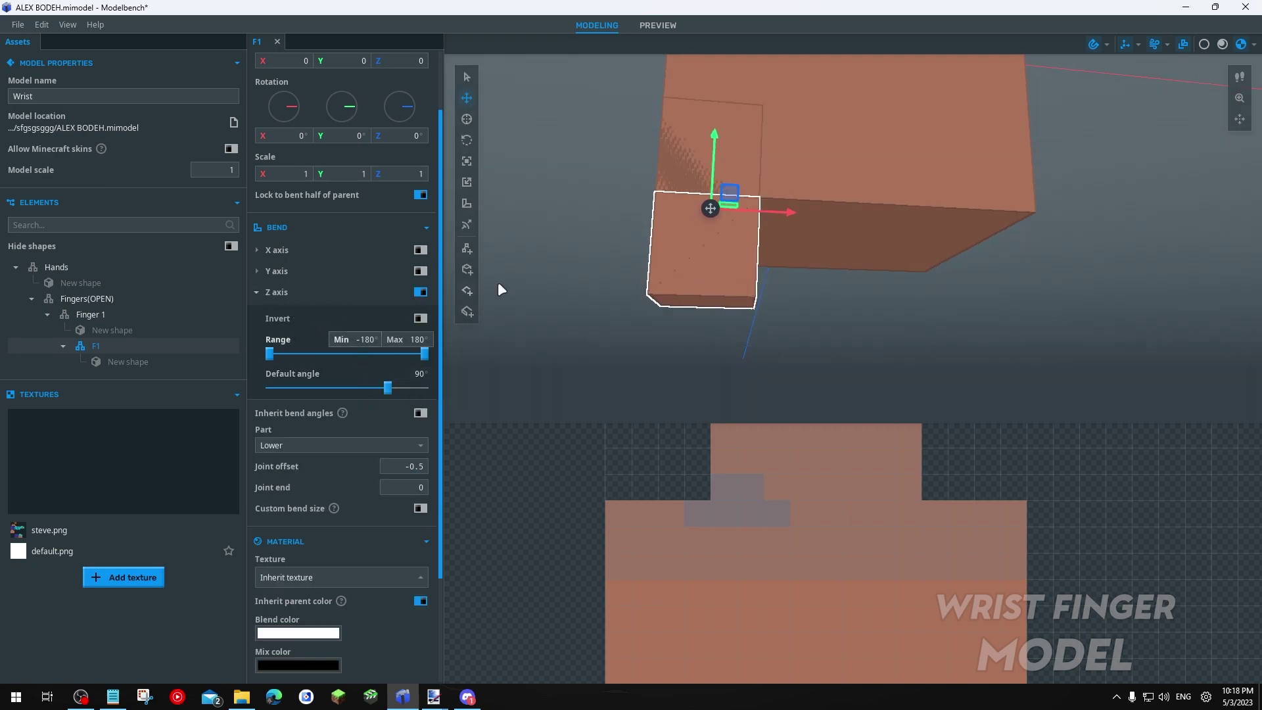
Add a part named F1 inside the existing F1 part and move it to position Y -1
left_click(467, 249)
left_click(97, 347)
left_click(112, 377)
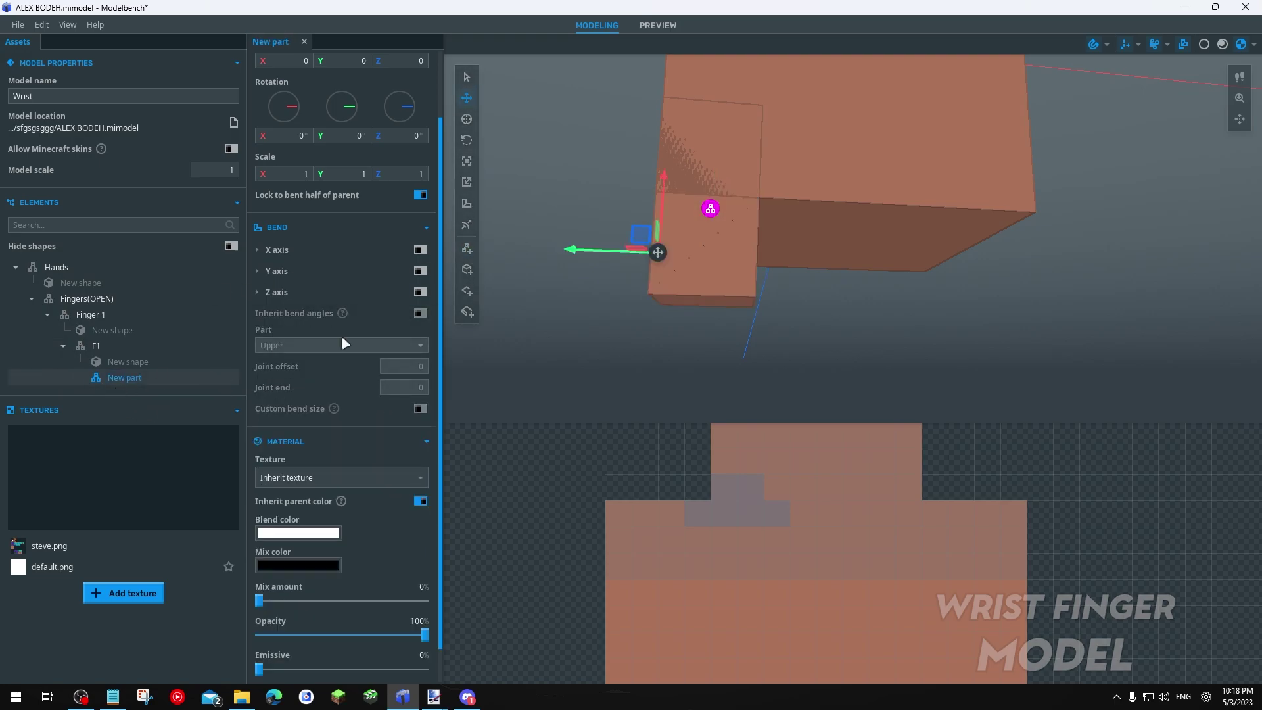
left_click(315, 77)
type("F")
left_click_drag(618, 250, 624, 265)
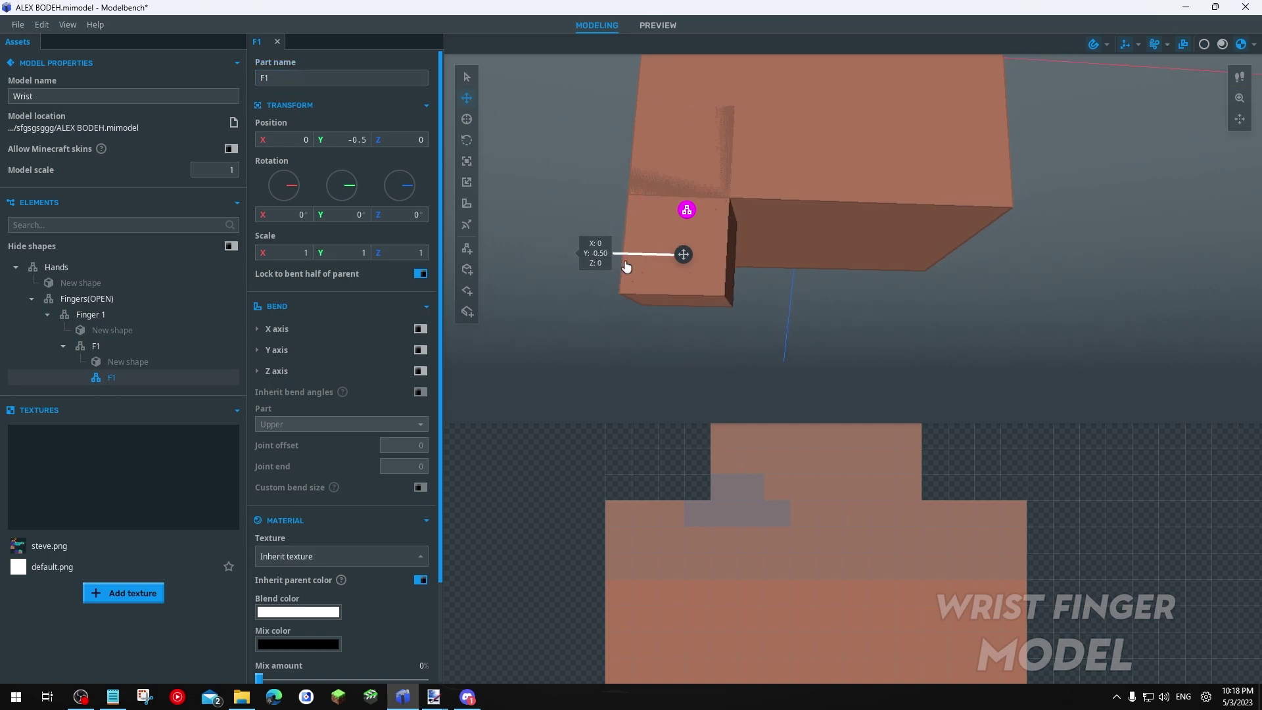
left_click_drag(780, 309, 741, 307)
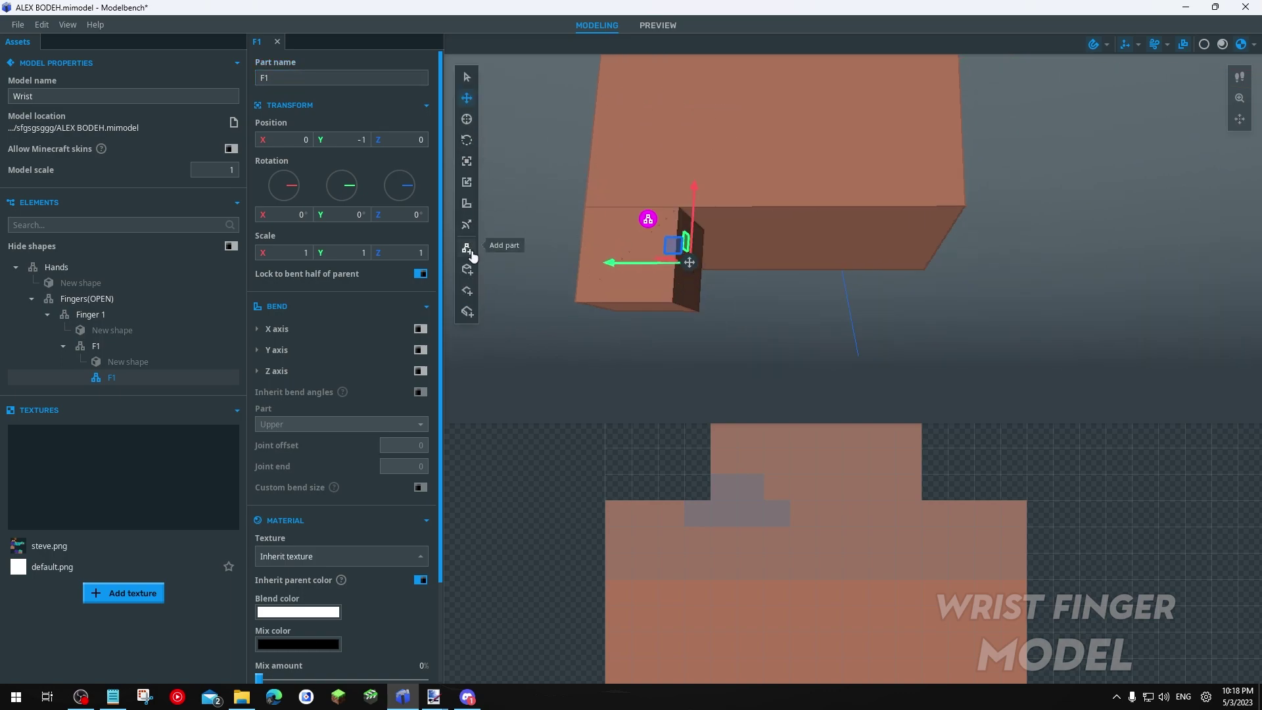
Add a block shape to the inner F1 part and shrink it to 1 × 2 × 1 within the skin-toned texture area
left_click(466, 271)
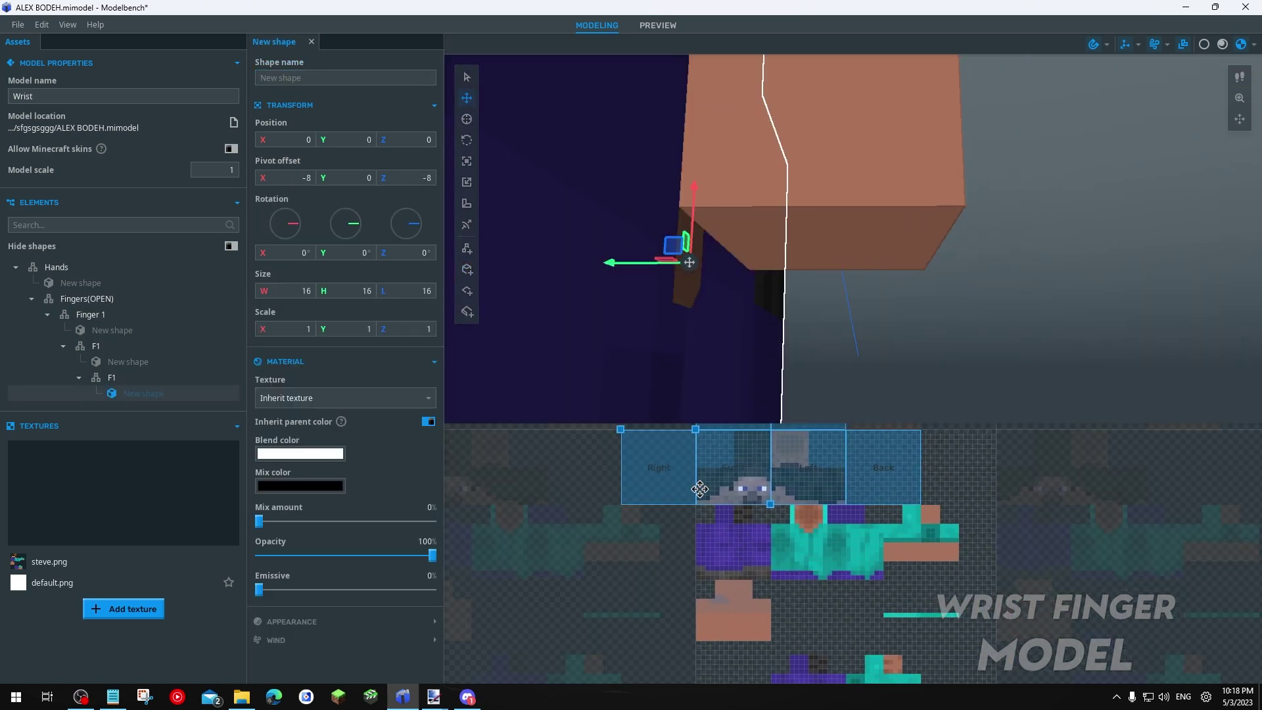
left_click_drag(698, 442, 716, 609)
scroll(722, 633, "up", 4)
left_click_drag(522, 560, 691, 563)
middle_click_drag(868, 605, 853, 547)
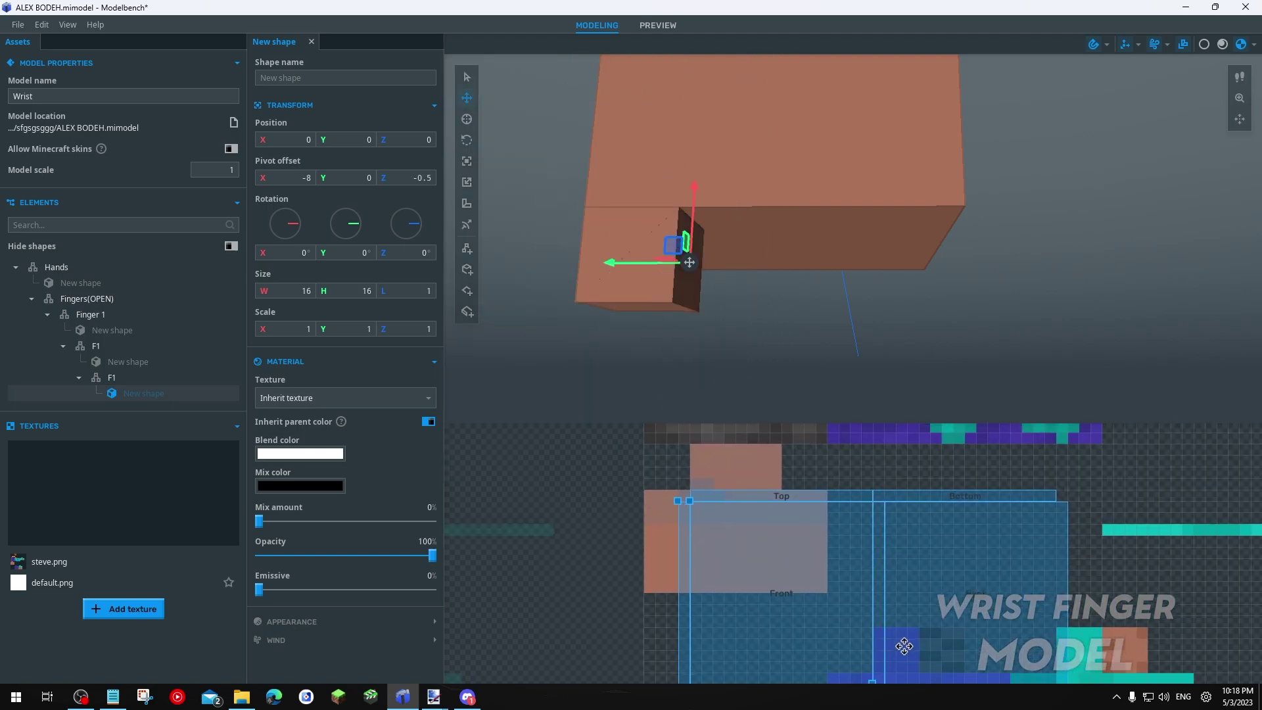
left_click_drag(874, 681, 709, 514)
left_click_drag(713, 512, 701, 524)
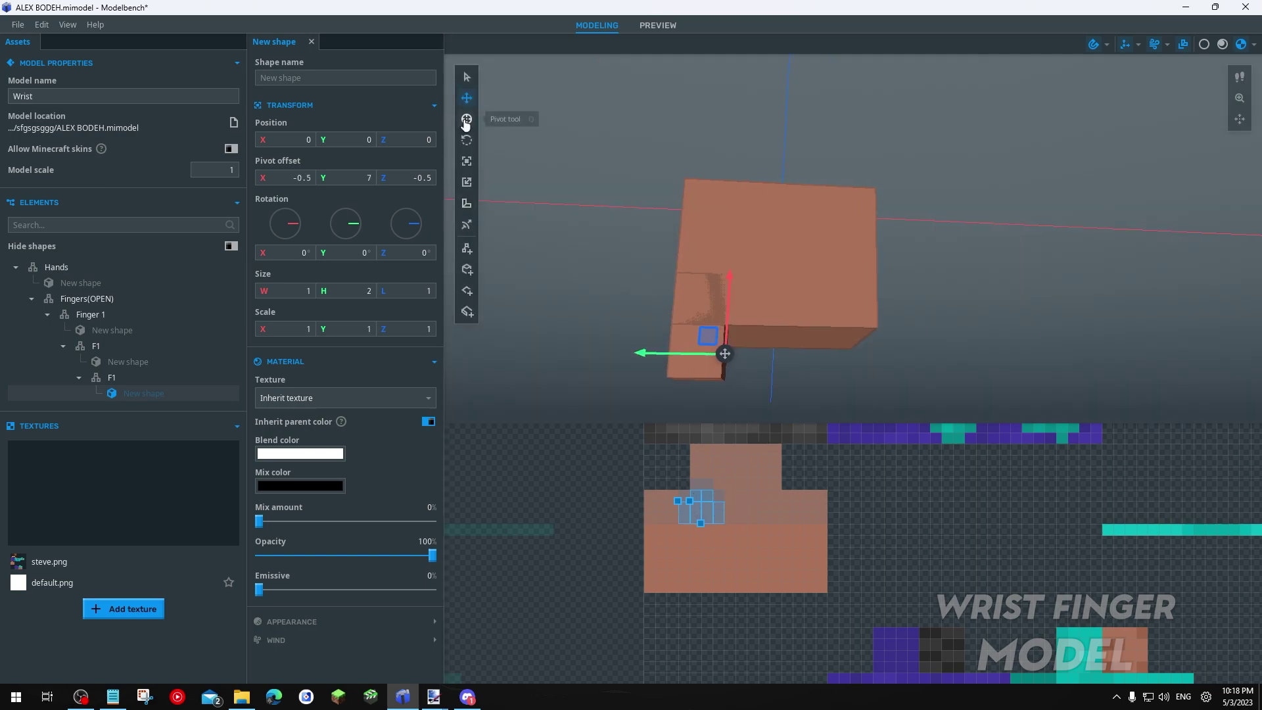
Shift the new block's pivot offset along Y so the block extends from the lower finger segment beneath the hand
left_click(466, 119)
right_click_drag(698, 191, 600, 282)
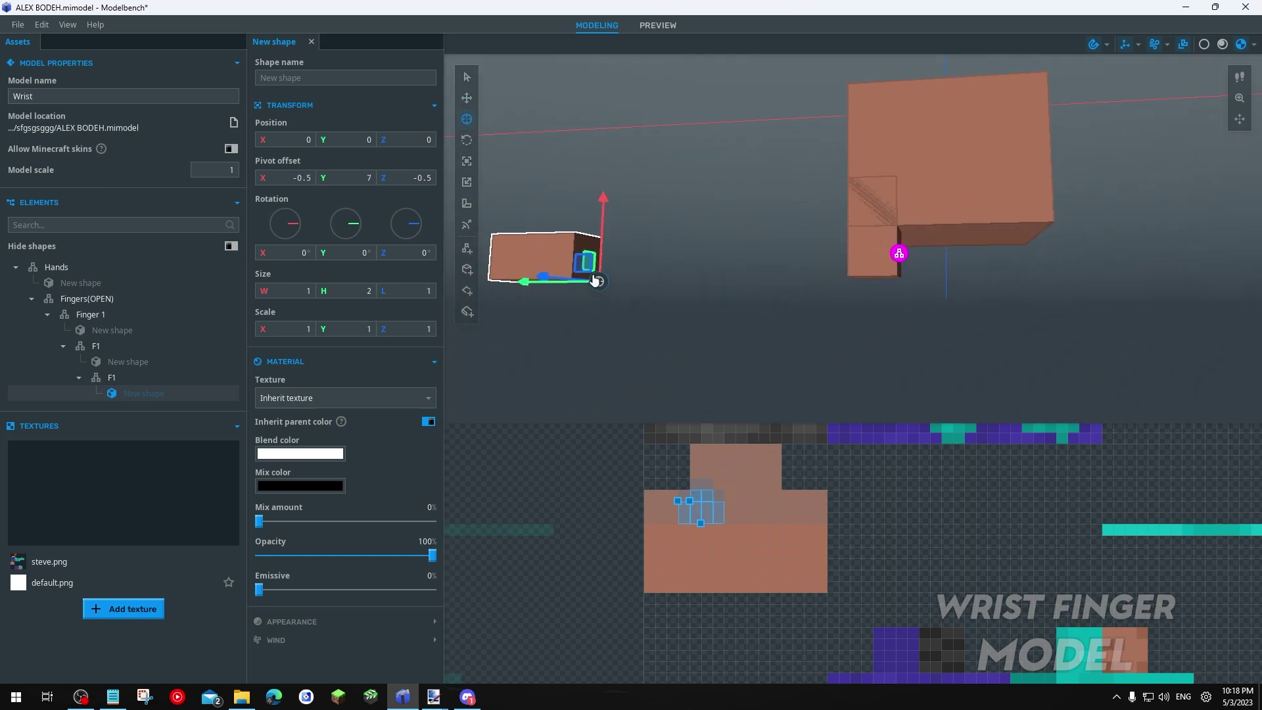
left_click_drag(564, 290, 969, 267)
right_click_drag(969, 266, 789, 276)
Enable Z-axis bending on the innermost F1 part and set its bending part to Lower
left_click(111, 377)
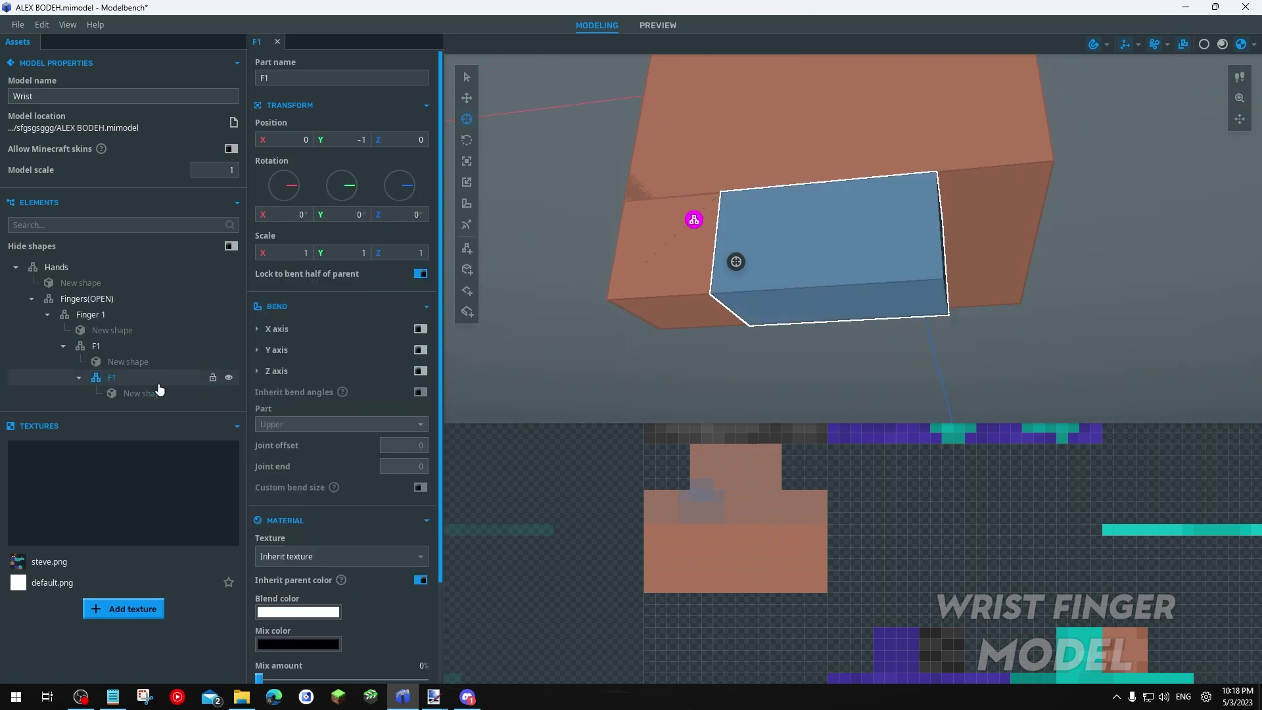
left_click(420, 371)
left_click_drag(347, 467, 360, 468)
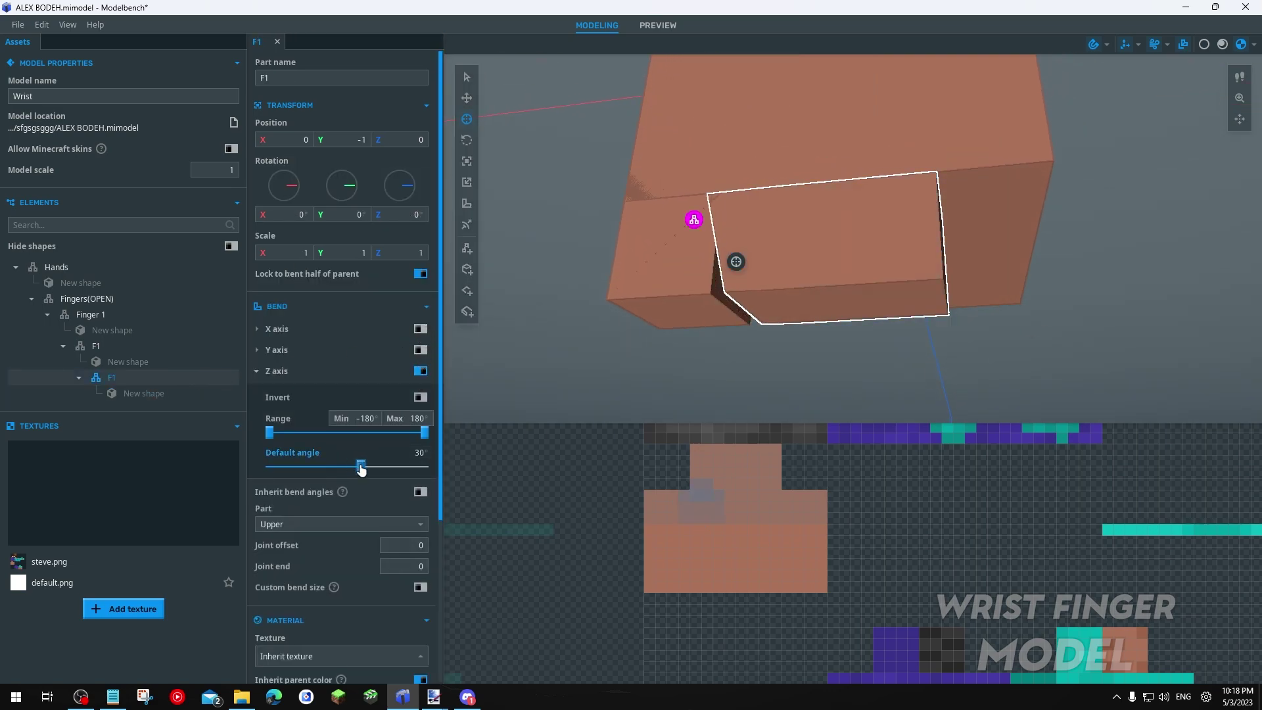
left_click(344, 524)
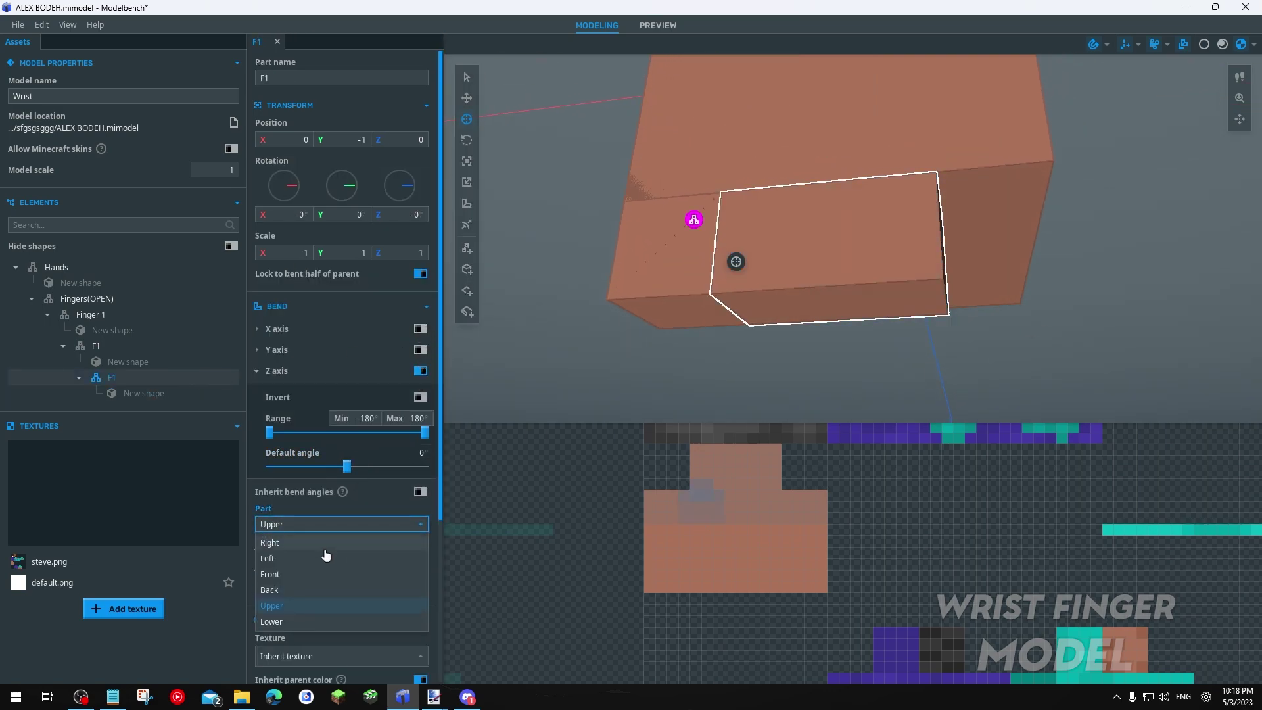
left_click(315, 623)
Set the innermost F1's joint offset to -1 and its default Z-axis bend angle to 0°
left_click_drag(350, 468, 361, 468)
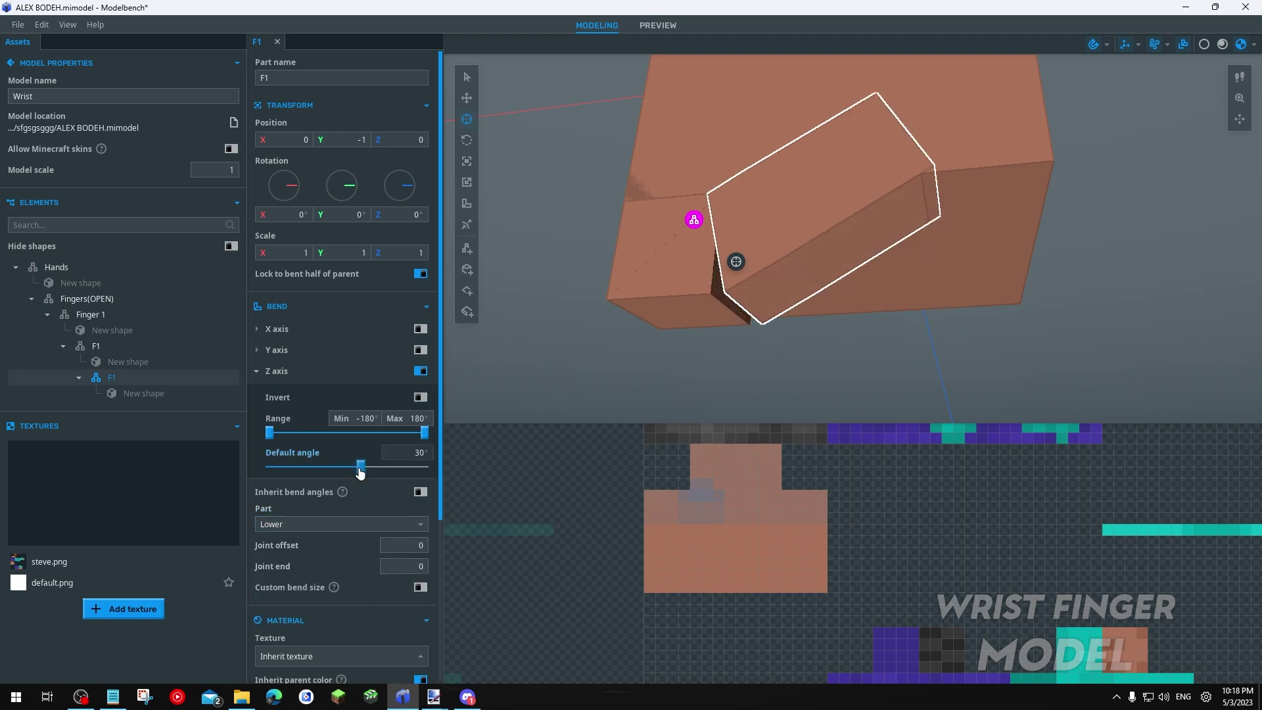
left_click_drag(412, 547, 393, 547)
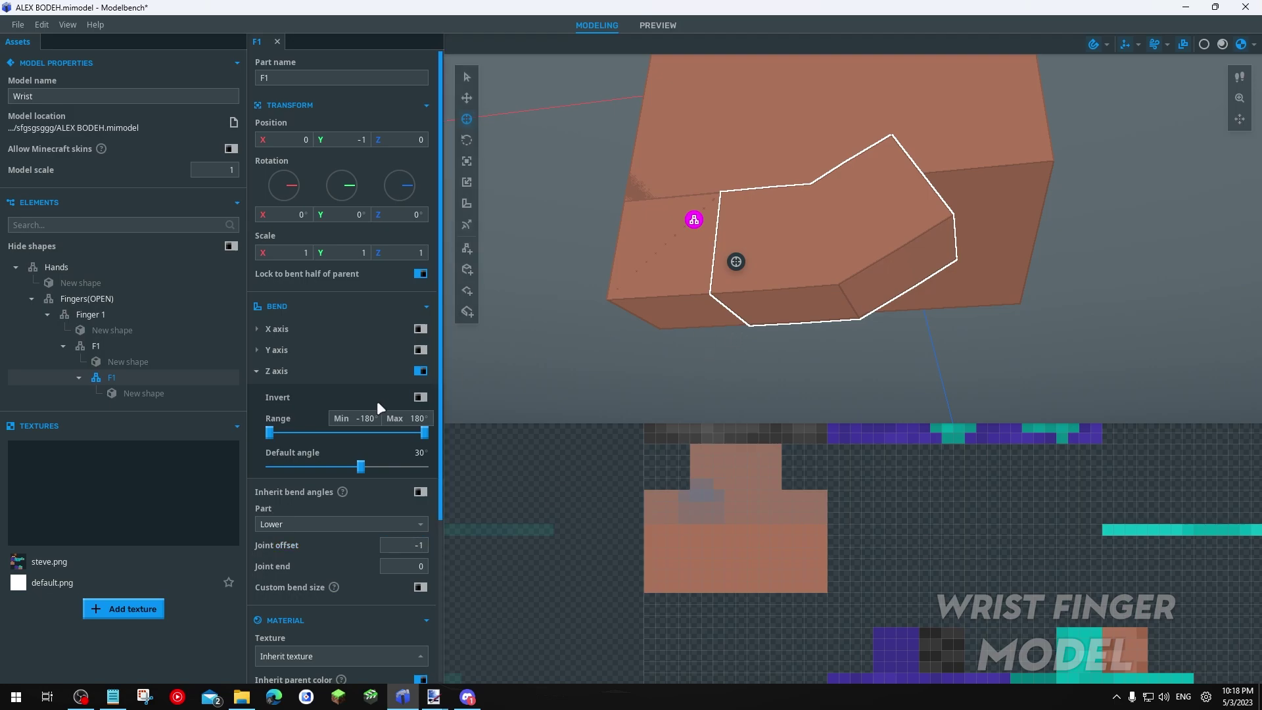
left_click_drag(393, 468, 346, 480)
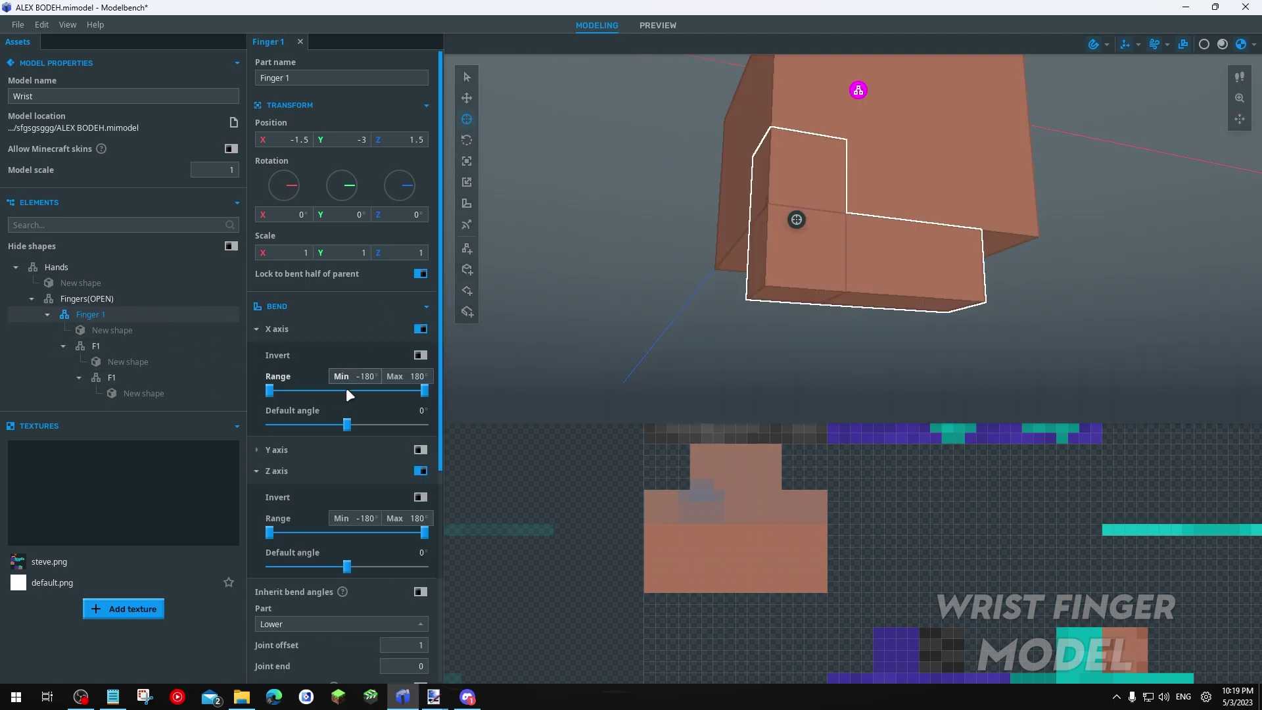
Try bending Finger 1 about its X and Z axes with the default angles
left_click_drag(347, 426, 336, 432)
left_click_drag(796, 263, 855, 276)
mouse_move(333, 426)
left_mouse_down()
mouse_move(349, 426)
mouse_move(335, 426)
left_mouse_up()
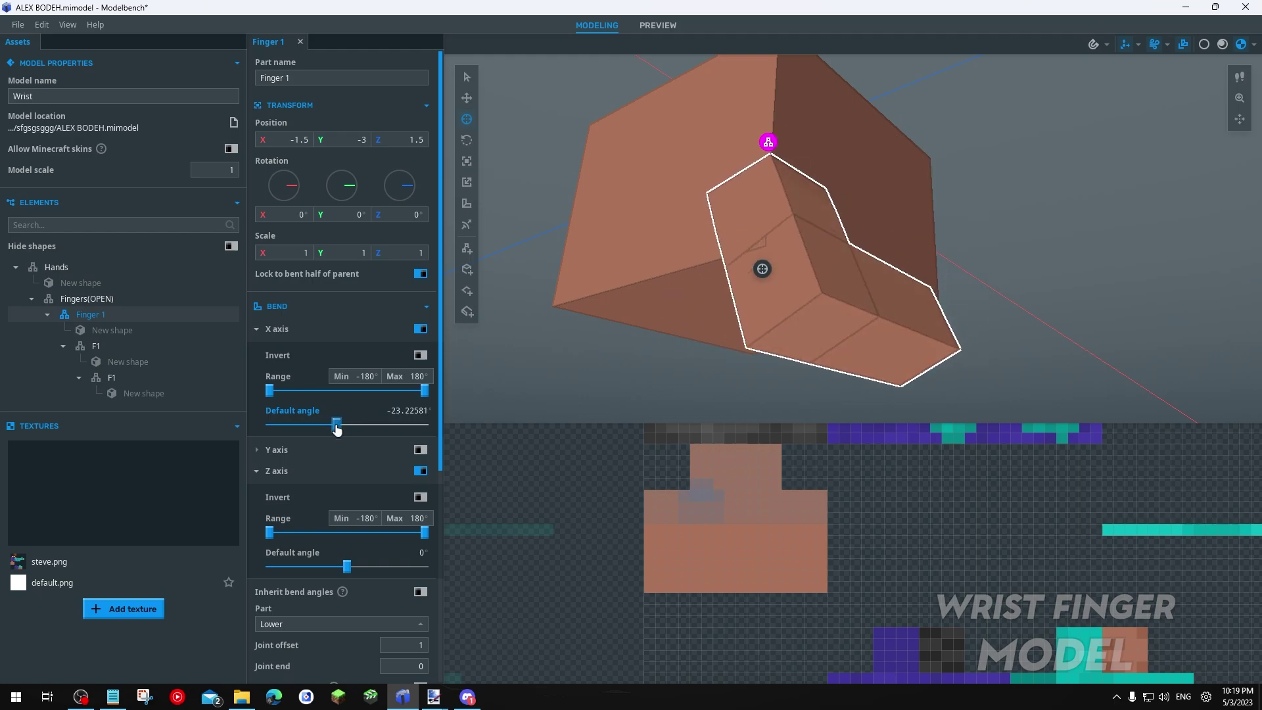
left_click_drag(348, 568, 333, 568)
left_click_drag(774, 316, 486, 356)
Try straightening the outer F1 to 0° on the Z axis and bending the innermost F1 slightly about Z
left_click(96, 346)
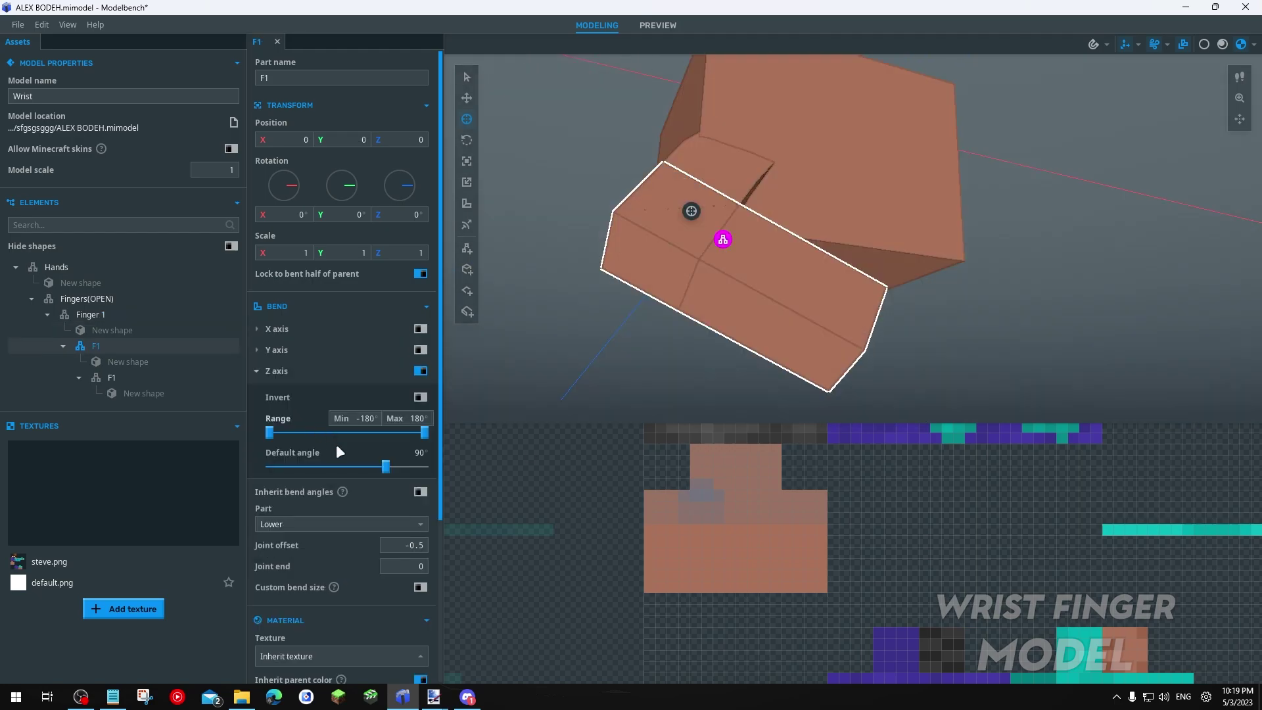
left_click_drag(387, 466, 346, 466)
left_click(112, 377)
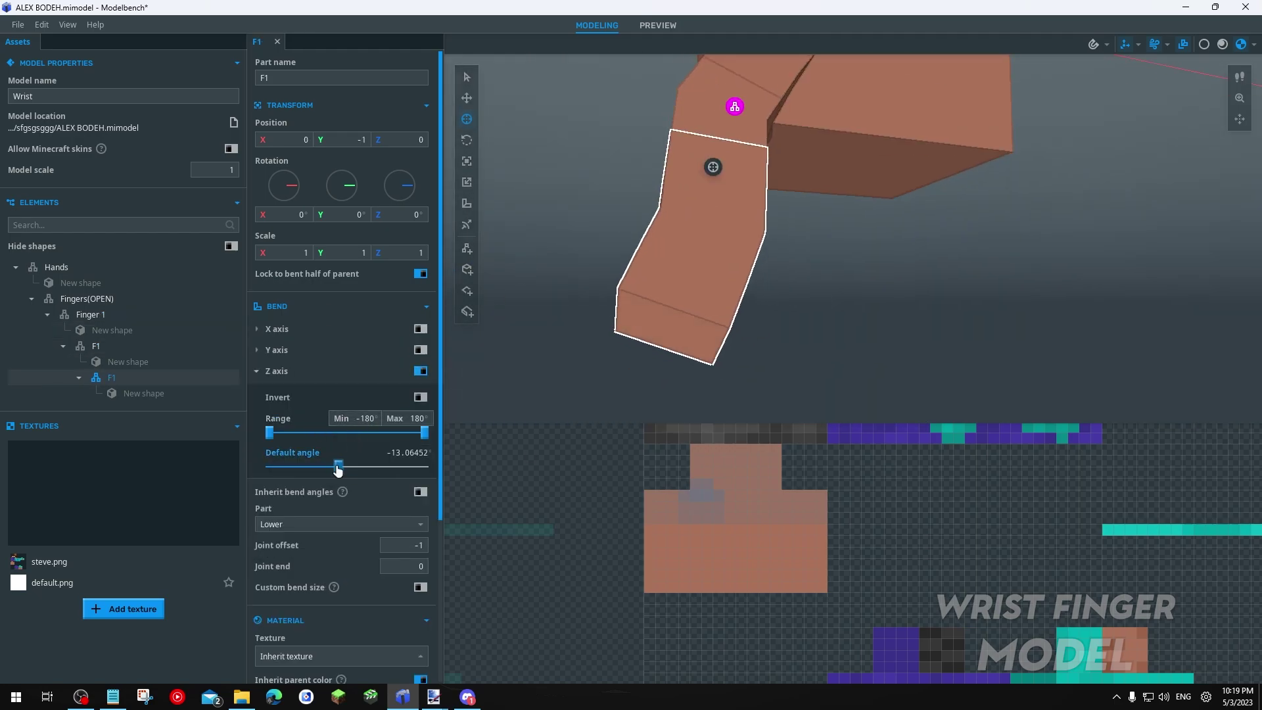
mouse_move(337, 469)
left_mouse_down()
mouse_move(355, 465)
mouse_move(343, 467)
left_mouse_up()
left_click(845, 290)
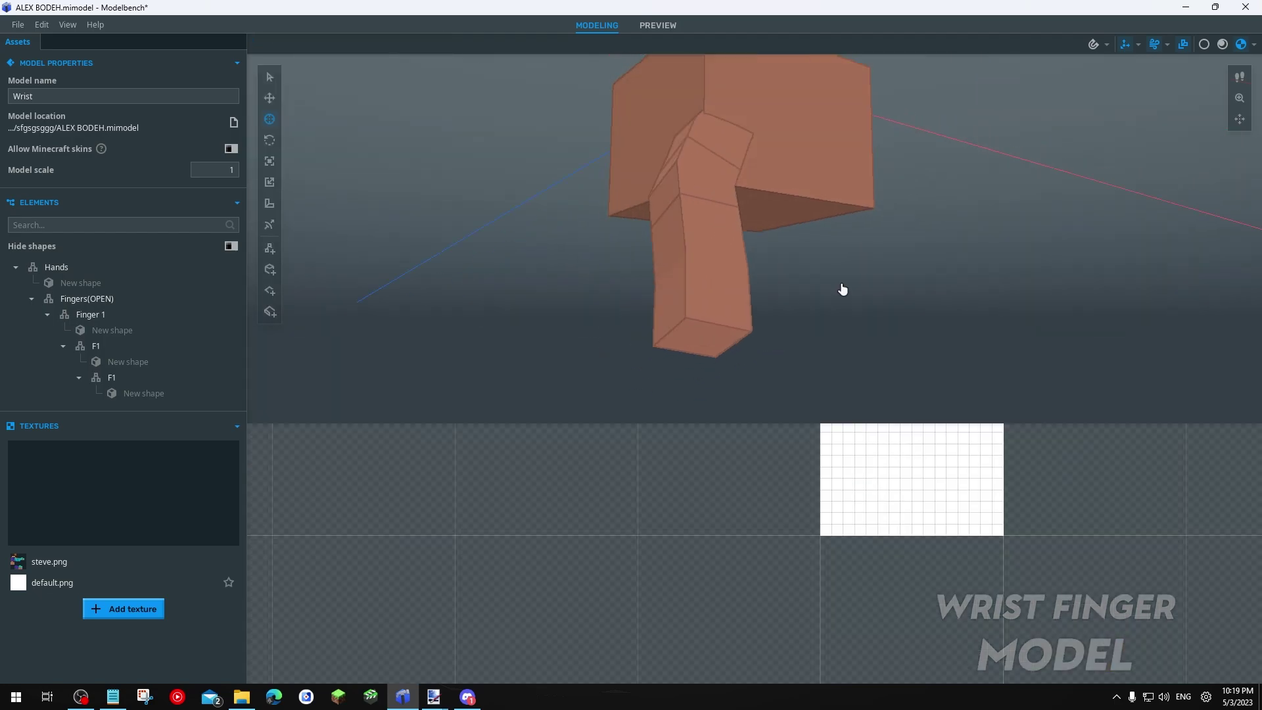
Undo the trial bends on Finger 1 and both of its F1 segments
key("ctrl+z")
key("ctrl+z")
key("ctrl+z")
key("ctrl+z")
key("ctrl+z")
key("ctrl+z")
key("ctrl+z")
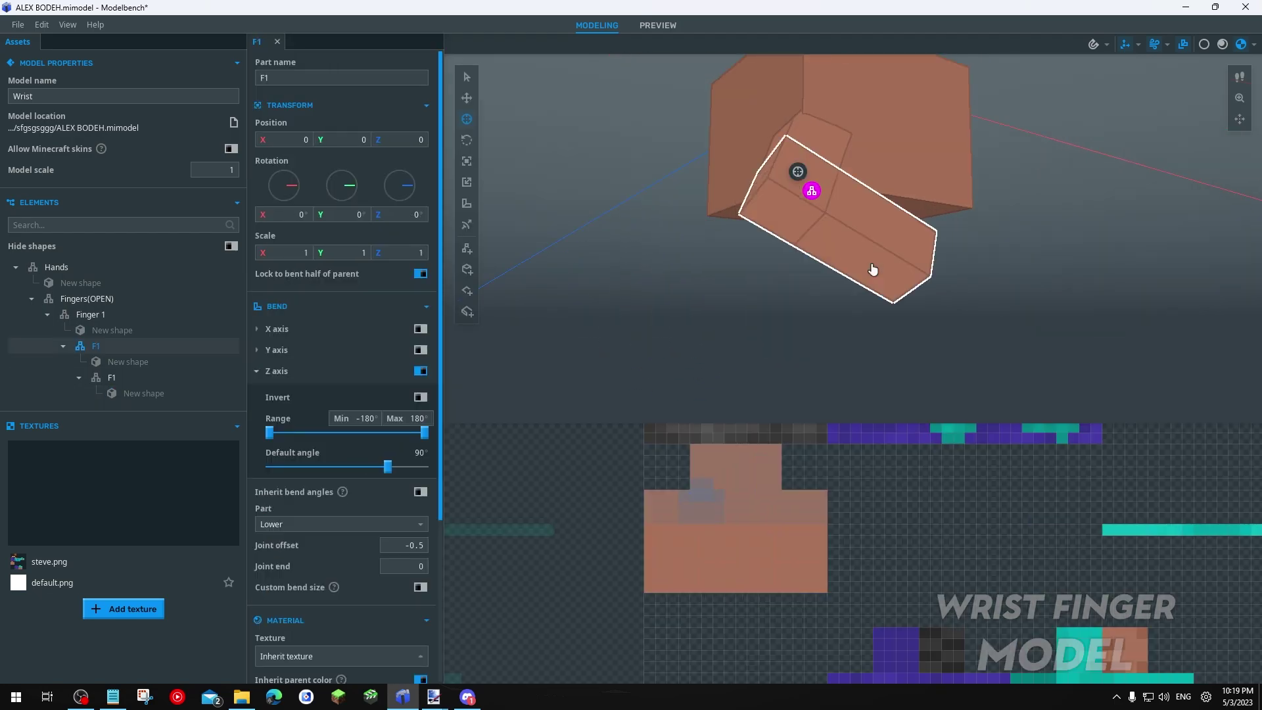
Duplicate Finger 1 three times with tool snapping enabled, spacing the copies side by side along the Z axis of the hand
left_click_drag(874, 270, 656, 296)
left_click_drag(762, 236, 868, 249)
left_click(467, 98)
left_click_drag(744, 186, 763, 186)
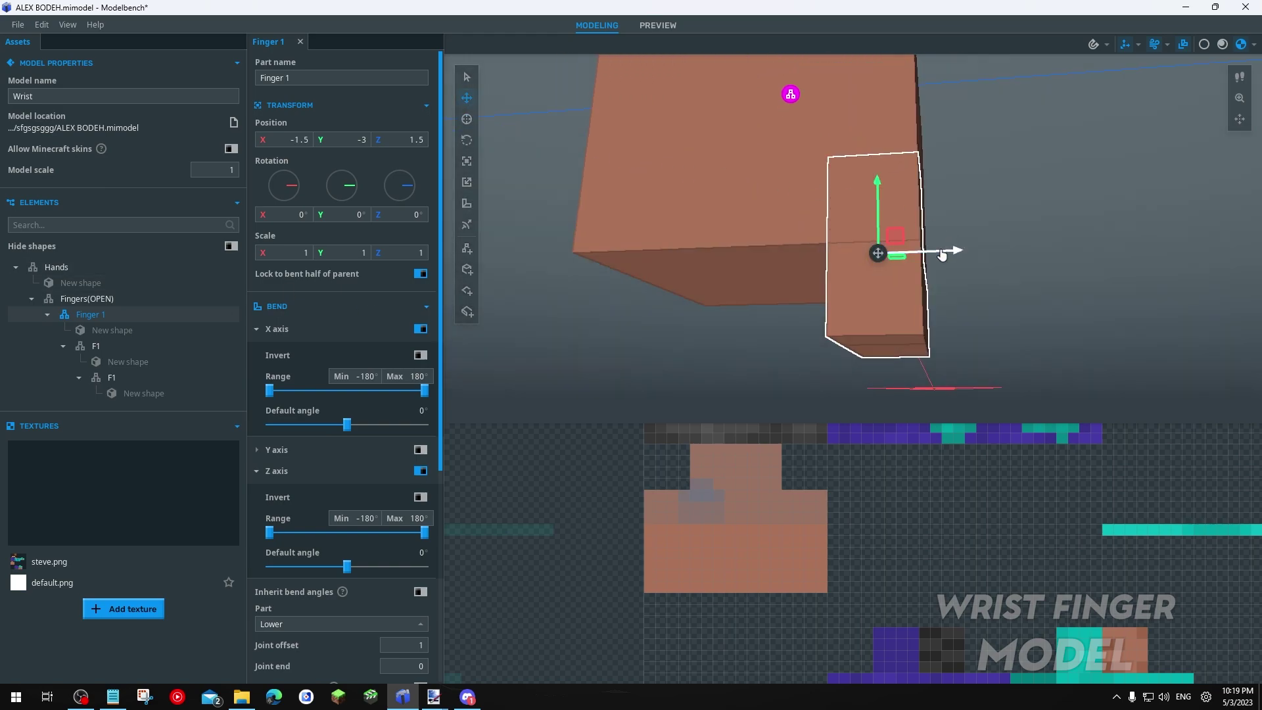
key("ctrl+d")
left_click(1091, 44)
left_click_drag(942, 253, 861, 256)
key("ctrl+d")
left_click_drag(862, 256, 776, 269)
key("ctrl+d")
left_click(92, 314)
left_click_drag(953, 276, 854, 290)
Duplicate Finger 1 as a thumb, move it to X 1.5, Y -3, Z 1.5 and rotate it 90° about Y
key("ctrl+d")
left_click_drag(756, 289, 857, 386)
key("r")
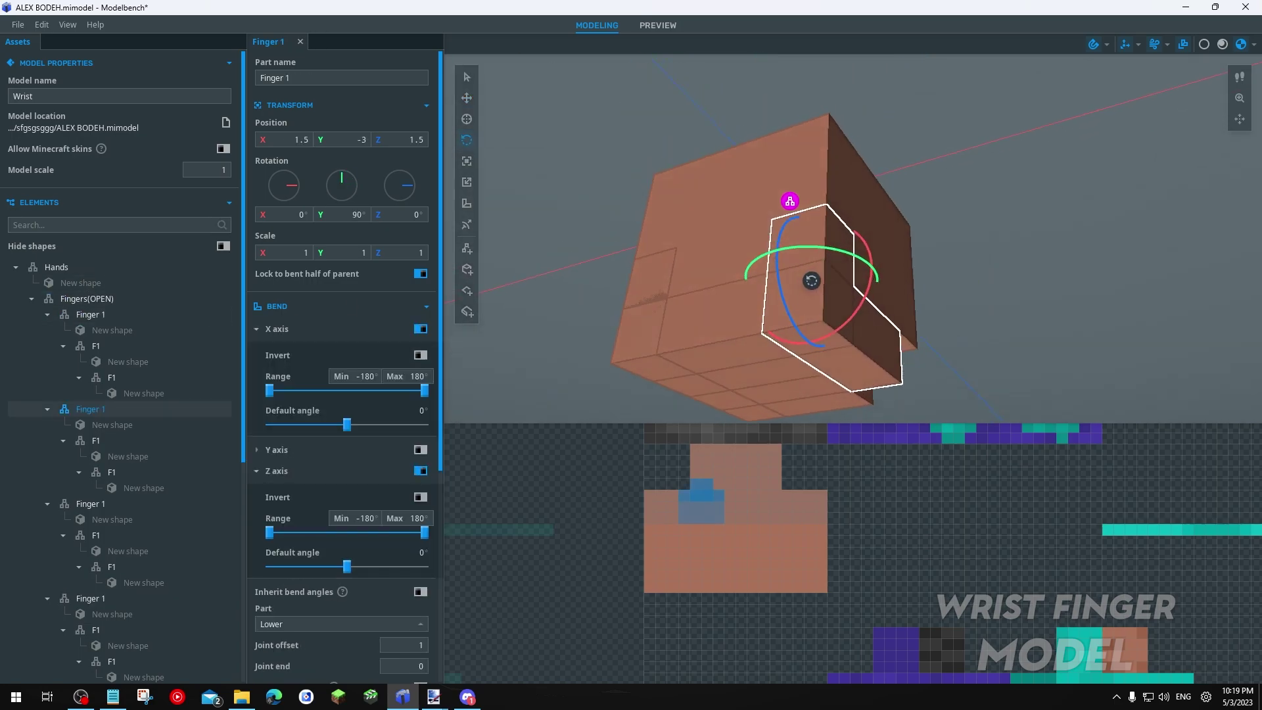
left_click_drag(946, 304, 920, 305)
left_click(1012, 302)
Set the default Z-axis bend angle of the thumb's innermost F1 part to 45°
left_click_drag(1034, 301, 732, 310)
scroll(739, 287, "up", 4)
right_click_drag(750, 276, 741, 227)
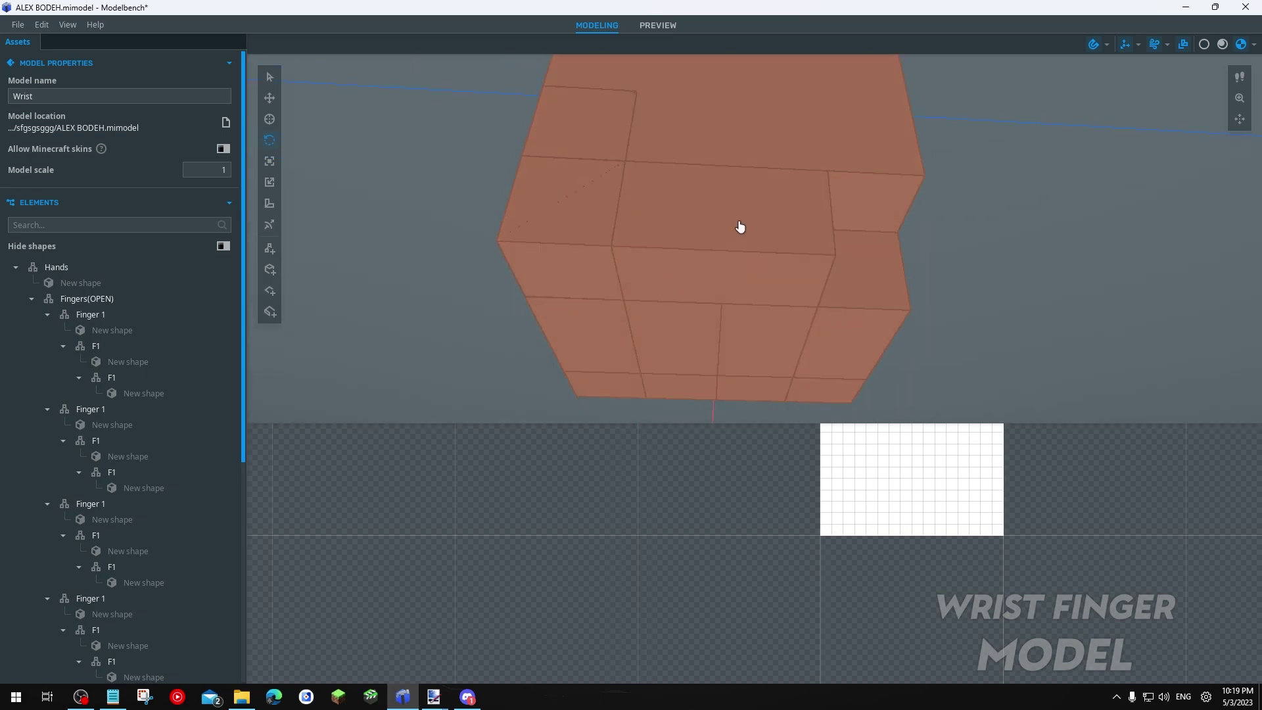
left_click(740, 227)
left_click(99, 472)
scroll(147, 400, "down", 1)
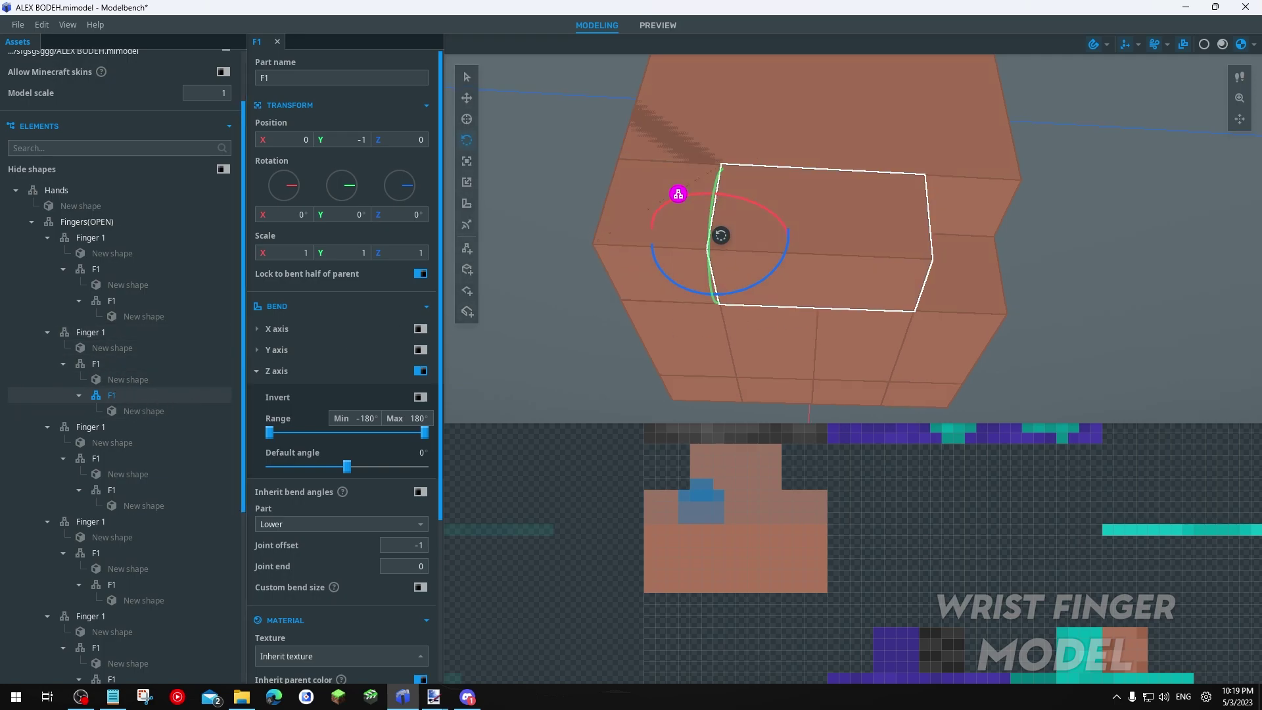
left_click_drag(813, 310, 780, 345)
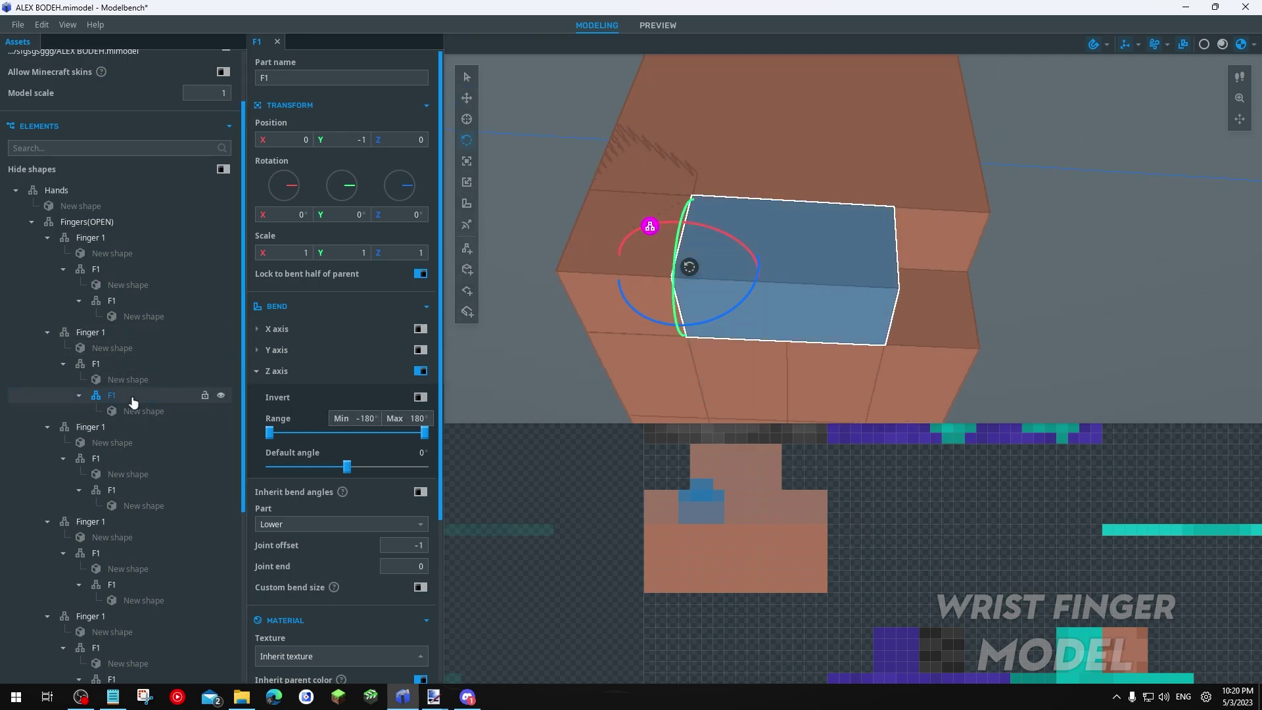
left_click_drag(347, 467, 367, 467)
Shorten the thumb's tip block to a height of 1 within the skin-toned texture area
scroll(739, 533, "down", 3)
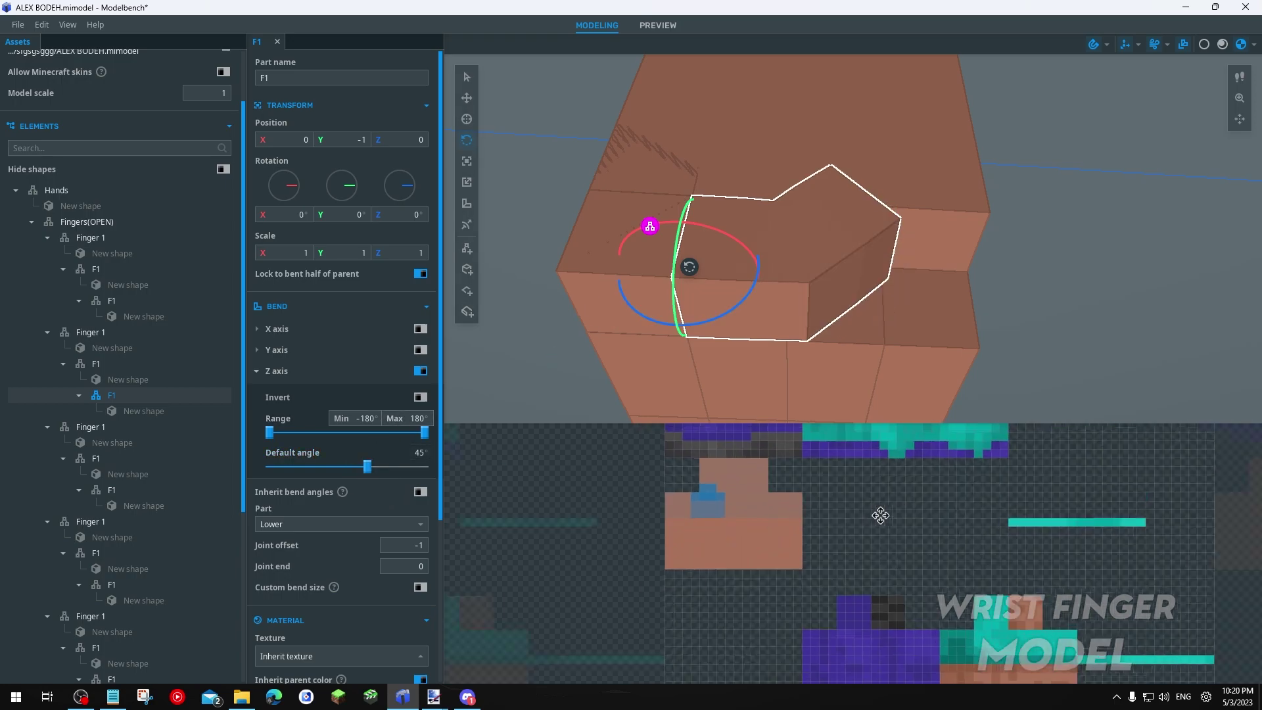
left_click(142, 409)
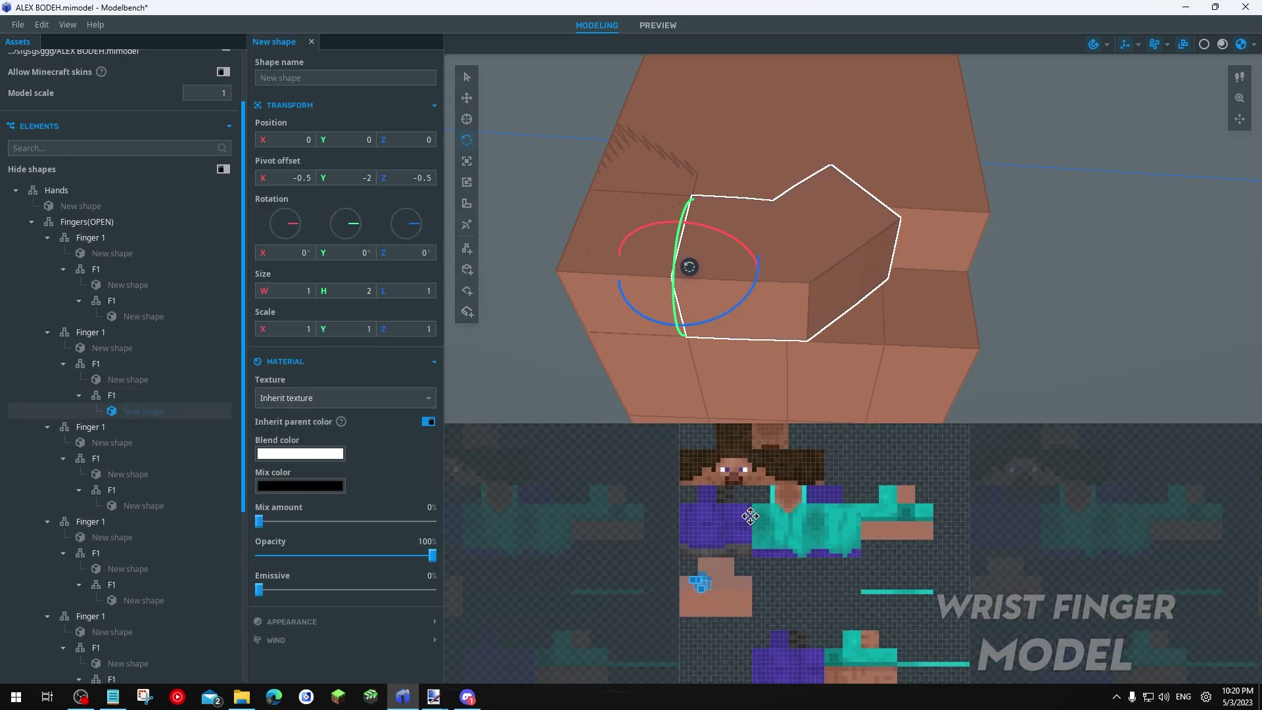
scroll(720, 592, "up", 7)
left_click_drag(651, 576, 656, 558)
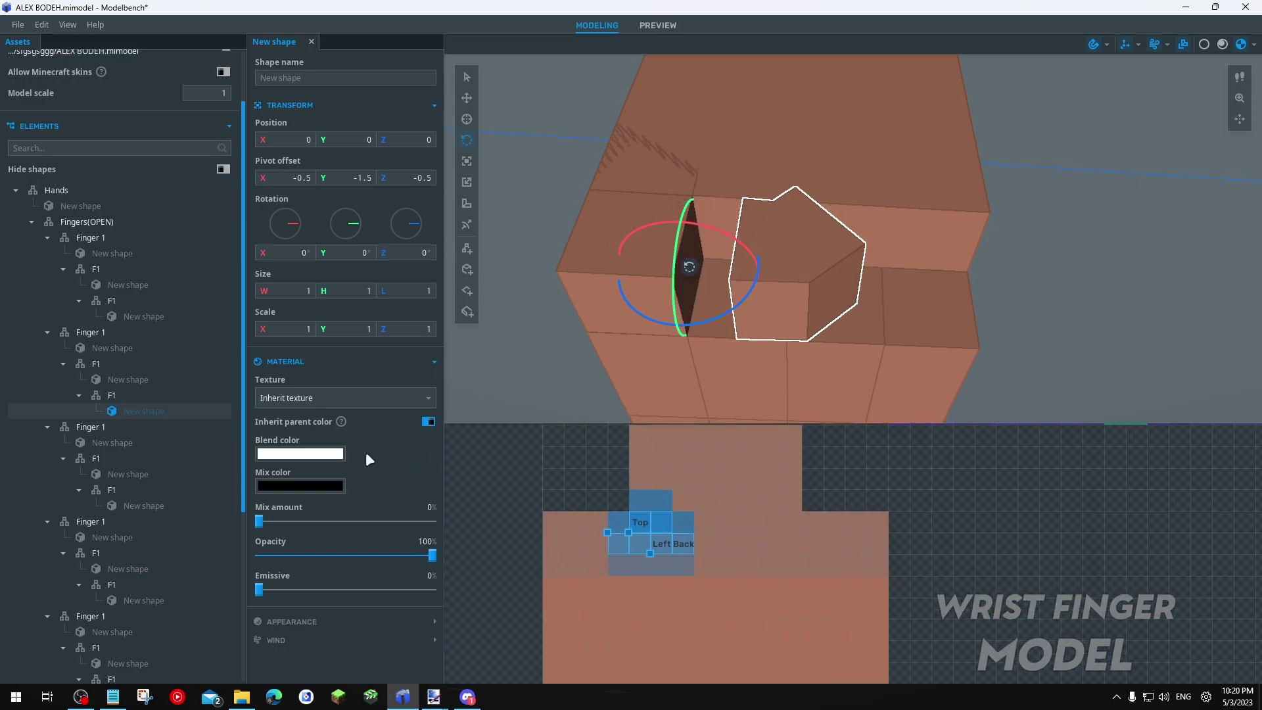
Set the joint offset of the thumb's innermost F1 part to -0.5
left_click(111, 395)
scroll(369, 403, "down", 3)
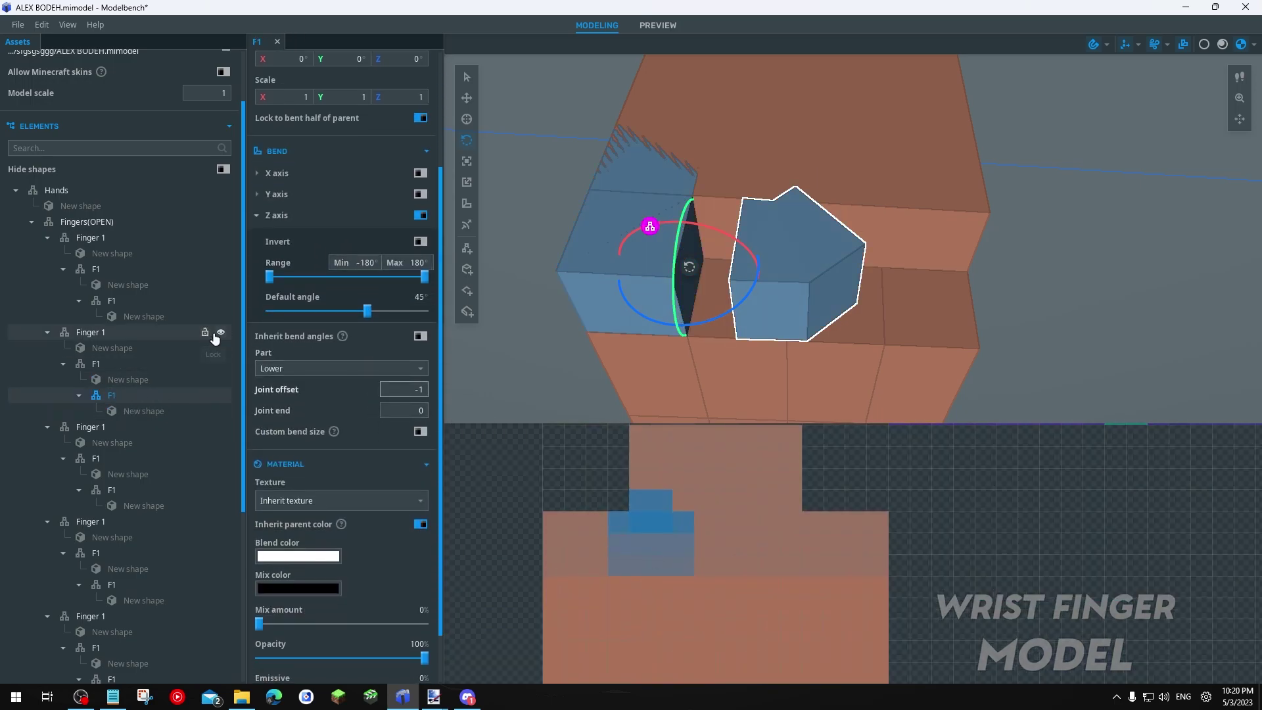
mouse_move(400, 389)
left_mouse_down()
mouse_move(422, 390)
mouse_move(382, 389)
mouse_move(409, 389)
left_mouse_up()
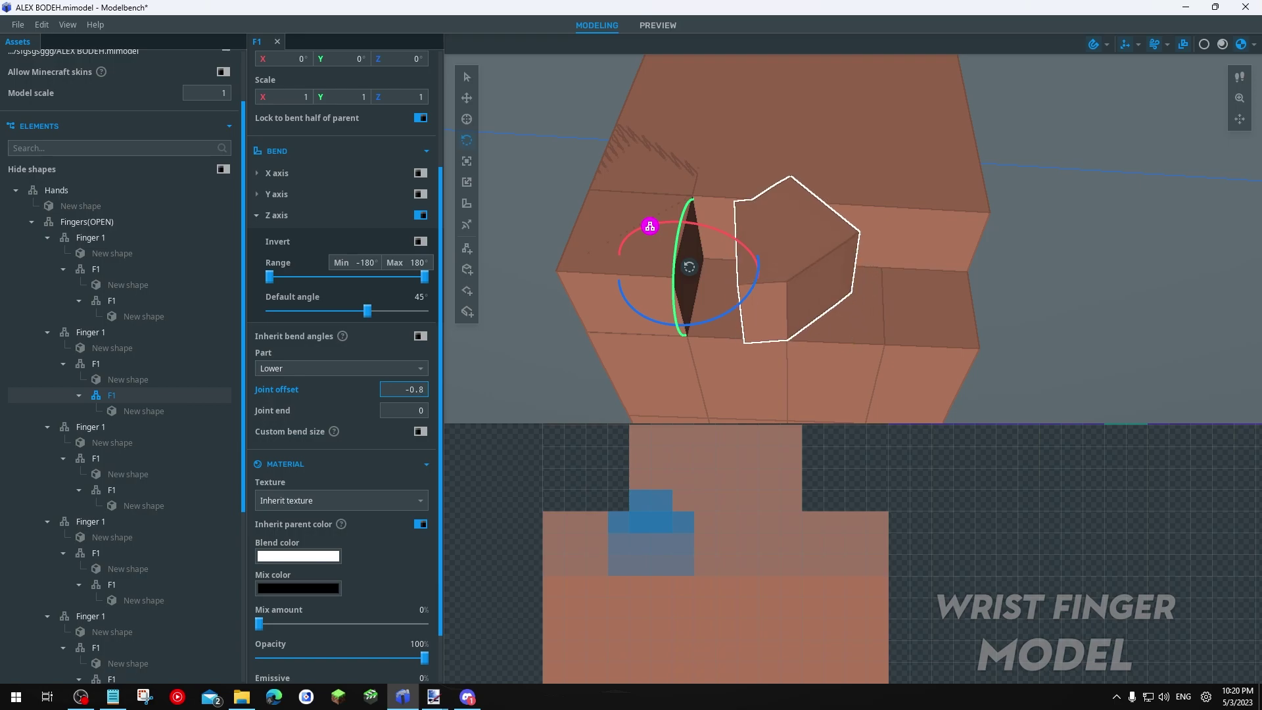
key("BackSpace")
type("5")
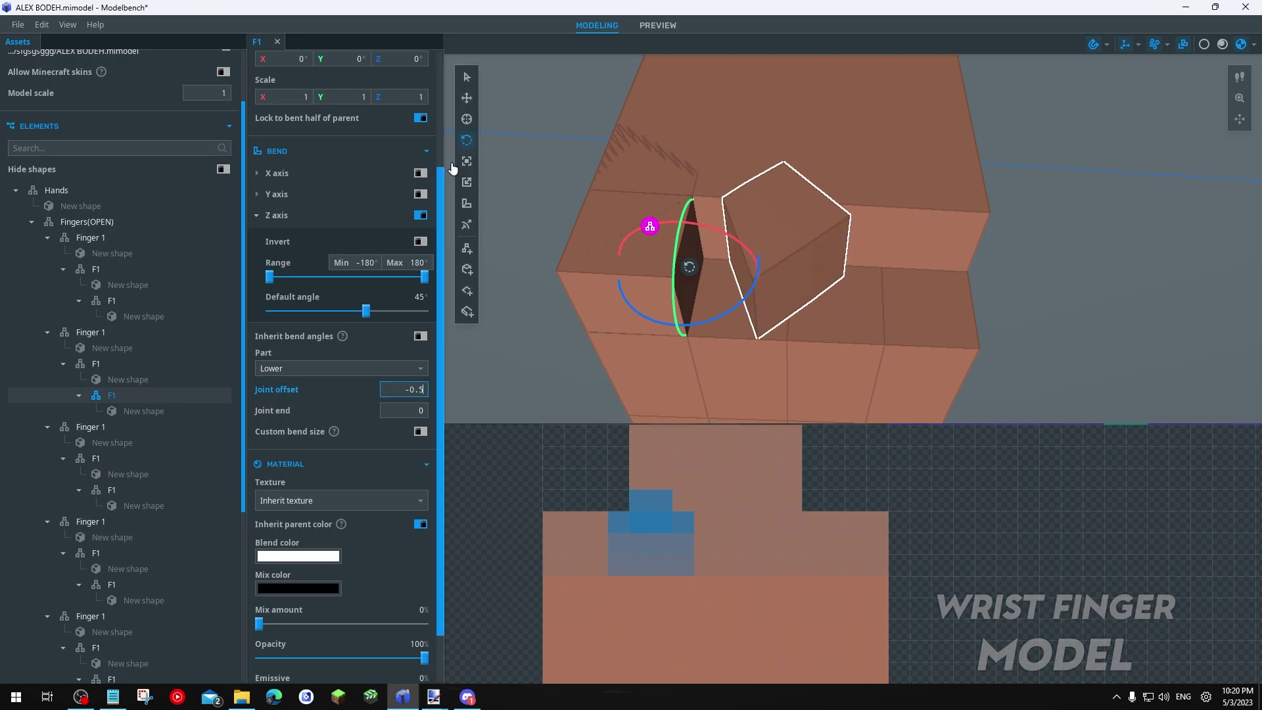
Shift the pivot offset of the thumb's tip block so it sits against the preceding segment
left_click(470, 123)
scroll(741, 273, "down", 3)
left_click_drag(741, 274, 741, 296)
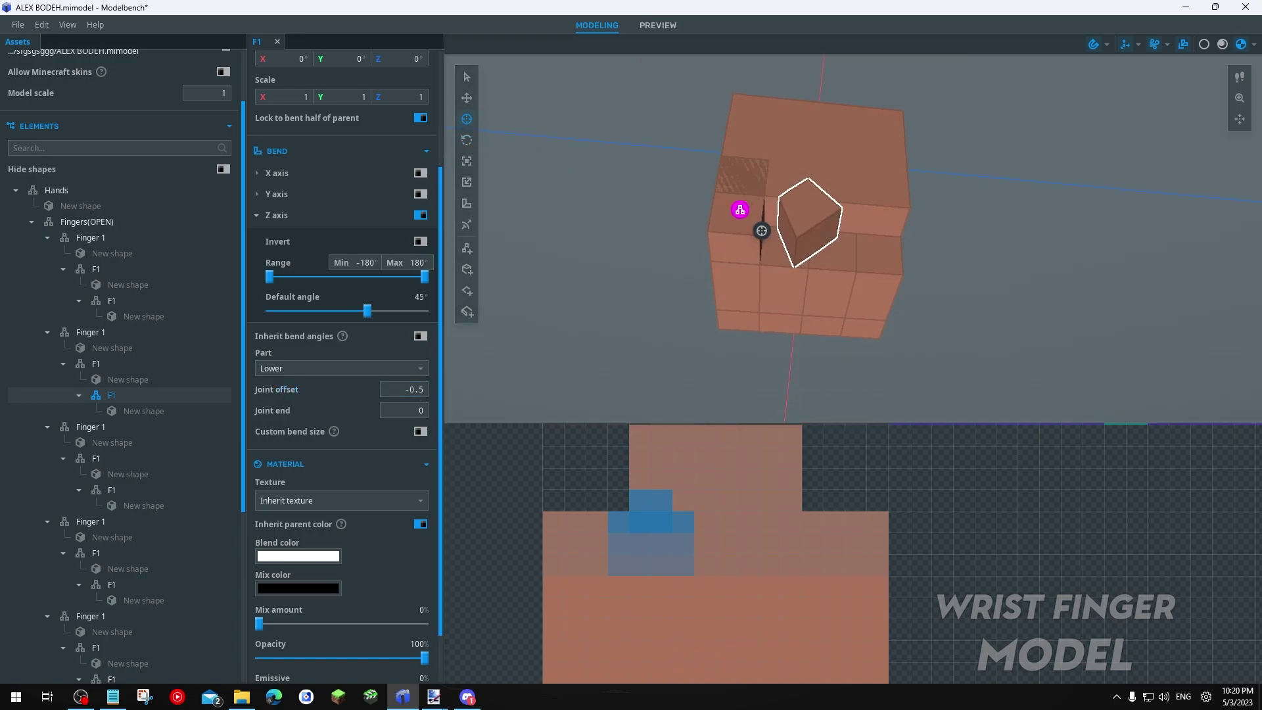
left_click(155, 412)
left_click_drag(765, 320, 736, 327)
left_click_drag(866, 334, 355, 466)
left_click(112, 395)
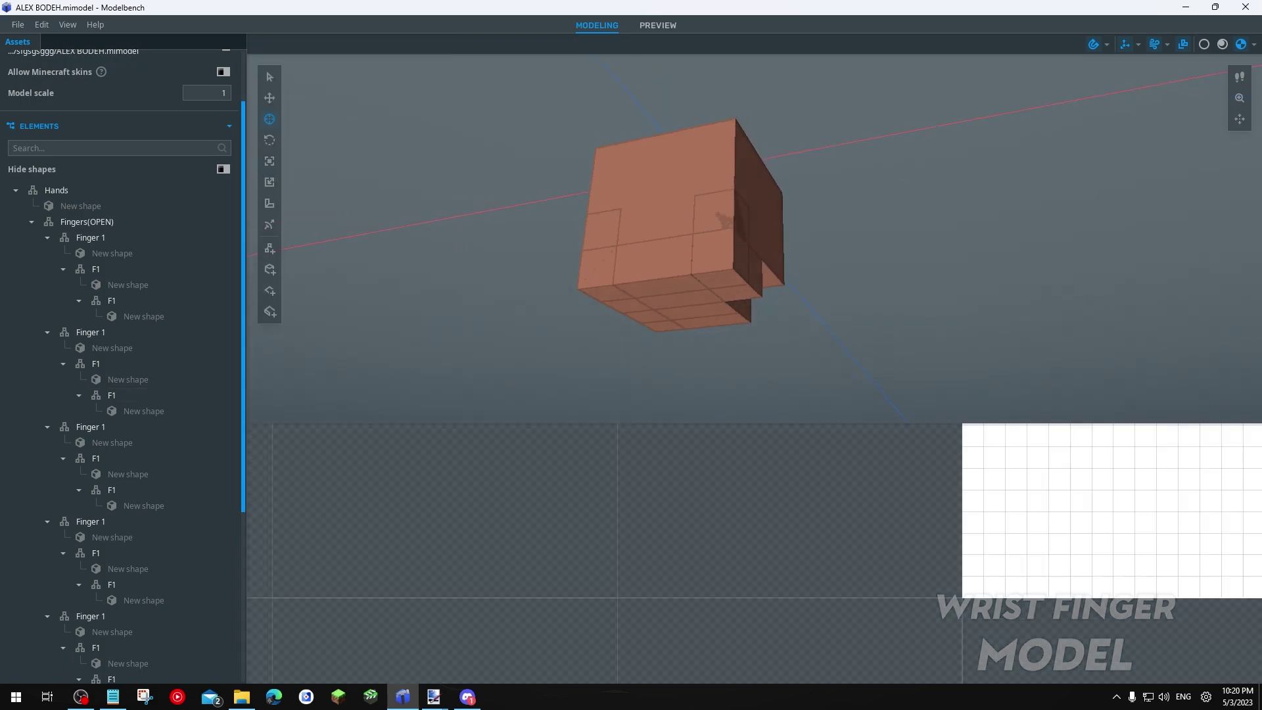
Enable X-, Y- and Z-axis bending on the Hands part and set its bending part to Lower
left_click_drag(712, 284, 822, 312)
left_click(107, 191)
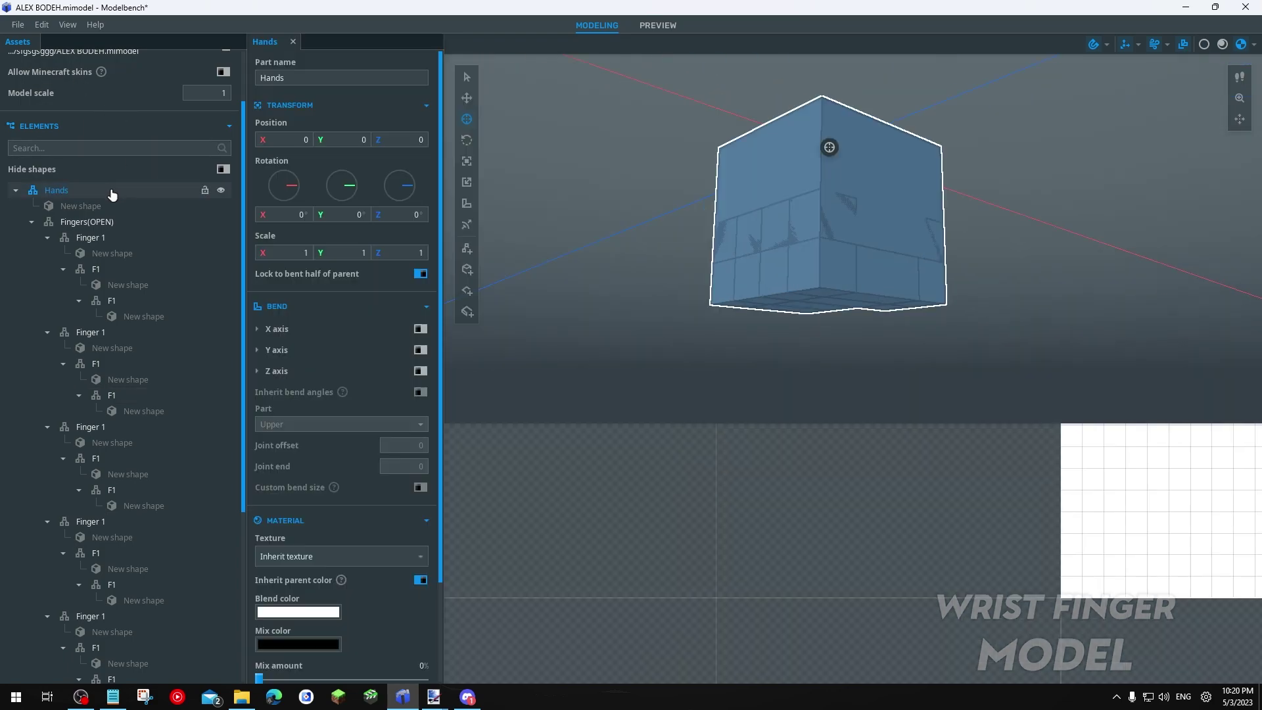
left_click(31, 221)
scroll(373, 395, "down", 1)
left_click(420, 290)
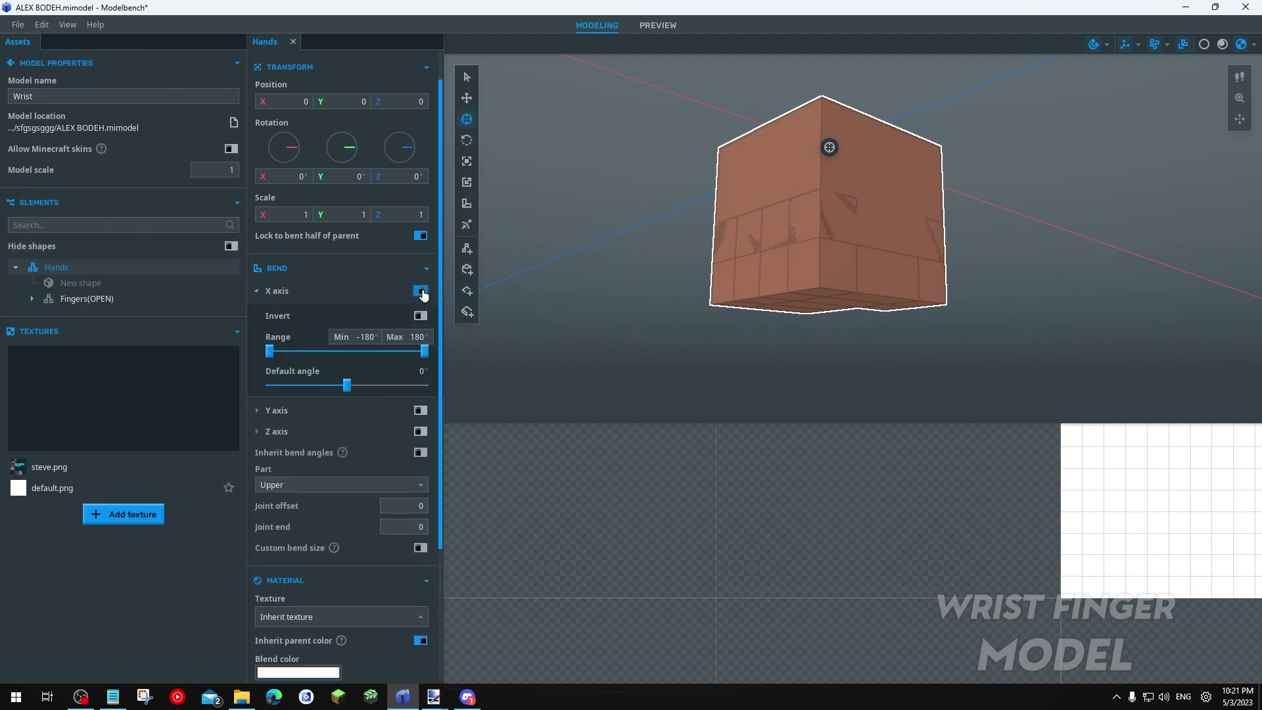
left_click(420, 412)
left_click(420, 532)
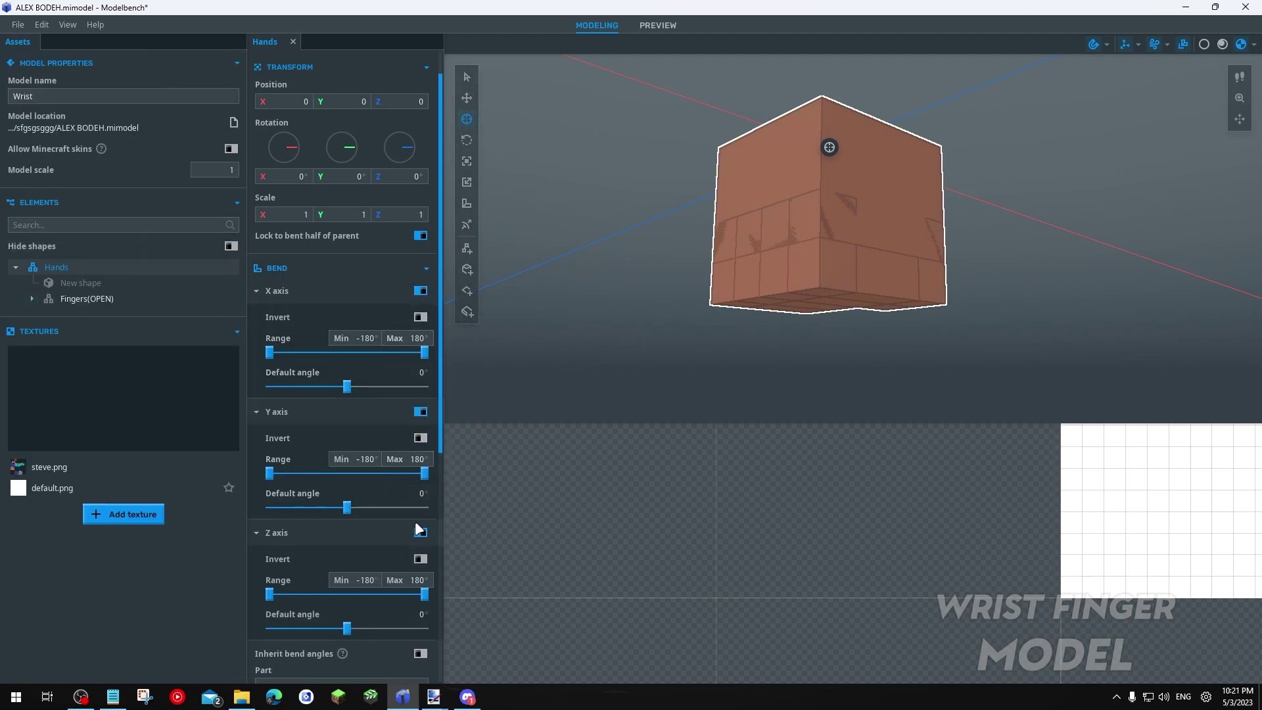
scroll(324, 451, "down", 5)
left_click(324, 451)
left_click(313, 551)
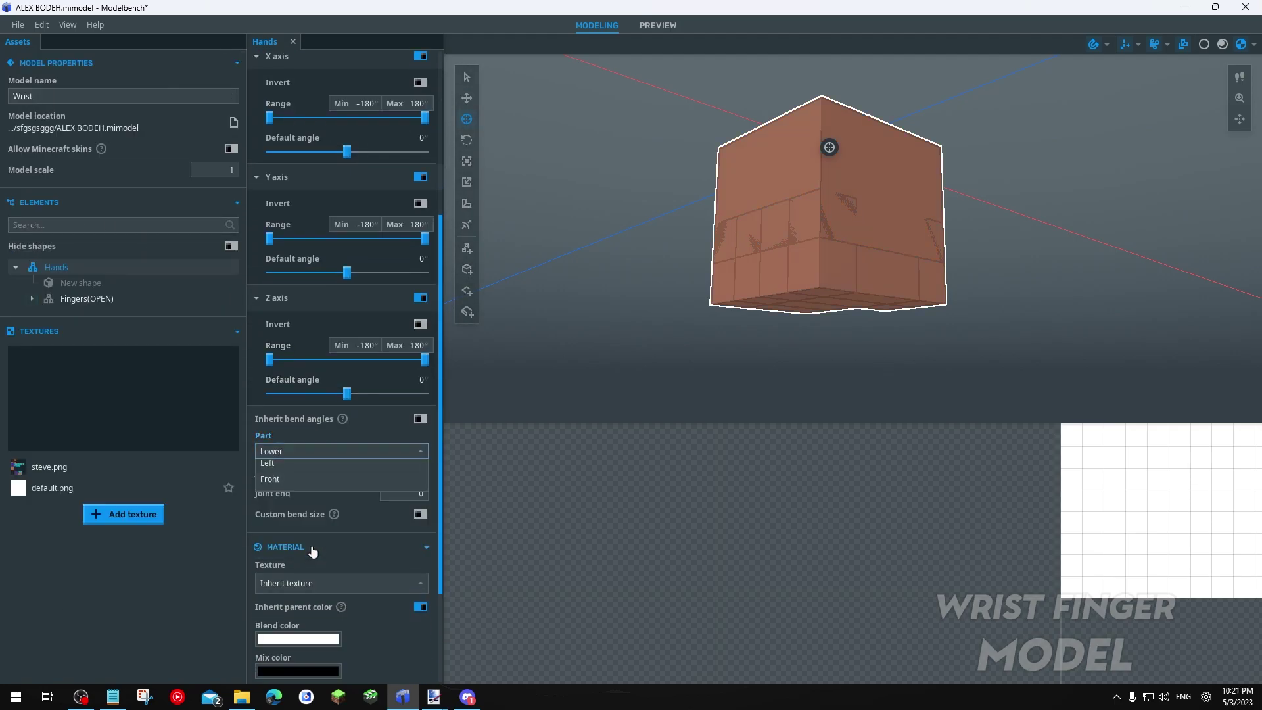
Enable a custom bend size on the Hands part and set its Y-axis default angle to 30° to inspect the twist
left_click(420, 514)
left_click(420, 516)
left_click(420, 517)
mouse_move(570, 303)
left_mouse_down()
mouse_move(570, 276)
mouse_move(571, 303)
left_mouse_up()
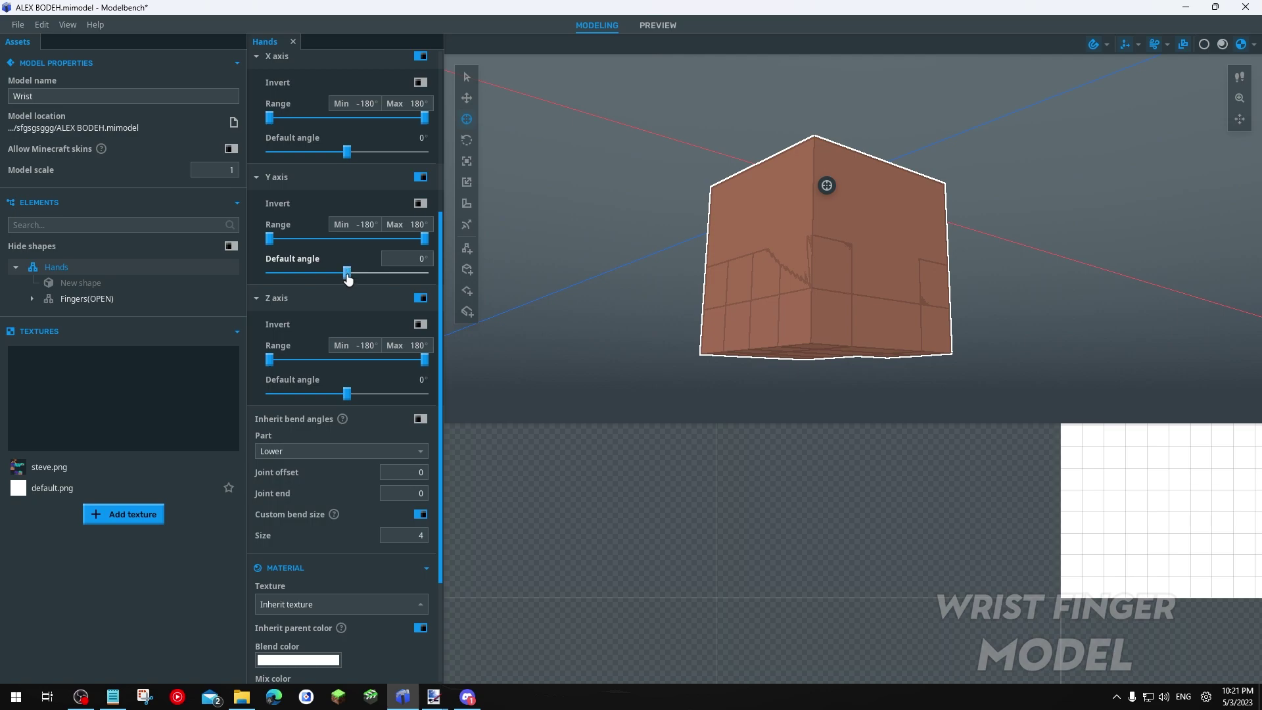
left_click_drag(348, 279, 359, 279)
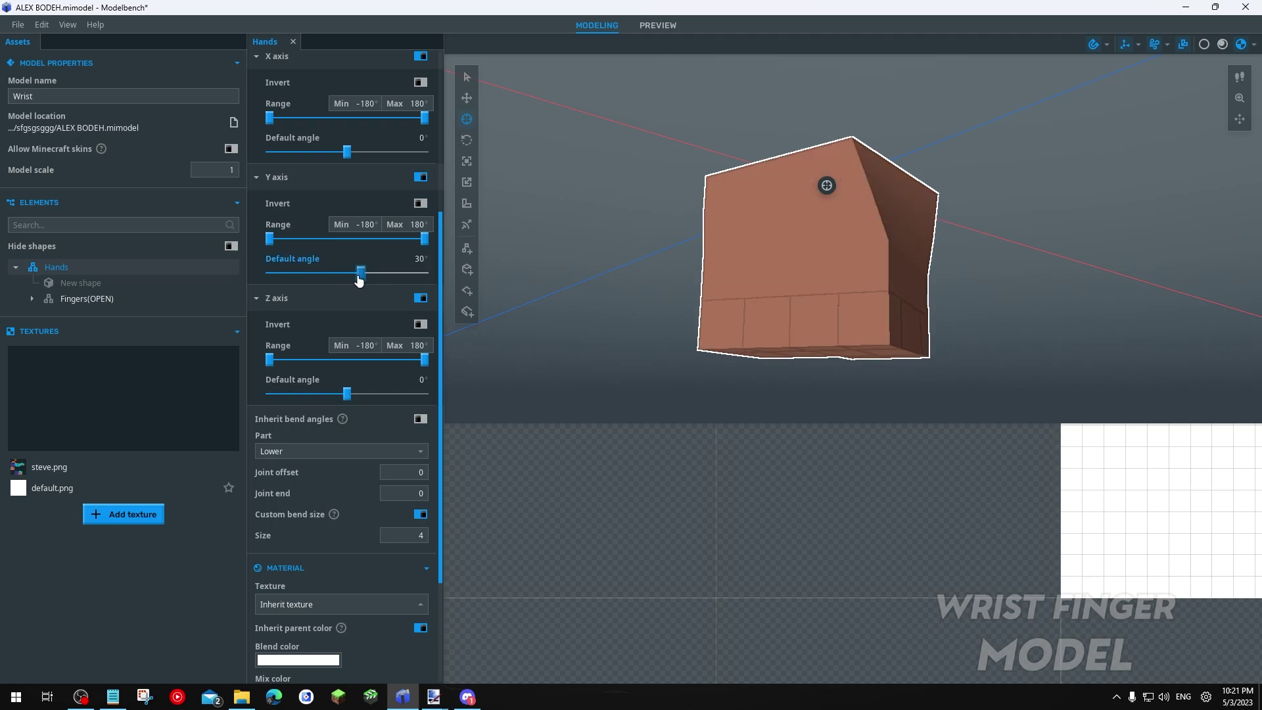
left_click_drag(769, 226, 690, 225)
scroll(769, 226, "up", 2)
left_click_drag(769, 226, 848, 171)
scroll(815, 224, "down", 2)
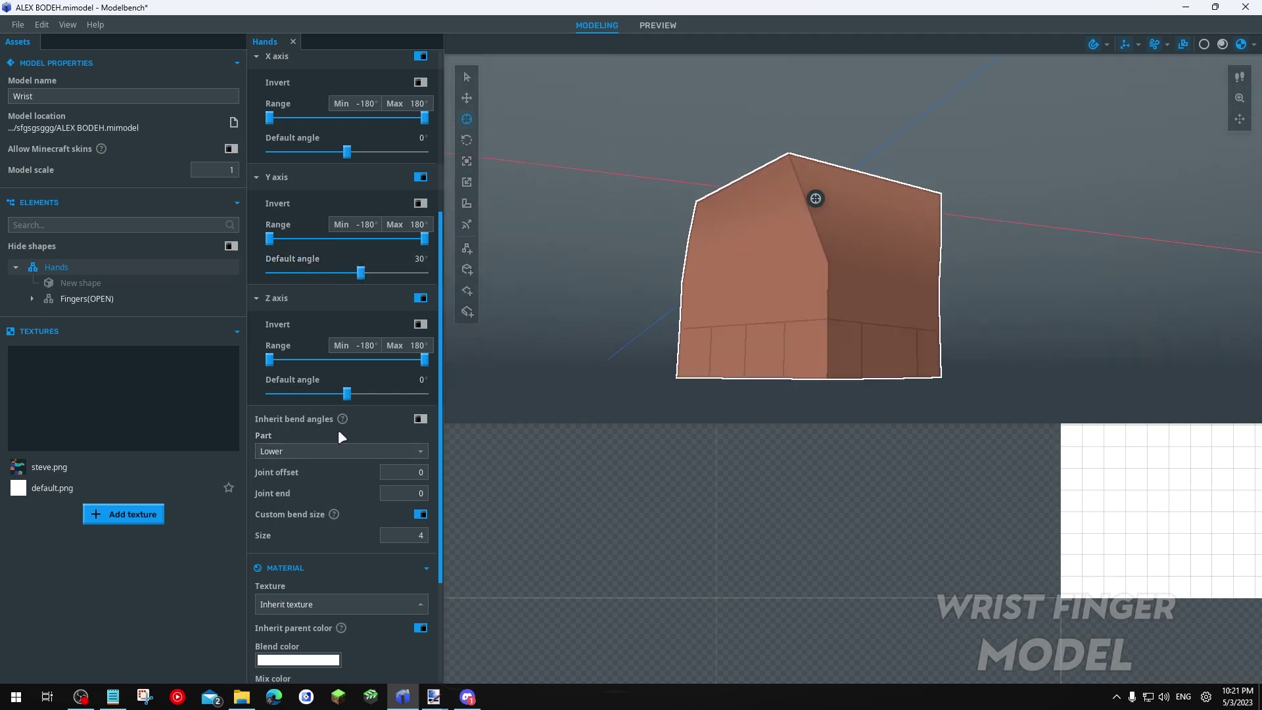
Set the Hands part's bend size to 1, joint offset to about -0.9 and Y-axis default angle to about 49°
left_click_drag(413, 472, 408, 472)
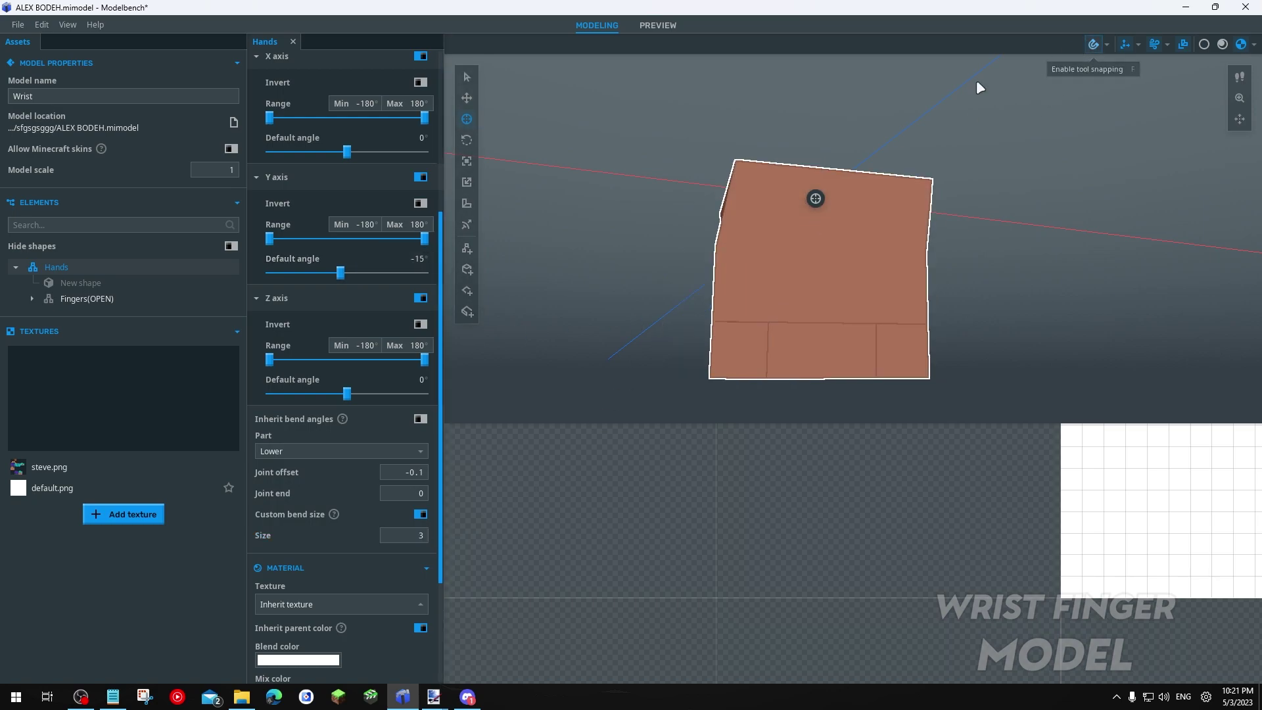
left_click_drag(346, 273, 373, 287)
mouse_move(406, 472)
left_mouse_down()
mouse_move(380, 472)
mouse_move(392, 472)
left_mouse_up()
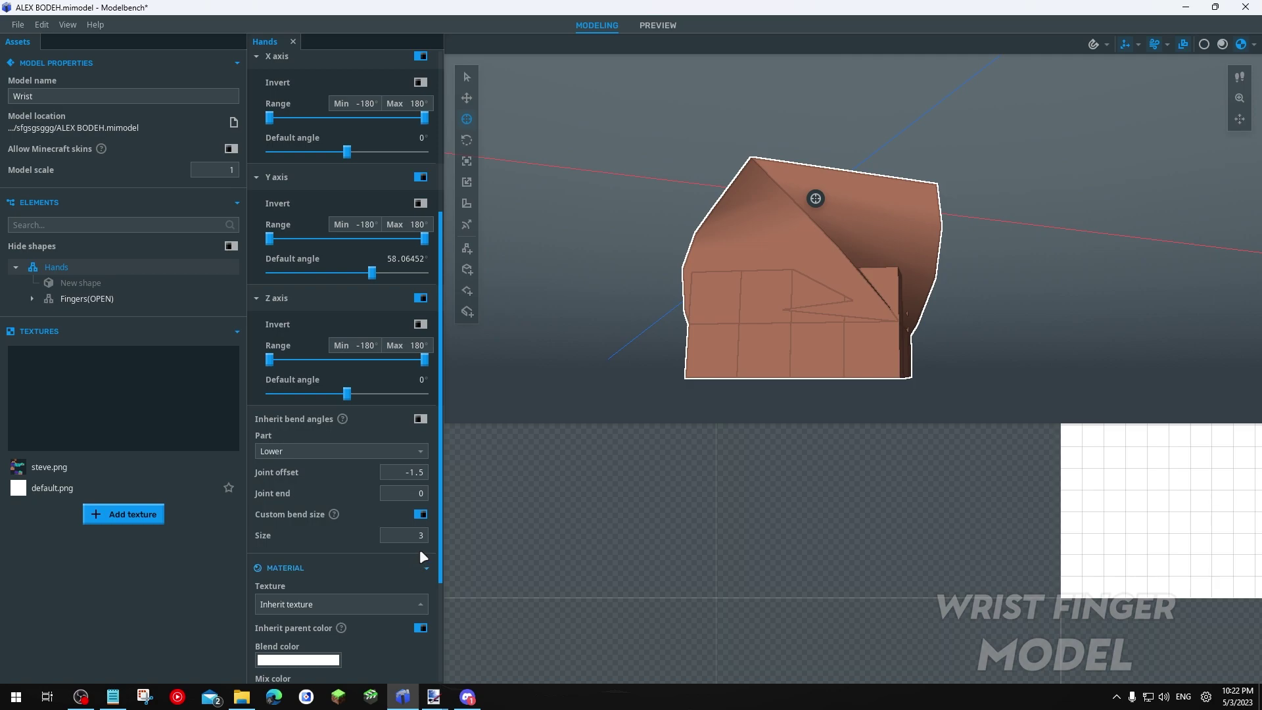
type("1")
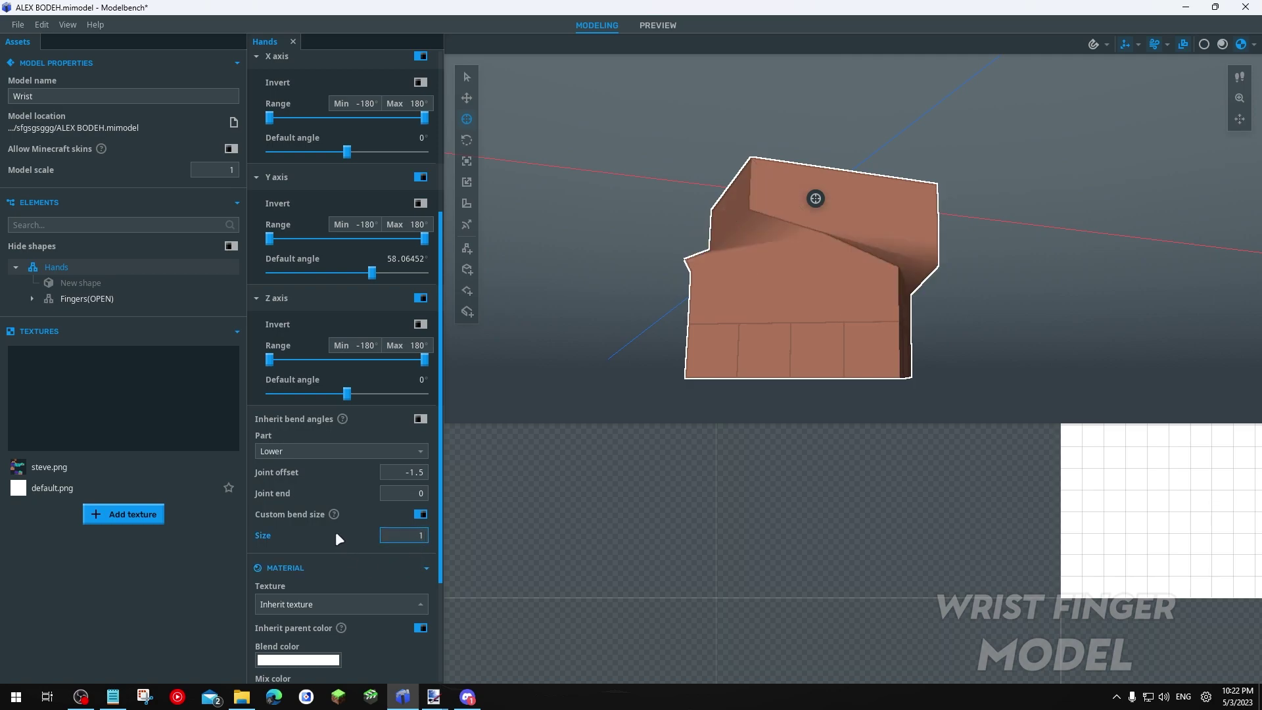
left_click_drag(370, 273, 366, 273)
left_click_drag(402, 472, 410, 472)
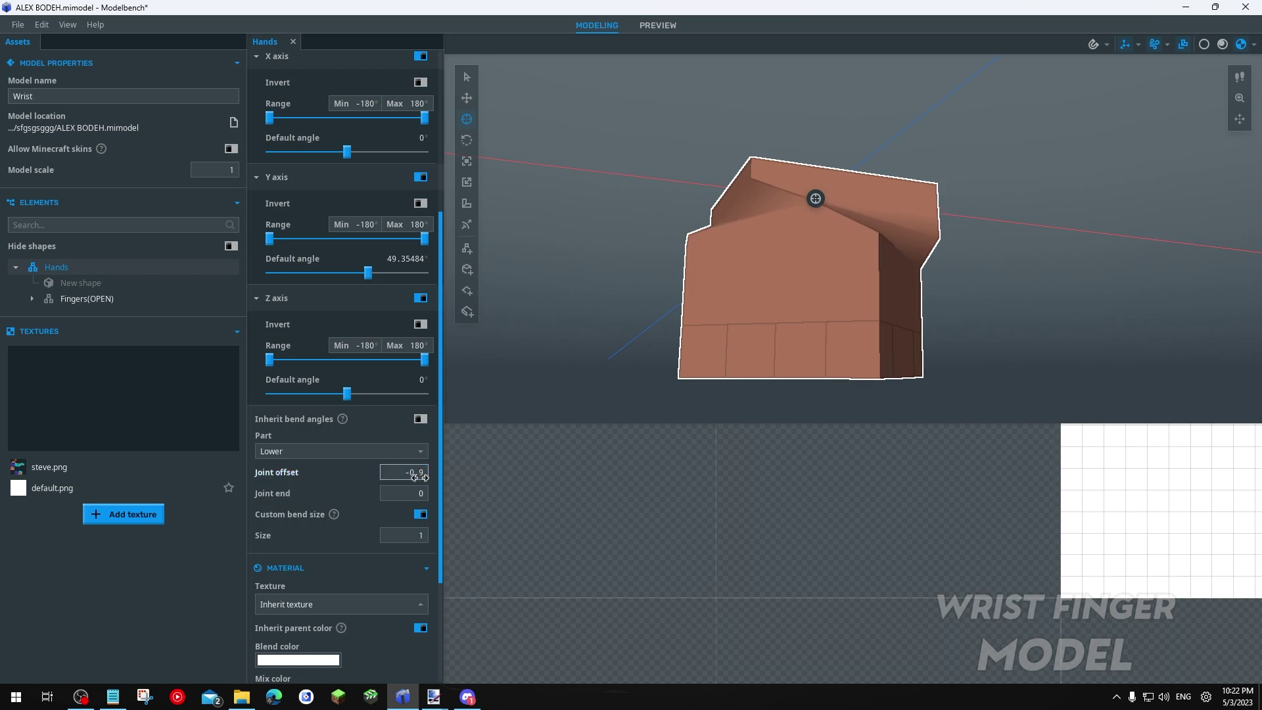
Try a joint offset of 0 on the Hands part, return it to -0.9, and save with a custom bend size of 1.8
type("0")
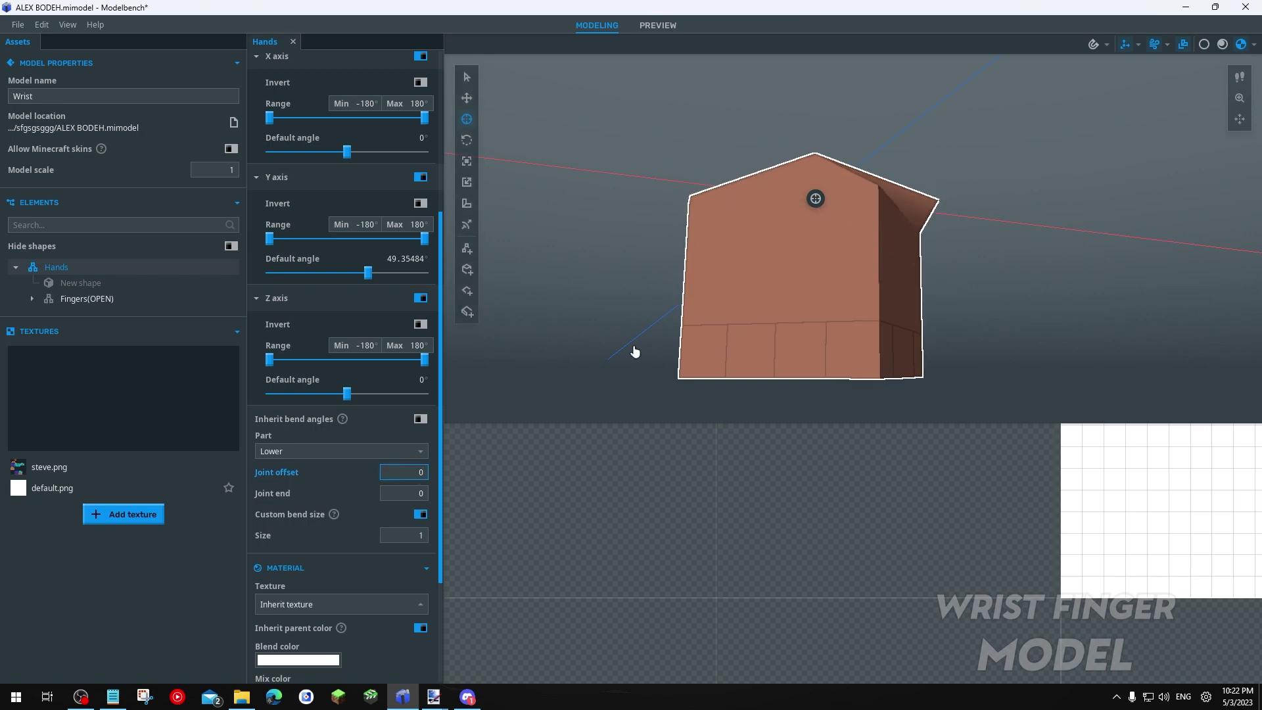
left_click_drag(610, 353, 615, 350)
key("BackSpace")
type("1")
key("BackSpace")
type("-0.9")
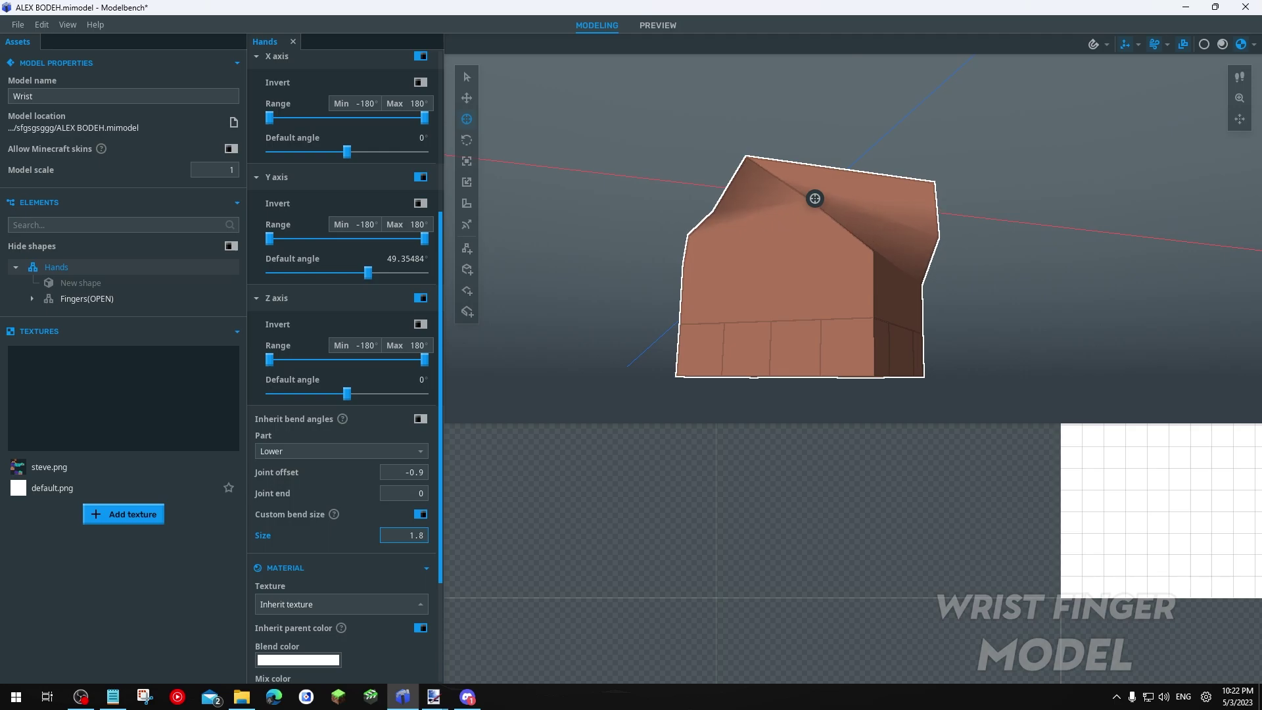
key("ctrl+s")
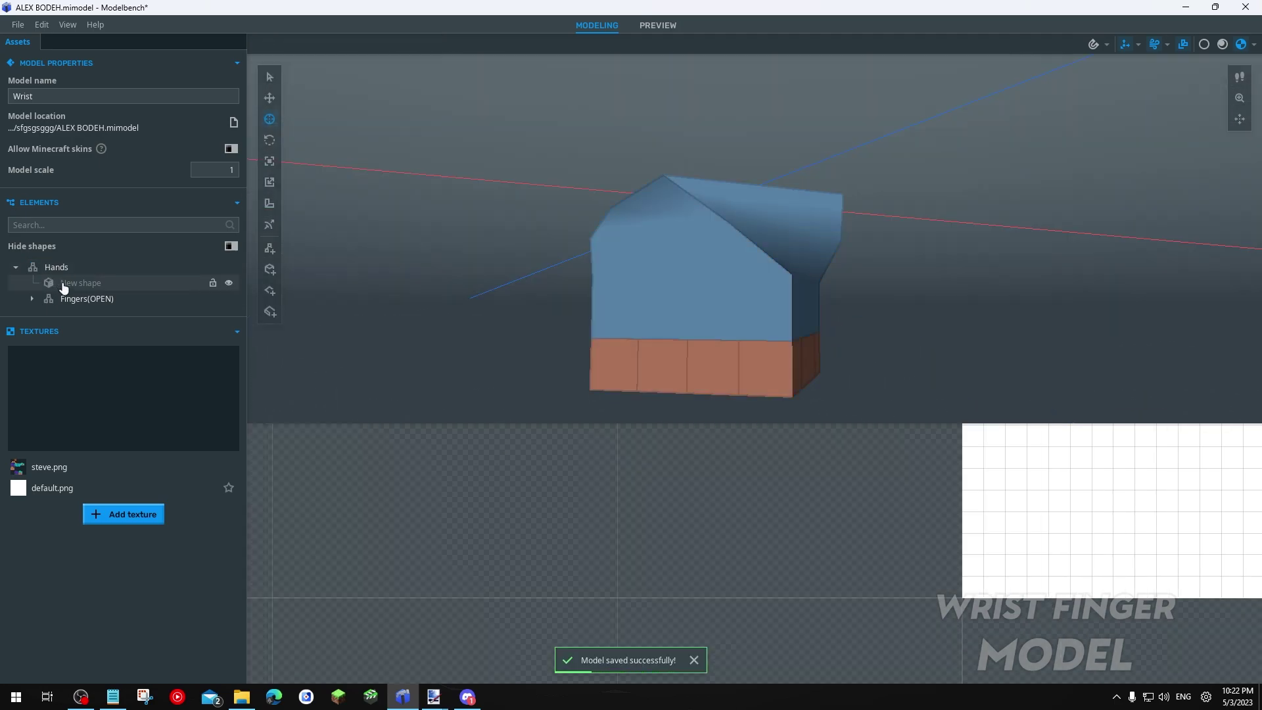
Reset the Hands part's Y-axis default bend angle to 0° and save the model
mouse_move(367, 272)
left_mouse_down()
mouse_move(332, 273)
mouse_move(363, 284)
left_mouse_up()
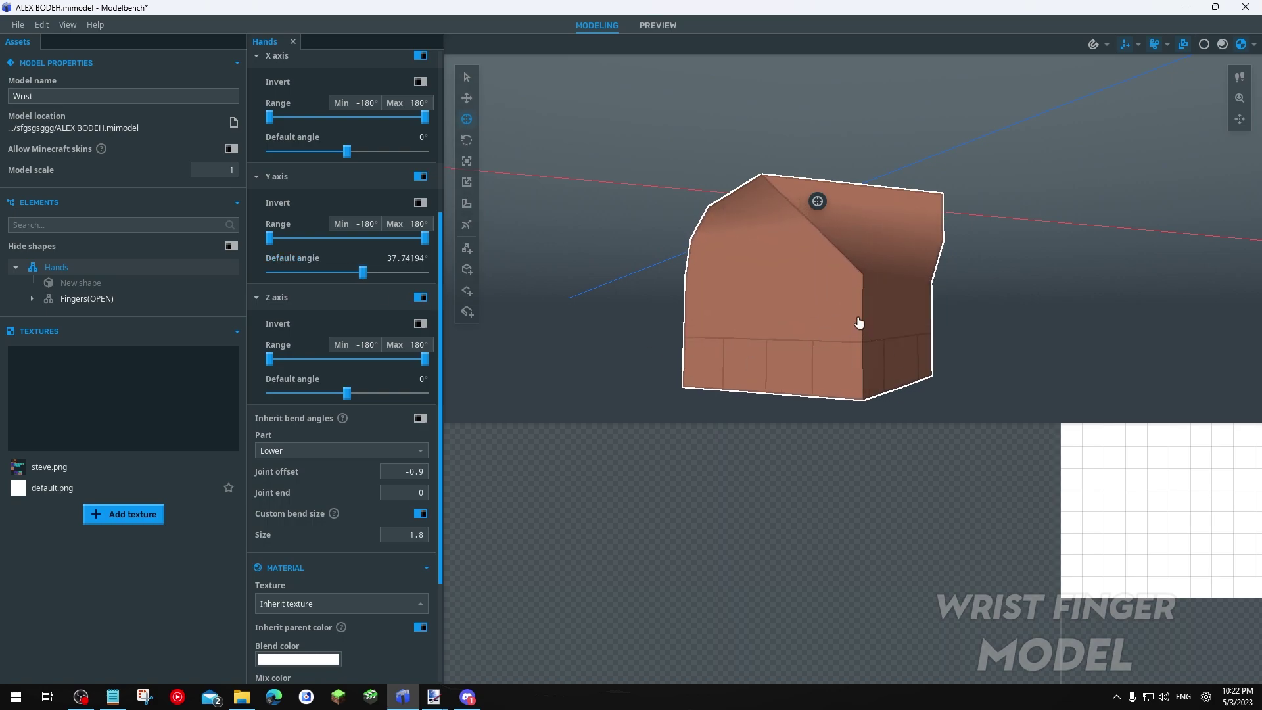
left_click(385, 257)
type("0")
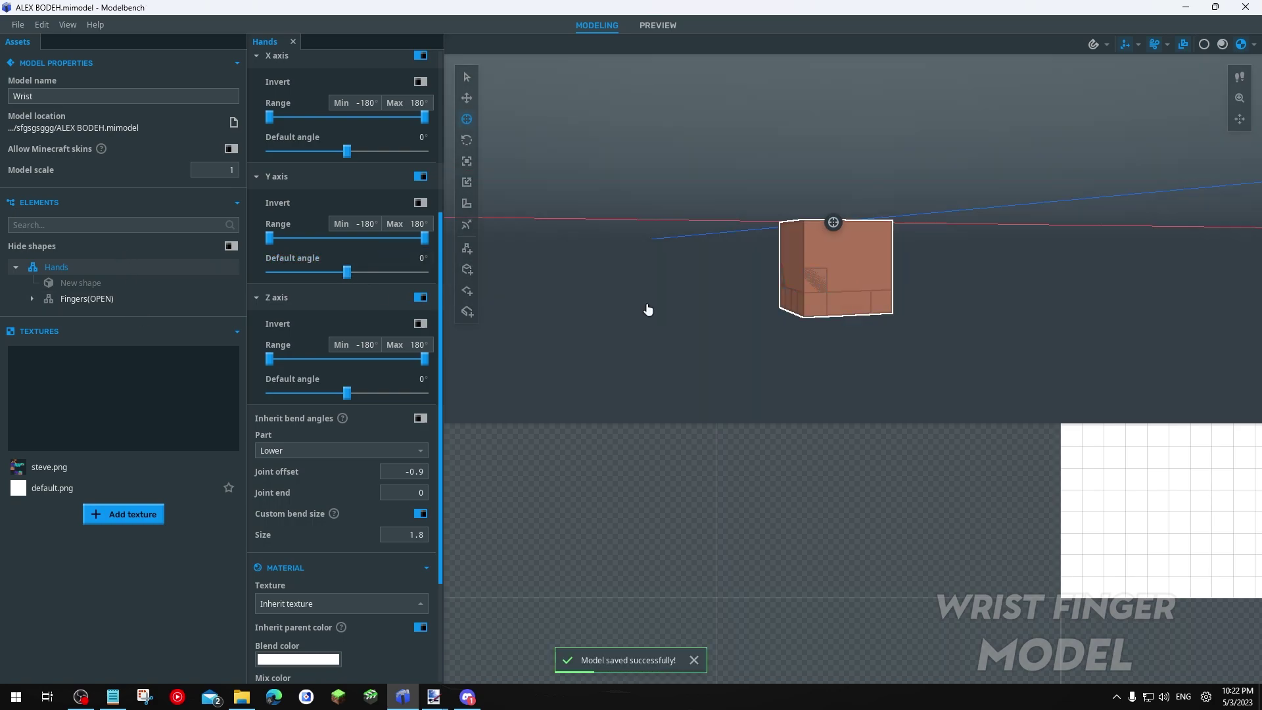
left_click(648, 309)
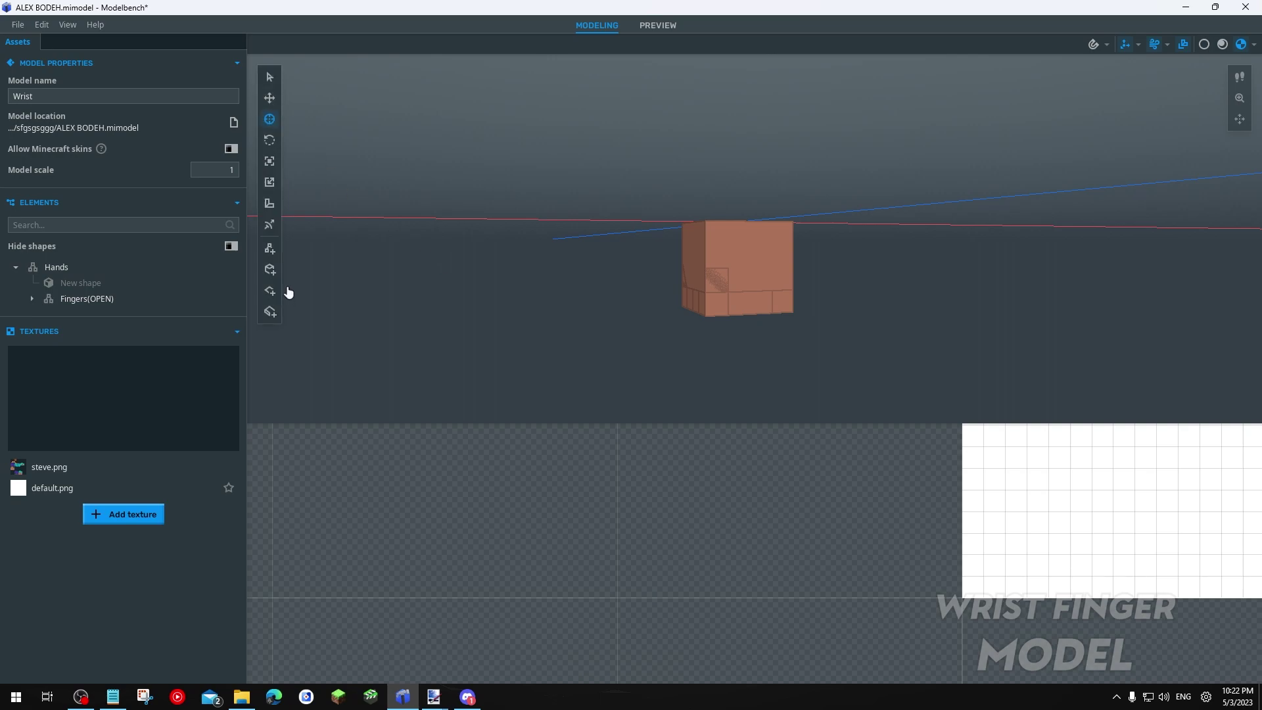
left_click(56, 267)
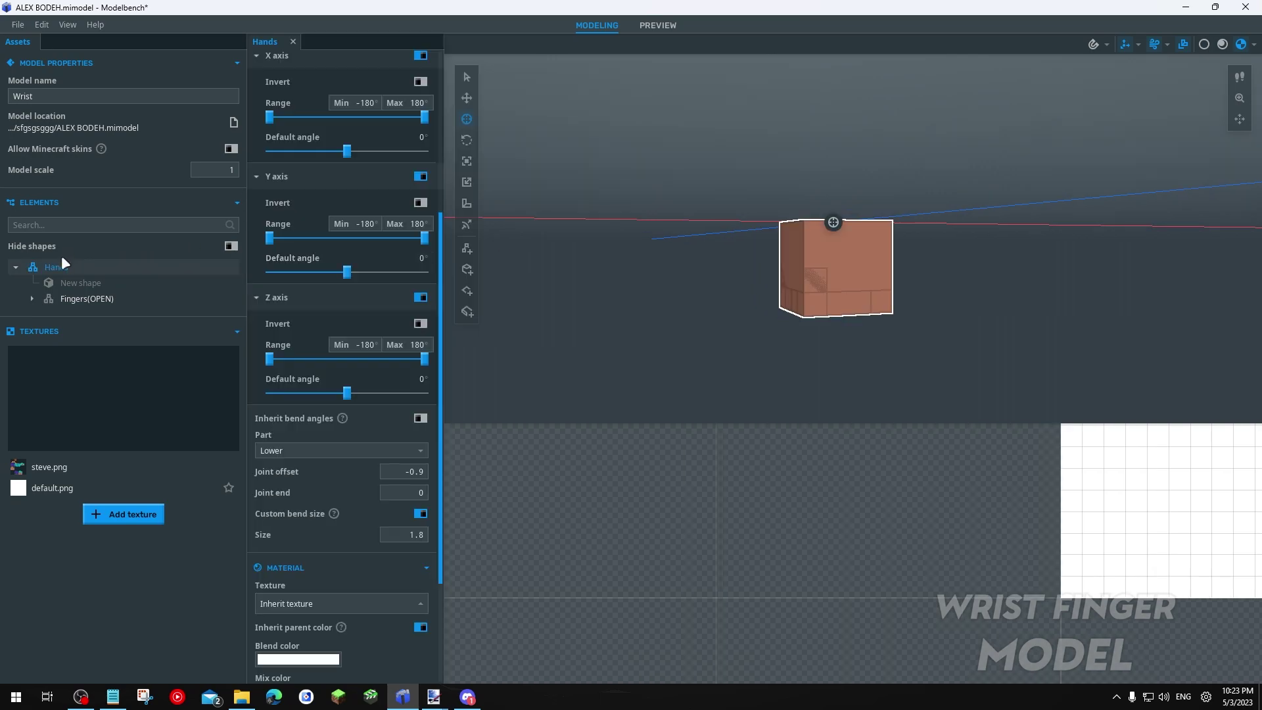
Add a new part at the root of the model and name it RIGHT ARTM
left_click(552, 278)
left_click_drag(524, 276, 544, 284)
left_click(272, 248)
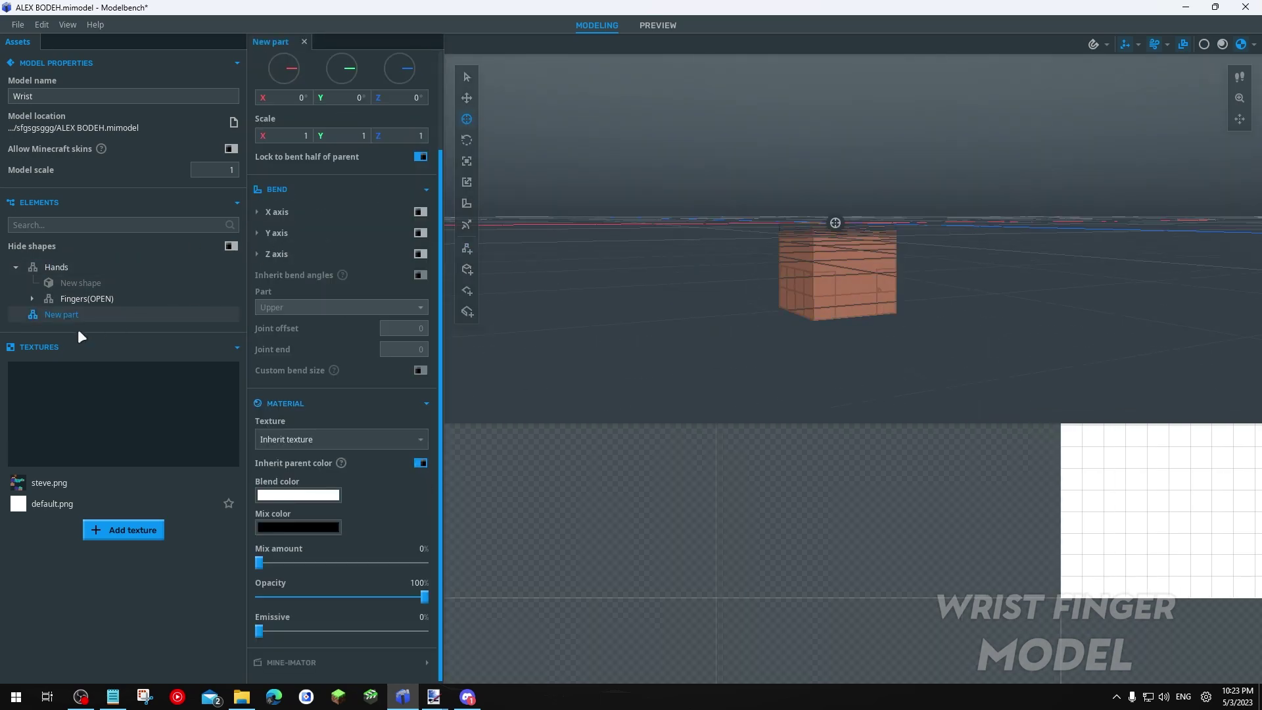
scroll(328, 97, "up", 4)
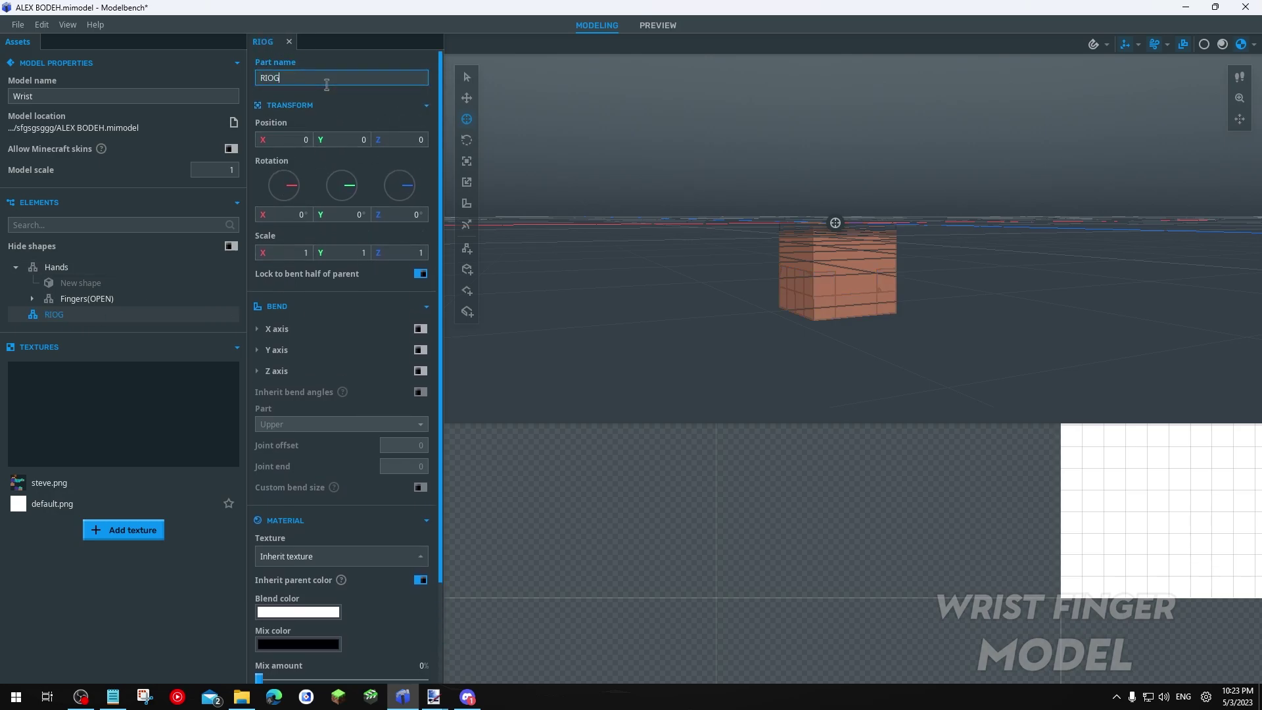
type("HT ARTM")
Add a block shape to the RIGHT ARTM part and assign the steve.png texture to the part
left_click(466, 270)
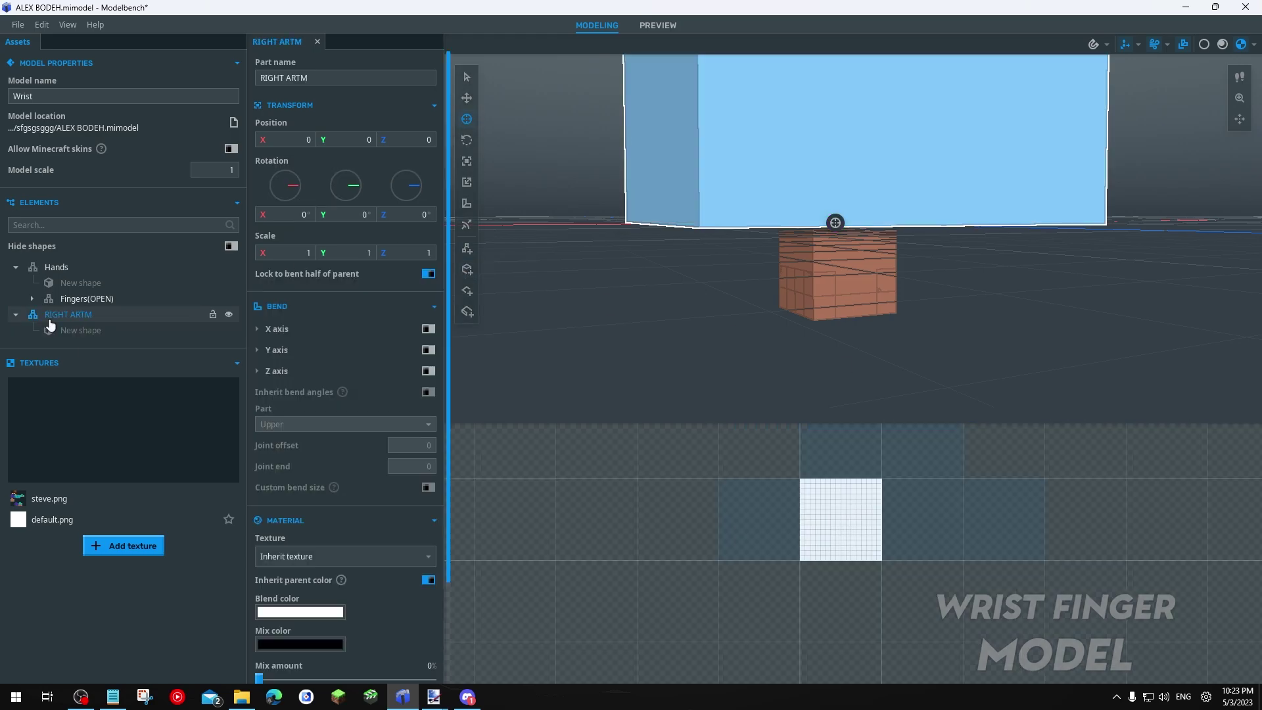
scroll(305, 434, "down", 2)
left_click(330, 477)
left_click(322, 524)
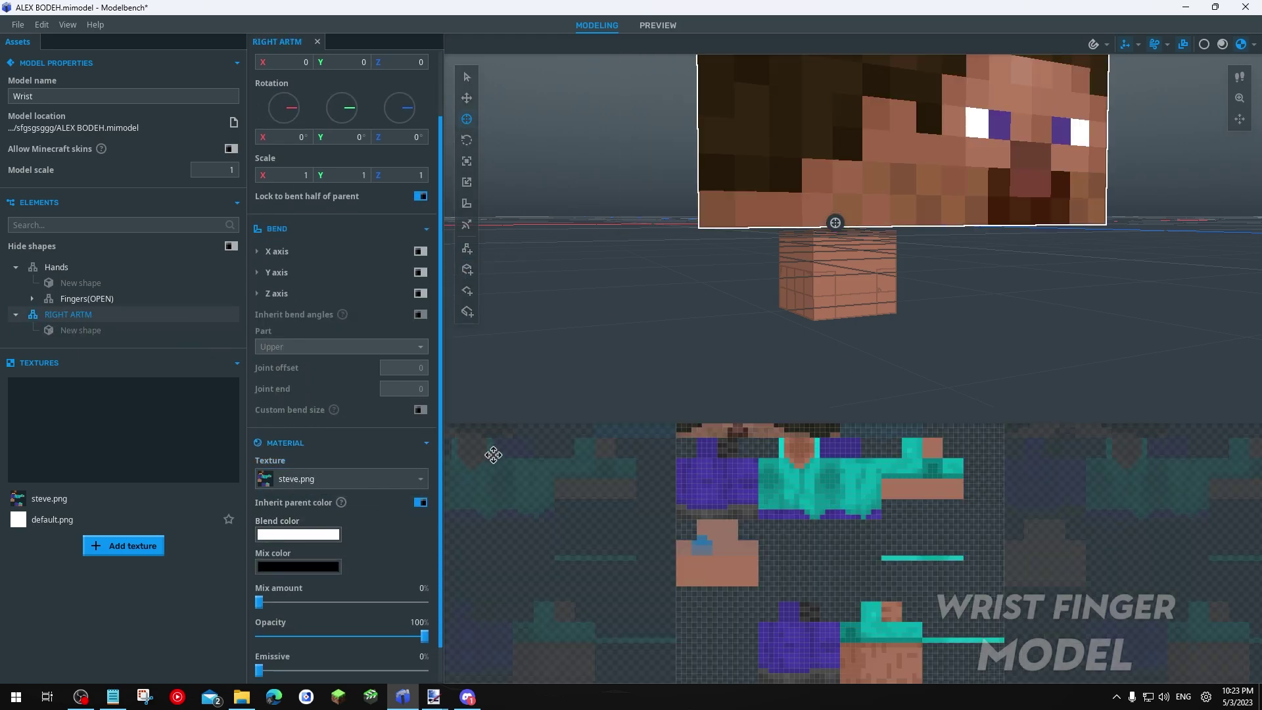
Fit the new shape's texture mapping to the arm area of steve.png, making the block 4 × 8 × 4
left_click(81, 330)
scroll(664, 458, "down", 3)
left_click_drag(678, 459, 770, 534)
scroll(746, 516, "up", 3)
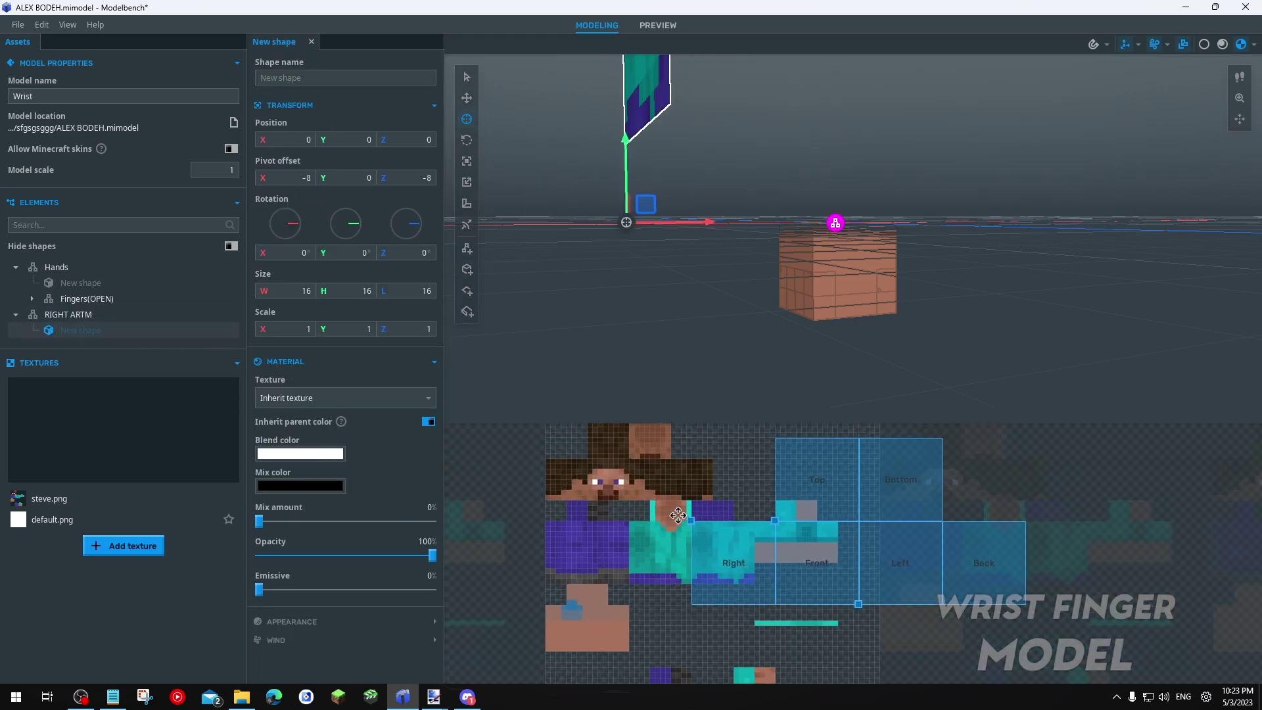
left_click_drag(689, 519, 756, 522)
middle_click_drag(861, 600, 826, 575)
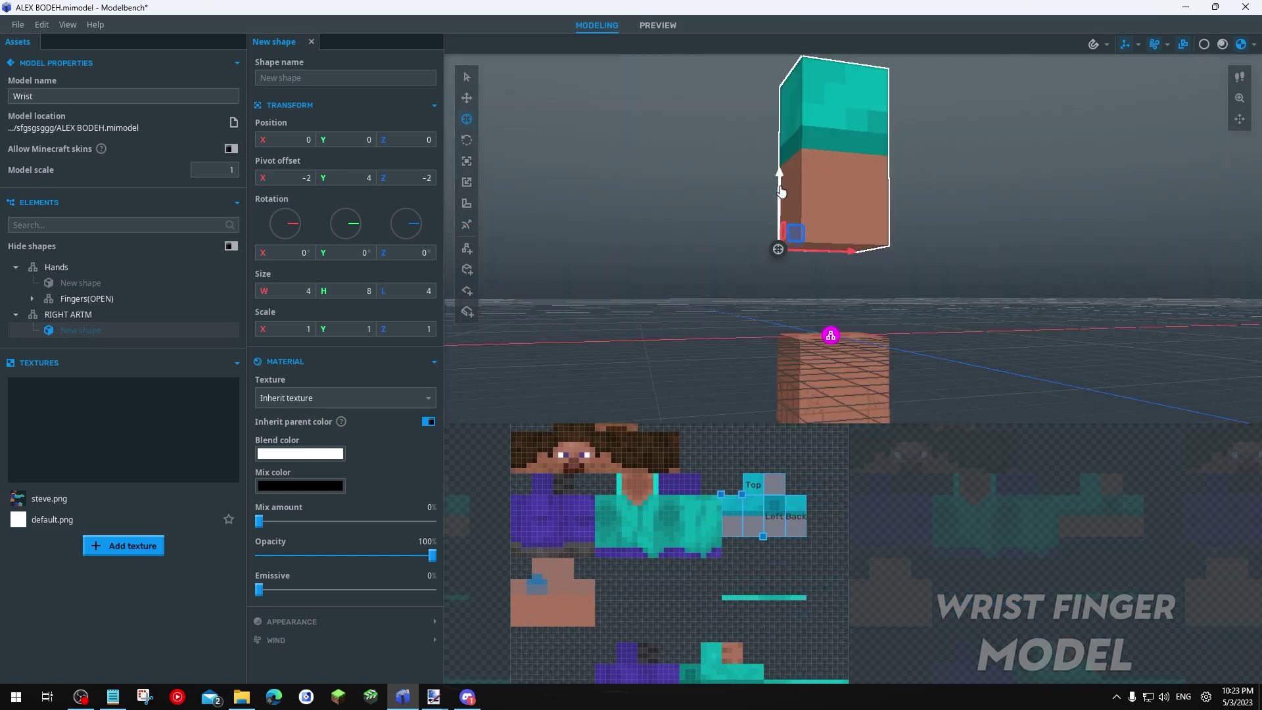
Lower the arm shape's Y pivot offset so it hangs below its pivot, and raise the RIGHT ARTM part to Y 10.5
left_click_drag(782, 192, 814, 101)
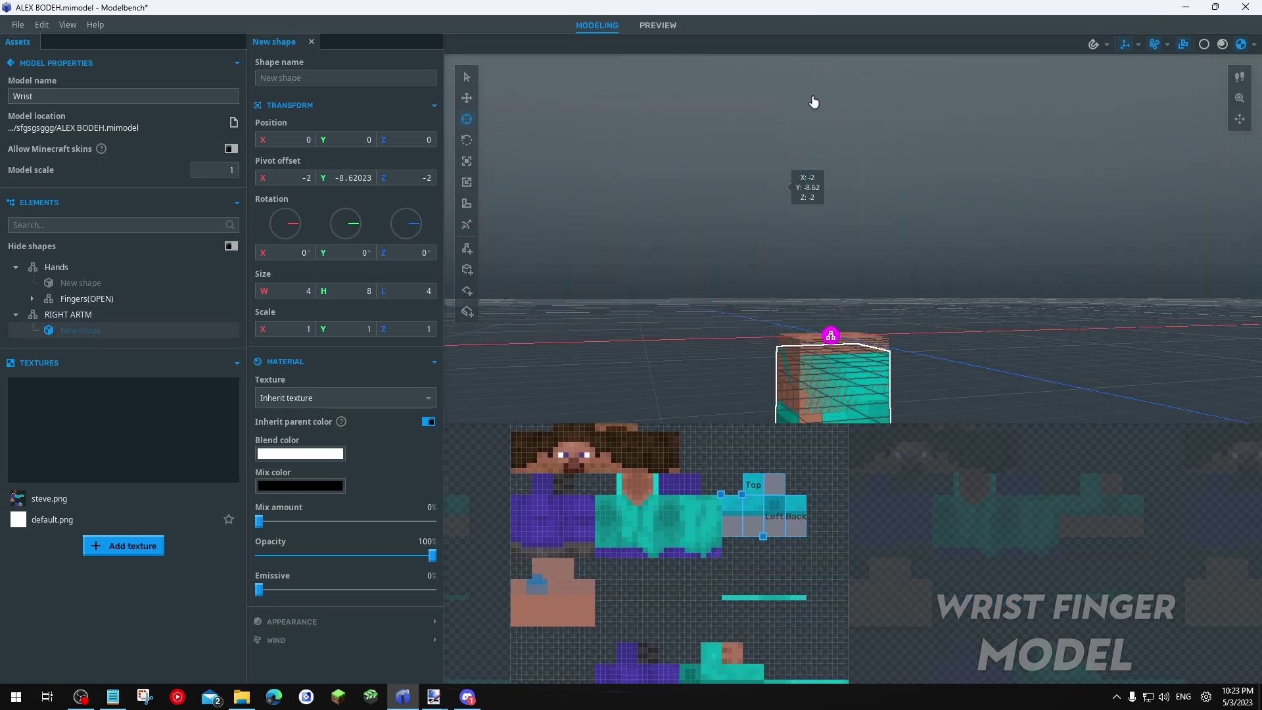
key("ctrl+z")
left_click_drag(777, 172, 798, 82)
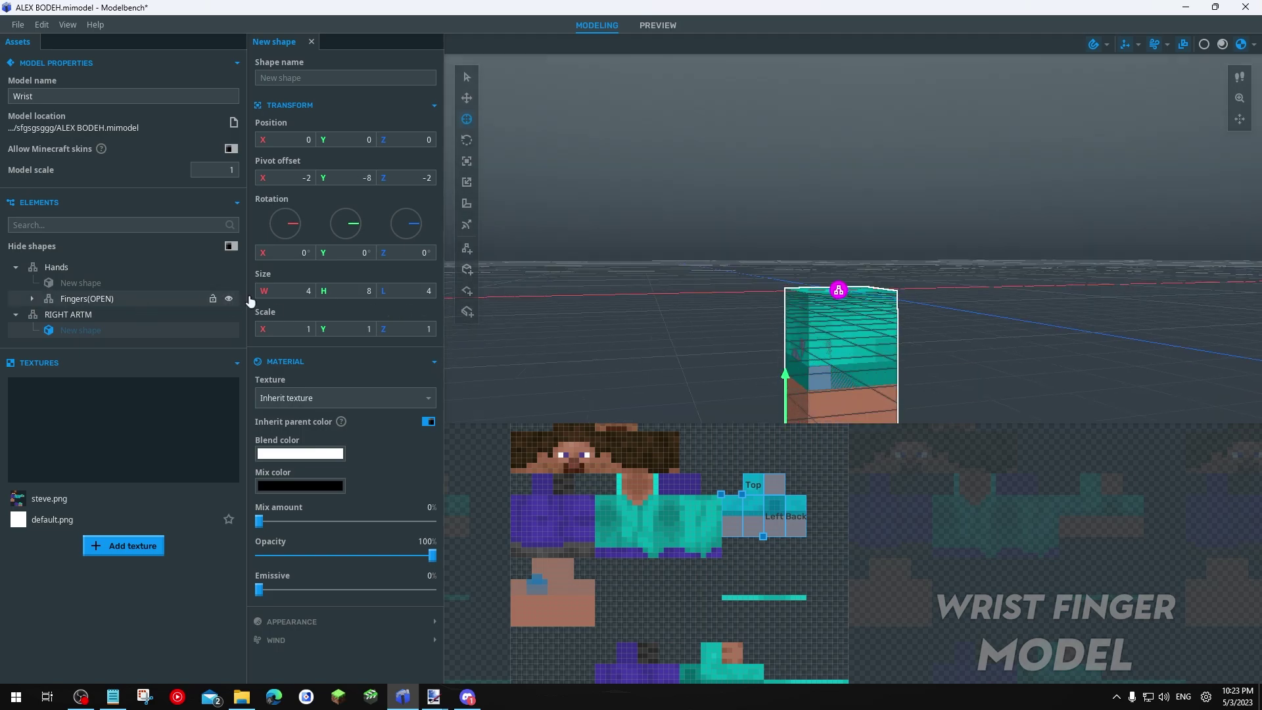
left_click(92, 315)
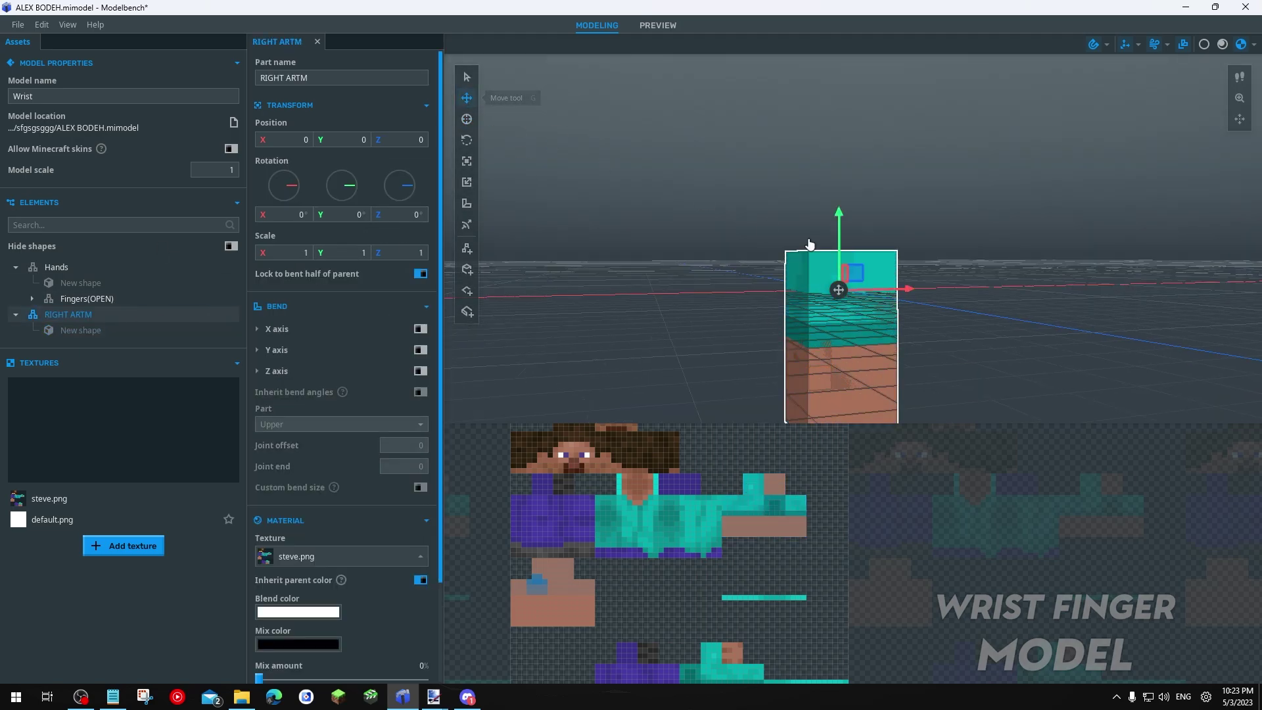
left_click_drag(838, 258, 876, 392)
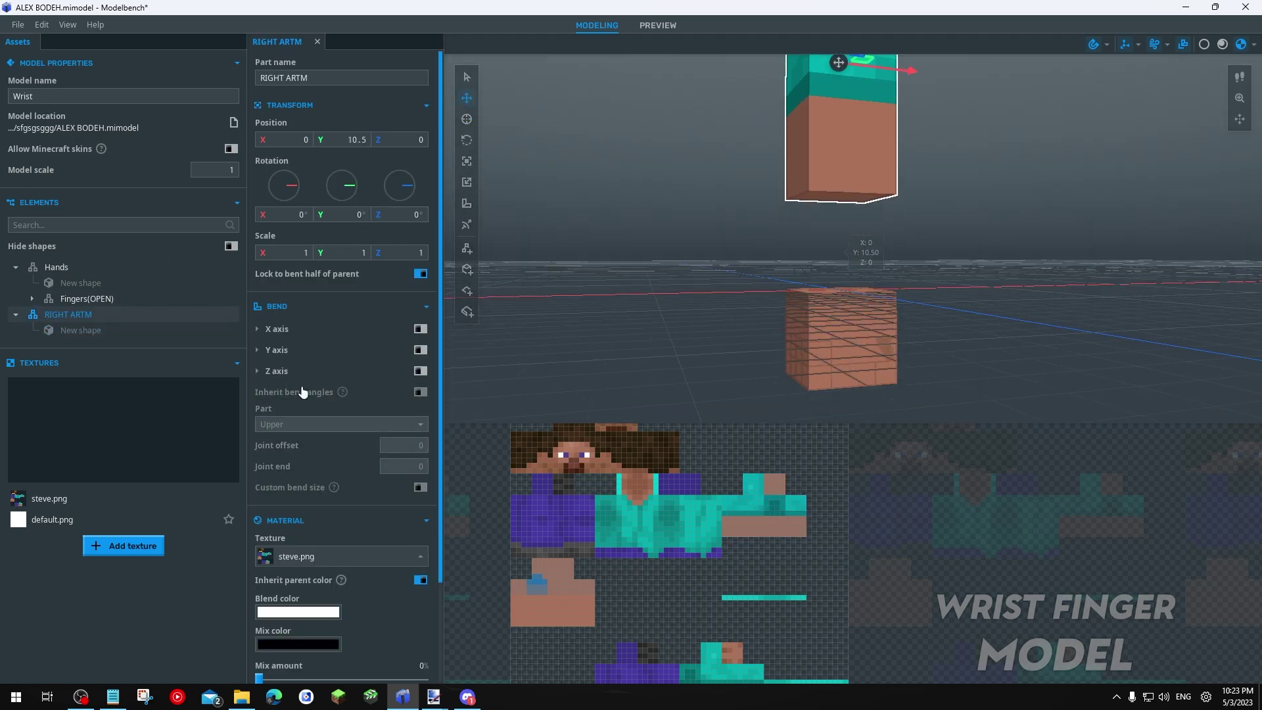
Hide shapes in the element list and nest the Hands part inside RIGHT ARTM
left_click(71, 267)
left_click(16, 267)
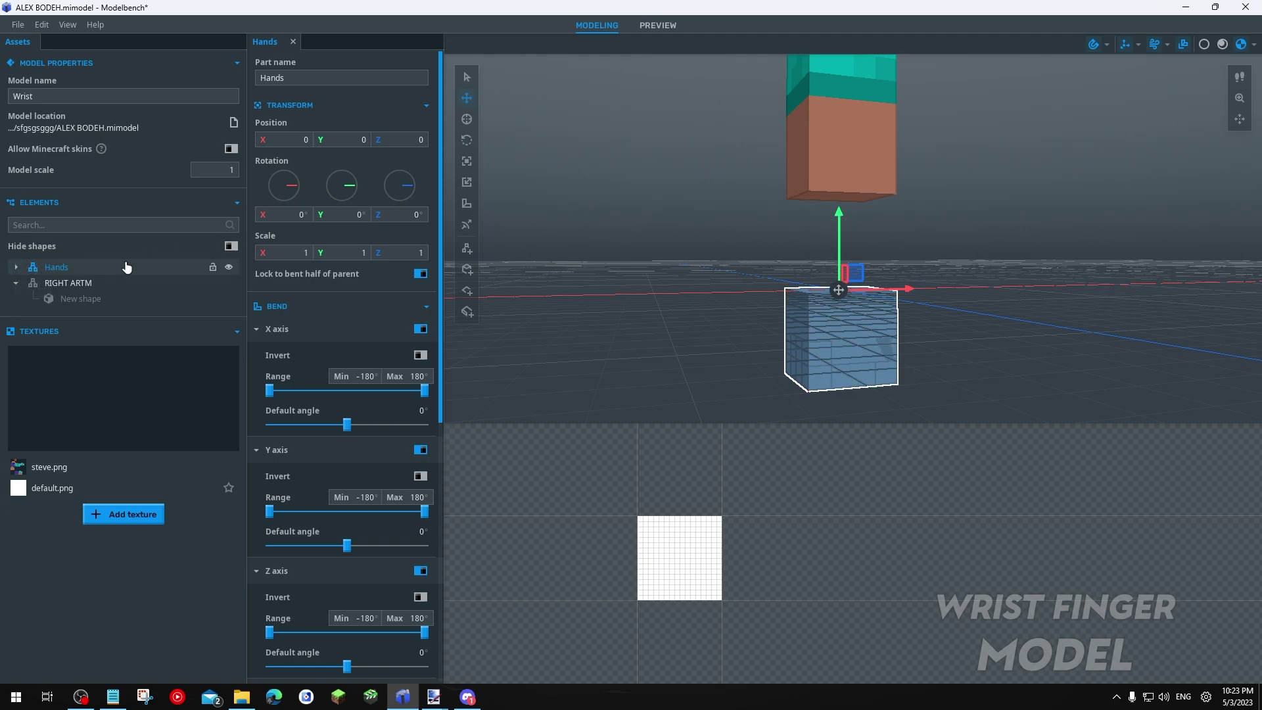
left_click(230, 246)
left_click_drag(57, 267, 72, 265)
Move the Hands part against the arm's lower end at Y -6.25 and inspect the assembled arm in the preview
middle_click_drag(806, 253, 755, 320)
left_click_drag(795, 88, 833, 267)
left_click(871, 218)
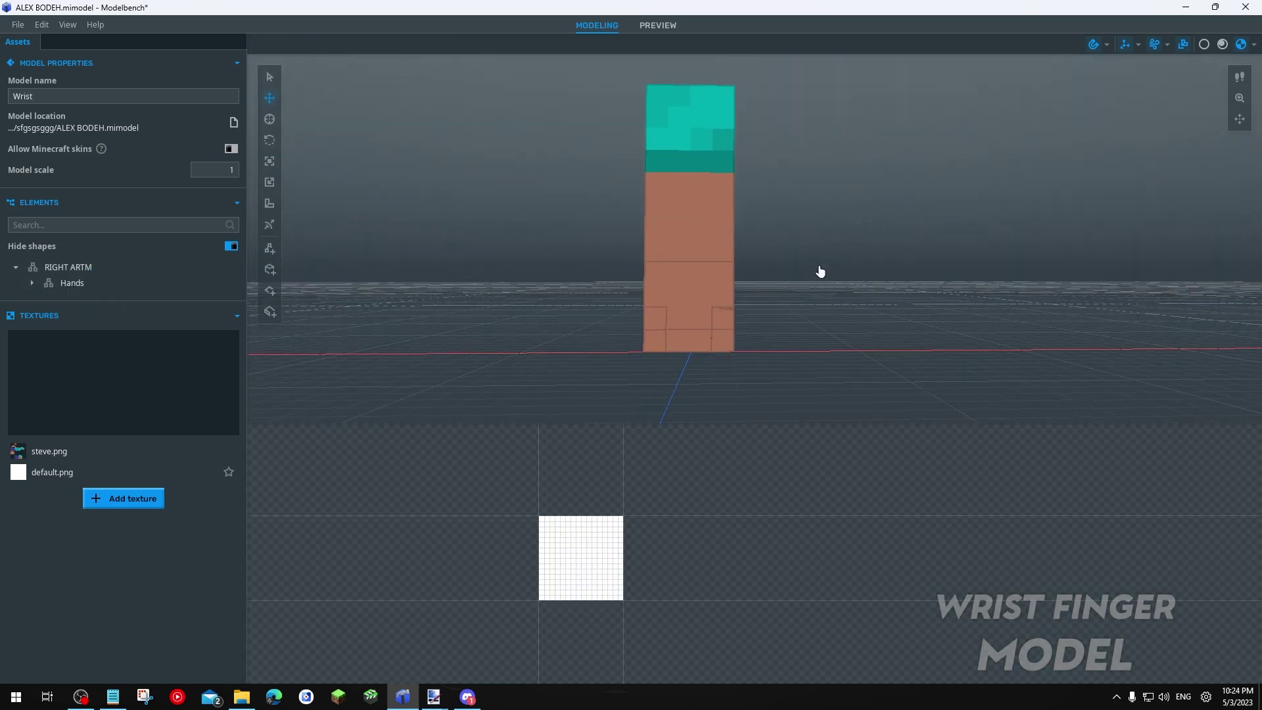
mouse_move(747, 268)
left_mouse_down()
mouse_move(848, 256)
mouse_move(743, 267)
mouse_move(751, 260)
left_mouse_up()
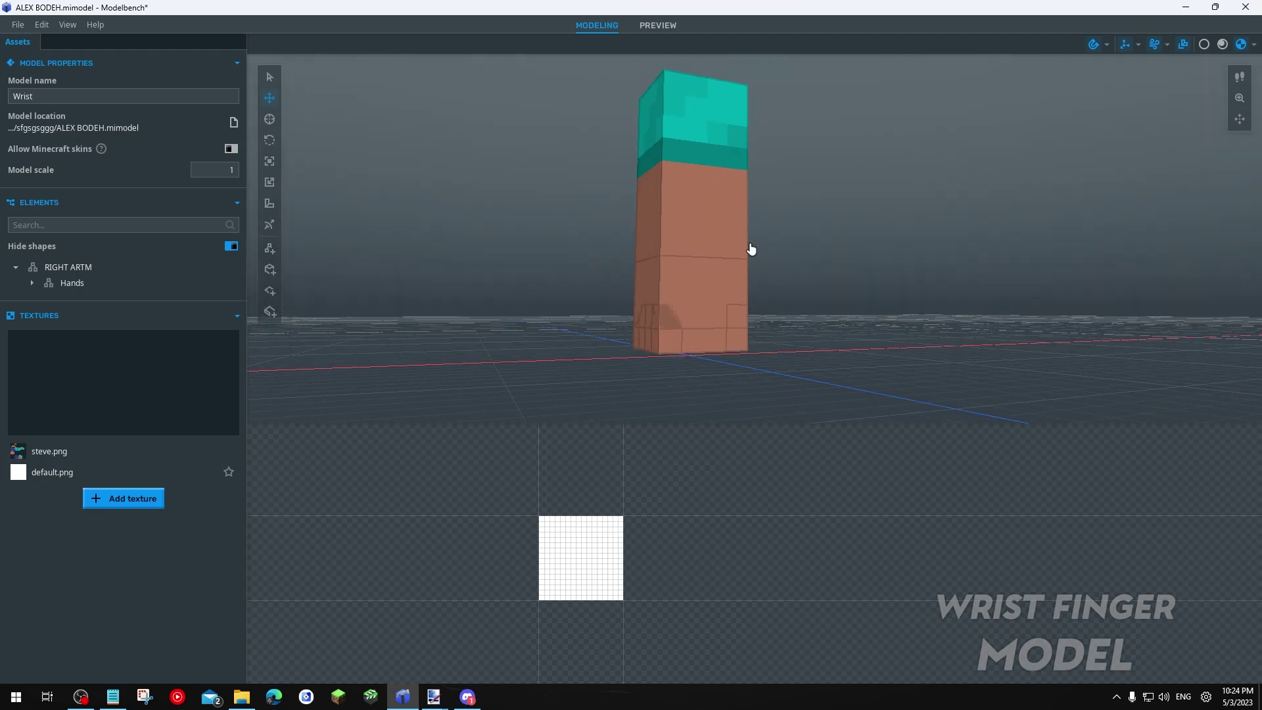
left_click(665, 28)
mouse_move(527, 278)
left_mouse_down()
mouse_move(527, 253)
mouse_move(559, 237)
mouse_move(631, 237)
mouse_move(506, 224)
left_mouse_up()
scroll(559, 237, "up", 3)
left_click(597, 25)
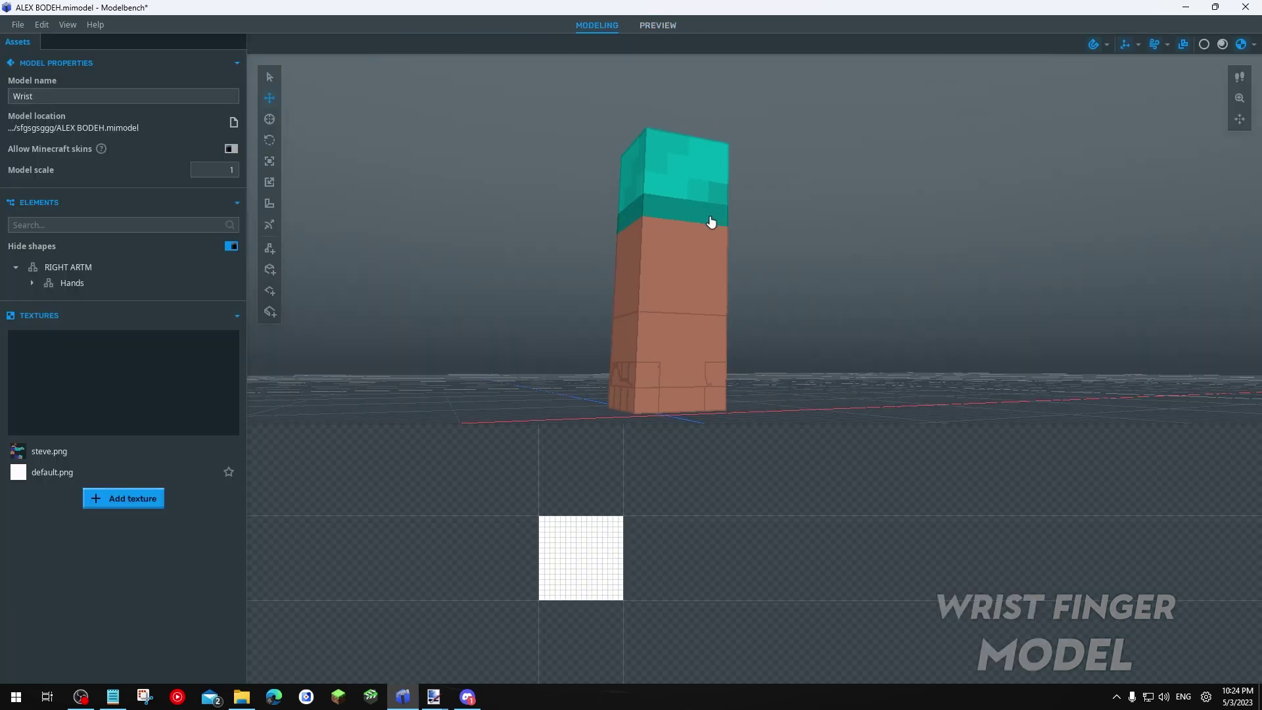
Enable only X-axis bending on RIGHT ARTM and set its bending part to Lower
left_click(131, 267)
left_click(421, 370)
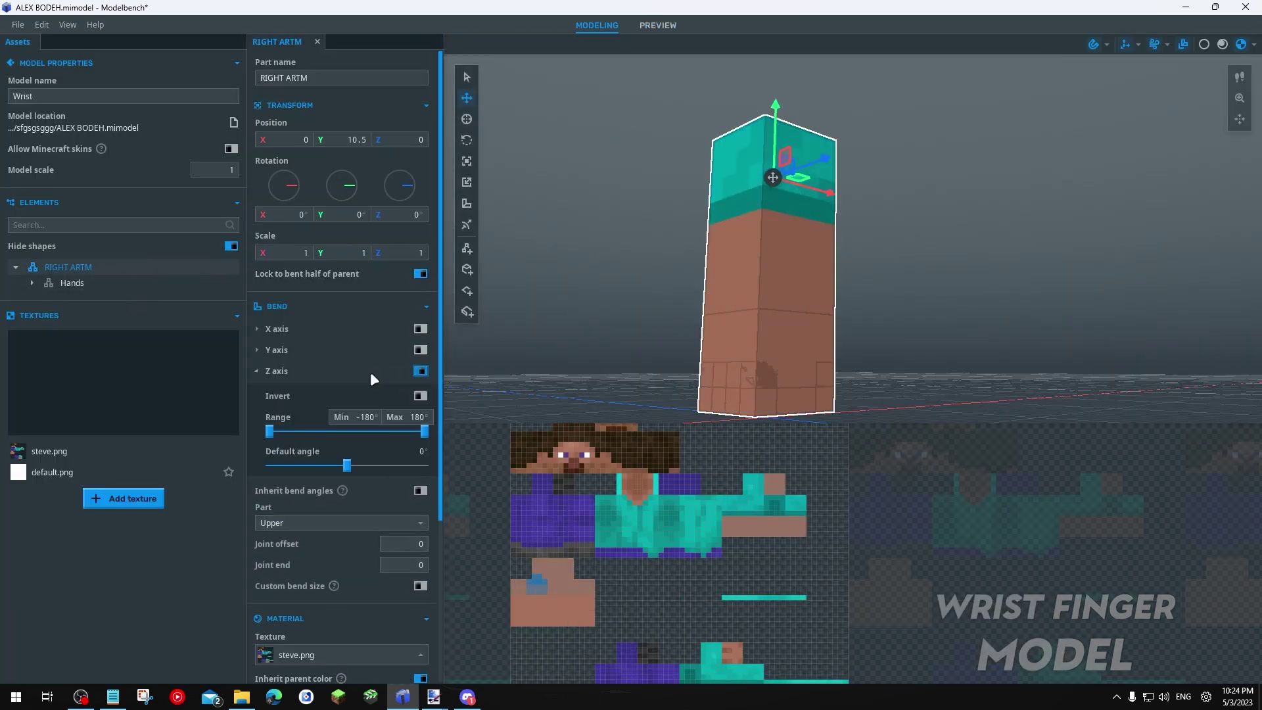
left_click(421, 371)
left_click(421, 329)
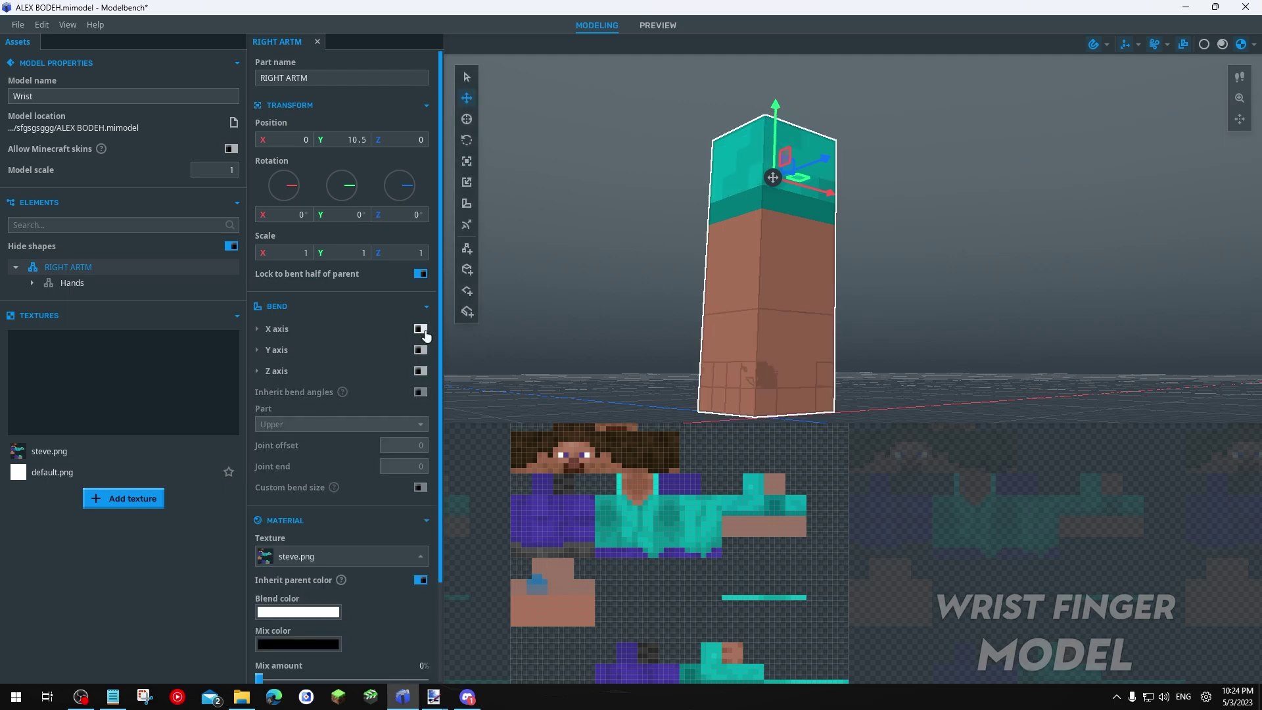
mouse_move(353, 426)
left_mouse_down()
mouse_move(375, 426)
mouse_move(340, 426)
left_mouse_up()
left_click(309, 524)
left_click(272, 621)
Set the RIGHT ARTM joint offset to -4 and adjust its X-axis default angle to bend the elbow
left_click_drag(404, 545, 375, 545)
left_click(414, 545)
type("-4")
mouse_move(340, 426)
left_mouse_down()
mouse_move(324, 424)
mouse_move(347, 442)
mouse_move(360, 429)
left_mouse_up()
Set the Hands part's X-axis default angle to about -20° to flex the wrist
left_click(80, 286)
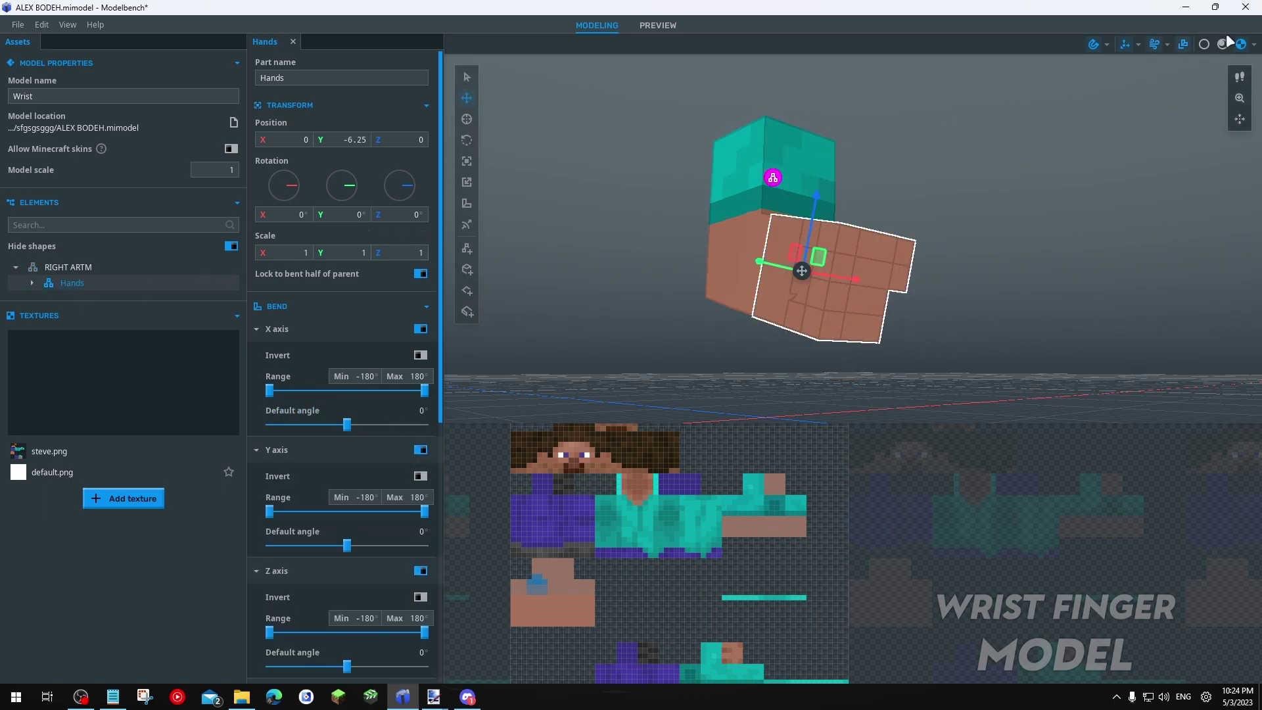
left_click(31, 282)
left_click(78, 299)
left_click_drag(527, 299, 517, 280)
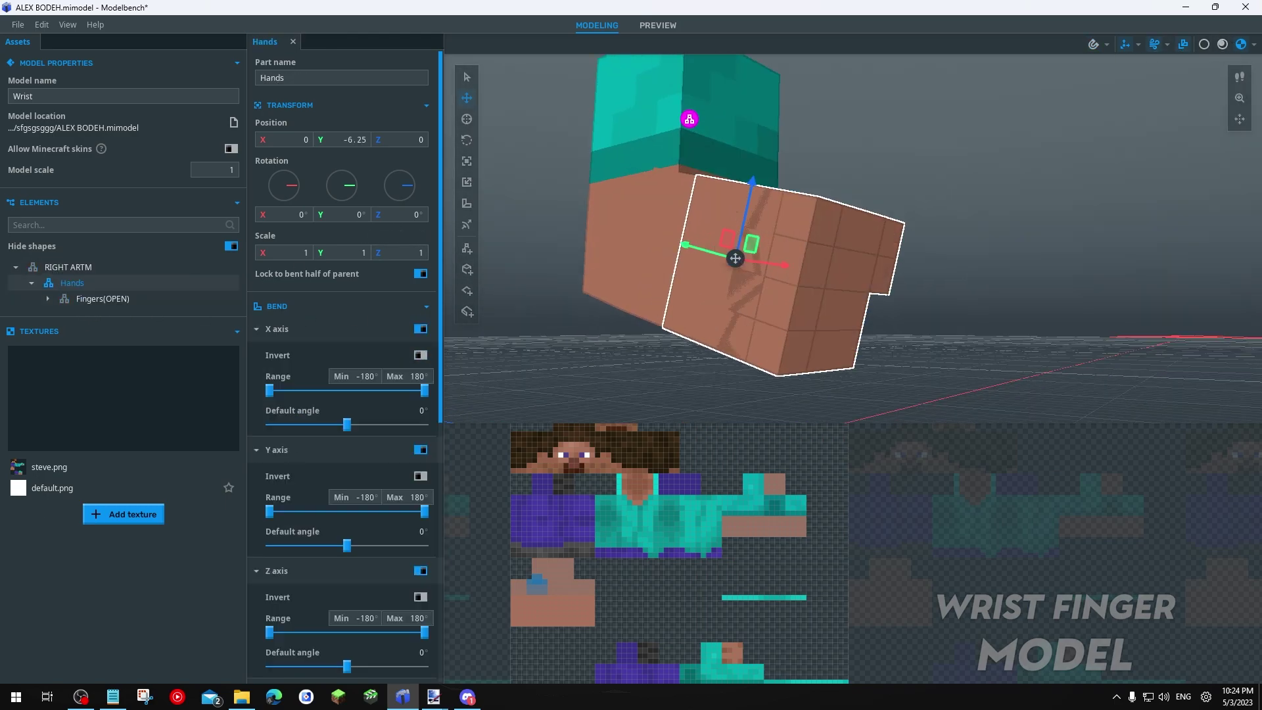
left_click_drag(347, 426, 338, 434)
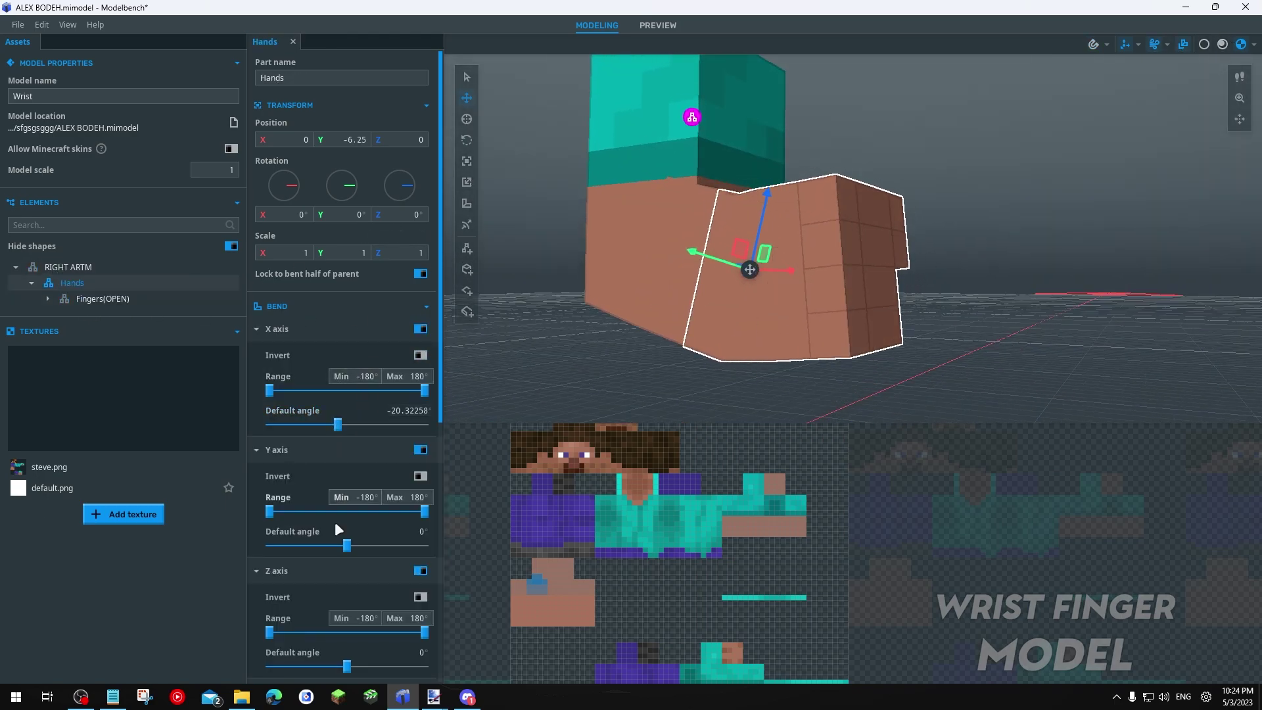
Bend the first Finger 1 part and its nested F1 segment outward with the Bend tool
left_click(467, 203)
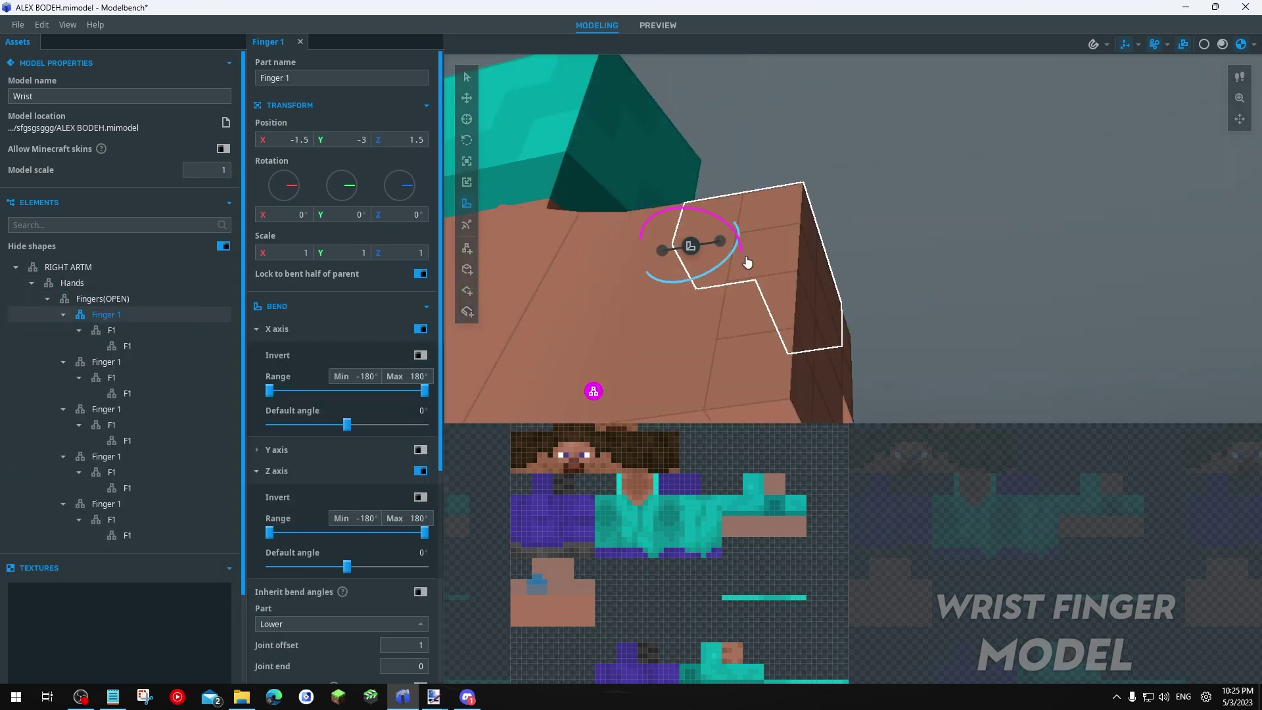
left_click_drag(747, 262, 730, 210)
left_click(112, 330)
left_click_drag(799, 198, 770, 135)
left_click(127, 345)
left_click(743, 248)
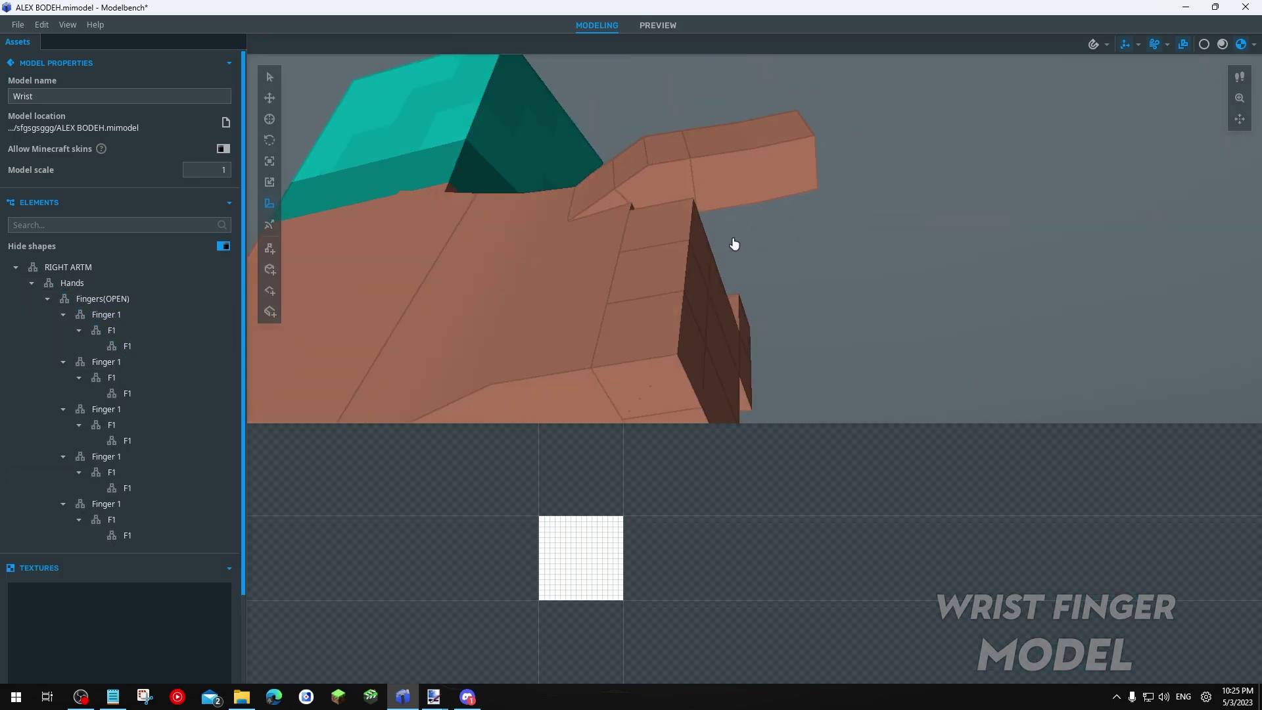
Bend the third Finger 1 part and neighbouring finger segments toward the palm
left_click(106, 409)
left_click_drag(718, 260, 713, 247)
left_click(781, 220)
left_click_drag(789, 217, 796, 203)
left_click(693, 293)
left_click(783, 309)
left_click(829, 345)
left_click_drag(848, 336, 841, 326)
Bend the remaining finger segments to finish a hand pose with three curled fingers and one finger extended
left_click(710, 365)
left_click_drag(668, 357, 655, 349)
scroll(685, 299, "down", 4)
left_click(685, 298)
left_click_drag(799, 312, 793, 331)
left_click(762, 283)
left_click_drag(786, 256, 862, 312)
left_click(855, 293)
key("ctrl+s")
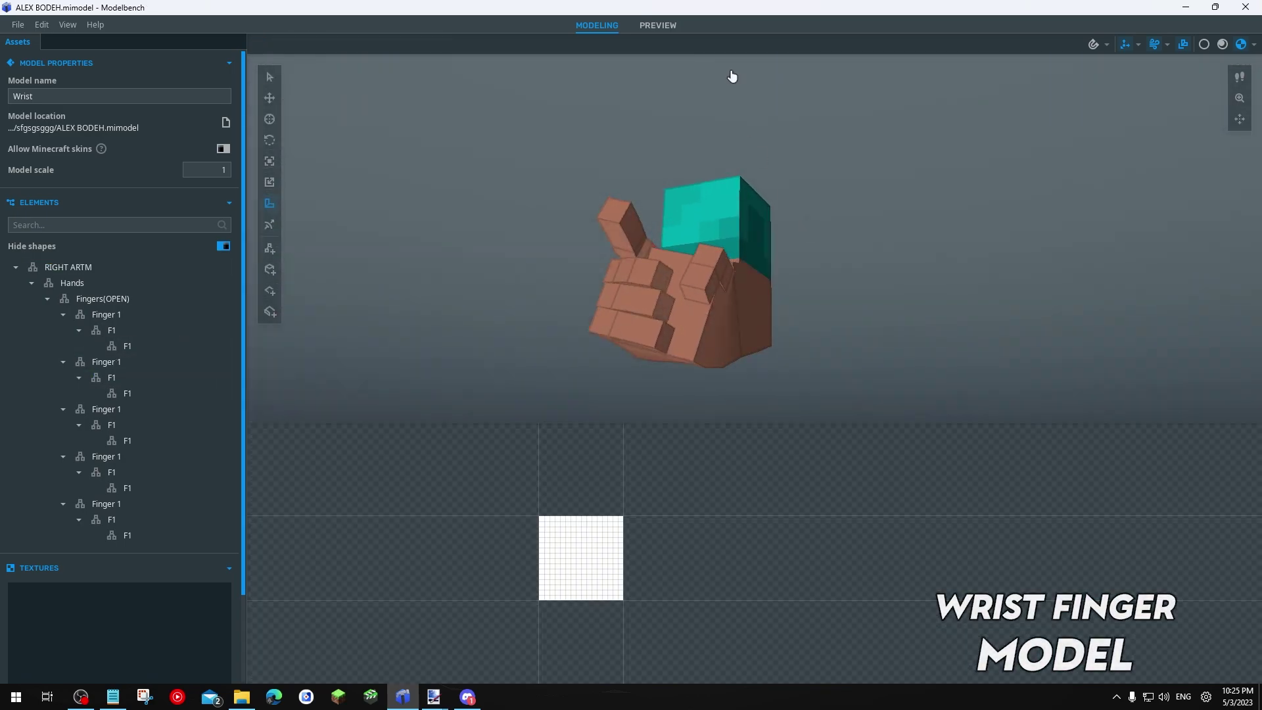
Preview the posed arm with light rotation 117° and light range 100, save the model, and return to modeling
left_click(658, 25)
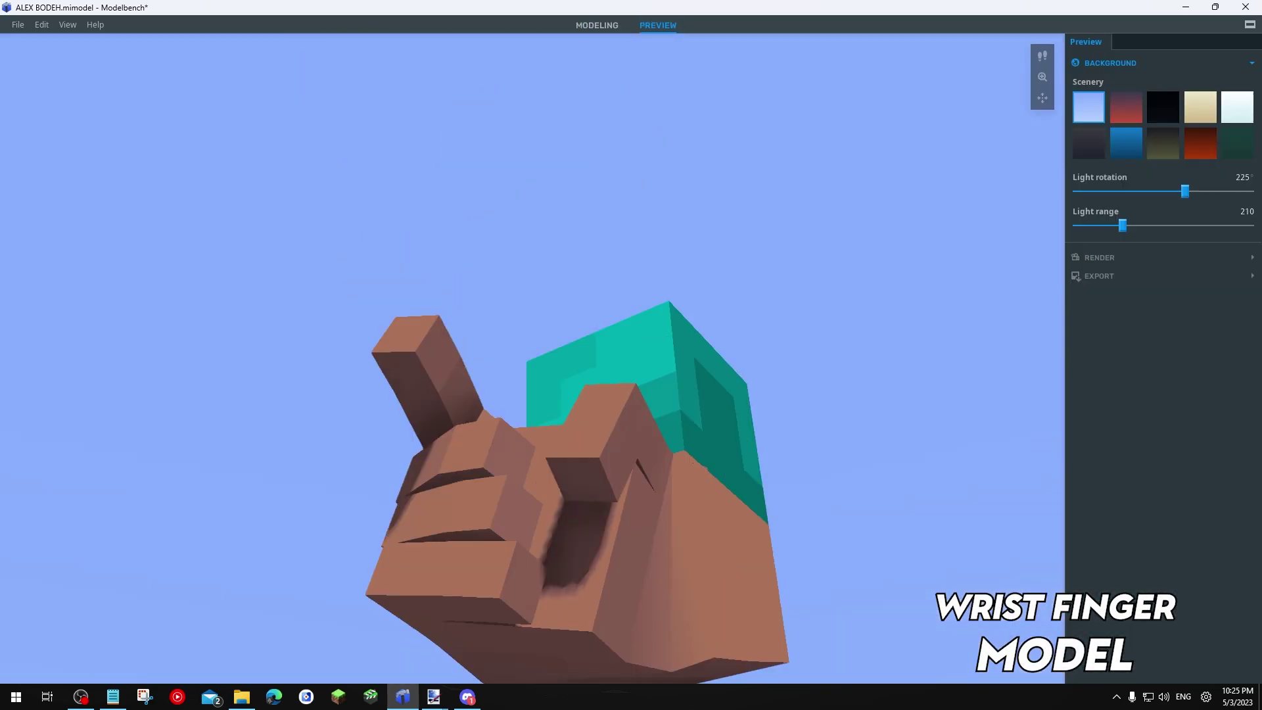
left_click_drag(603, 302, 817, 266)
left_click_drag(1163, 192, 1132, 192)
left_click_drag(835, 283, 788, 257)
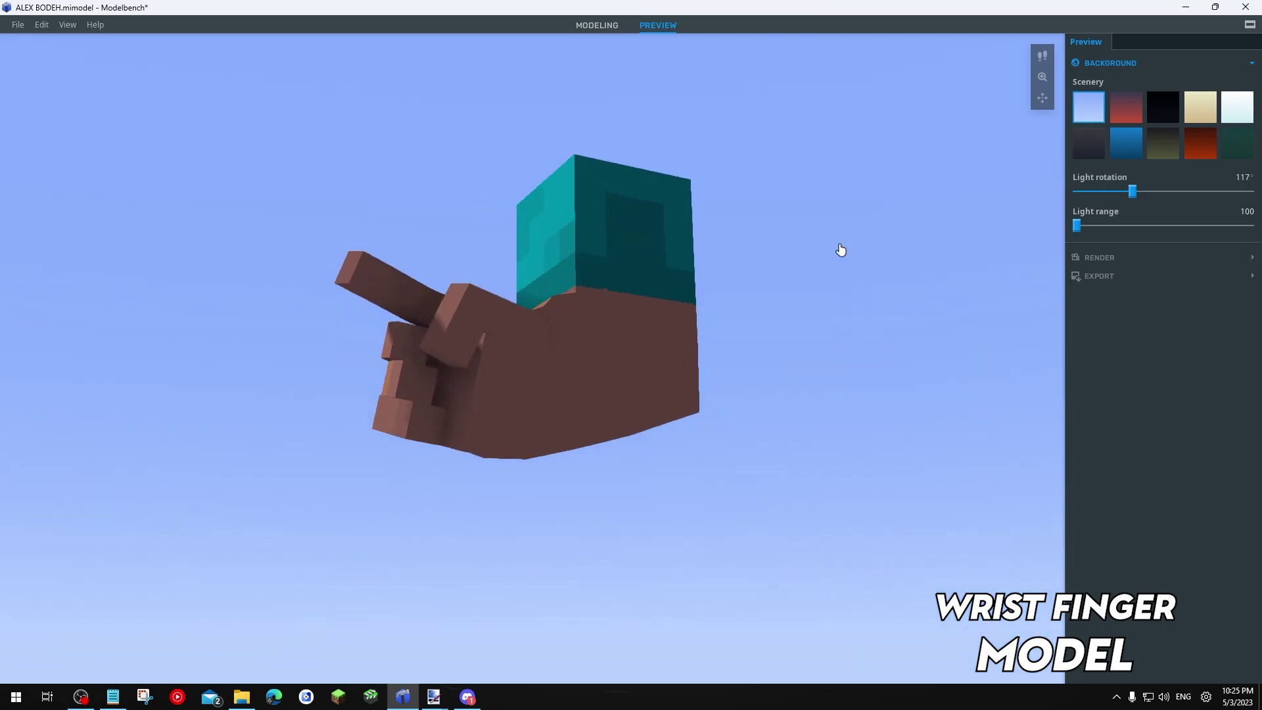
key("ctrl+s")
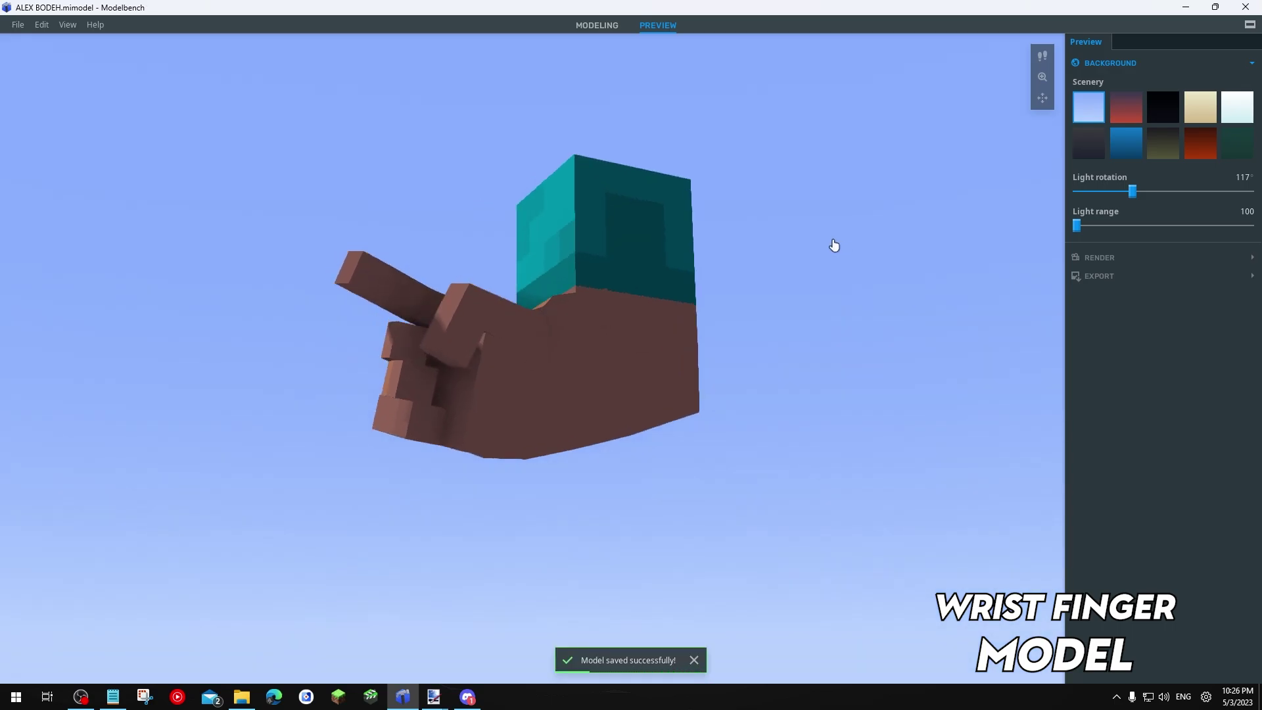
left_click(581, 25)
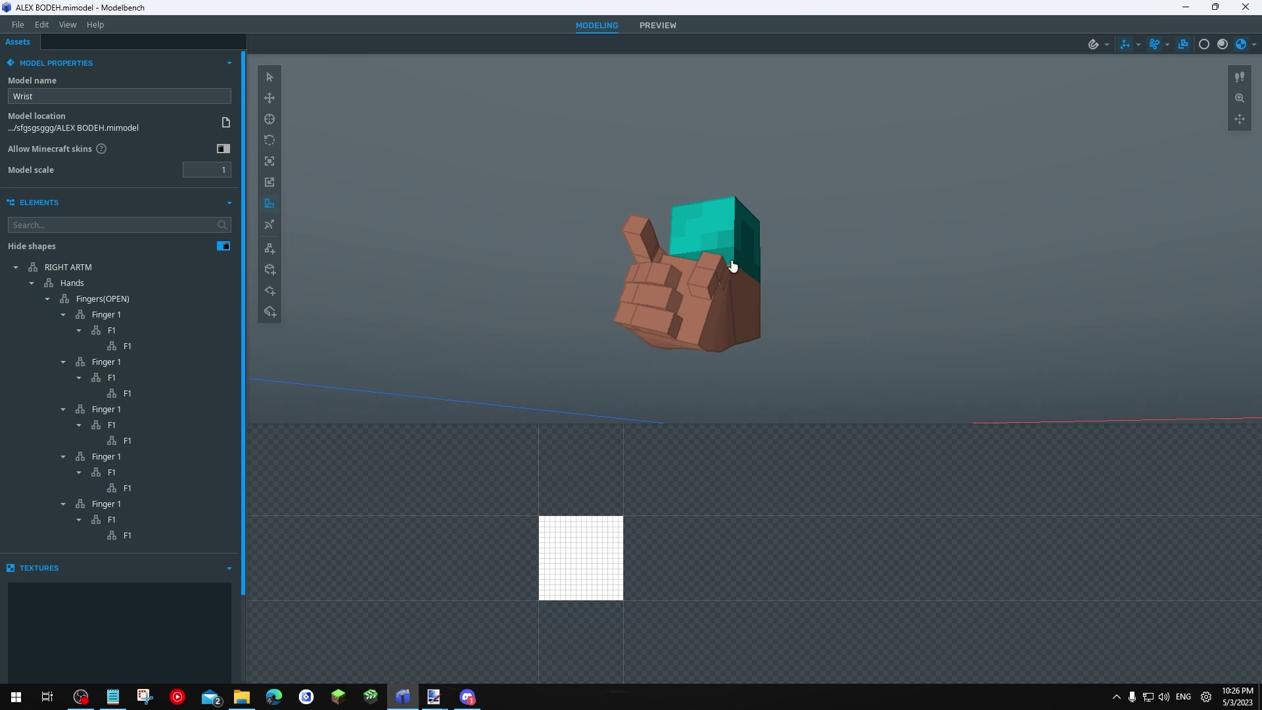
middle_click_drag(772, 197, 760, 181)
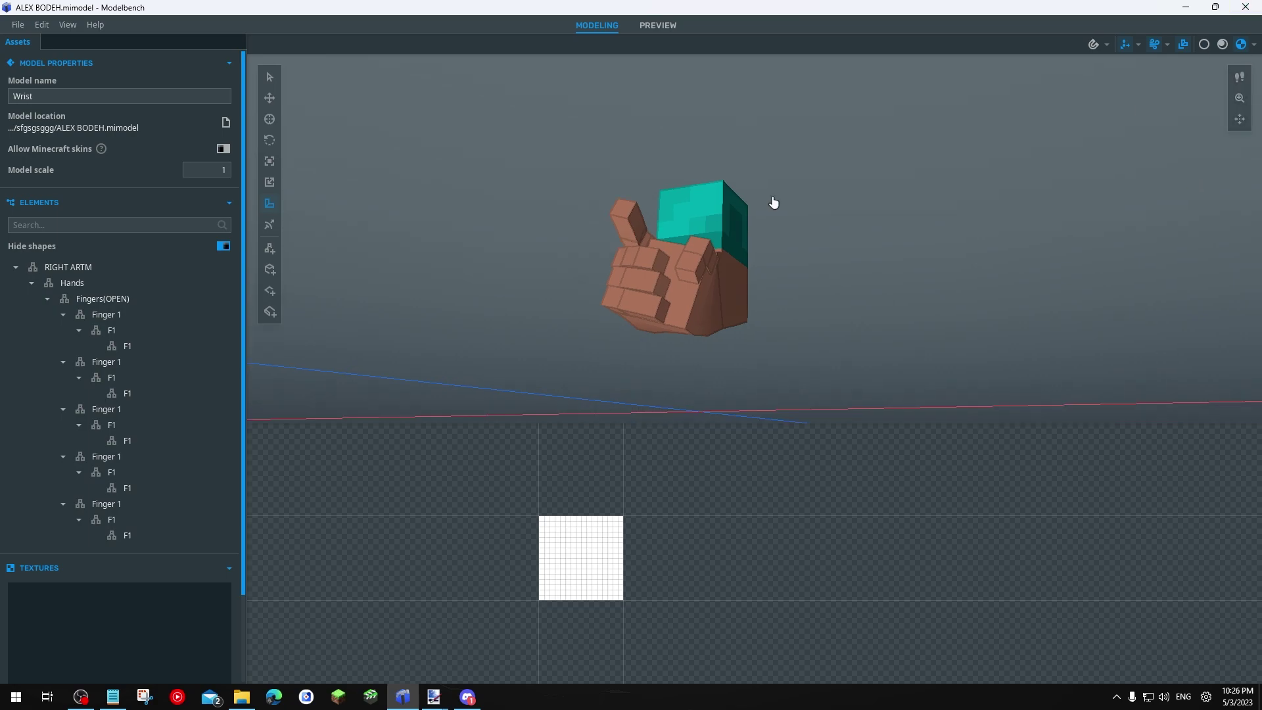